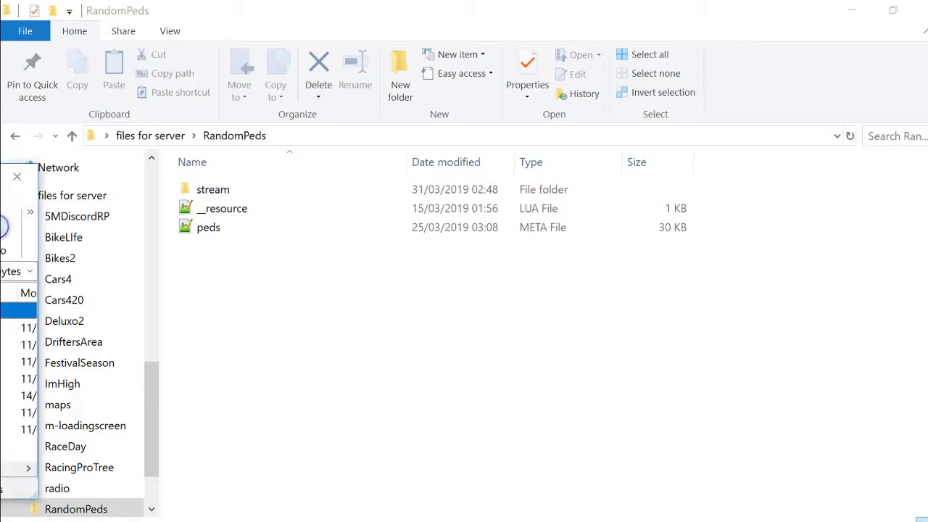
- Extract BigGoose.ydd, BigGoose.yft, BigGoose.ymt and BigGoose.ytd from the Big Goose archive into the stream folder of RandomPeds
drag(0, 142, 468, 143)
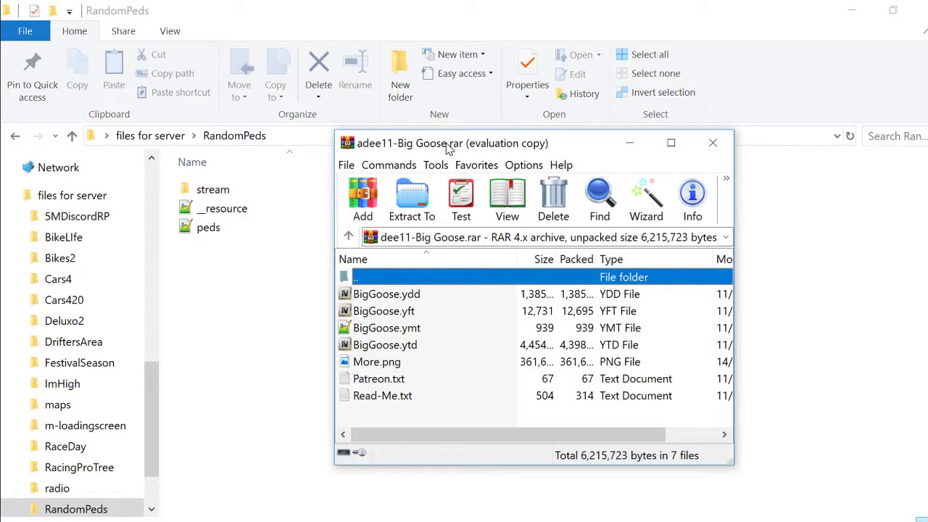
click(373, 344)
ctrl+click(370, 328)
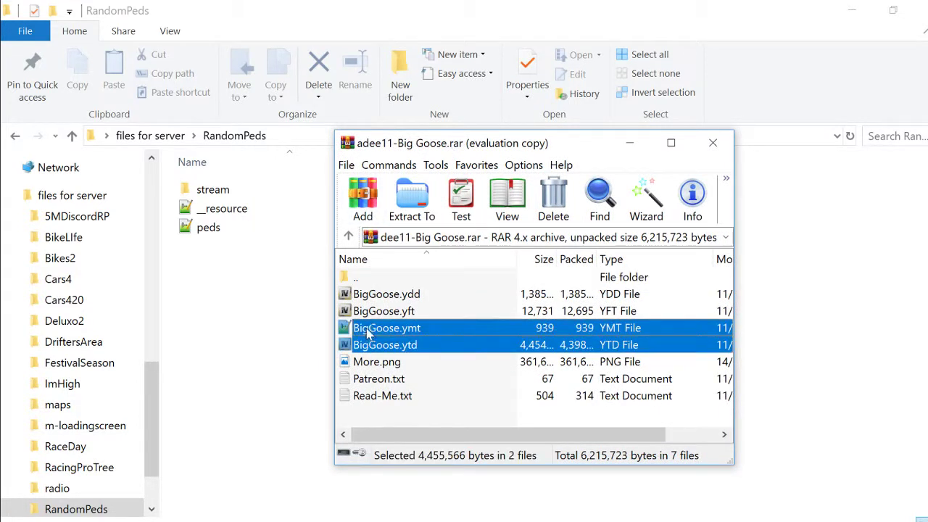
ctrl+click(370, 311)
ctrl+click(370, 295)
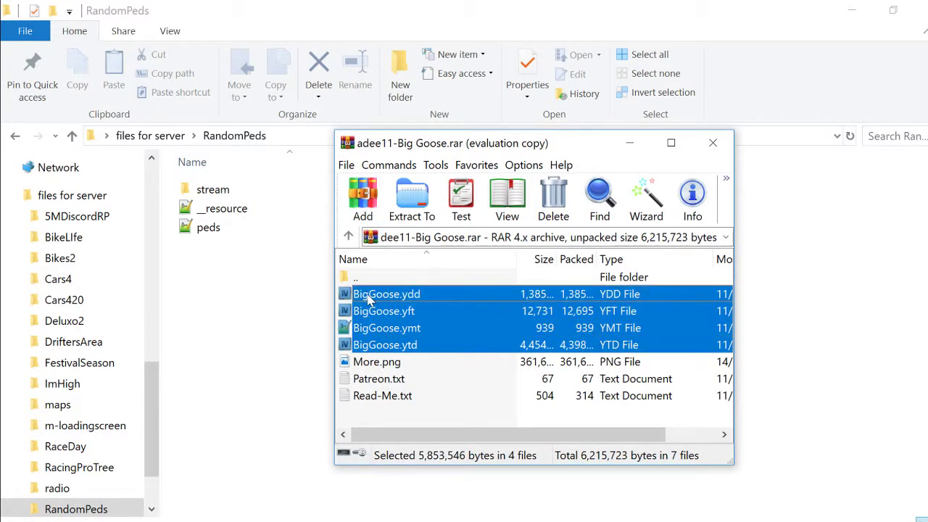
drag(369, 297, 211, 191)
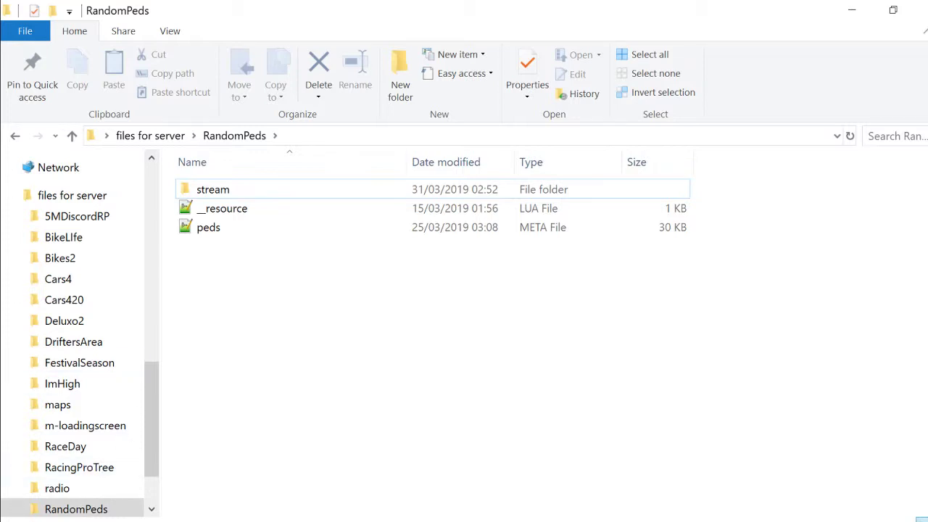
- Close the Big Goose archive and the tuktuk archive without extracting anything further
key(alt+Tab)
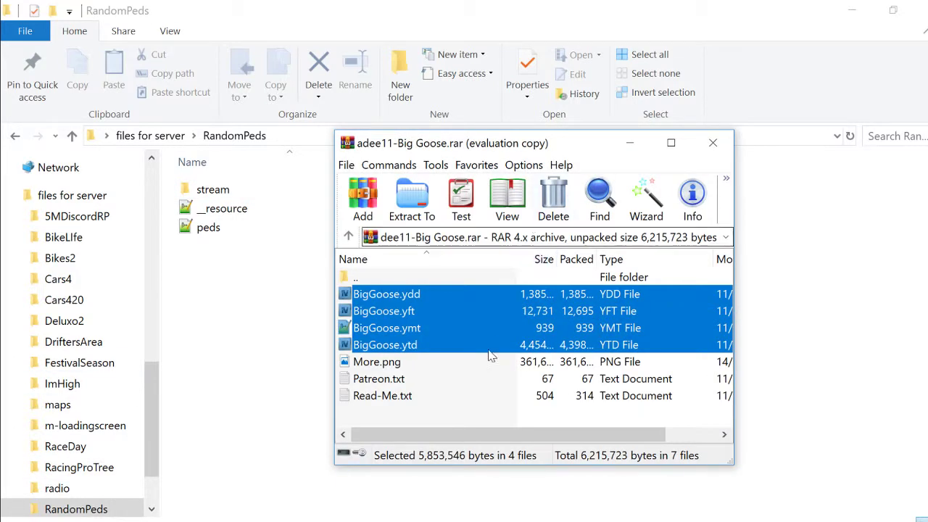
click(380, 301)
click(714, 143)
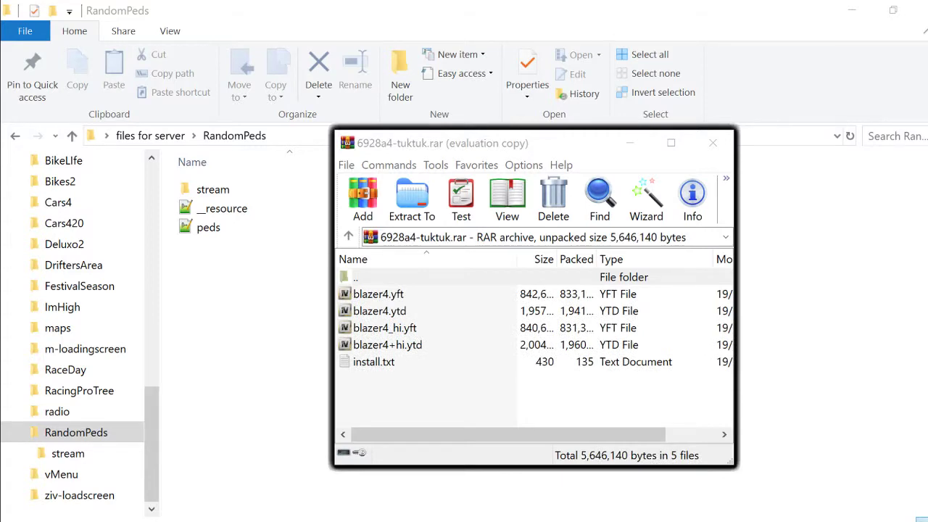
click(713, 143)
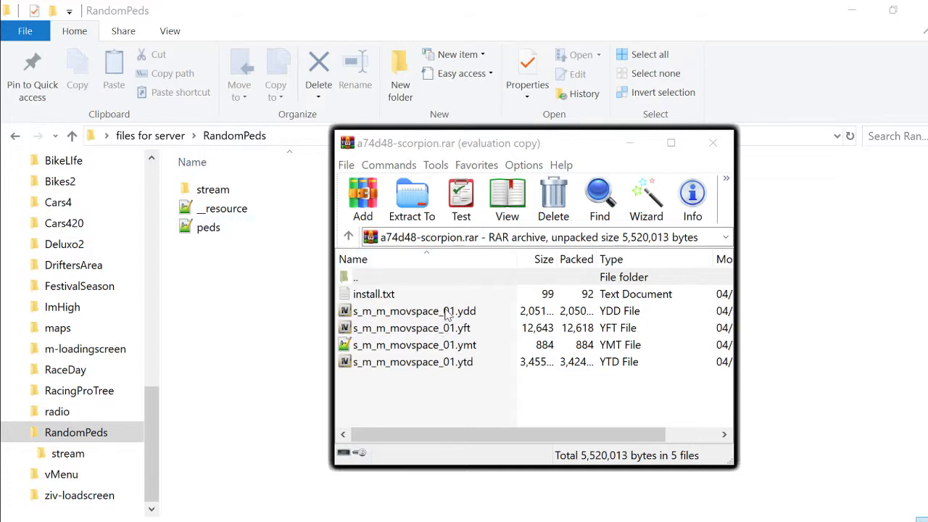
- Extract the four s_m_m_movspace_01 files into the stream folder, and close the scorpion archive after moving the RandomPeds window aside
drag(426, 398, 281, 182)
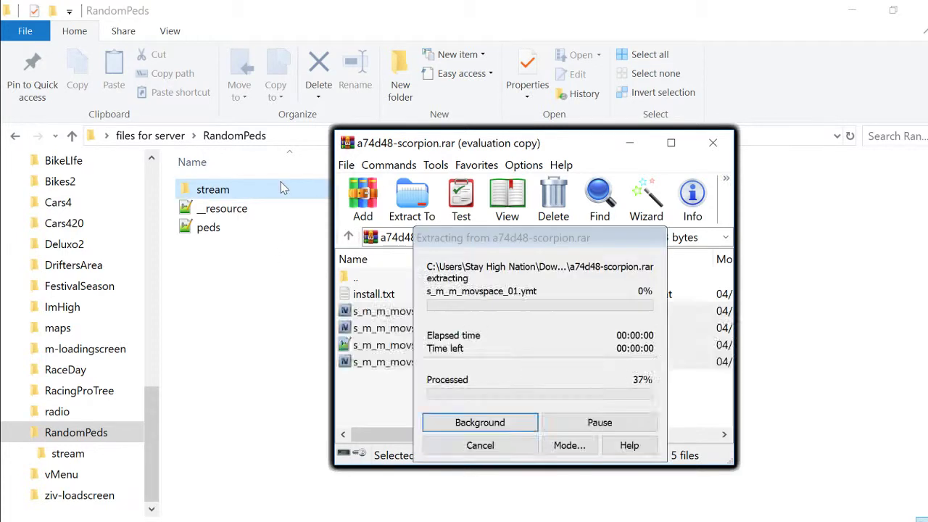
double_click(387, 10)
drag(662, 13, 745, 15)
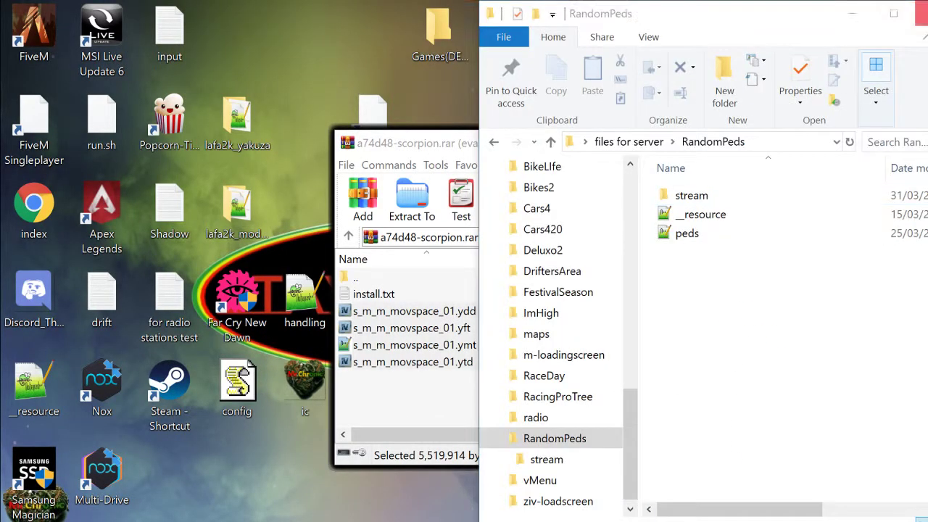
key(Escape)
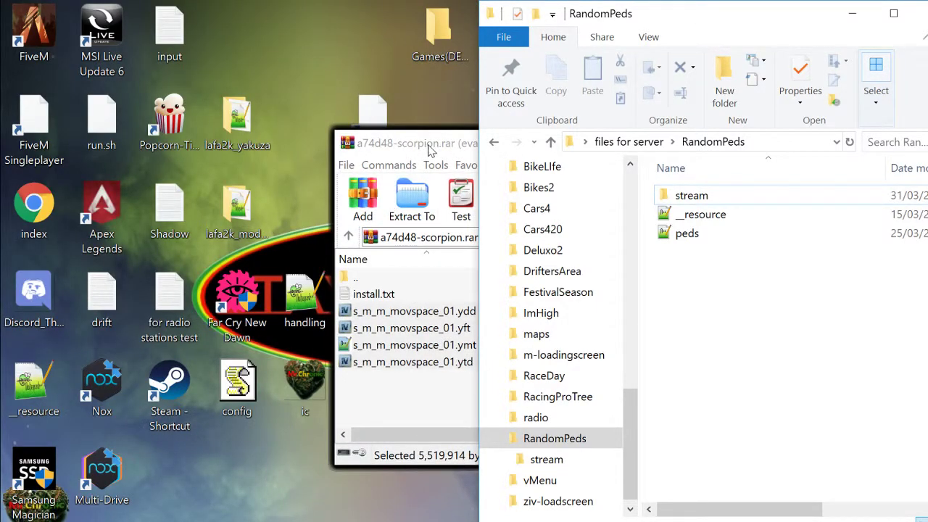
drag(429, 150, 293, 136)
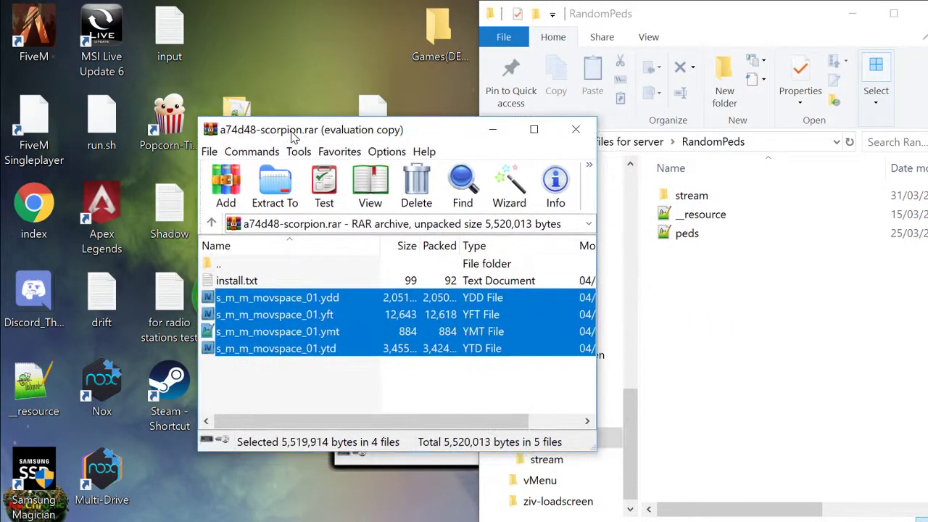
click(576, 129)
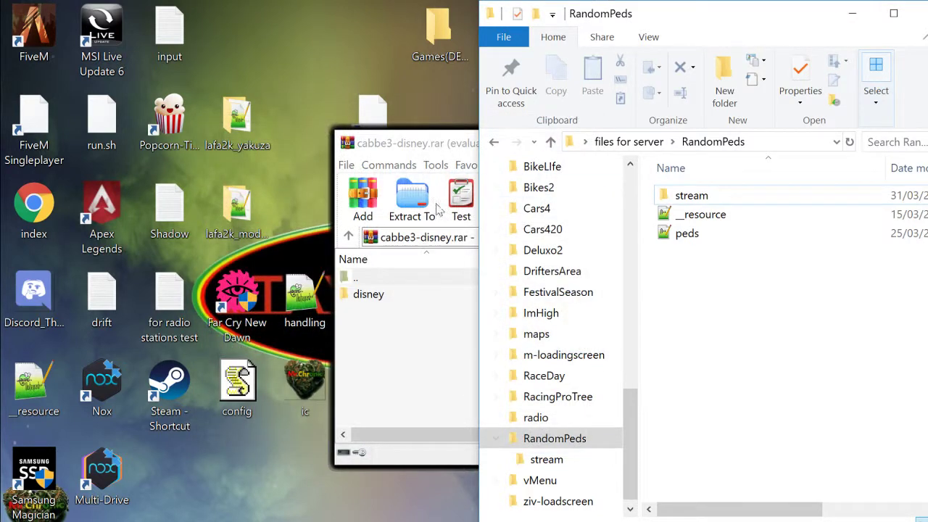
- Check the franklin mask files in the disney archive, and delete cabbe3-disney.rar from the Downloads folder
drag(418, 143, 206, 131)
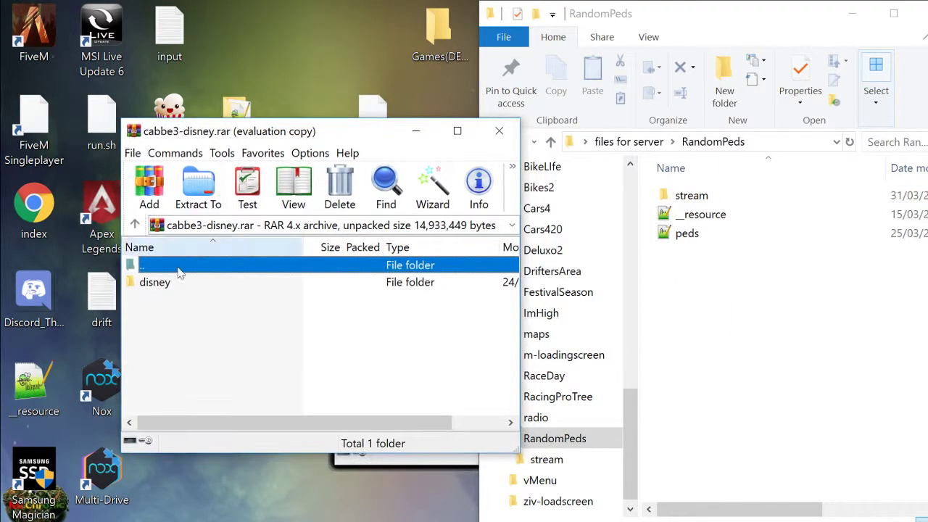
double_click(156, 282)
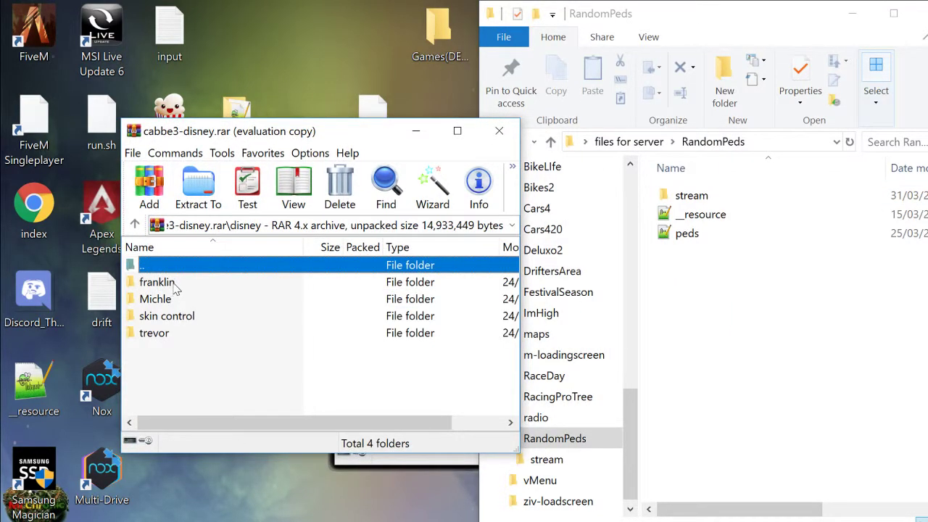
double_click(173, 285)
double_click(175, 285)
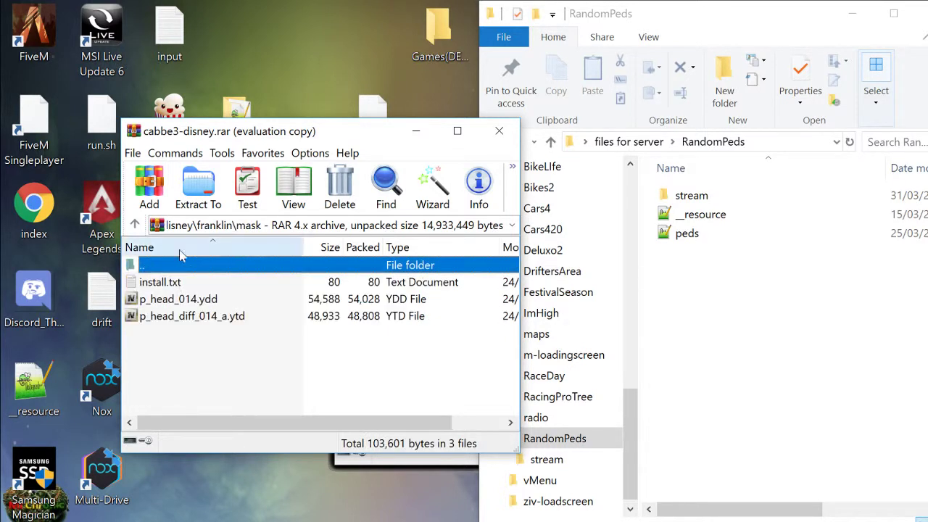
double_click(179, 269)
double_click(179, 268)
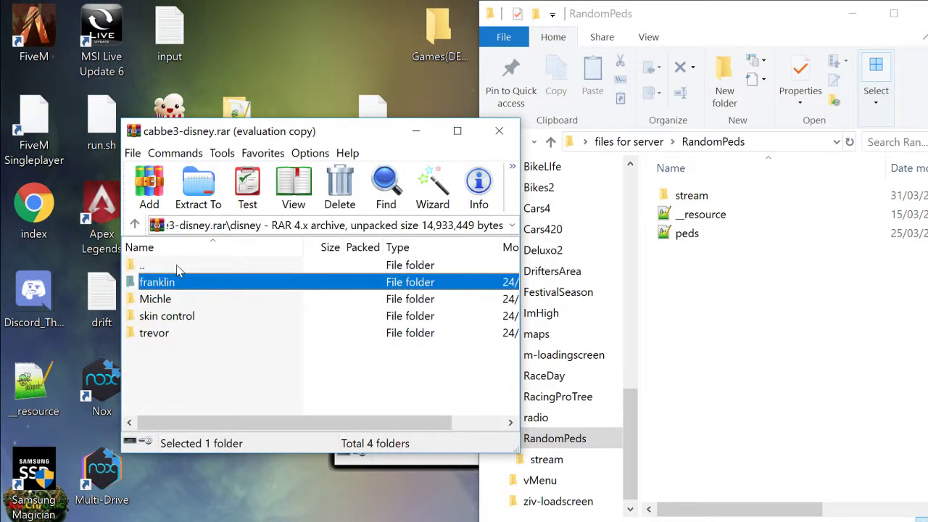
double_click(179, 269)
double_click(179, 268)
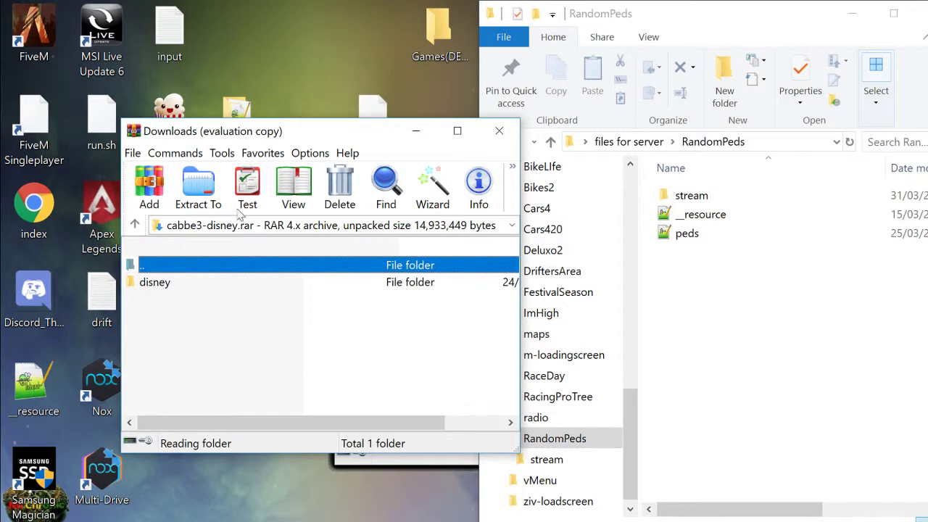
click(342, 187)
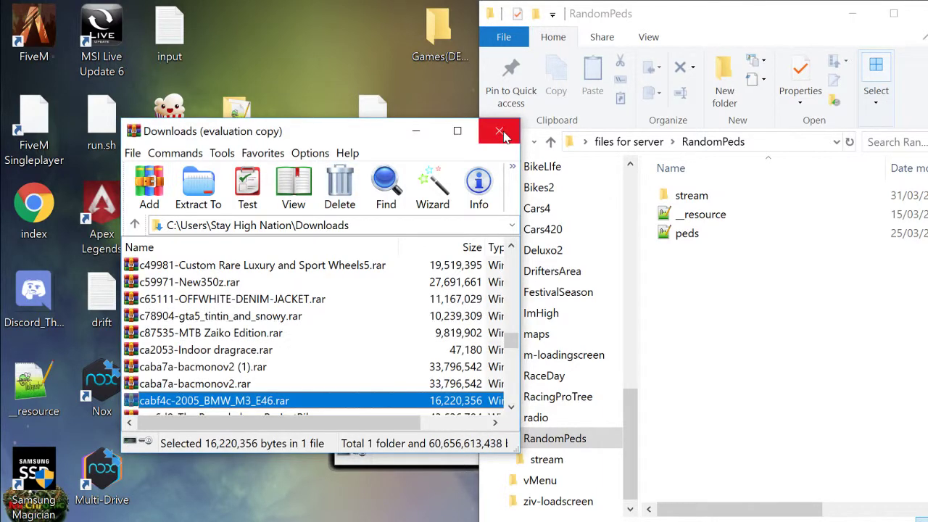
- Try to delete caba7a-bacmonov2 (1).rar from the Downloads folder, and close the archive window
click(231, 370)
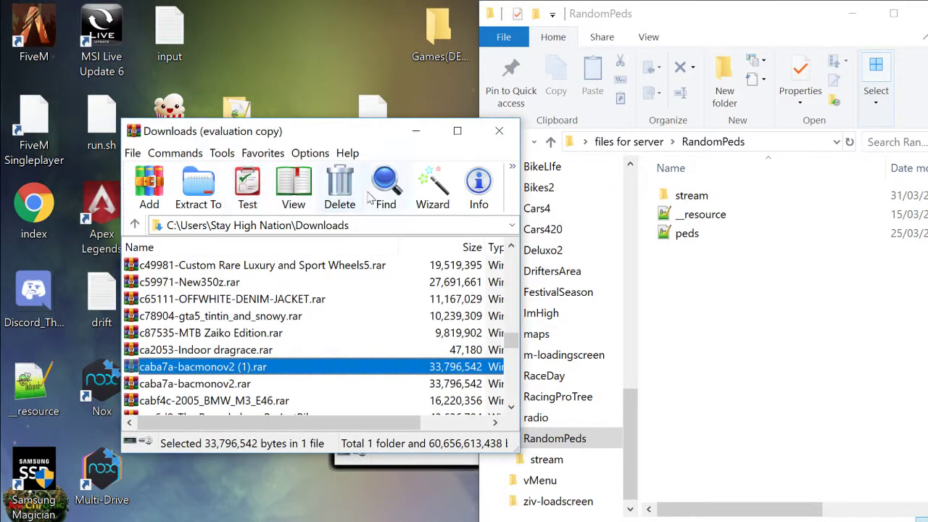
click(294, 187)
click(331, 191)
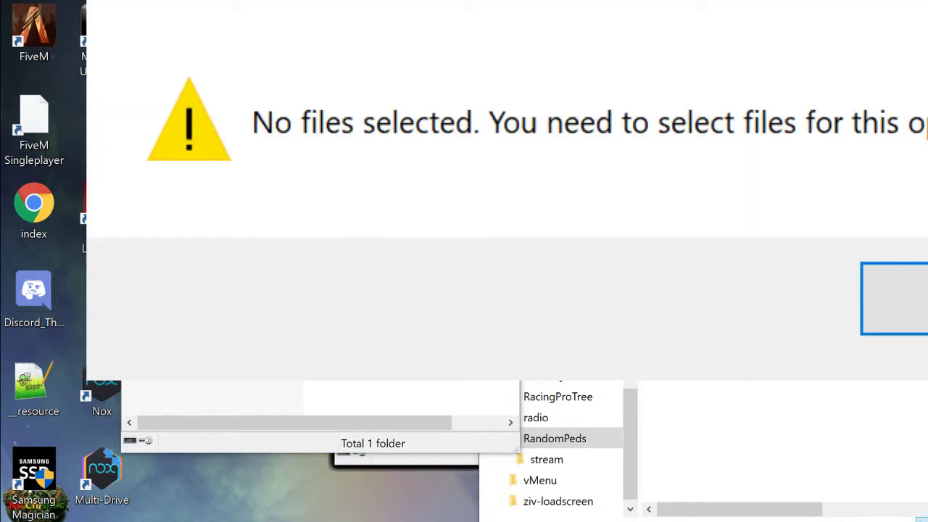
key(Return)
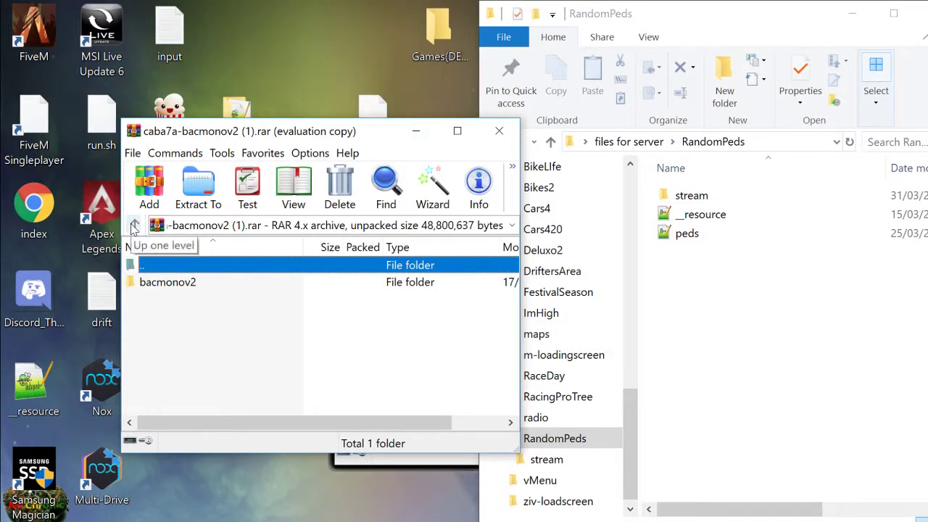
key(Return)
click(340, 190)
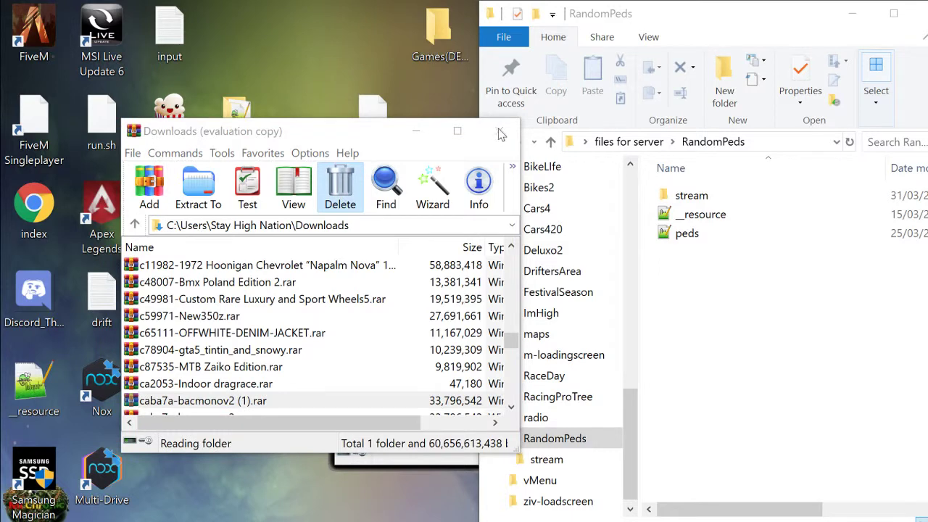
click(501, 134)
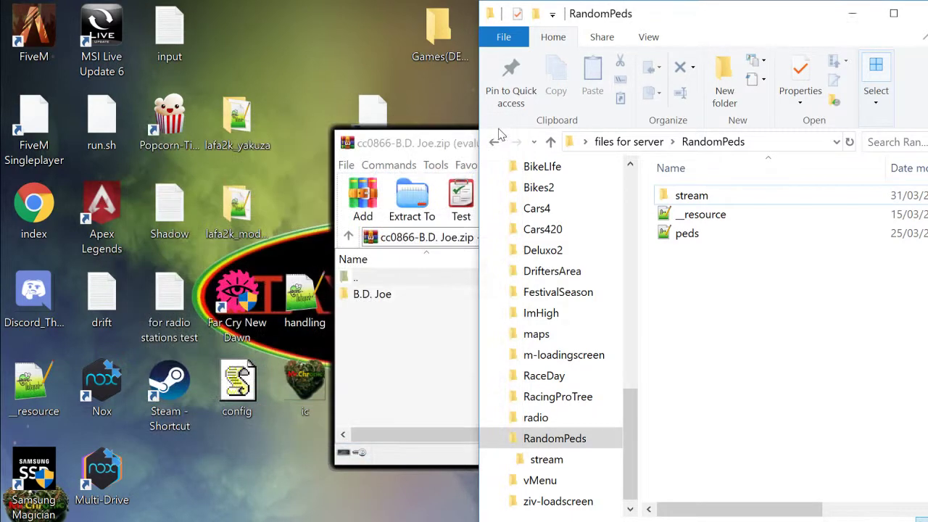
- Extract the four ig_bankman files from the B.D. Joe archive into the stream folder, and close the archive
click(374, 315)
double_click(373, 294)
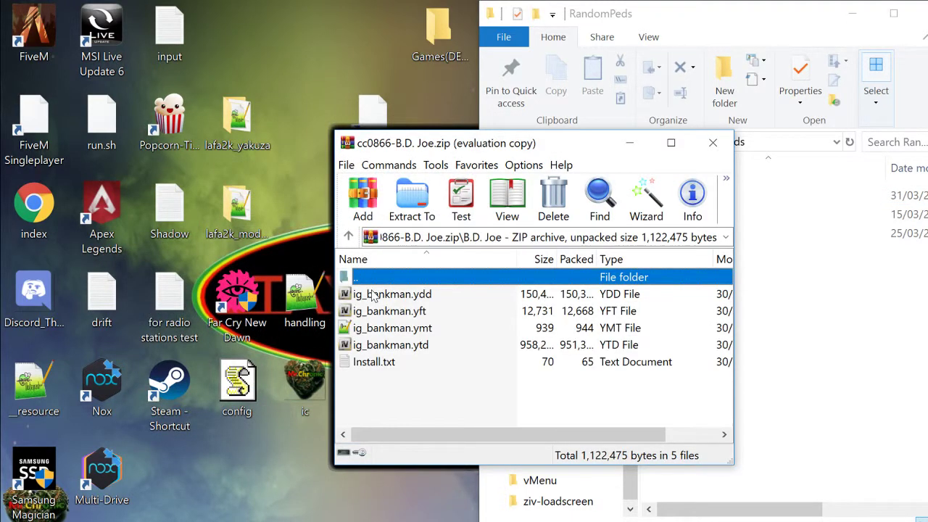
click(362, 347)
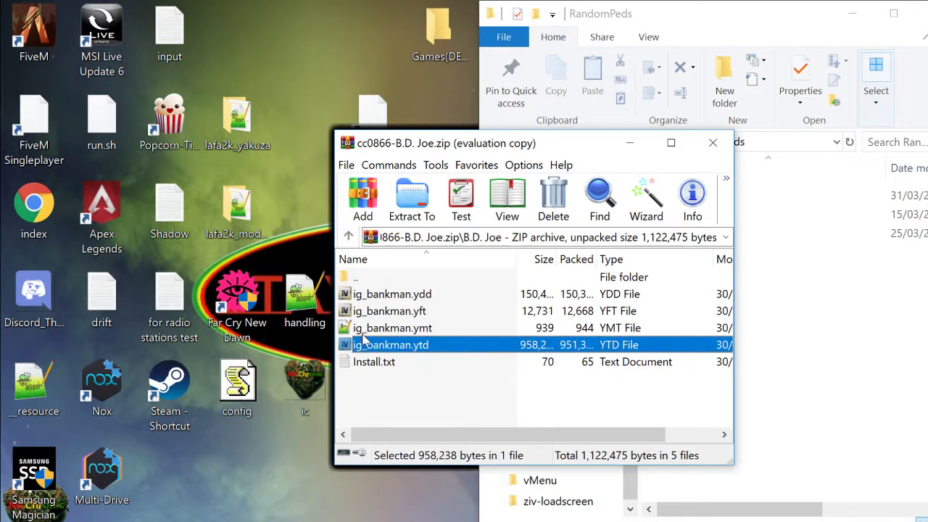
shift+click(369, 328)
ctrl+click(377, 301)
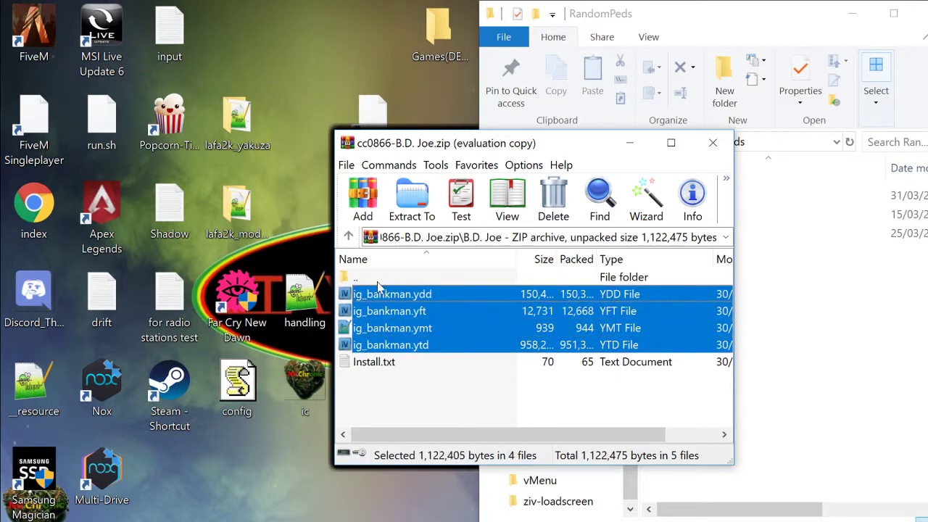
drag(433, 149, 214, 171)
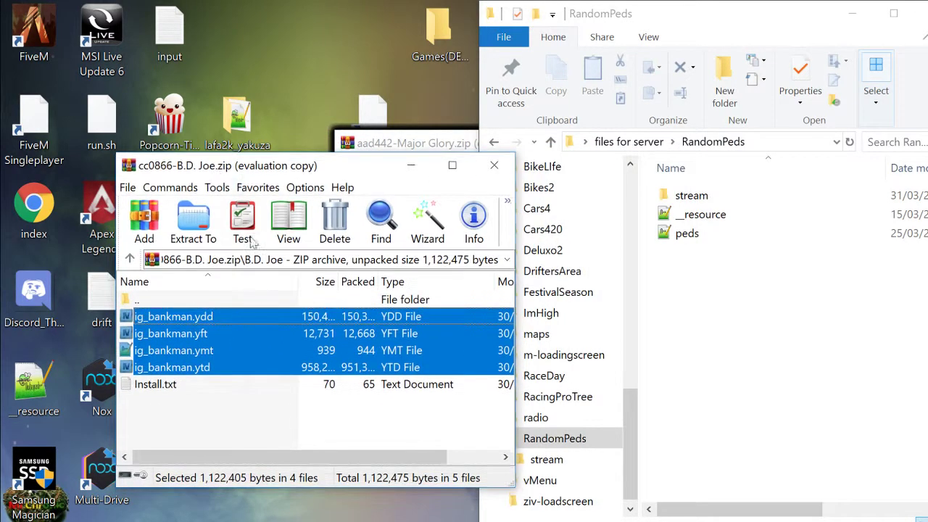
drag(232, 349, 700, 198)
click(325, 168)
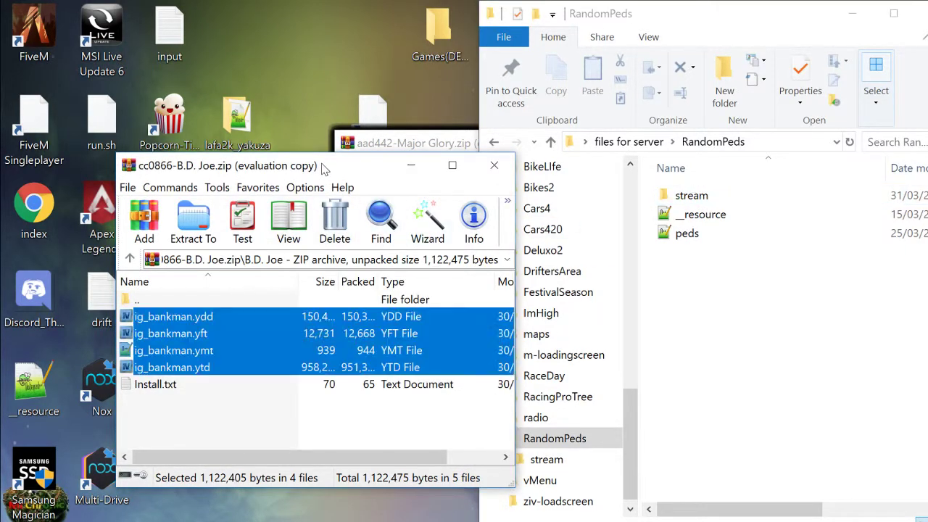
click(493, 165)
- In the Major Glory folder of its archive, enter MajorGlory as the new name of ig_bankman.ydd, keeping the extension
click(370, 356)
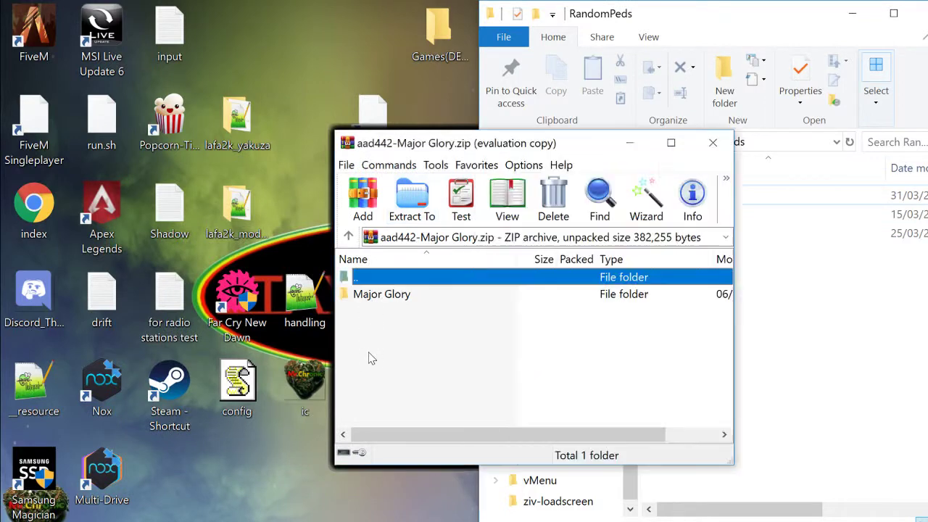
double_click(389, 294)
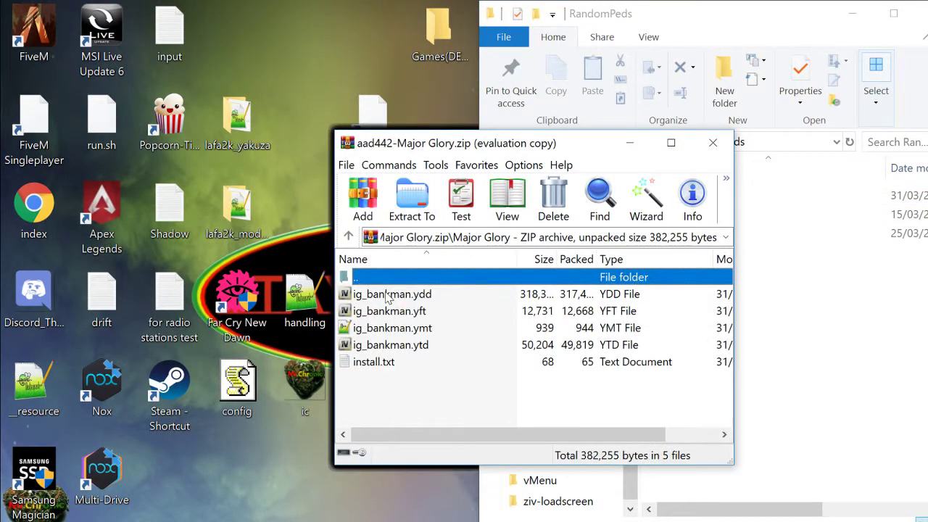
click(388, 296)
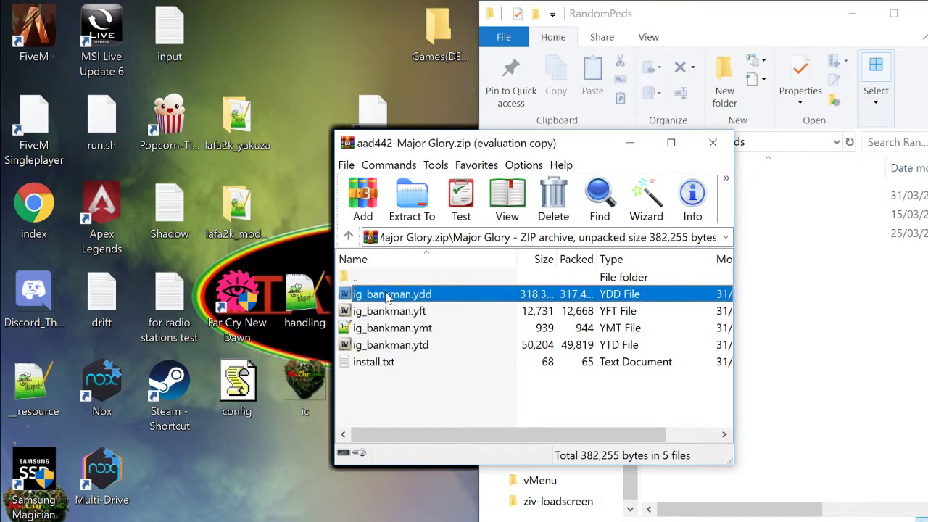
click(414, 298)
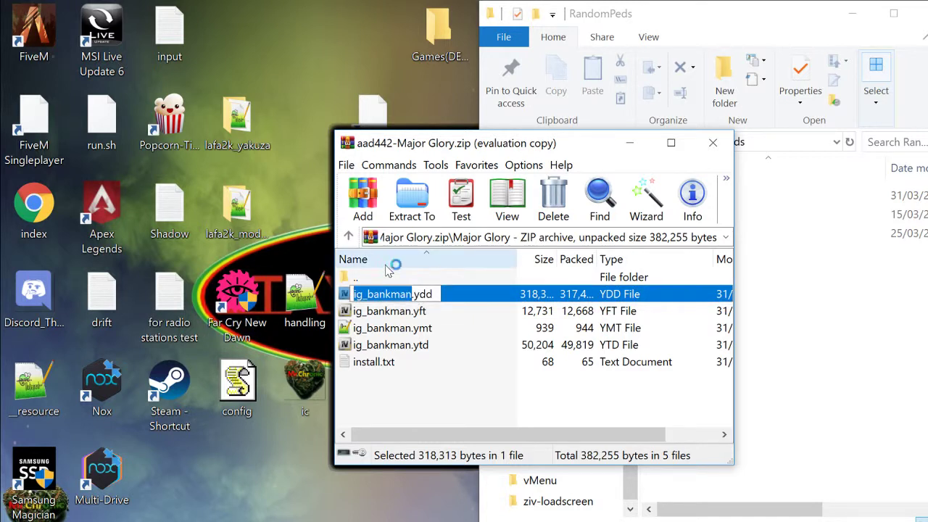
text(M)
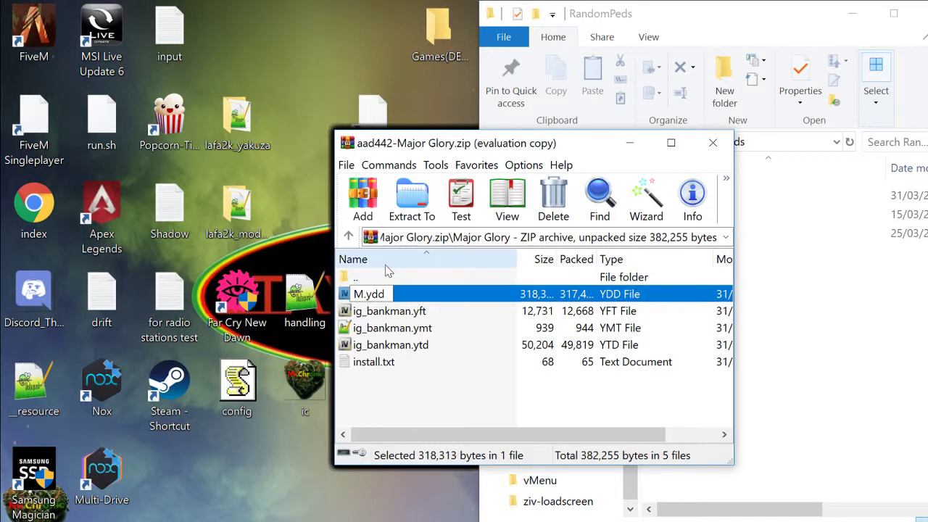
text(ajorGlory)
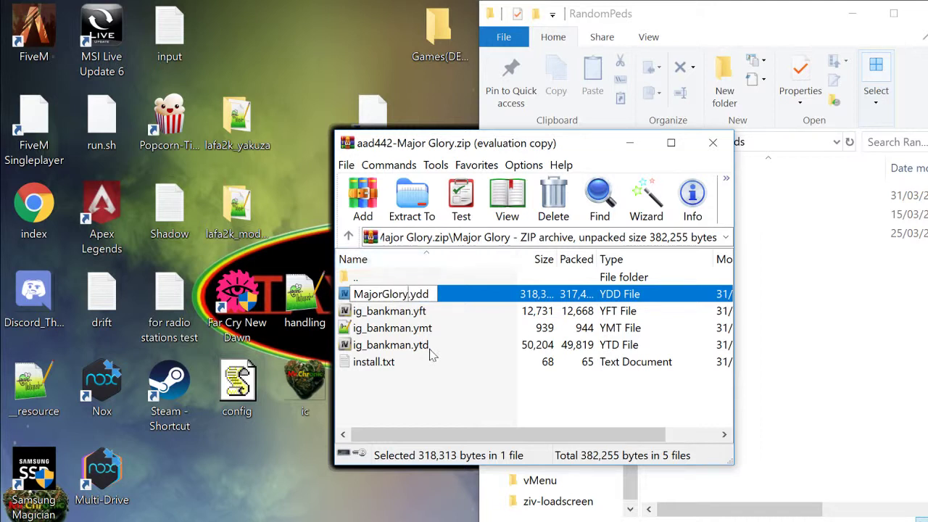
- Copy the base name MajorGlory from the .ydd file being renamed, and apply the new file name
key(shift+Left)
key(shift+Left)
key(shift+Left)
key(shift+Left)
key(shift+Left)
key(shift+Left)
key(shift+Left)
key(shift+Left)
key(shift+Left)
key(shift+Left)
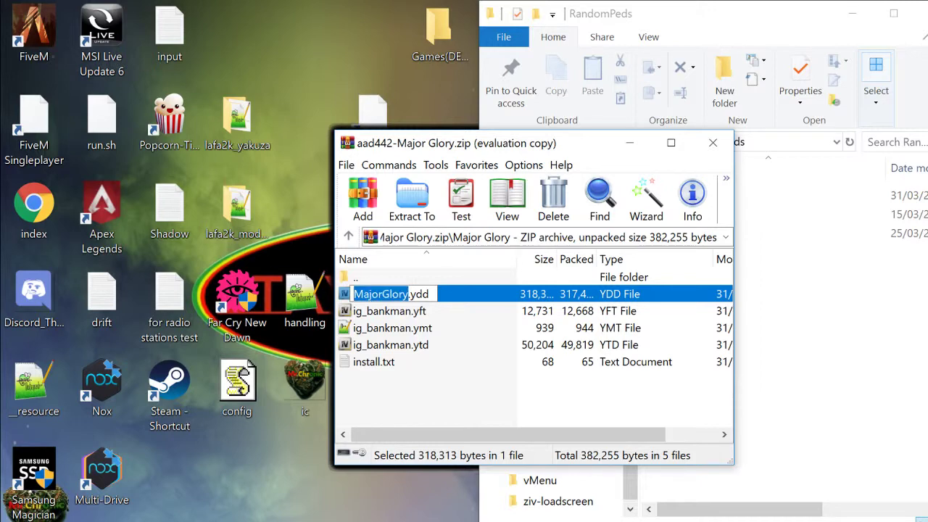
right_click(395, 292)
click(410, 332)
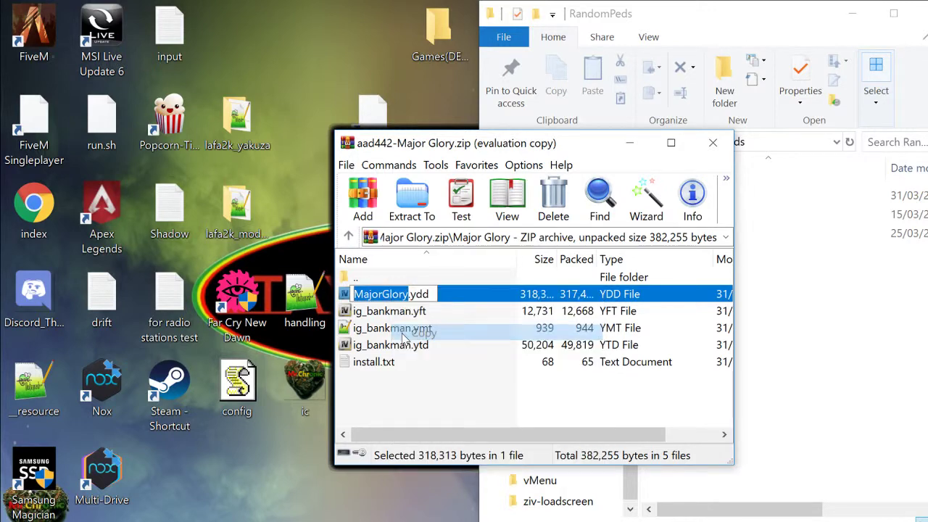
key(Return)
- Rename ig_bankman.yft and ig_bankman.ymt in the Major Glory archive to MajorGlory, keeping their extensions
click(392, 299)
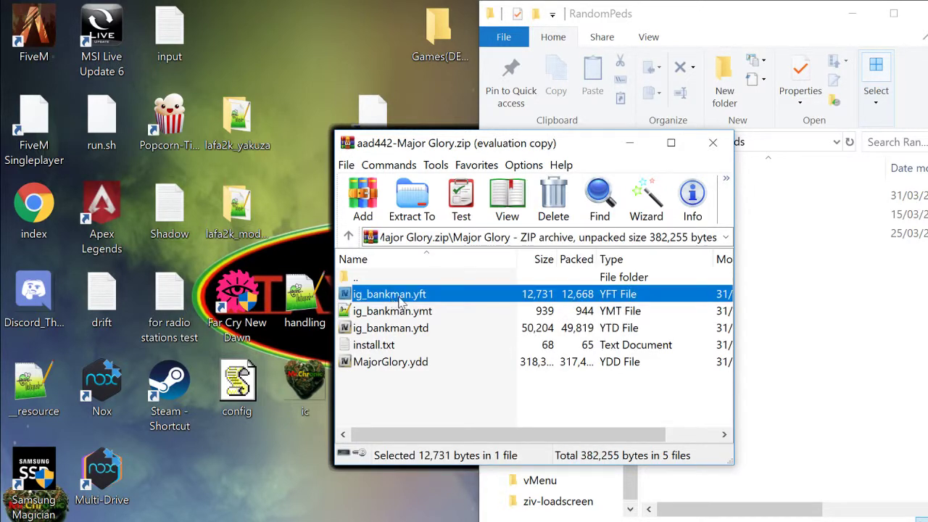
click(412, 302)
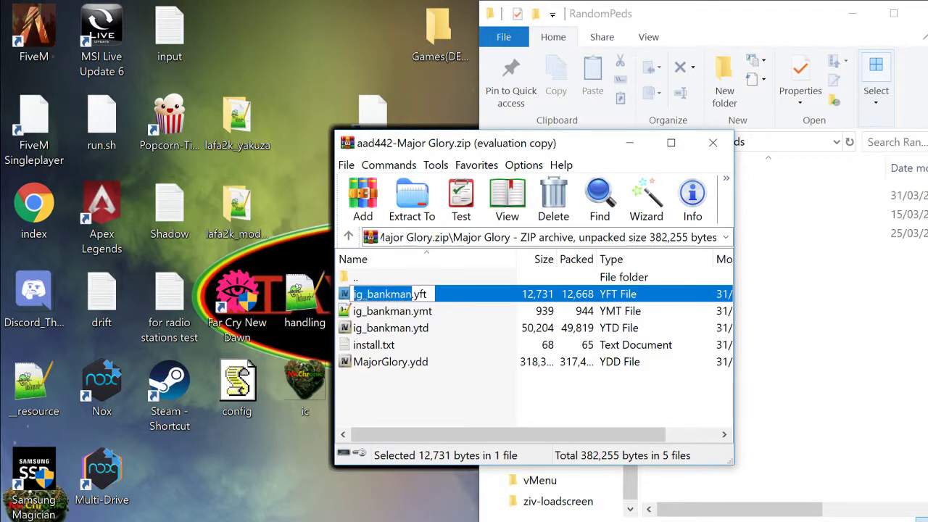
key(ctrl+v)
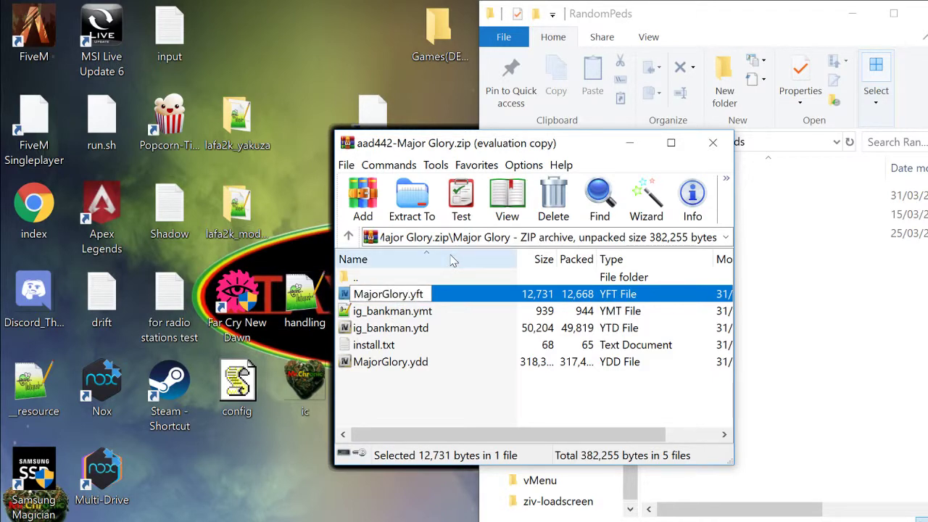
click(412, 312)
click(408, 293)
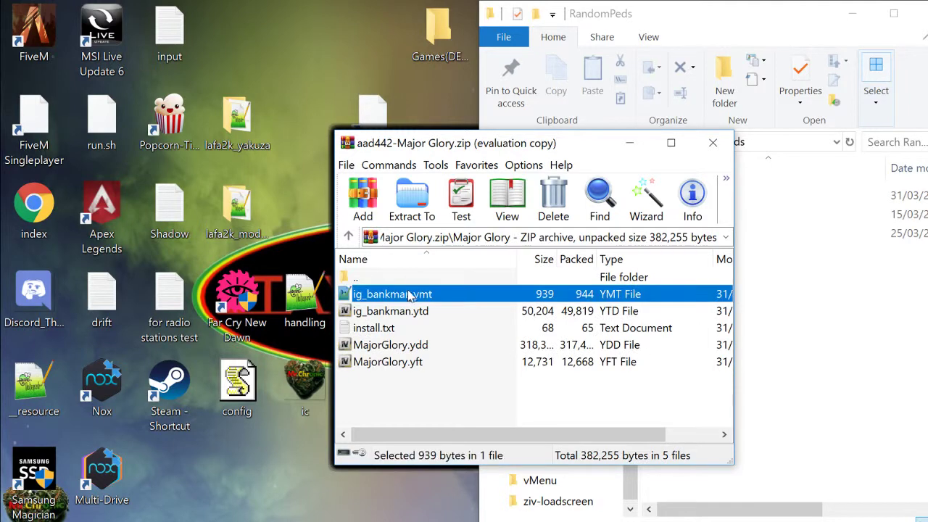
click(408, 294)
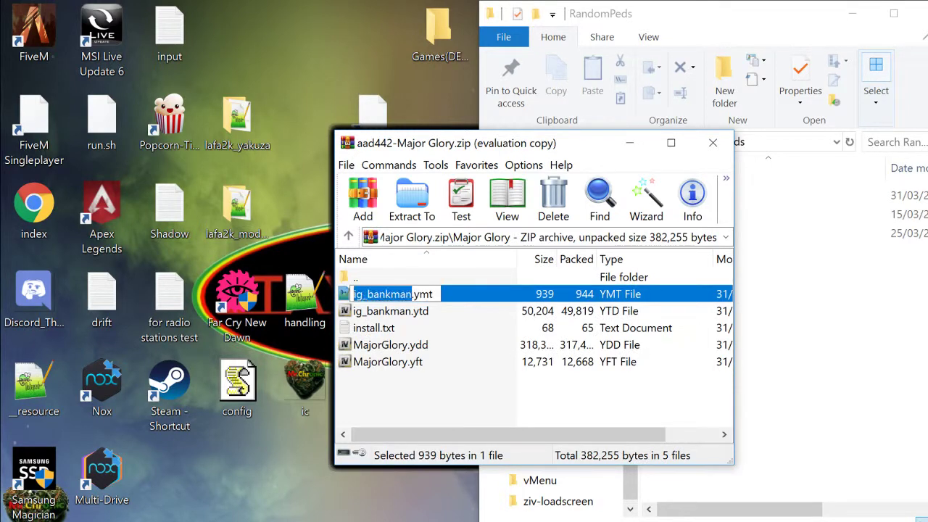
key(ctrl+v)
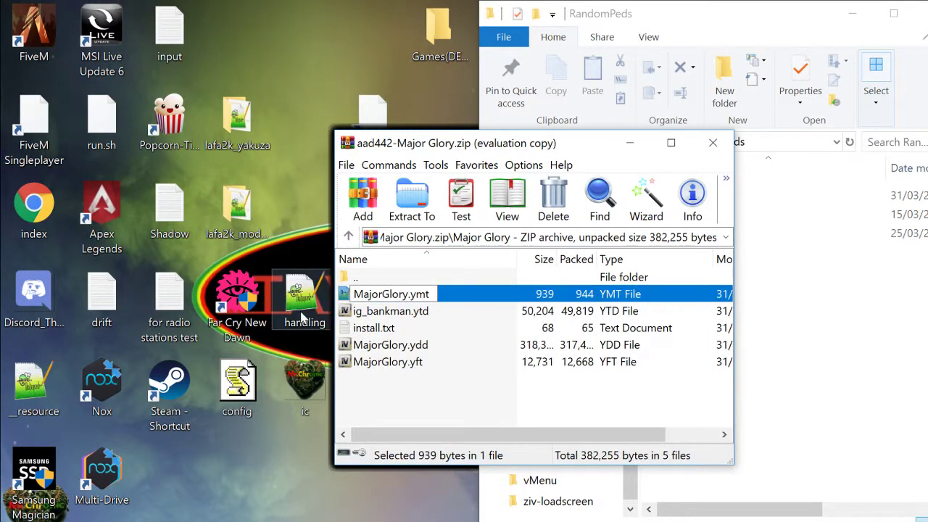
- Rename ig_bankman.ytd in the Major Glory archive to MajorGlory.ytd
click(383, 316)
click(389, 297)
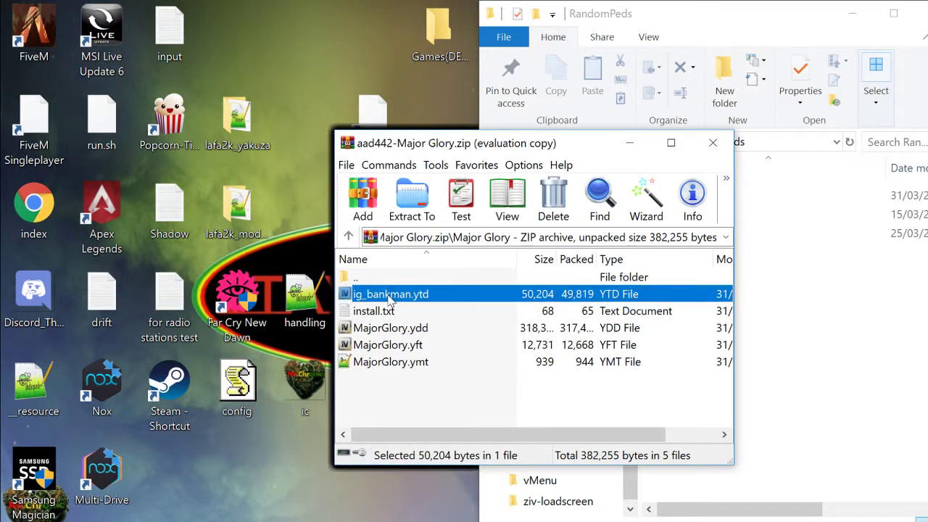
click(416, 299)
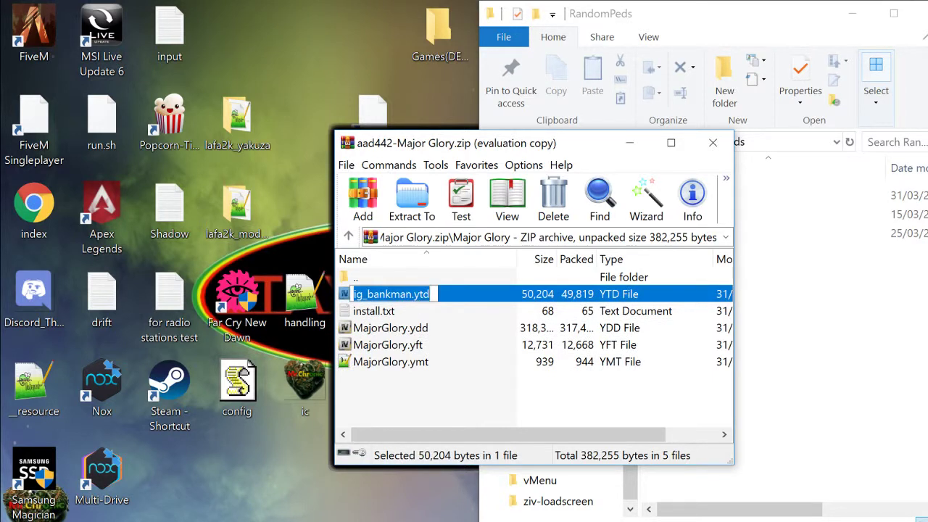
key(ctrl+v)
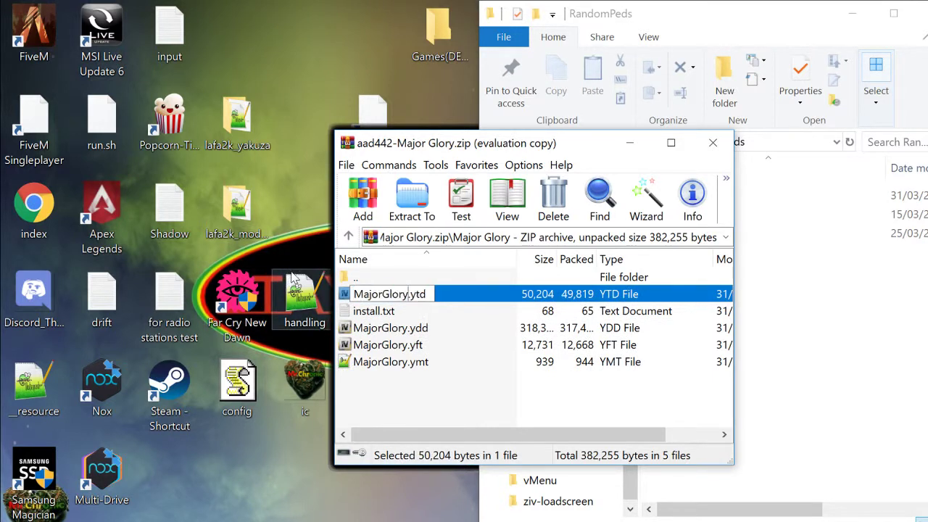
key(Return)
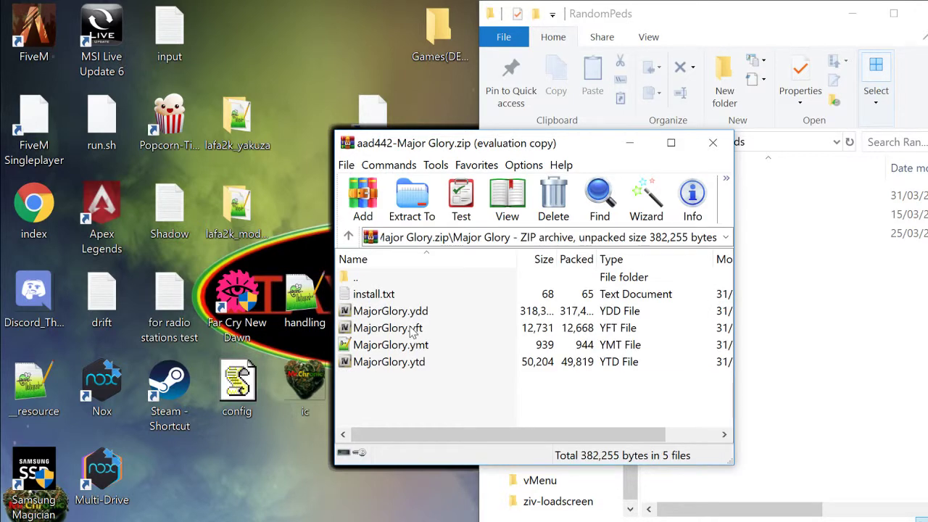
- Extract the four MajorGlory files, without install.txt, into the RandomPeds stream folder, and close the archive
drag(389, 418, 905, 196)
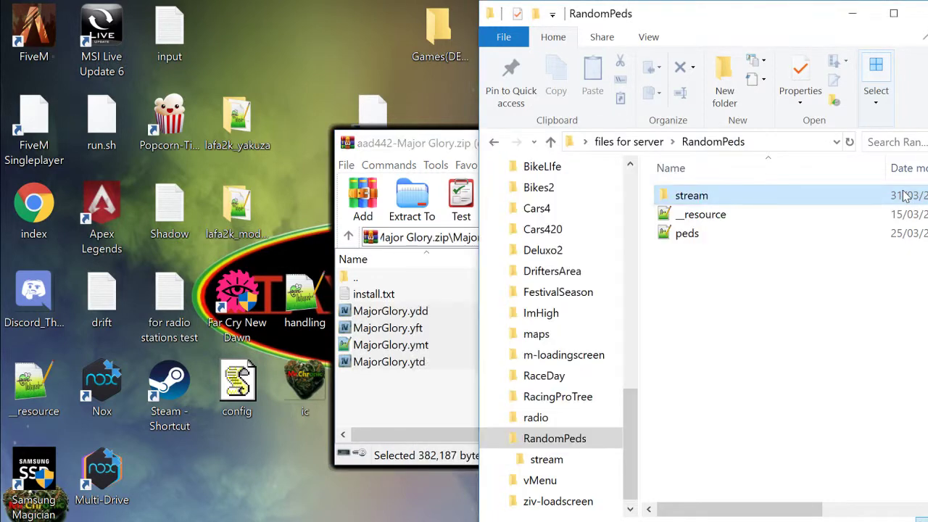
click(436, 152)
click(706, 143)
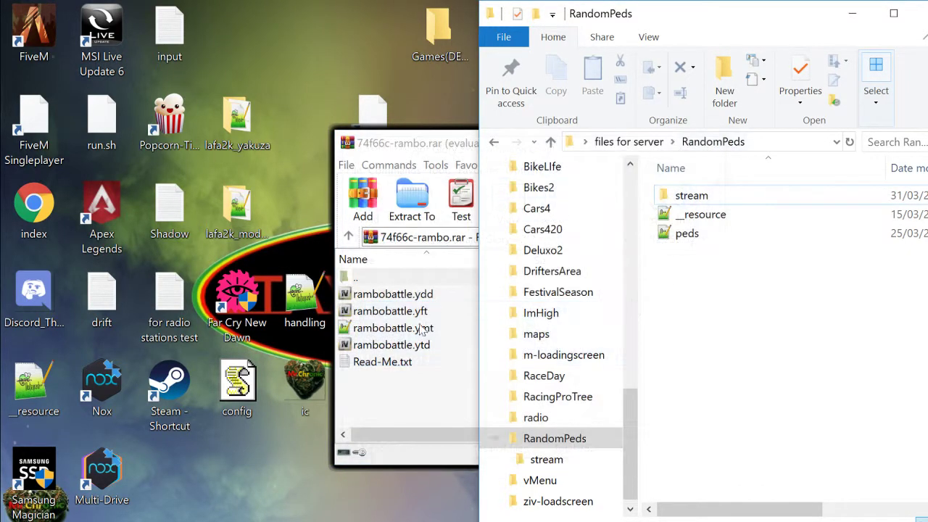
- Extract the four rambobattle files from the rambo archive into the stream folder, and close the archive
click(397, 345)
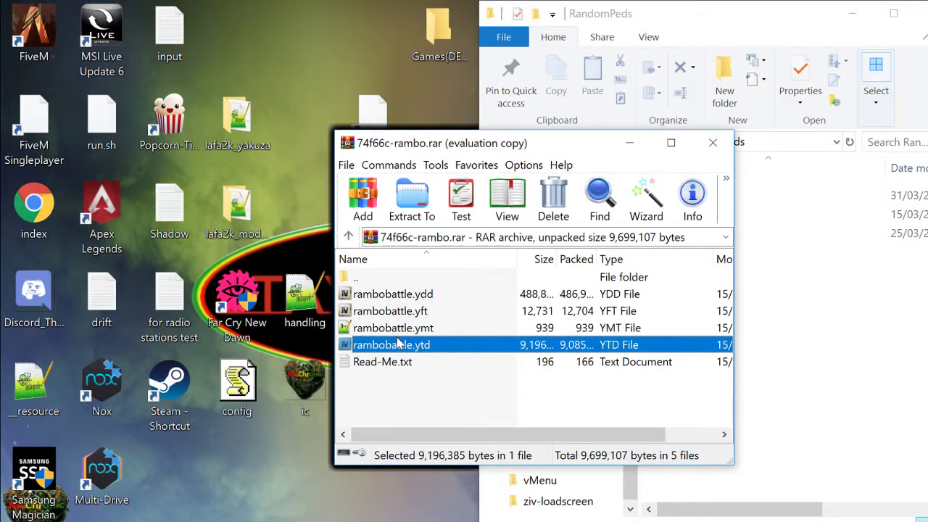
ctrl+click(419, 311)
ctrl+click(421, 328)
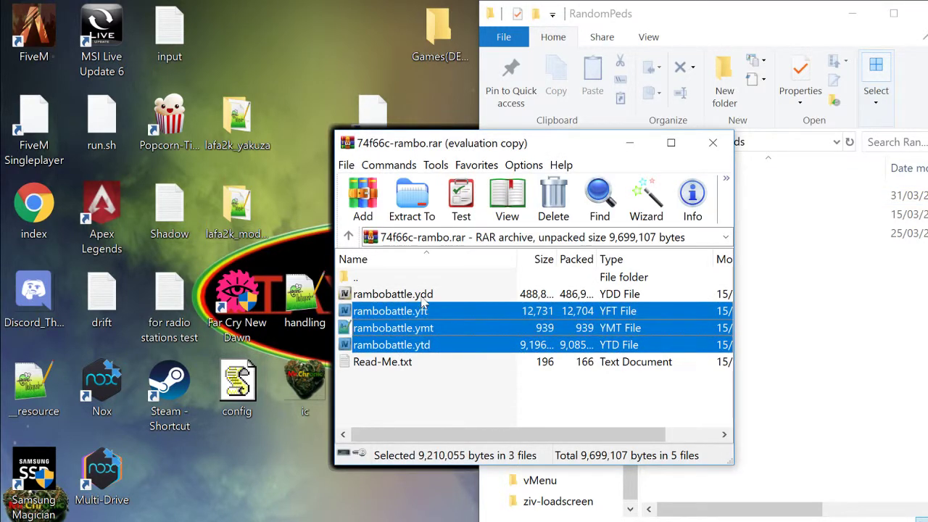
ctrl+click(423, 297)
drag(427, 299, 786, 187)
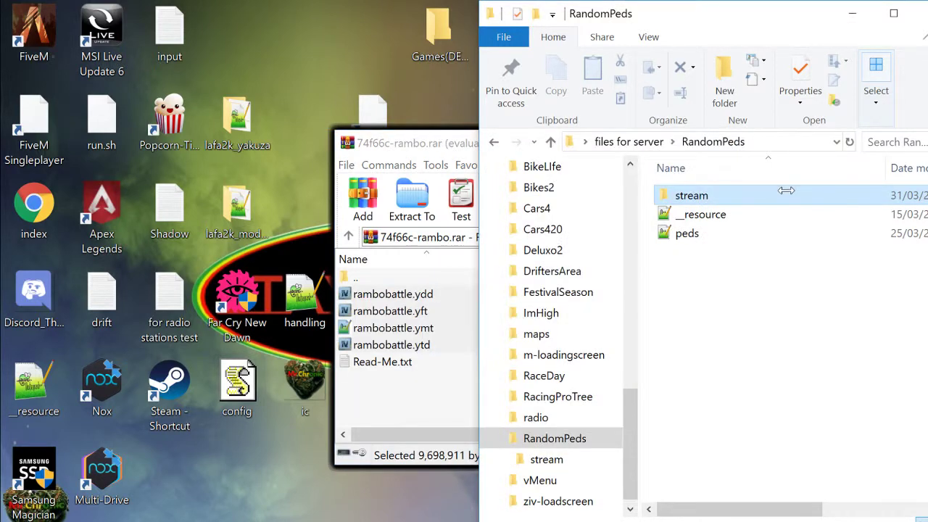
click(471, 145)
click(713, 145)
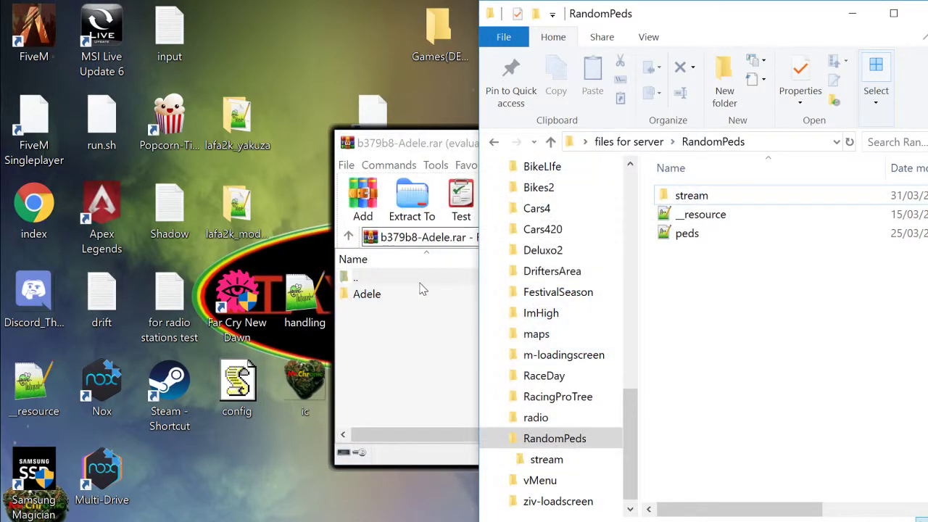
- Extract the four adele files from the Adele folder of its archive into the stream folder, and close the archive
click(415, 304)
double_click(415, 304)
click(392, 347)
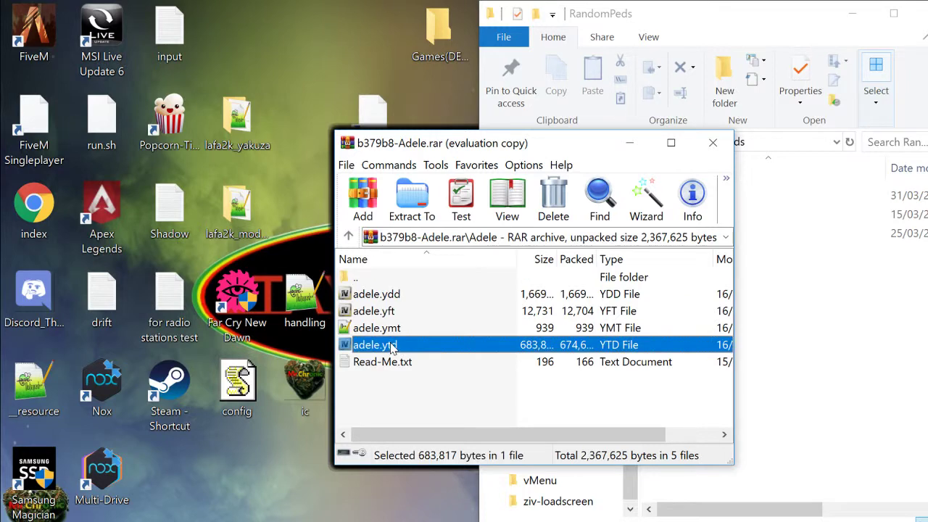
shift+click(395, 328)
shift+click(398, 312)
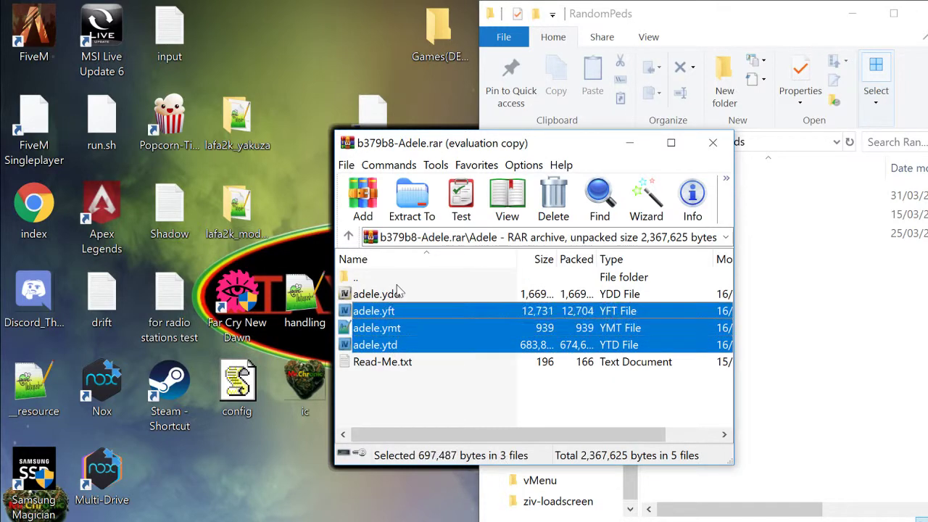
shift+click(397, 301)
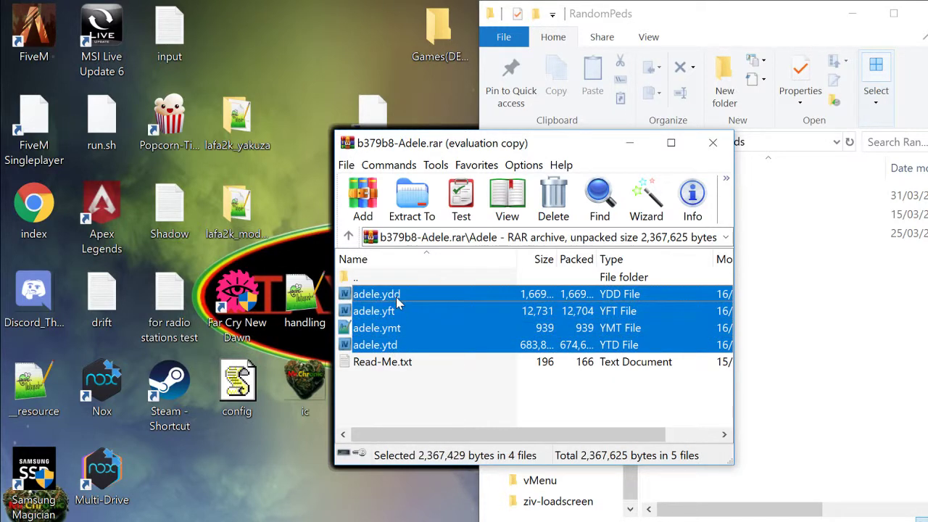
click(842, 197)
click(436, 137)
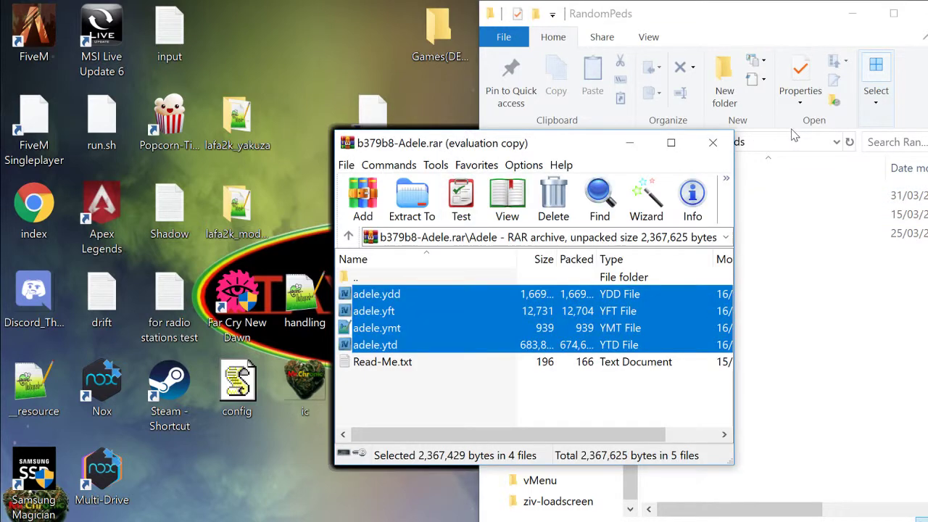
click(713, 143)
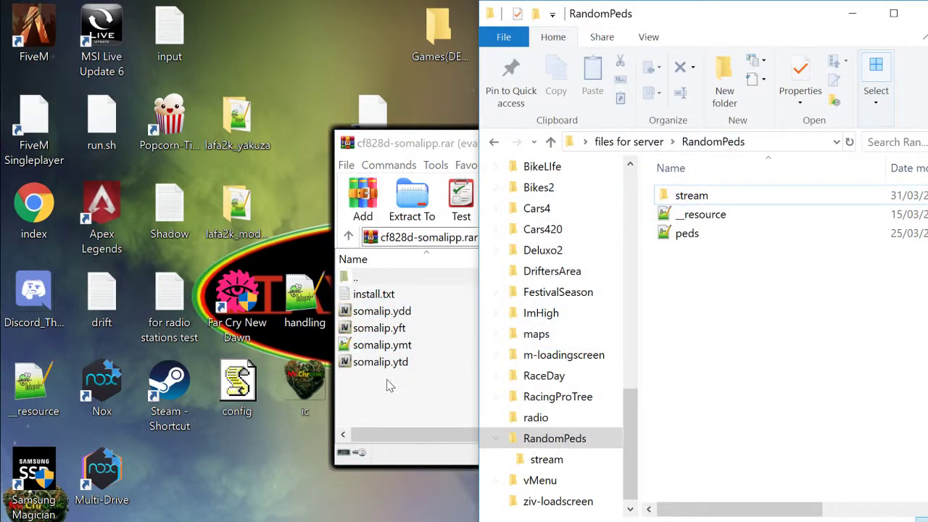
- Extract the four somalip files from the somalipp archive into the stream folder, and close the archive
drag(388, 385, 872, 195)
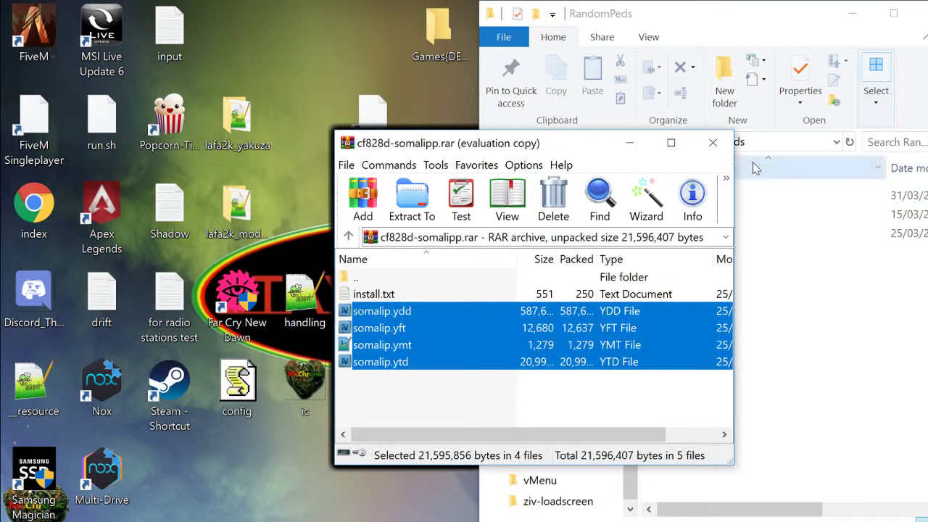
click(712, 142)
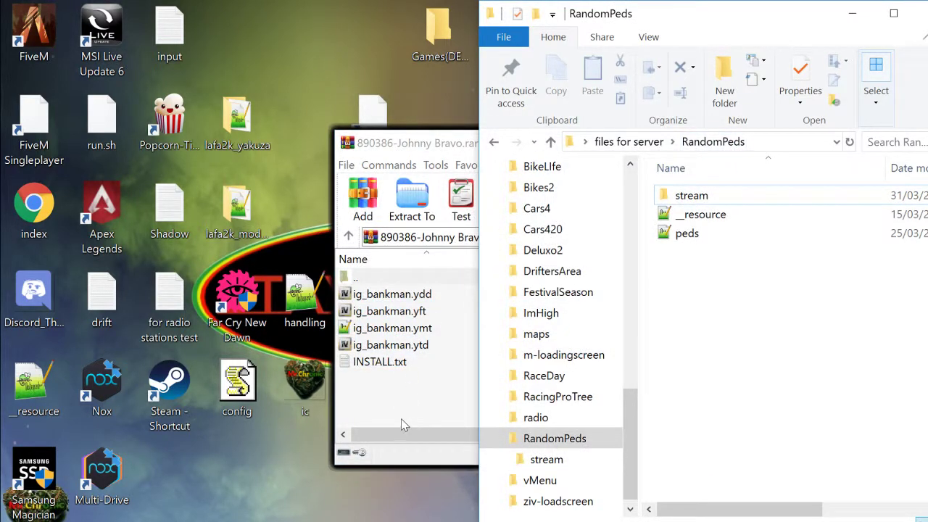
- Rename ig_bankman.ydd in the Johnny Bravo archive to JohnnyB.ydd, selecting the new base name before applying it
click(404, 398)
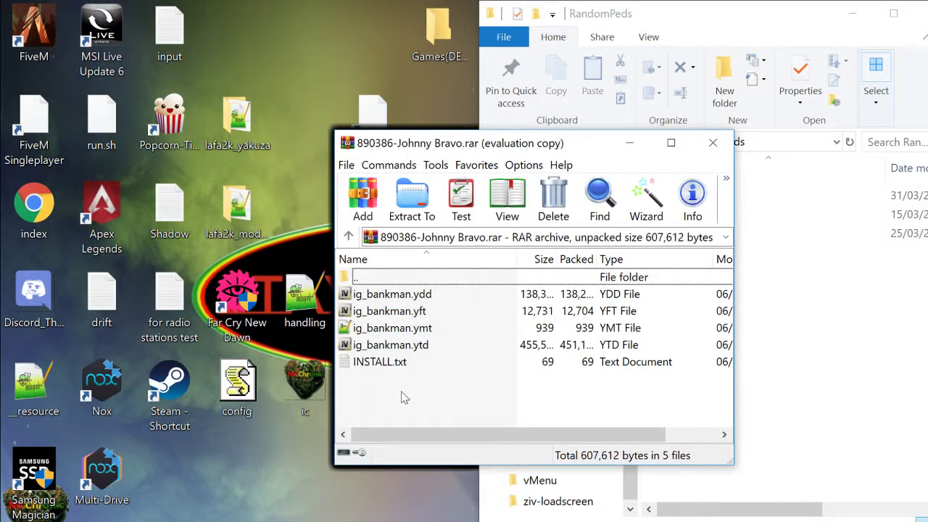
click(404, 298)
click(417, 300)
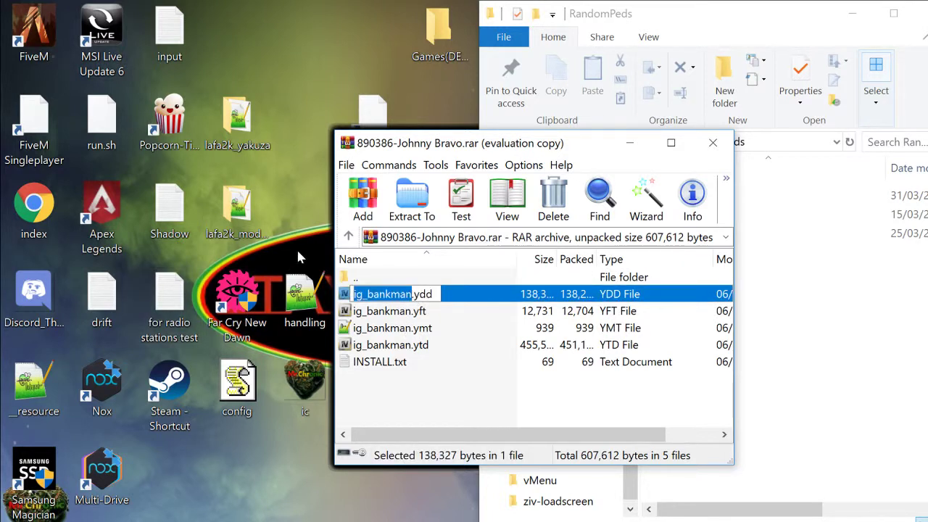
text(Jo)
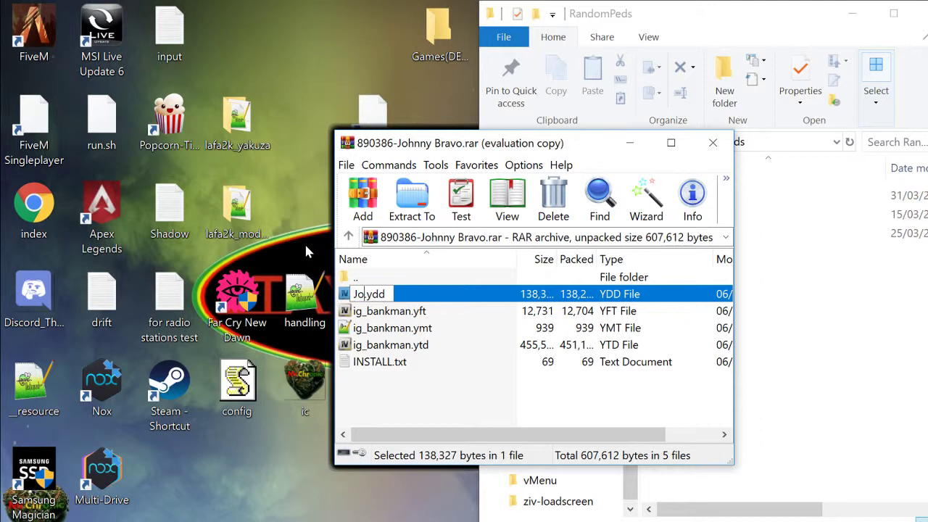
text(hnny)
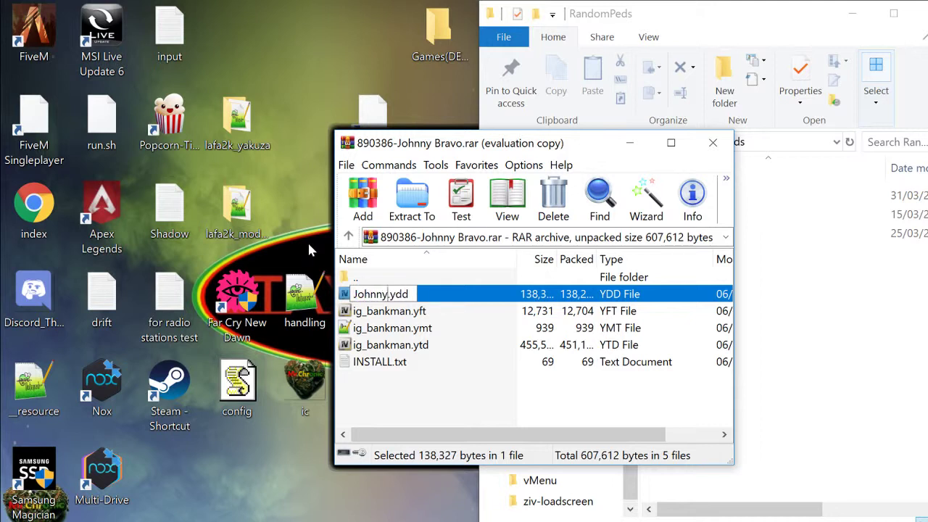
text(B)
double_click(384, 294)
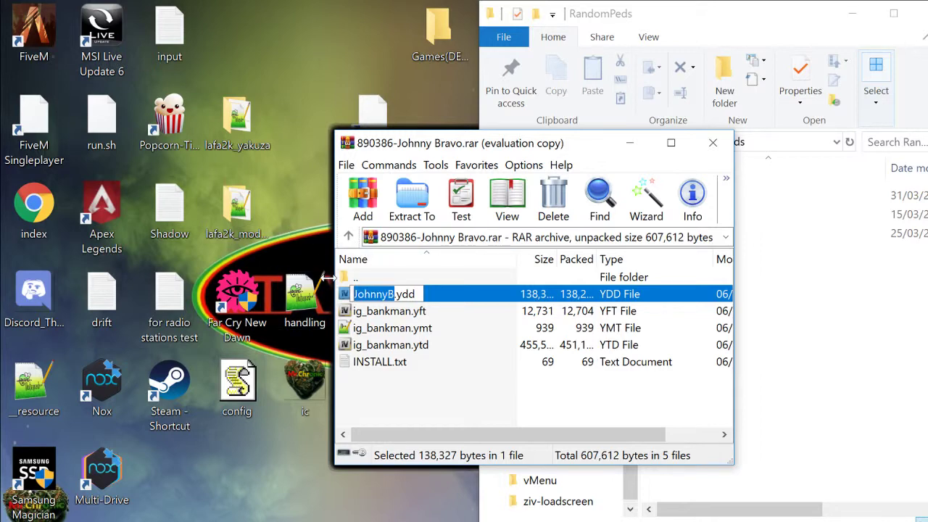
key(Return)
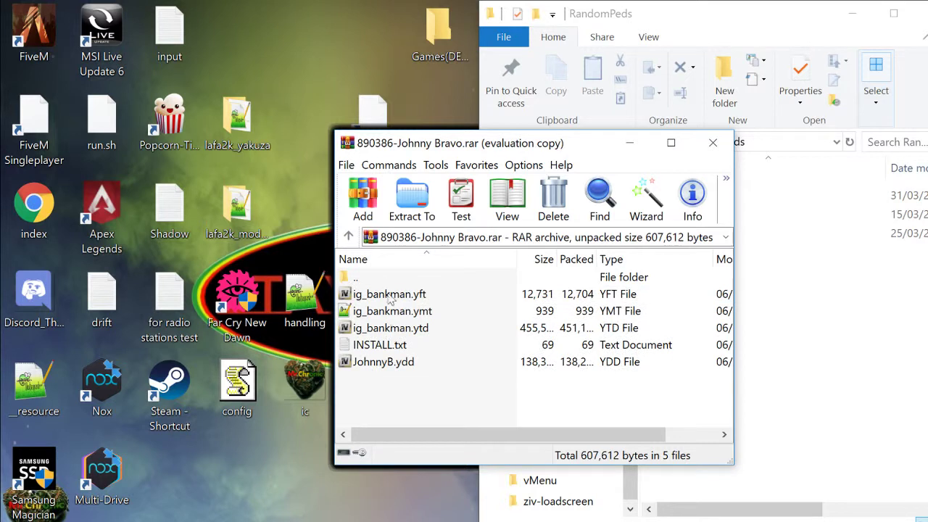
- Rename ig_bankman.yft in the Johnny Bravo archive to JohnnyB.yft
click(394, 297)
key(F2)
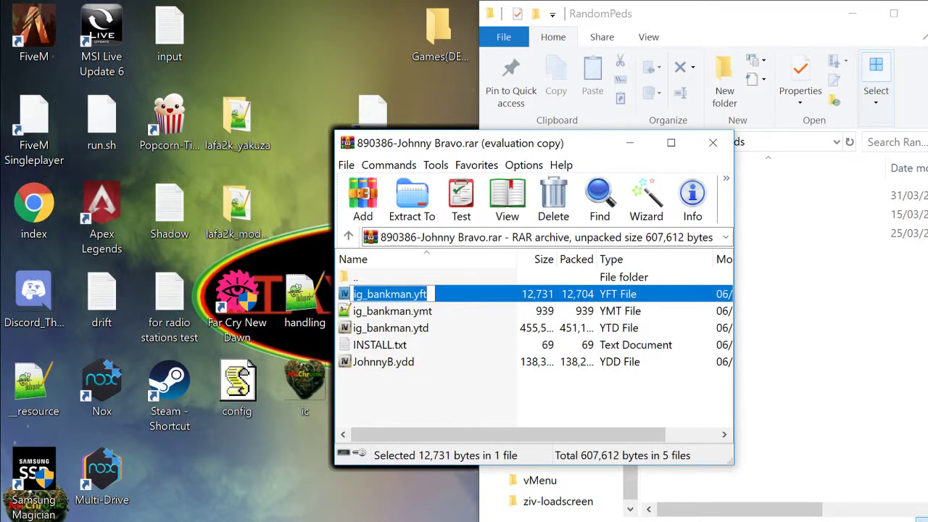
text(JohnnyB)
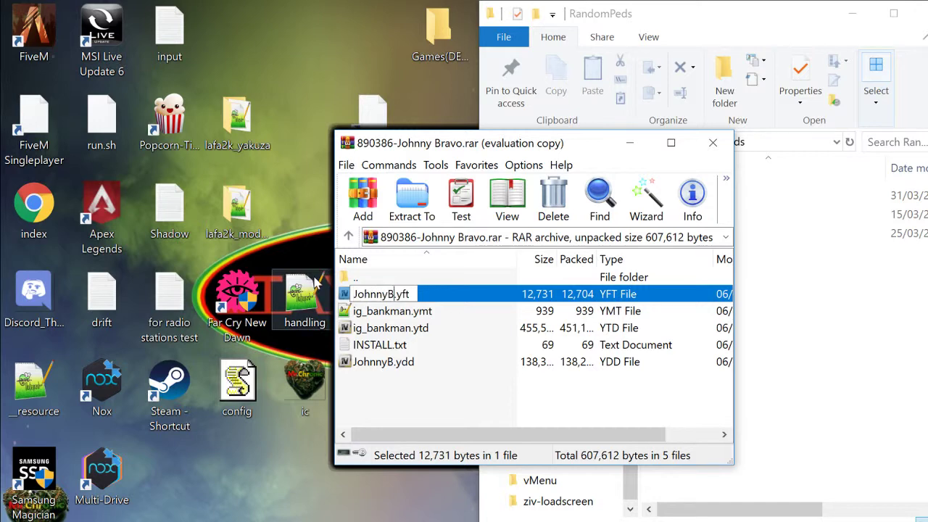
key(Return)
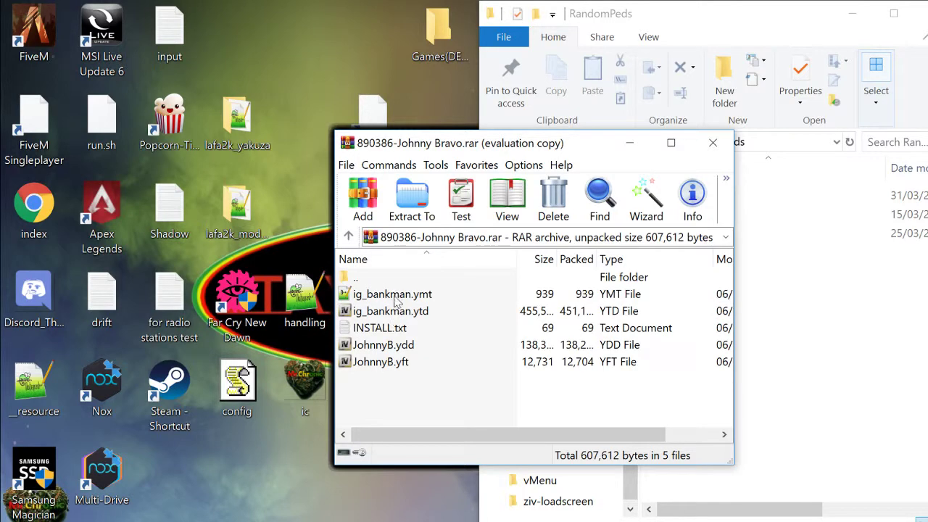
- Rename ig_bankman.ymt in the Johnny Bravo archive to JohnnyB.ymt
click(395, 297)
click(414, 298)
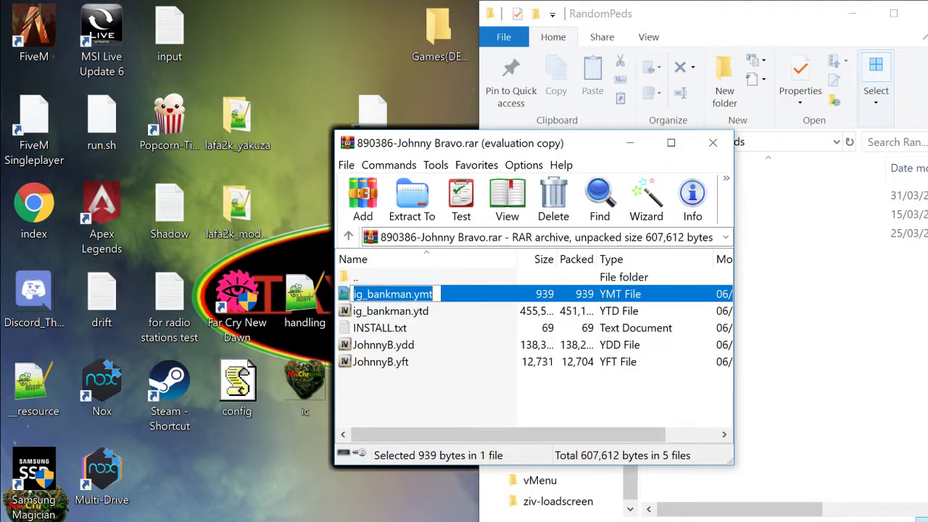
text(JohnnyB)
key(Return)
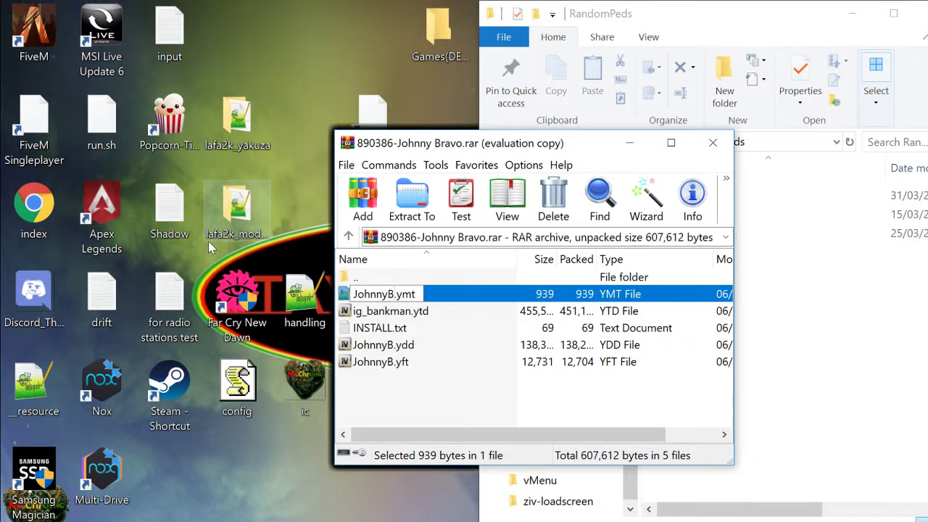
- Rename ig_bankman.ytd in the Johnny Bravo archive to JohnnyB.ytd
click(408, 295)
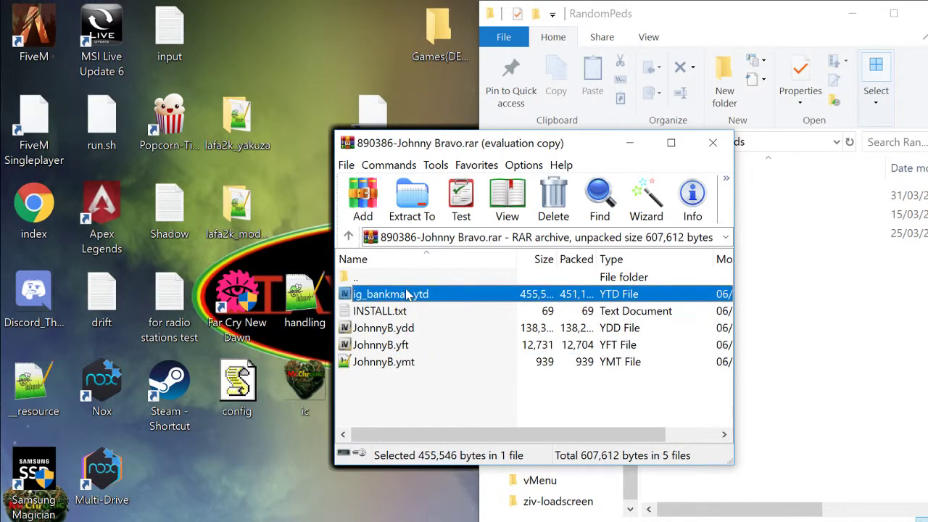
click(411, 296)
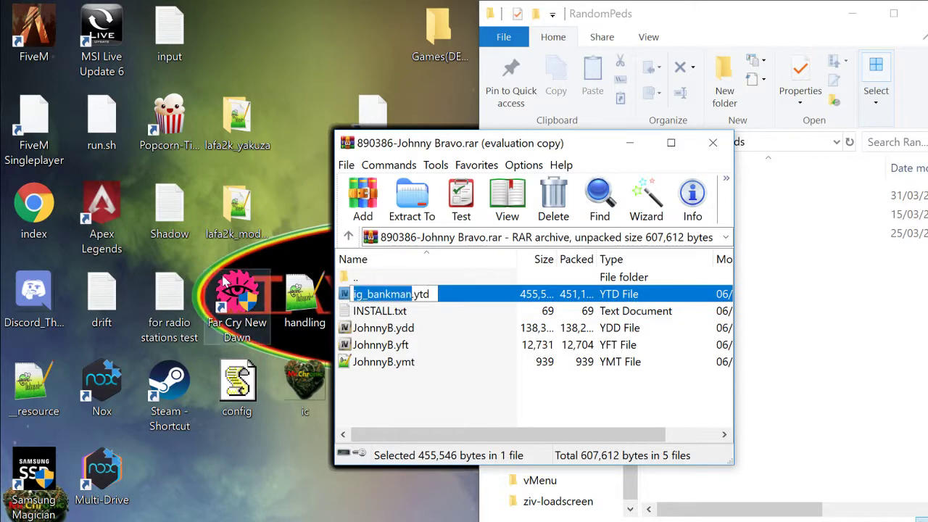
text(JohnnyB)
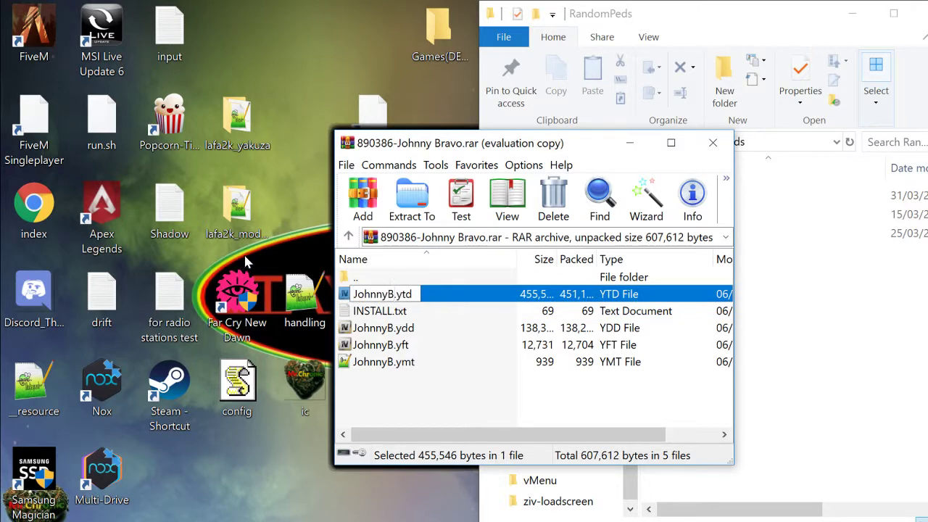
click(407, 382)
- Extract the four JohnnyB files from the Johnny Bravo archive into the stream folder, and close the archive
drag(370, 403, 405, 317)
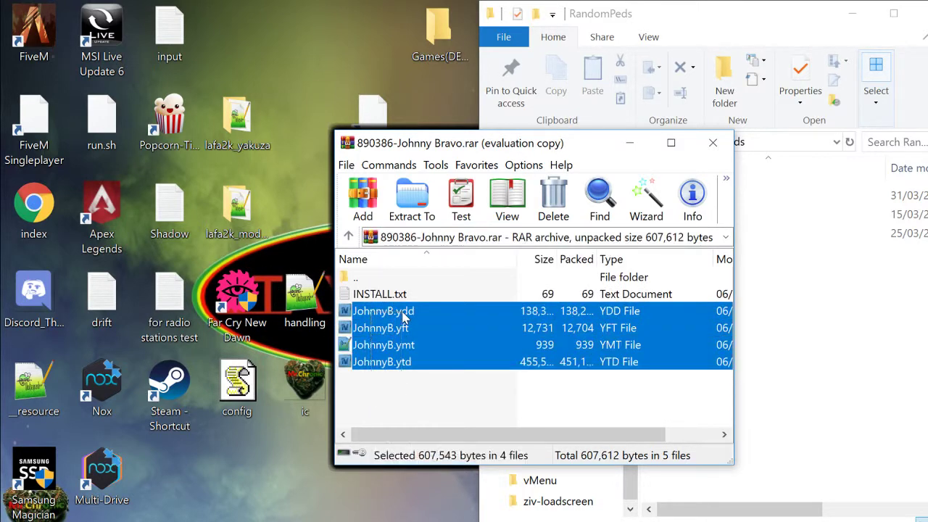
click(884, 201)
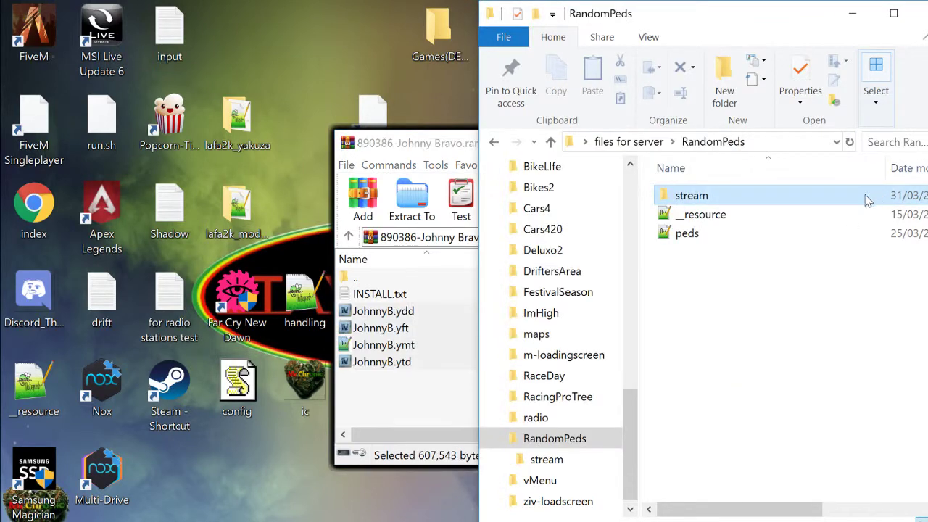
click(431, 149)
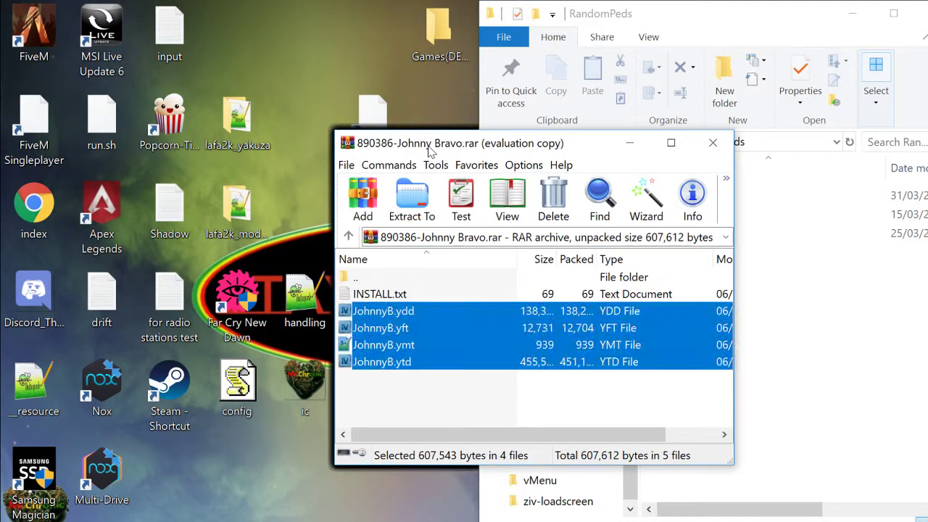
click(722, 149)
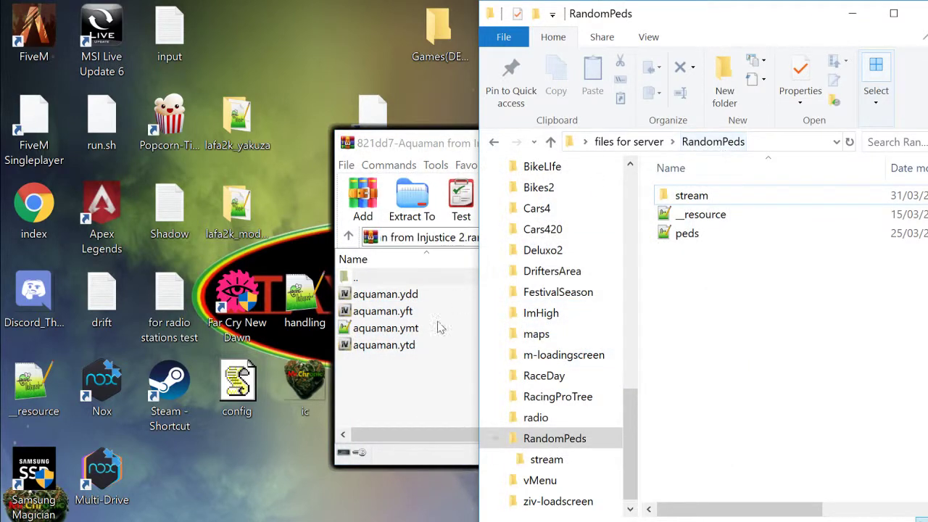
- Extract the four aquaman files from the Aquaman from Injustice 2 archive into the stream folder, and close the archive
drag(410, 406, 832, 201)
click(440, 142)
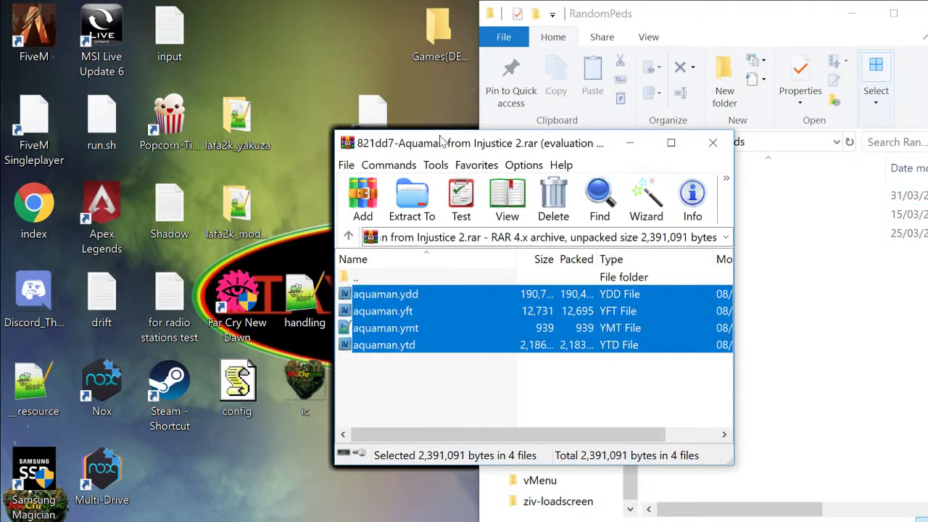
click(730, 148)
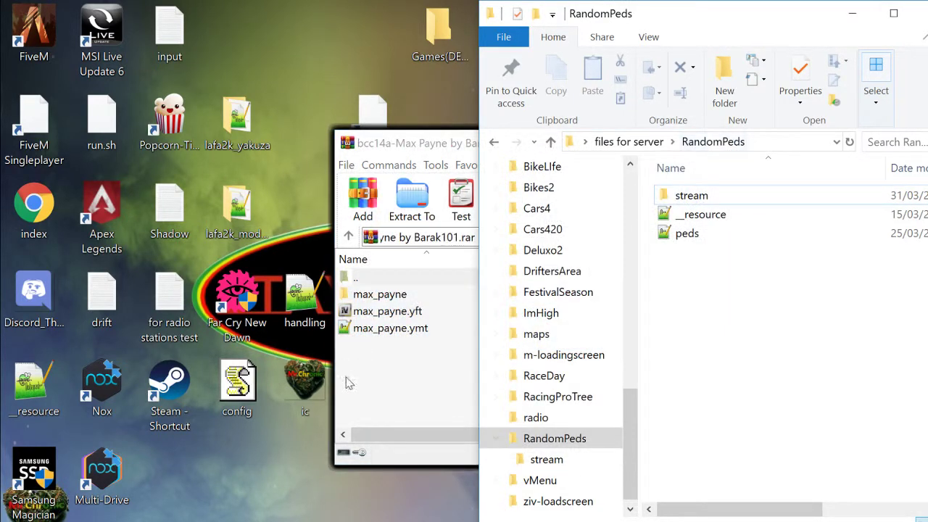
- Go up from the Max Payne by Barak101 archive to Downloads, delete that archive, and close its window
click(396, 156)
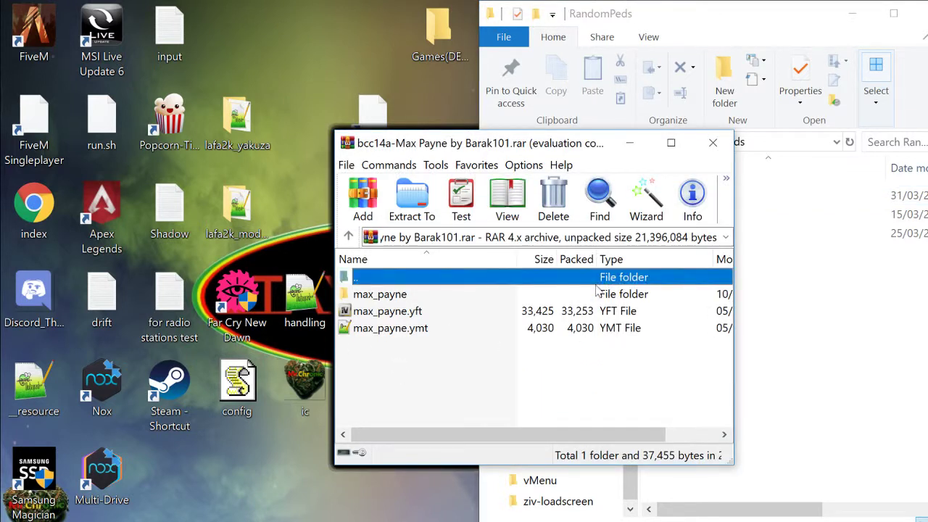
double_click(401, 284)
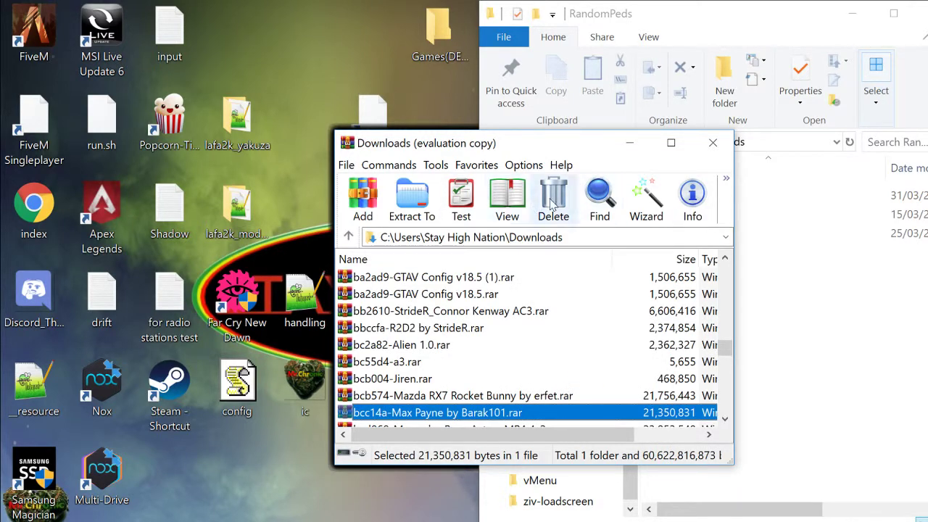
click(555, 194)
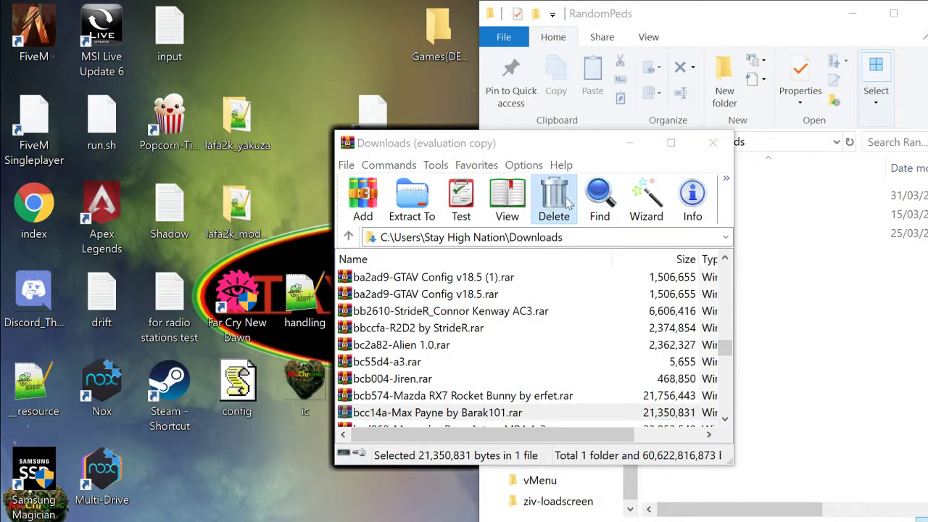
click(719, 145)
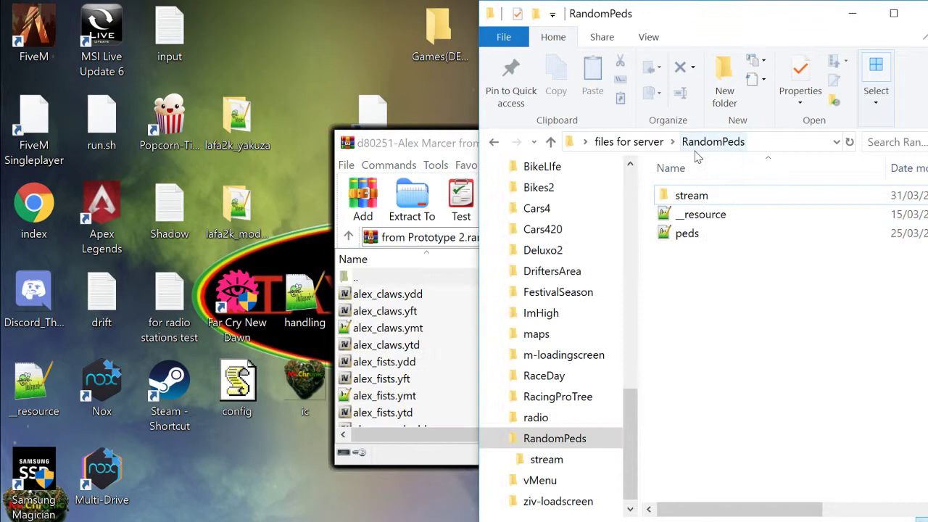
- Extract all the alex_claws, alex_fists, alex_sword and alexmercer files into the stream folder, and close their archive
click(403, 328)
scroll(400, 384, down, 3)
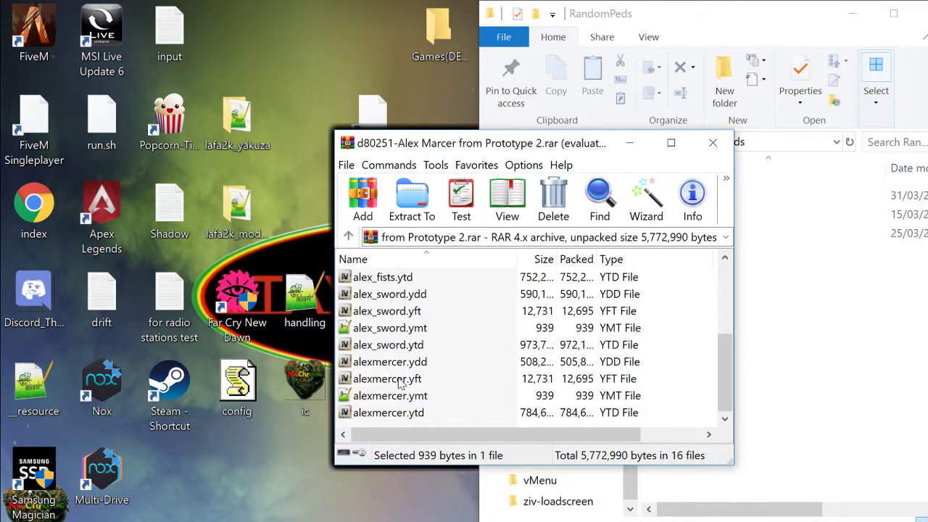
drag(385, 425, 827, 192)
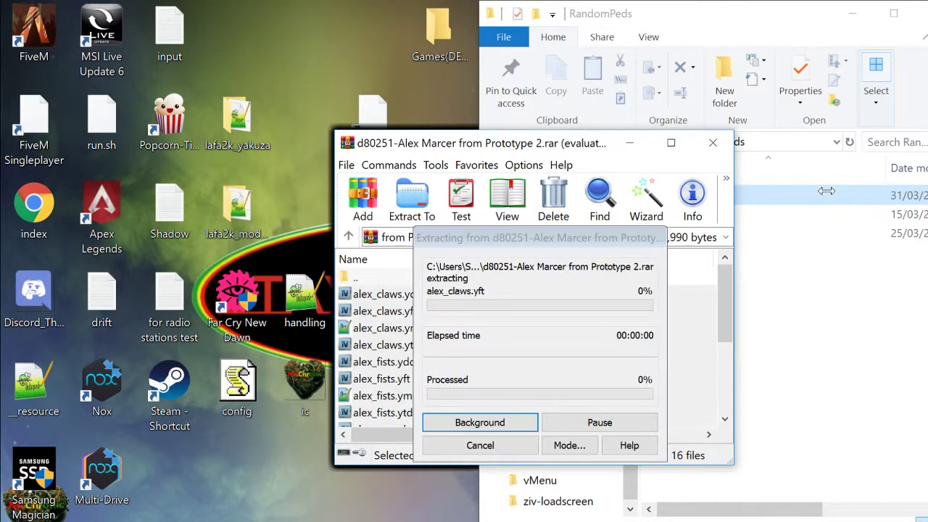
click(411, 145)
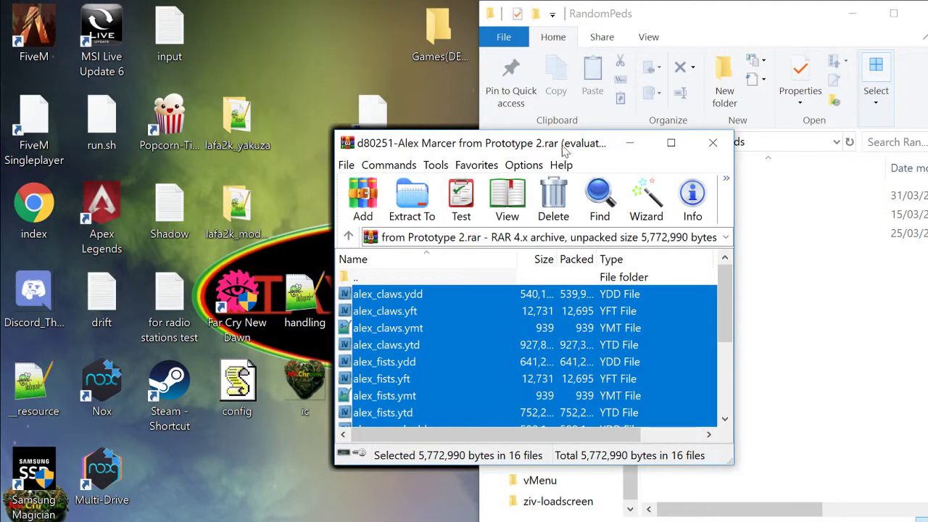
click(713, 143)
- Go up from the Aiden Pearce by Barak101 archive to Downloads, delete that archive, and close its window
click(397, 359)
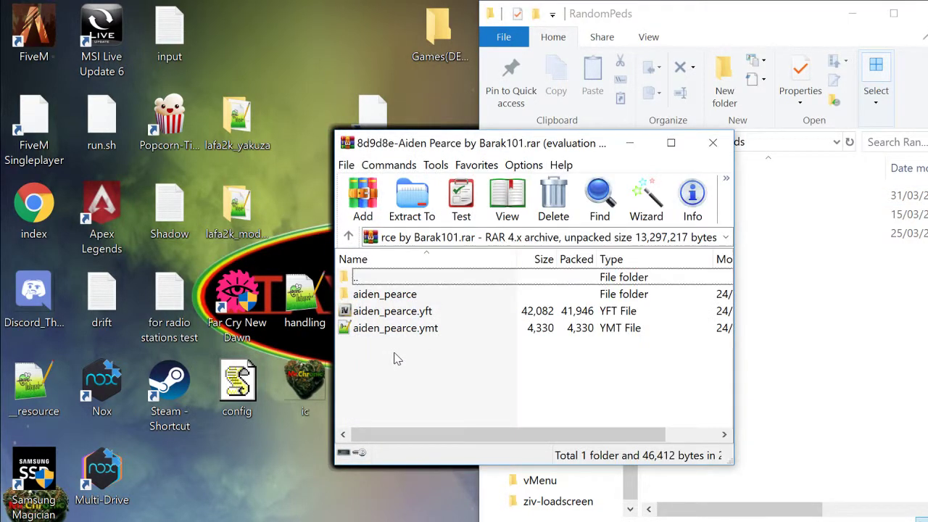
double_click(420, 277)
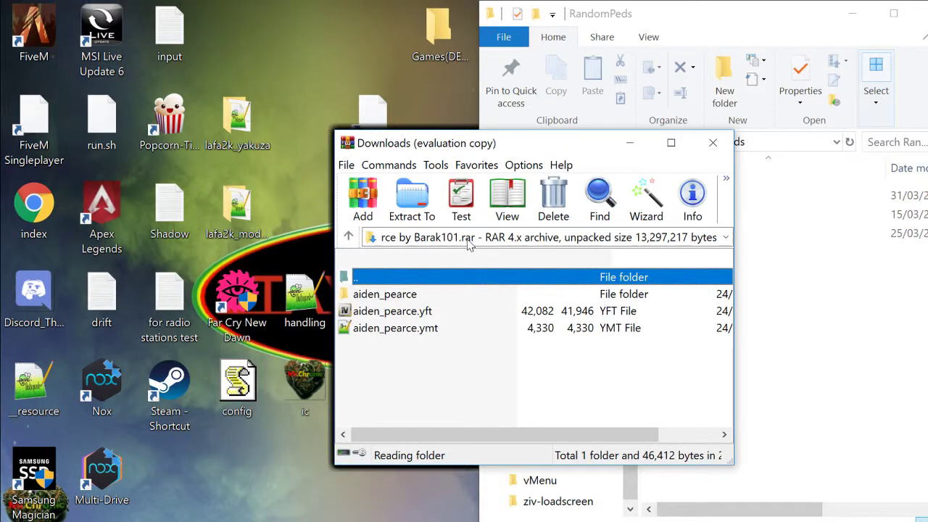
click(554, 197)
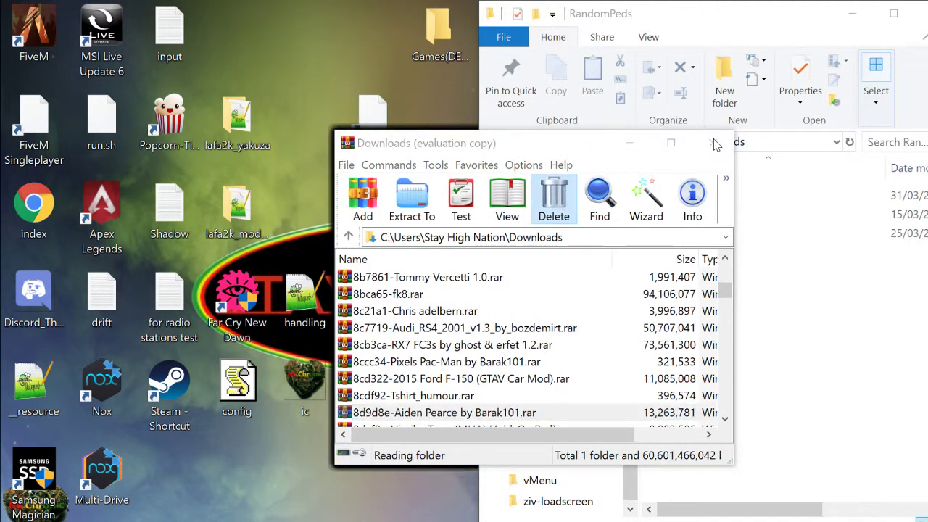
click(715, 144)
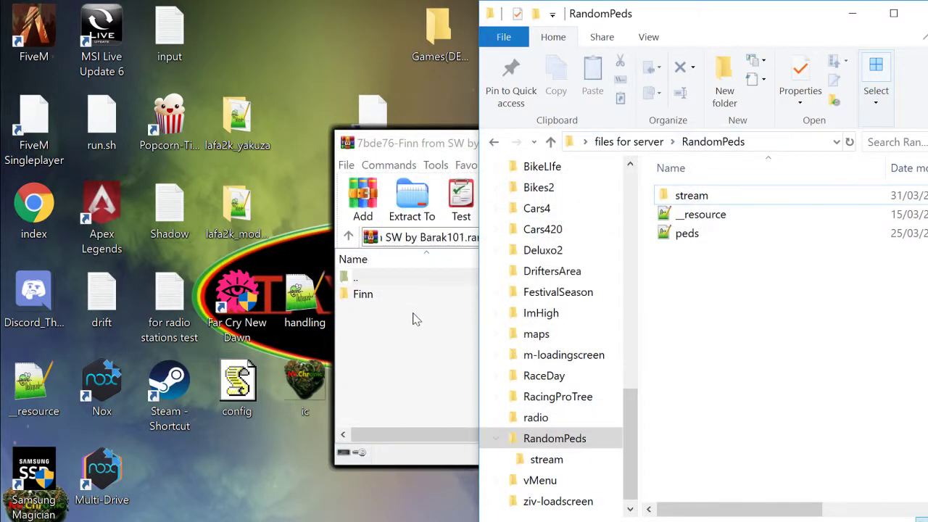
- Check the Finn folder inside the Finn from SW archive, then delete that archive from Downloads
click(389, 324)
double_click(367, 294)
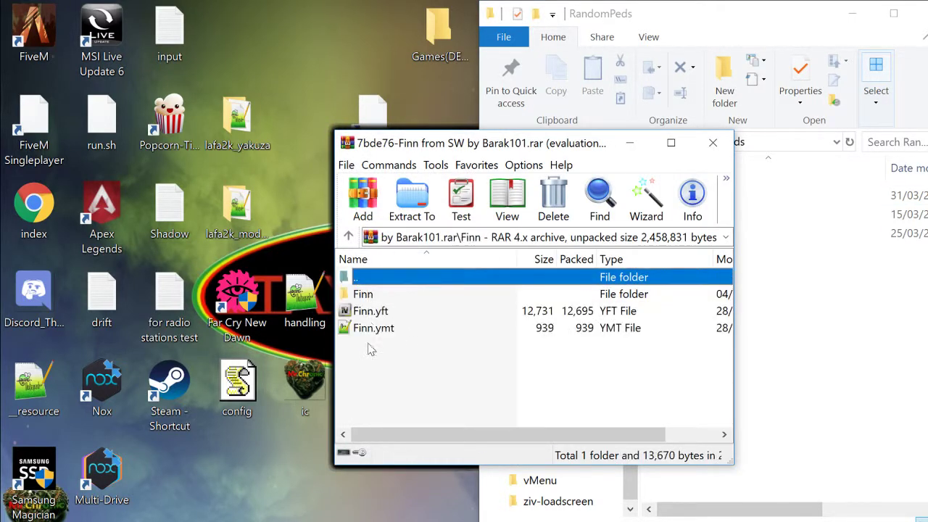
double_click(385, 277)
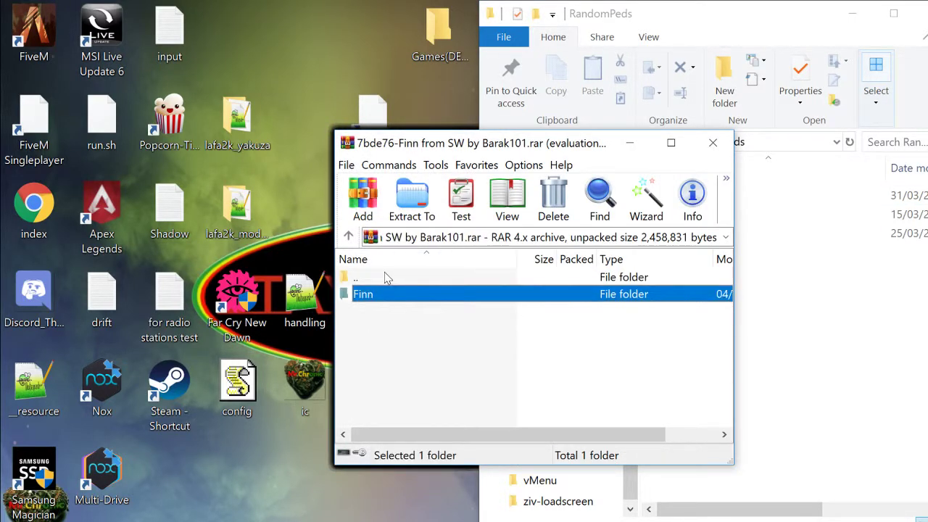
double_click(385, 278)
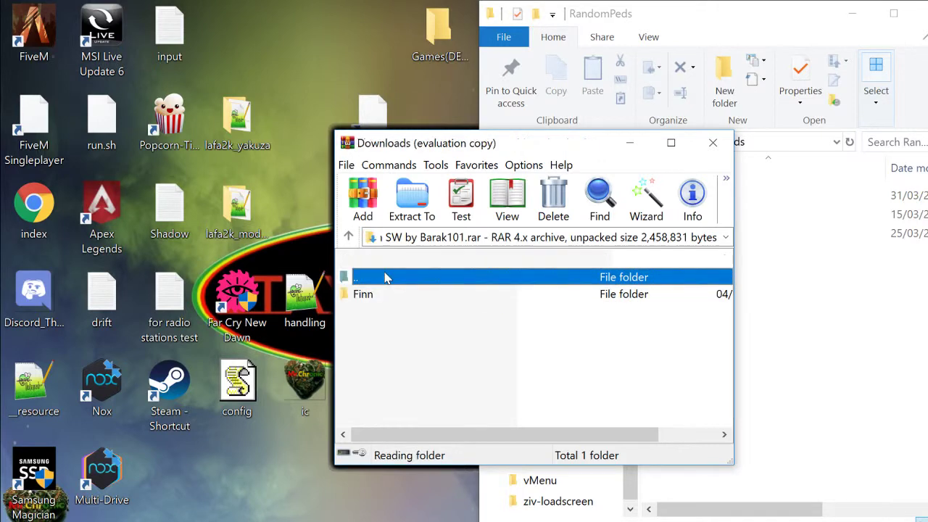
click(556, 200)
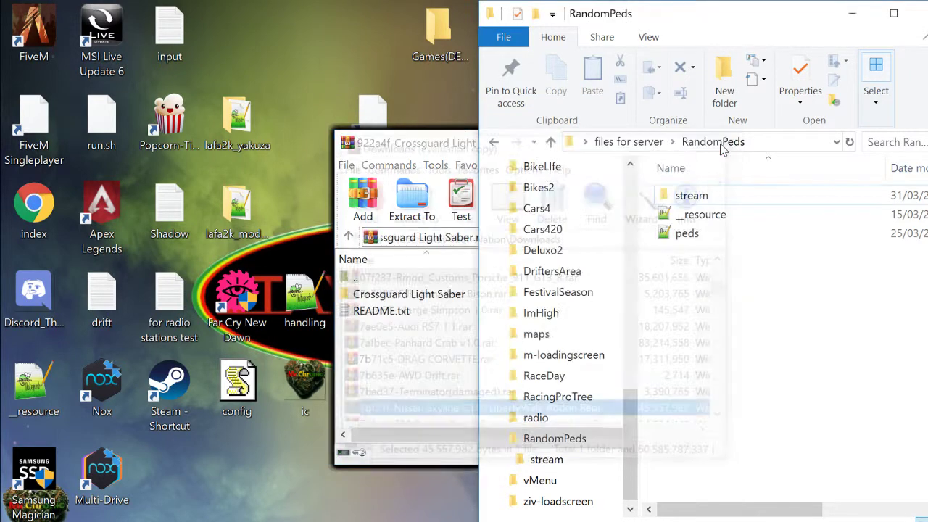
- Check the contents of the Crossguard Light Saber folder in its archive, and close the archive
double_click(396, 296)
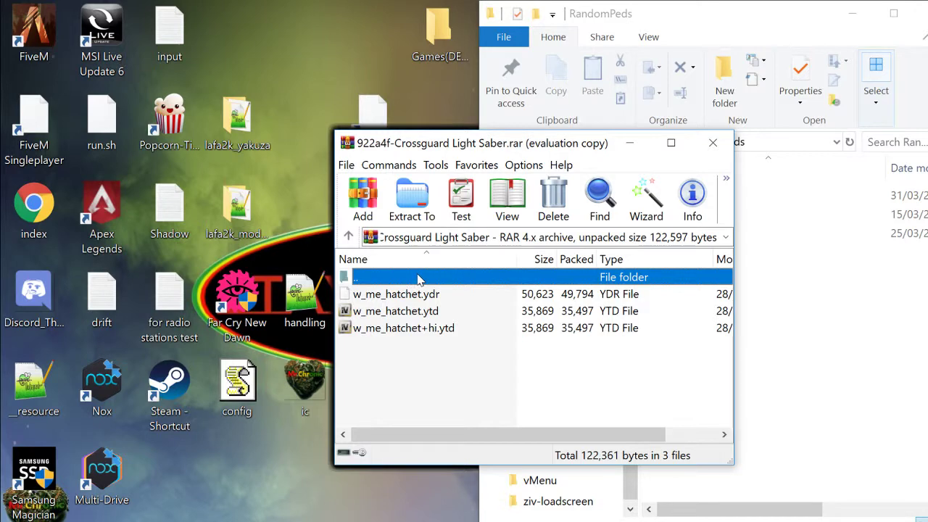
click(713, 143)
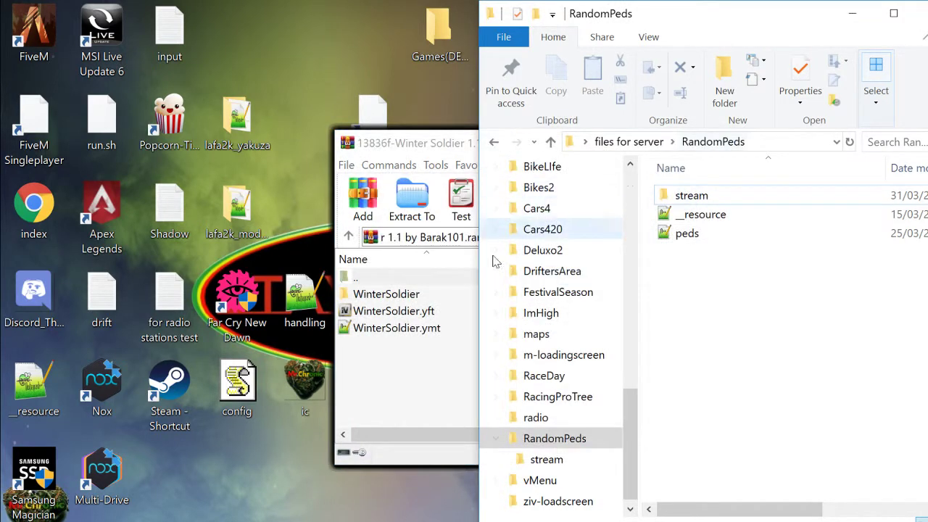
- Go up from the Winter Soldier 1.1 archive to Downloads, delete that archive, and close its window
click(409, 396)
click(409, 392)
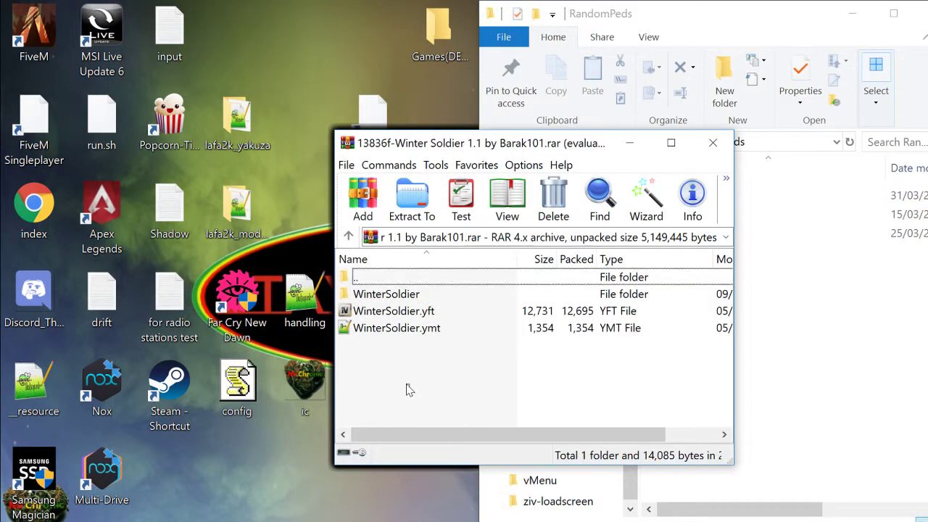
double_click(401, 280)
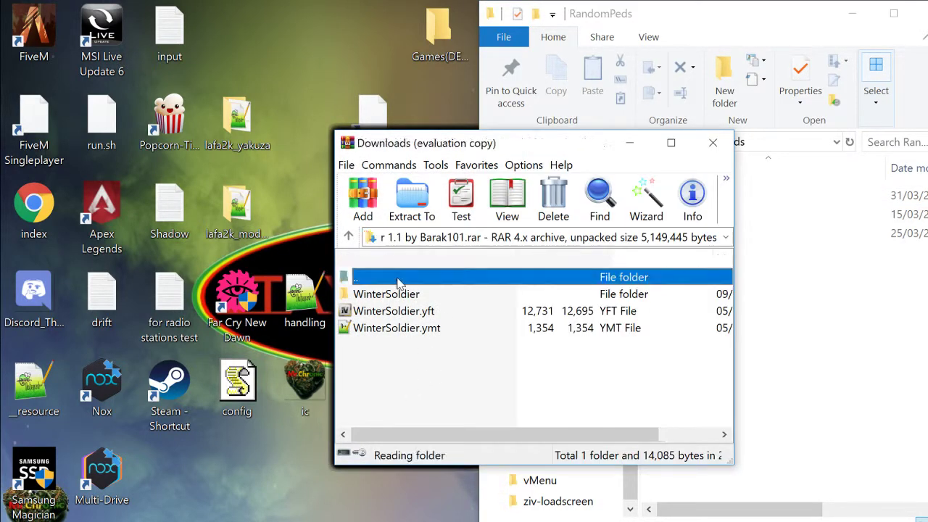
click(554, 200)
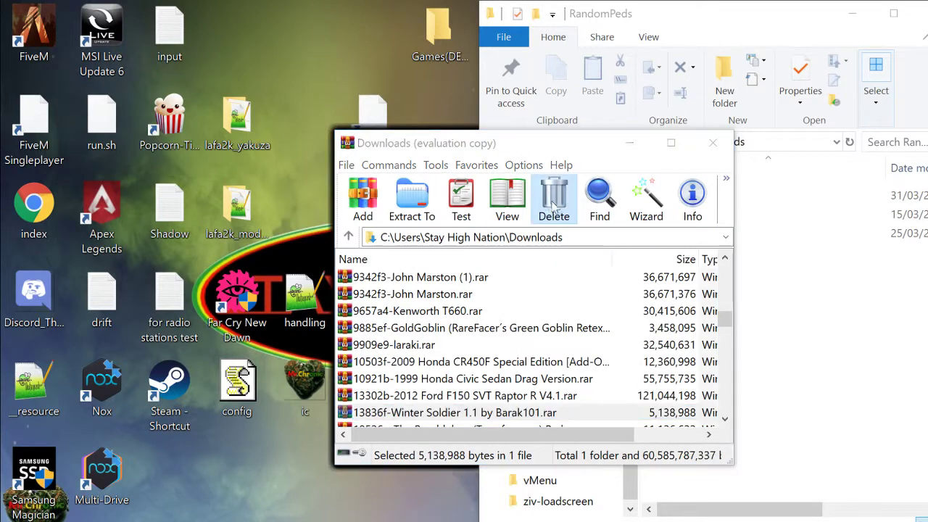
click(713, 143)
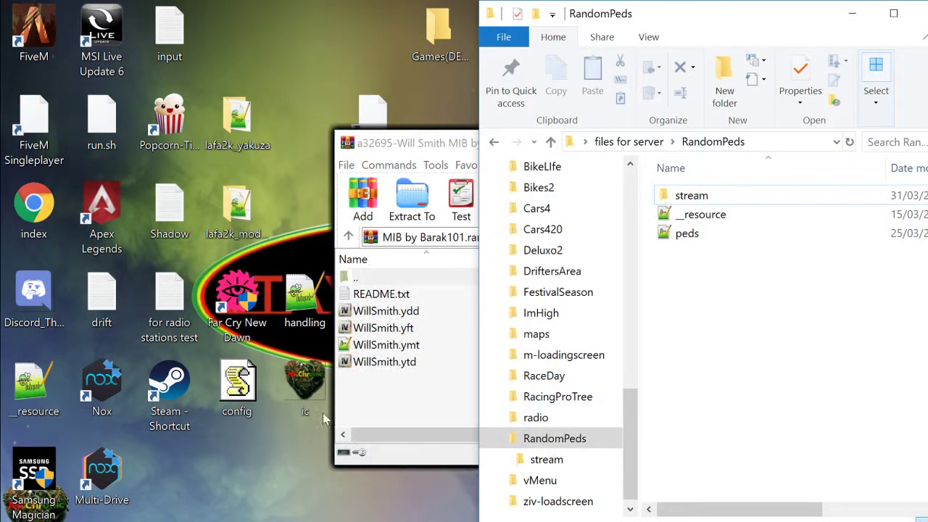
- Extract the four WillSmith files from the Will Smith MIB archive into the stream folder, leaving out README.txt
drag(382, 401, 385, 311)
drag(386, 316, 836, 193)
click(448, 156)
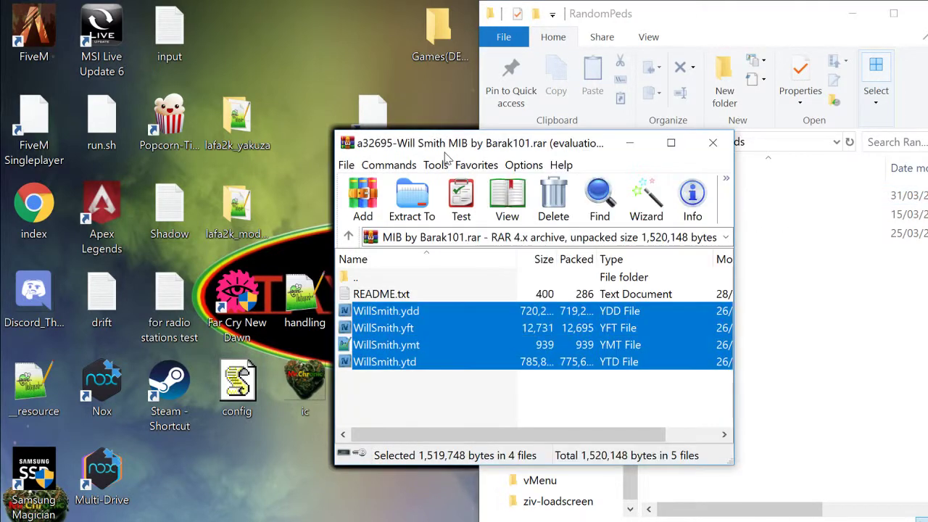
click(385, 361)
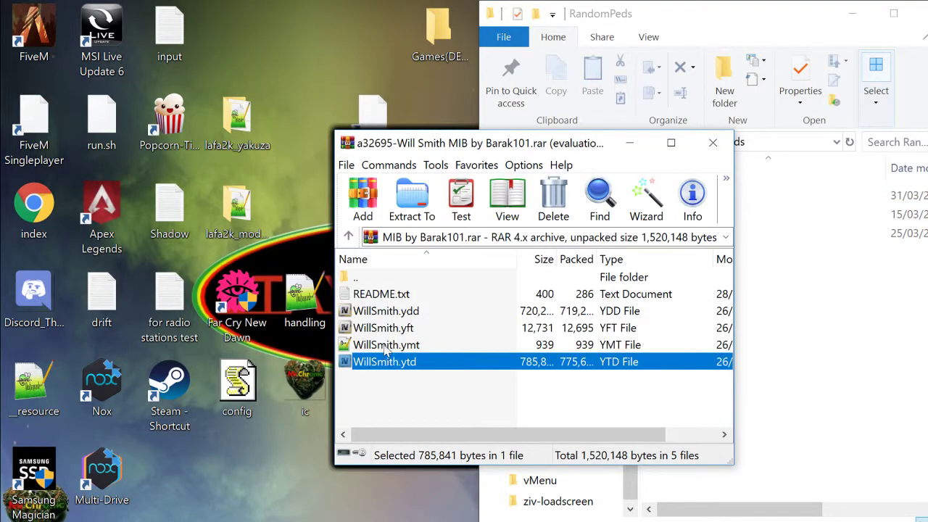
click(388, 345)
click(390, 327)
click(391, 312)
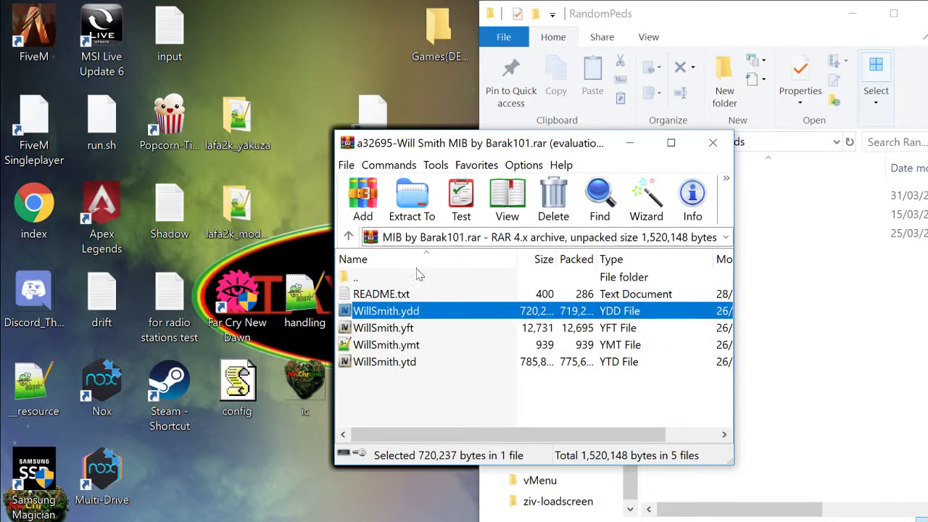
- Close the Will Smith archive and extract the four Pac-Man files from the Pac-Man archive into the stream folder, leaving out README.txt
click(713, 142)
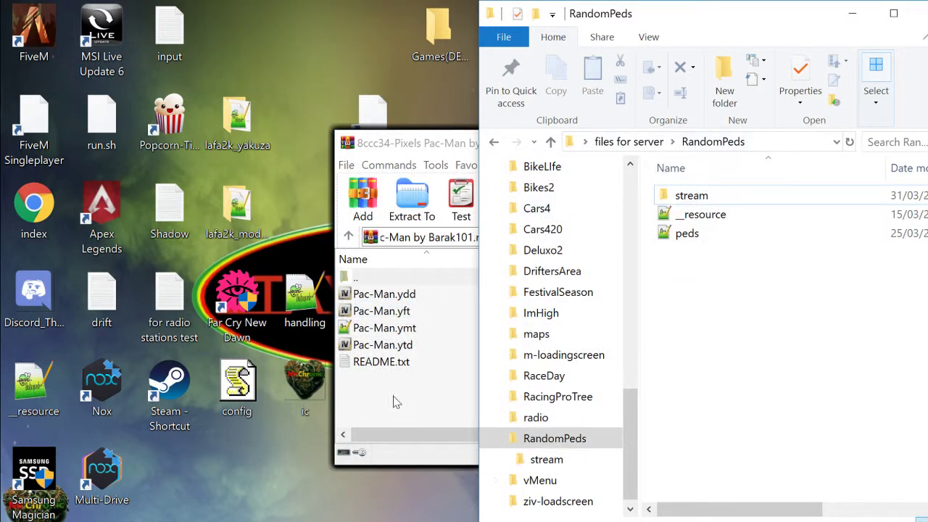
click(384, 345)
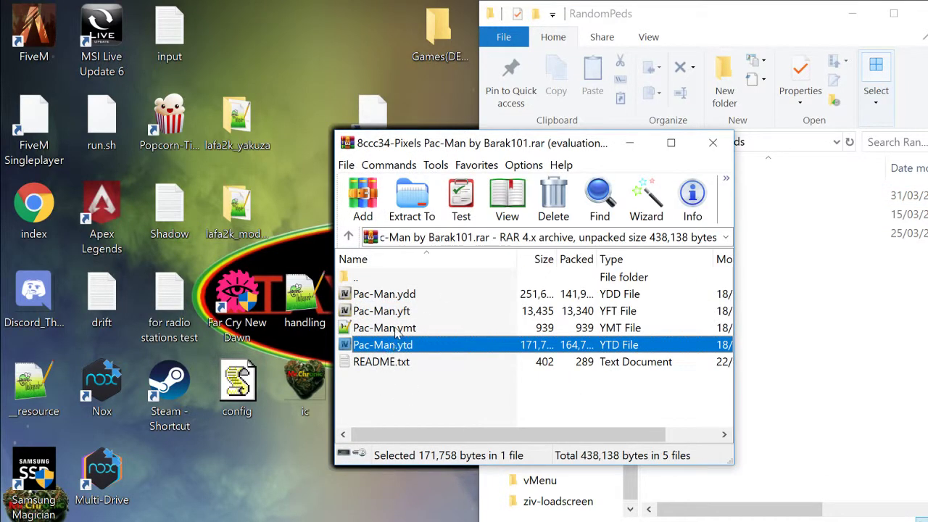
shift+click(395, 332)
shift+click(399, 312)
shift+click(403, 294)
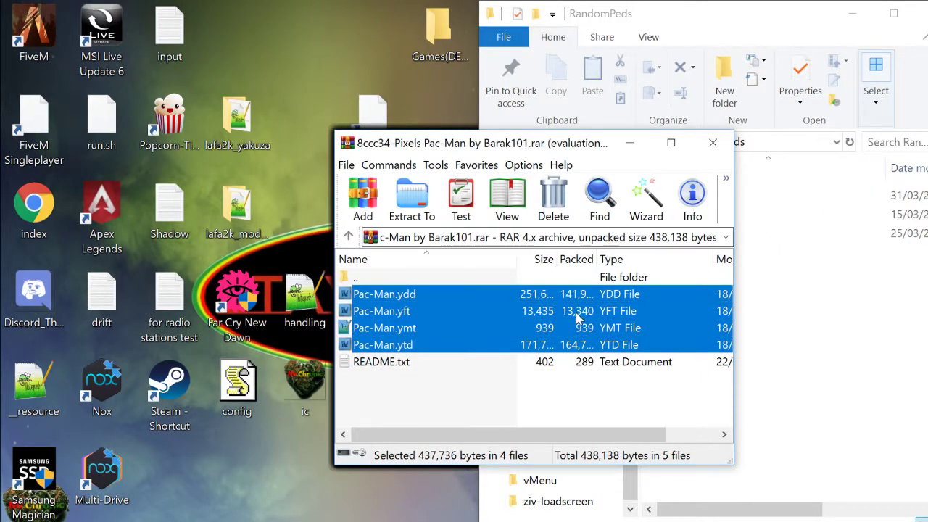
drag(579, 305, 862, 190)
click(421, 145)
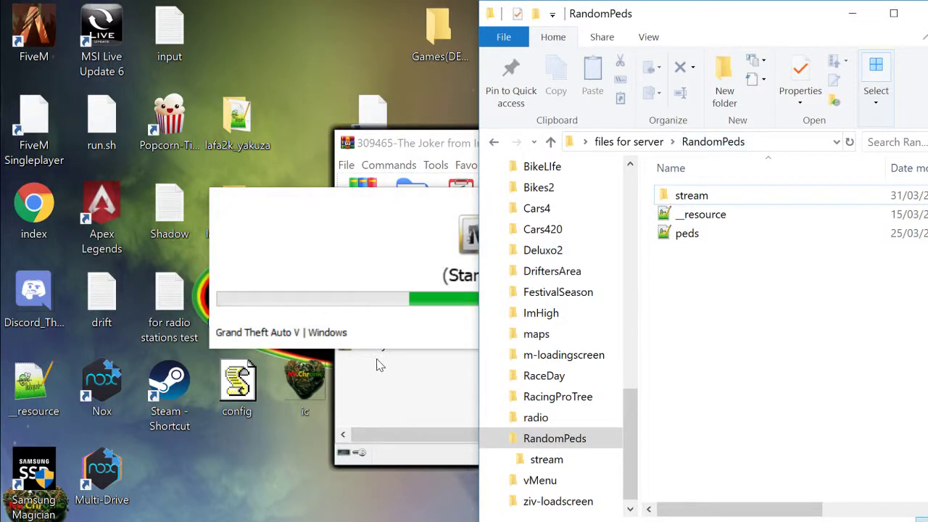
- Extract the four Joker files from The Joker from Injustice 2 archive into the stream folder, and close the archive
click(388, 399)
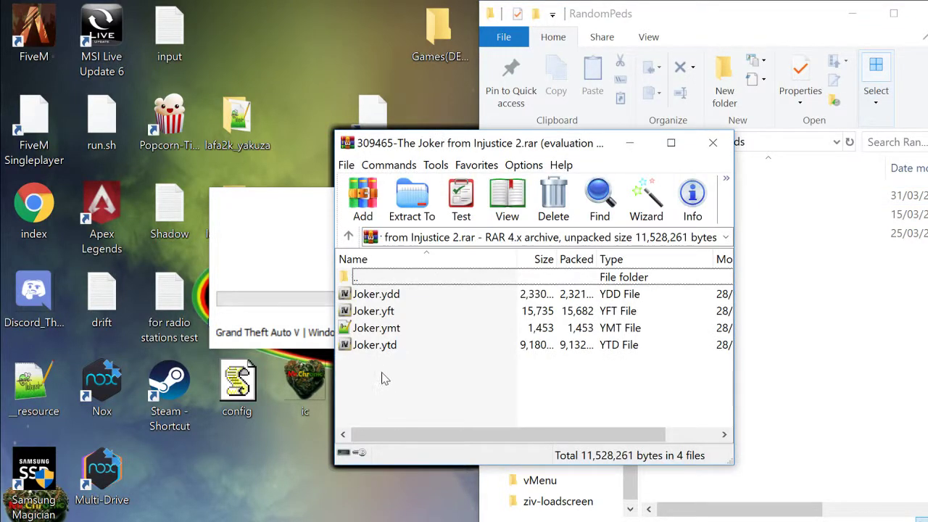
drag(373, 367, 854, 193)
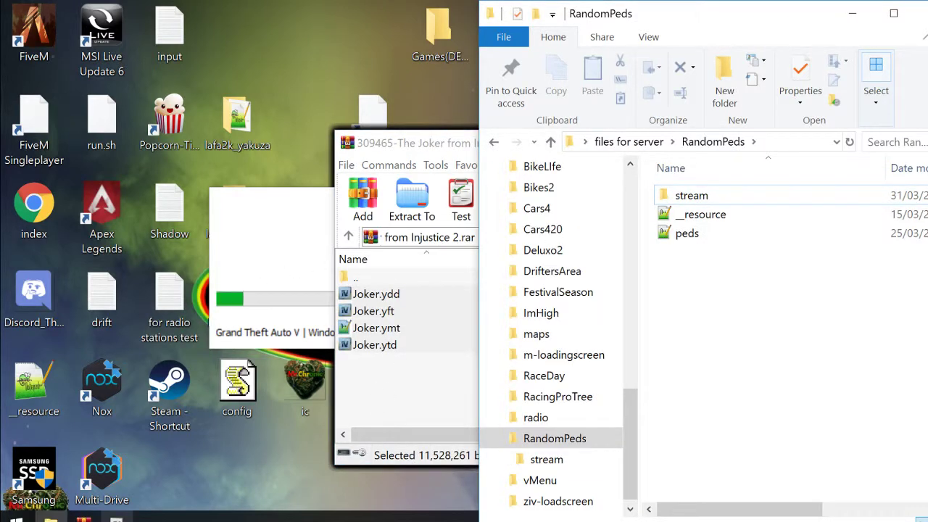
click(458, 417)
click(709, 141)
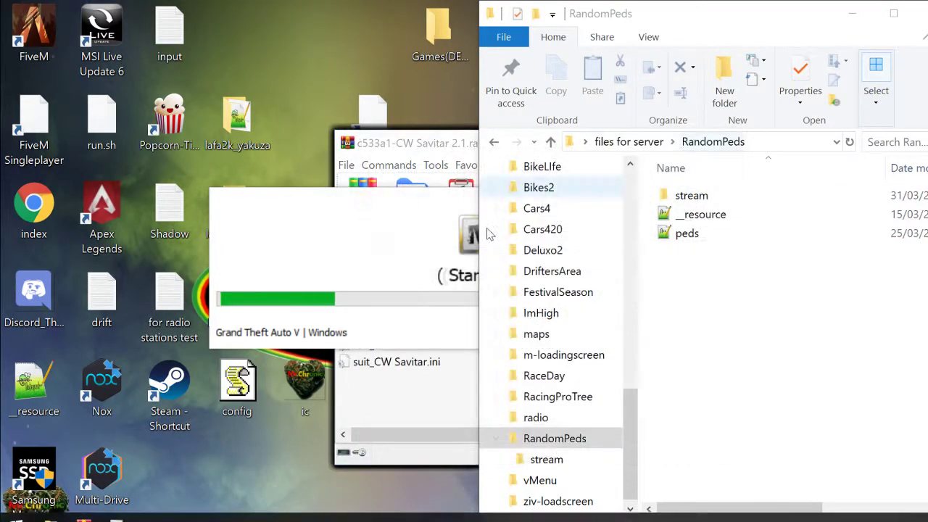
- Go up from the CW Savitar 2.1 archive to Downloads and delete that archive
click(411, 414)
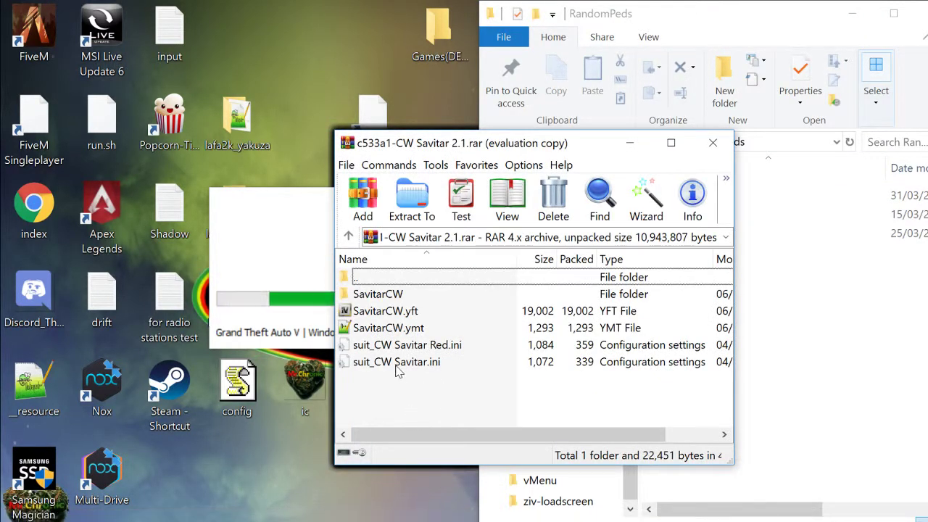
double_click(403, 278)
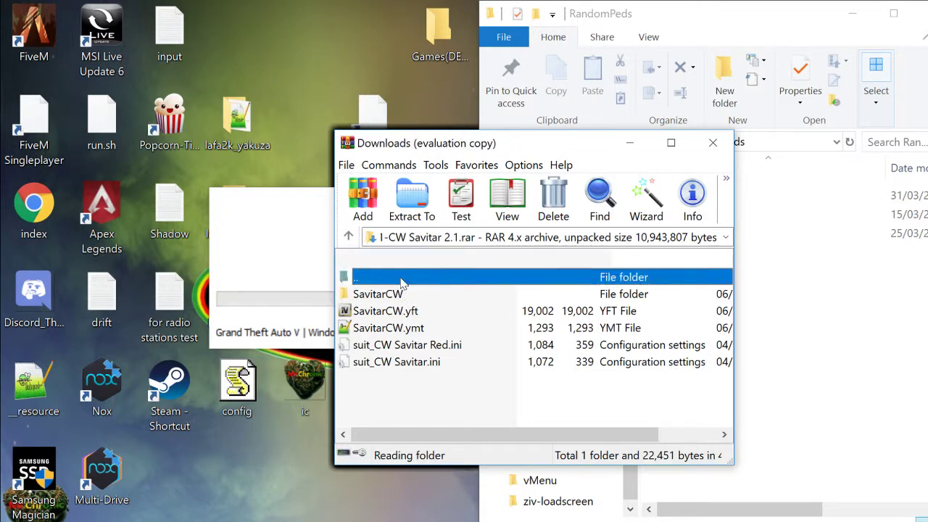
click(557, 200)
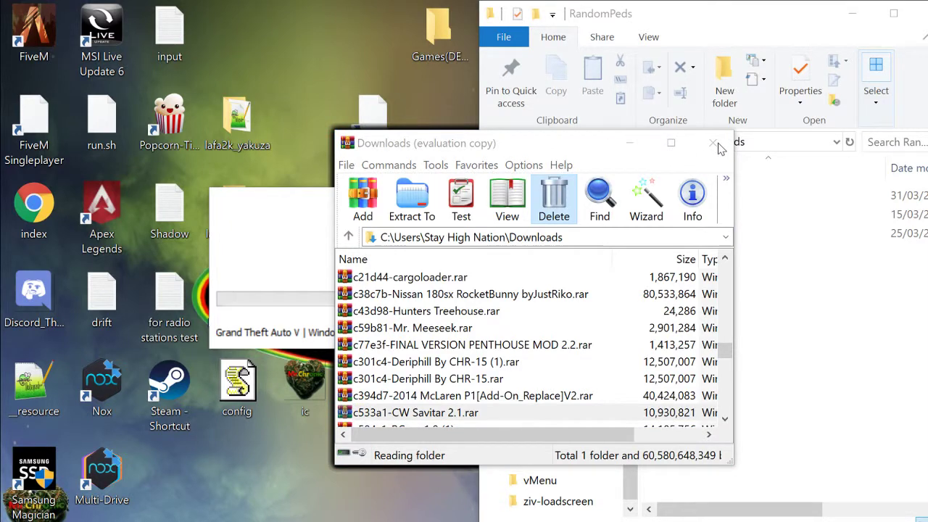
key(Return)
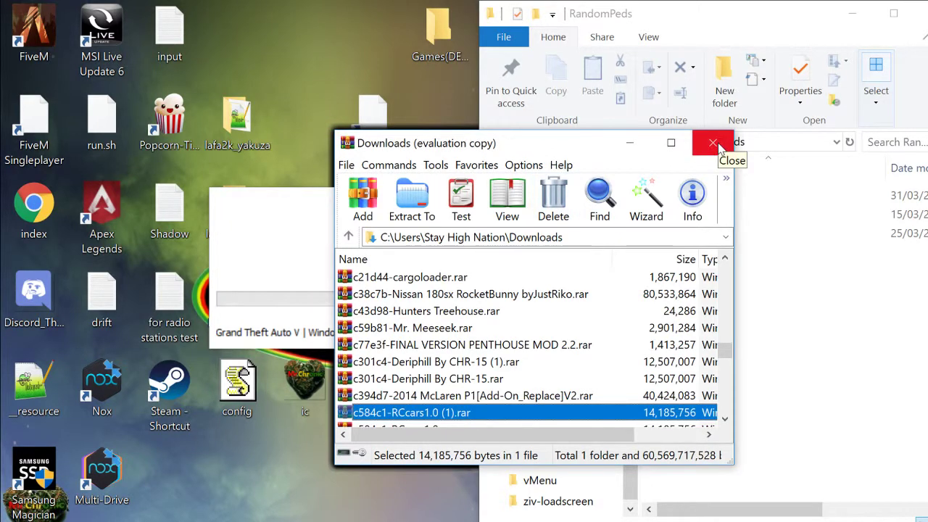
- Delete the RCcars1.0 (1) archive from Downloads, close that window, and dismiss the OpenIV error
click(553, 203)
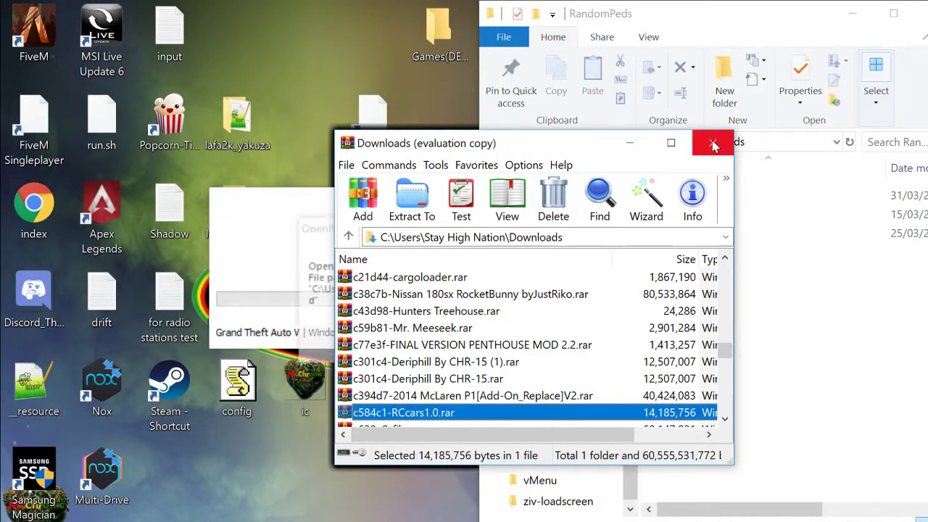
click(714, 145)
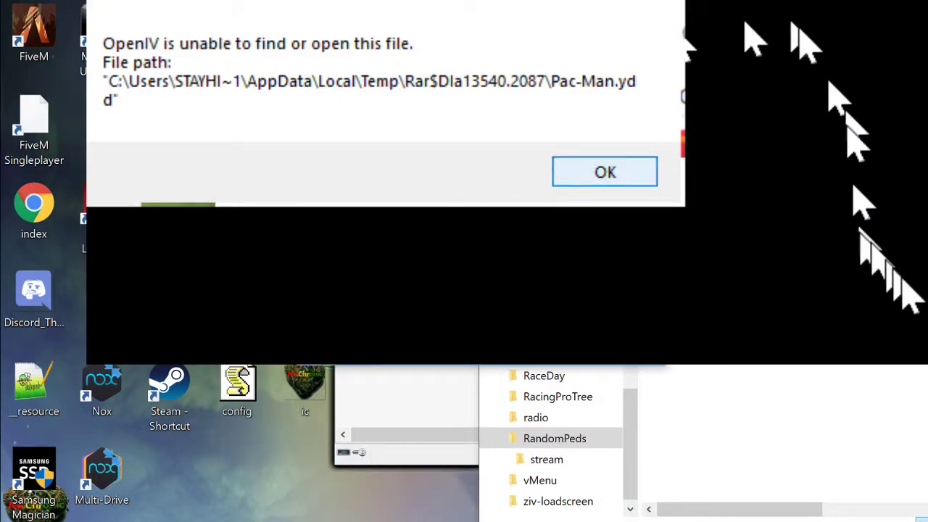
key(Return)
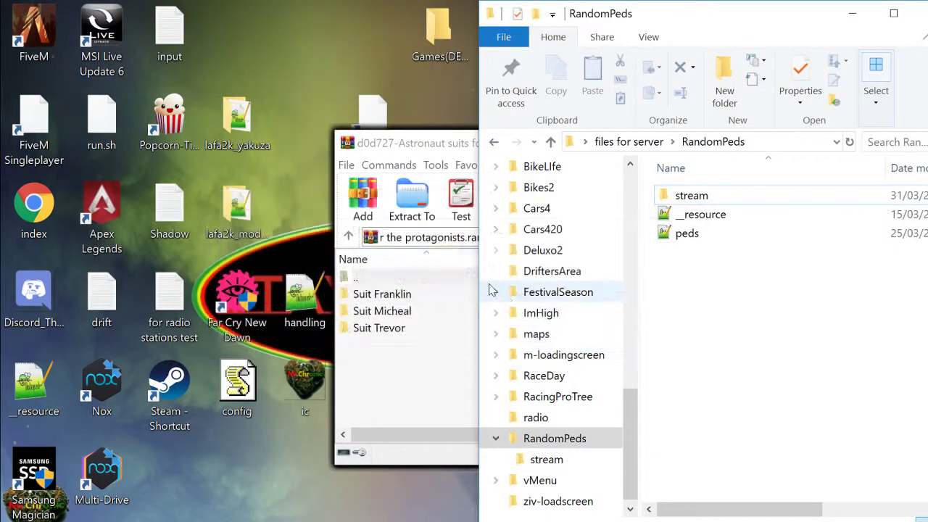
- Check the Suit Franklin folder in the Astronaut suits archive, then delete that archive from Downloads and close its window
double_click(386, 297)
double_click(404, 277)
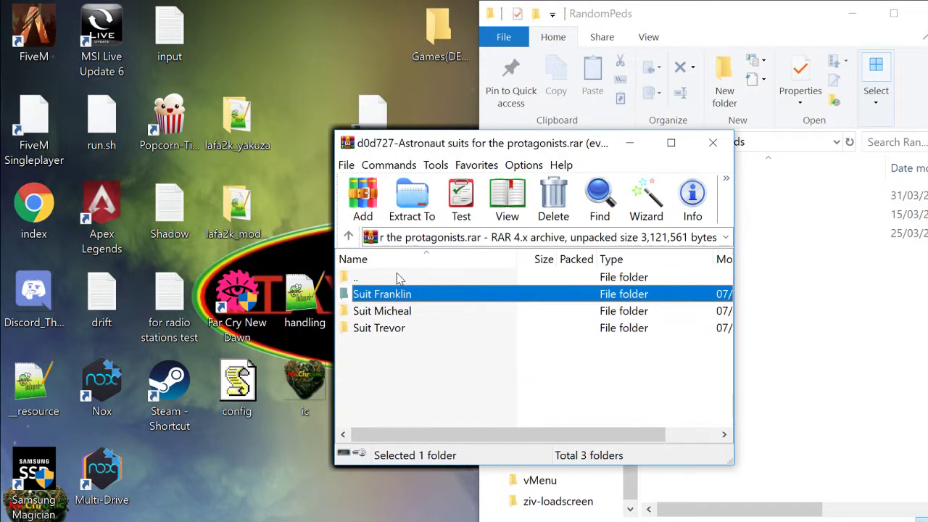
double_click(405, 276)
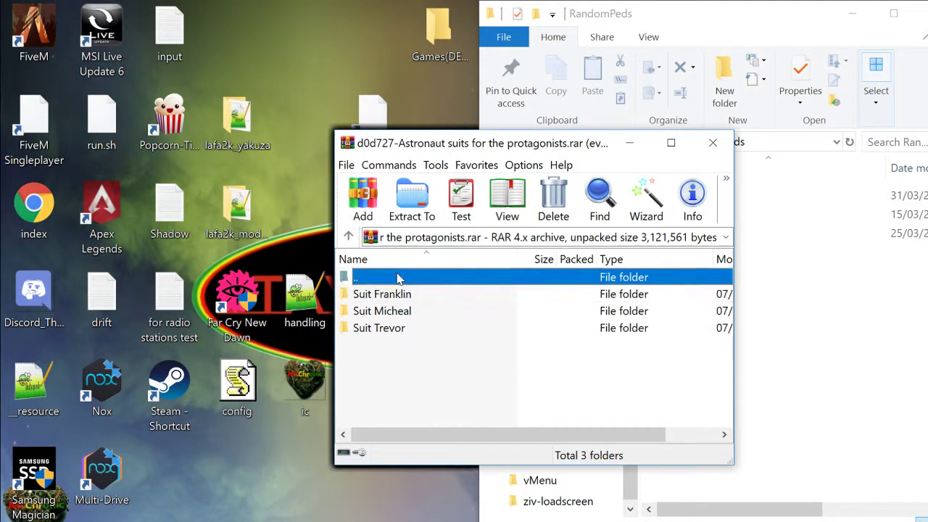
click(551, 202)
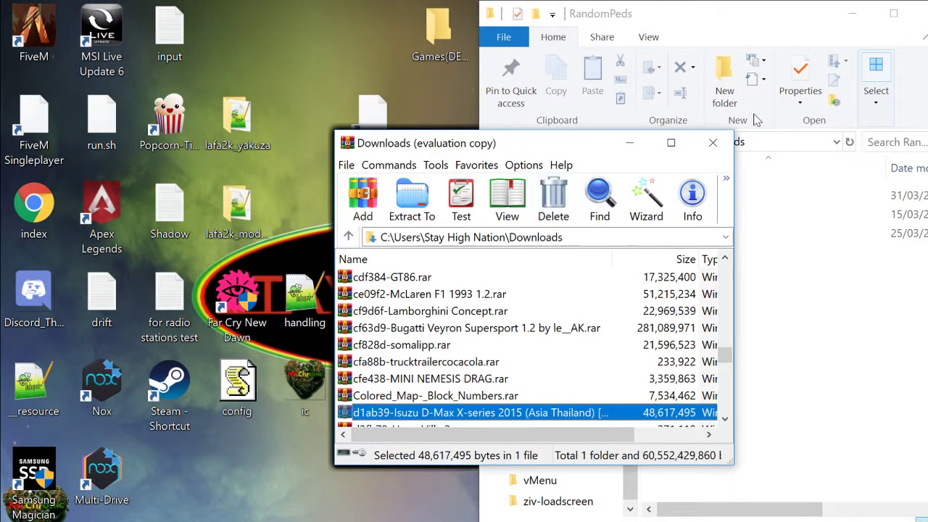
click(715, 143)
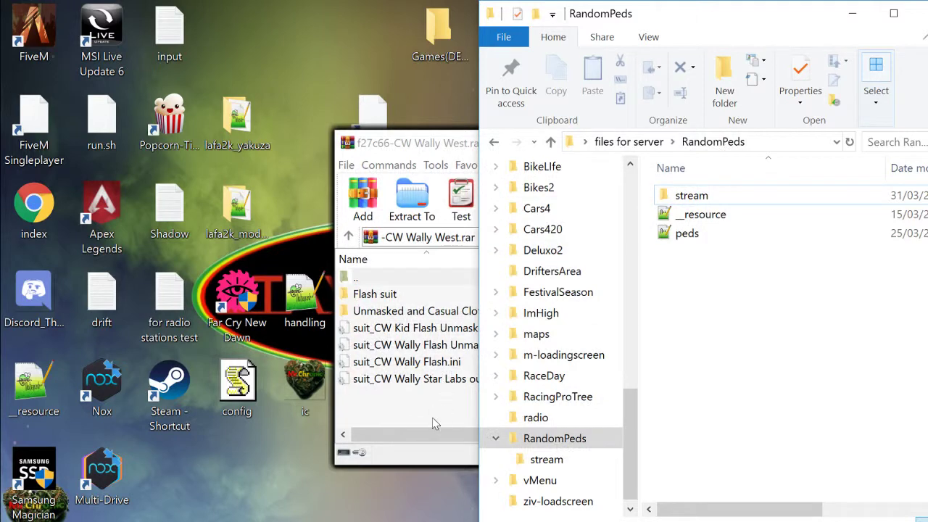
- Extract the four CWFlashWally files from the Flash suit folder of the CW Wally West archive into the stream folder
click(419, 403)
double_click(375, 294)
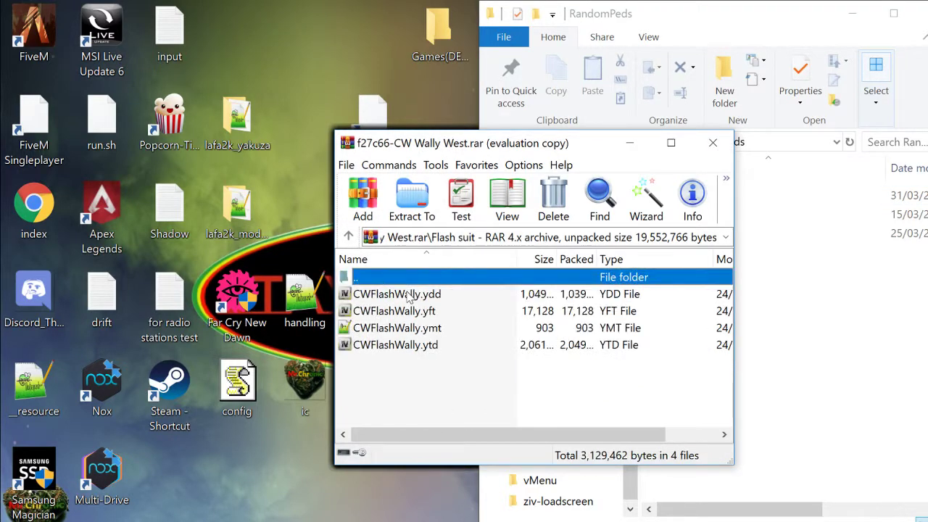
drag(390, 388, 880, 198)
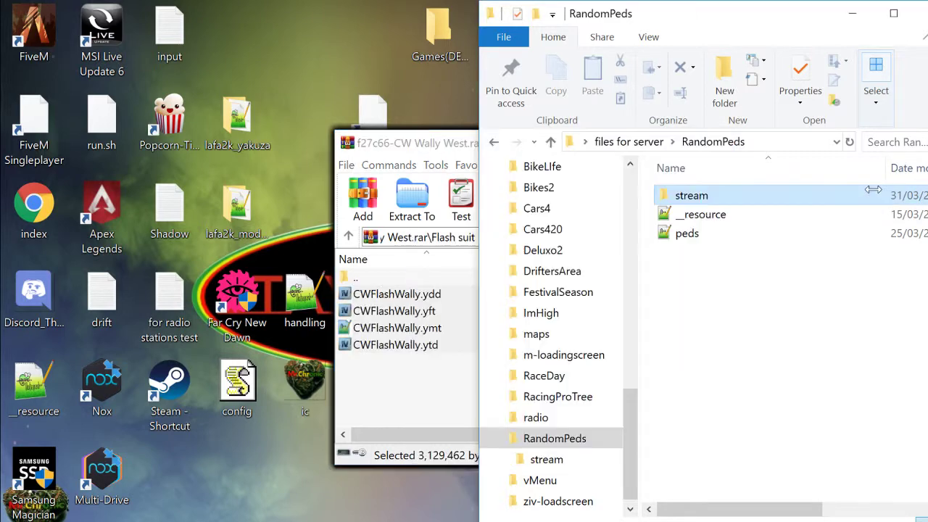
- Check the Unmasked and Casual Clothes folder, then delete the CW Wally West archive from Downloads and close its window
double_click(395, 279)
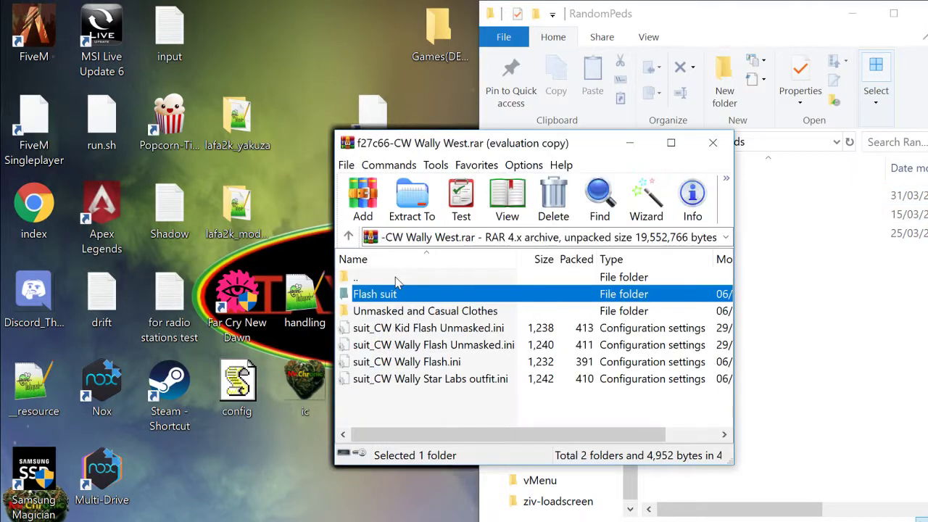
double_click(397, 311)
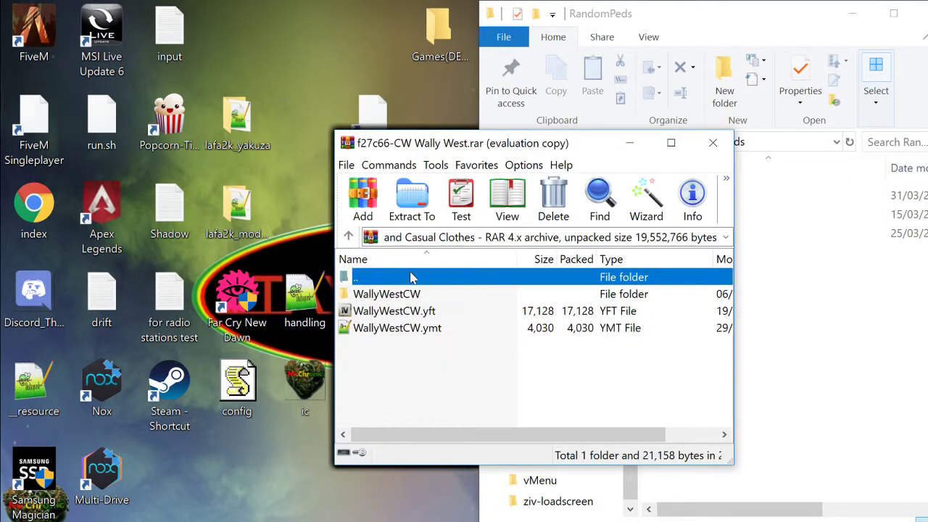
double_click(411, 278)
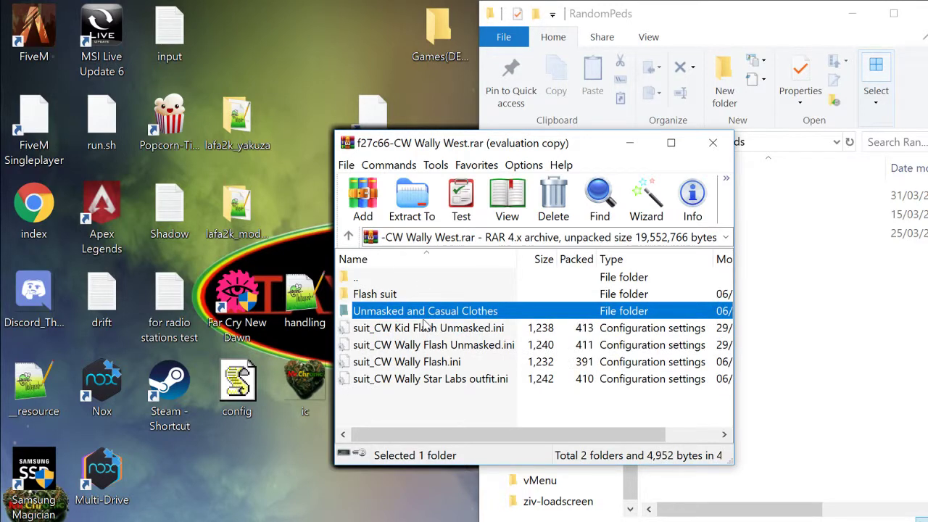
click(438, 277)
double_click(438, 279)
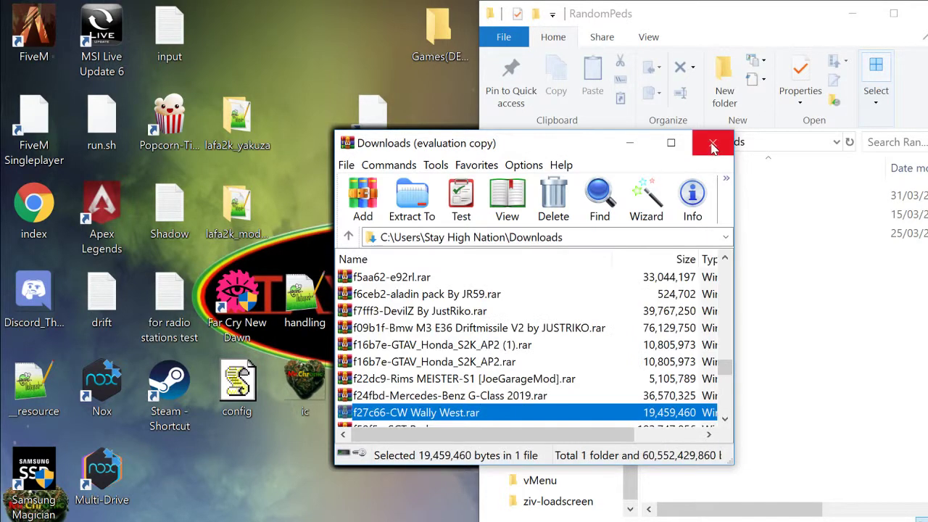
click(554, 198)
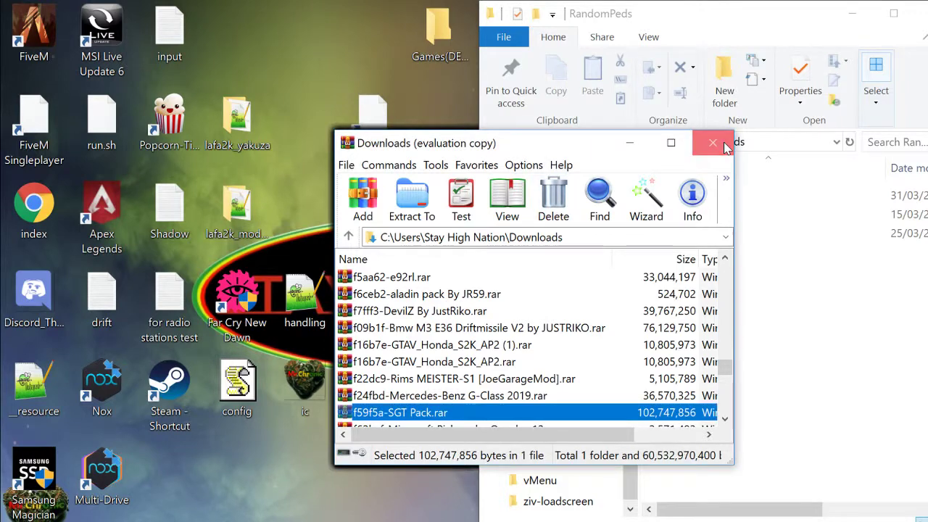
click(714, 143)
- Extract the four Punisher files from The Punisher from Netflix archive into the stream folder, and close the archive
click(385, 345)
shift+click(393, 293)
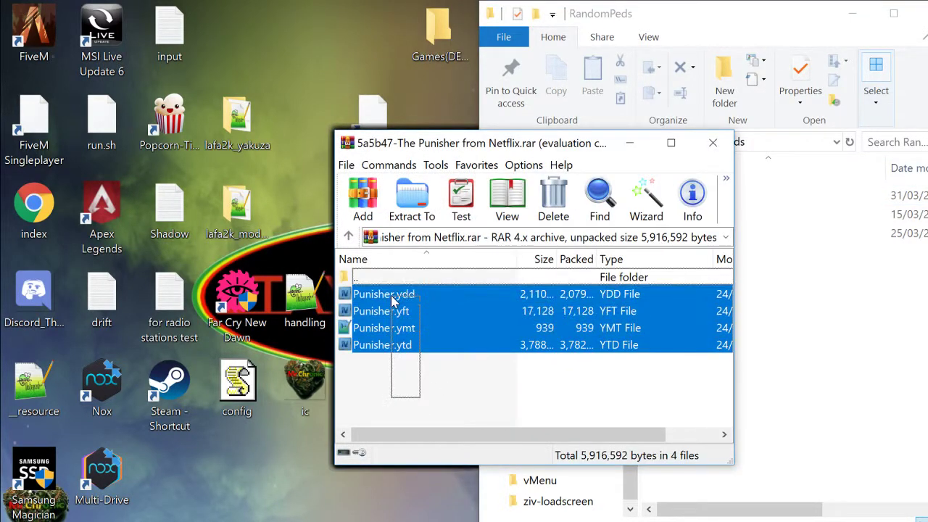
drag(393, 293, 850, 195)
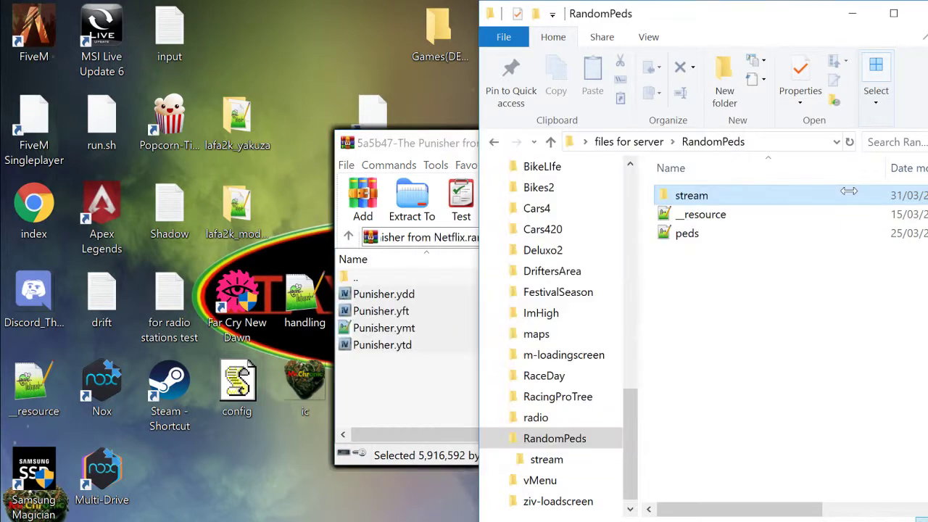
click(418, 428)
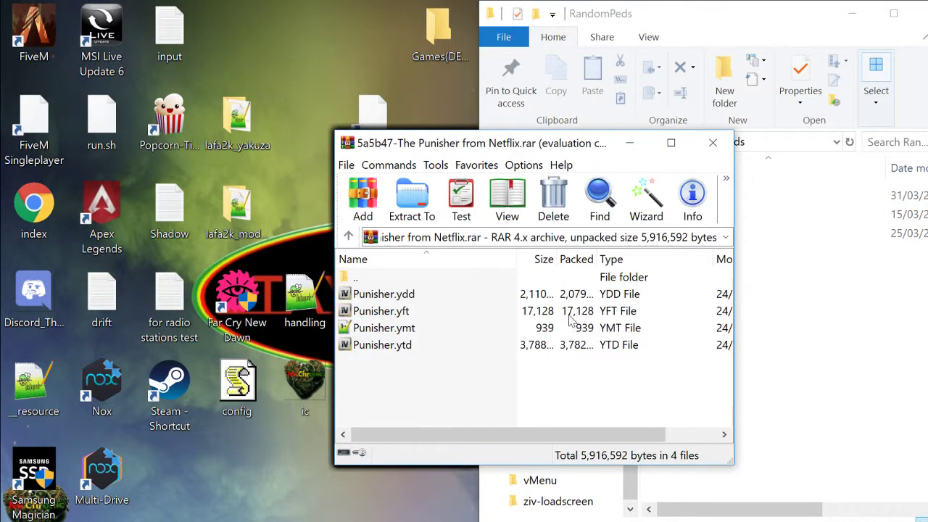
click(714, 142)
- Go up from the Cristiano Ronaldo FIFA 18 (Juventus) archive to Downloads, delete that archive, and close its window
click(426, 390)
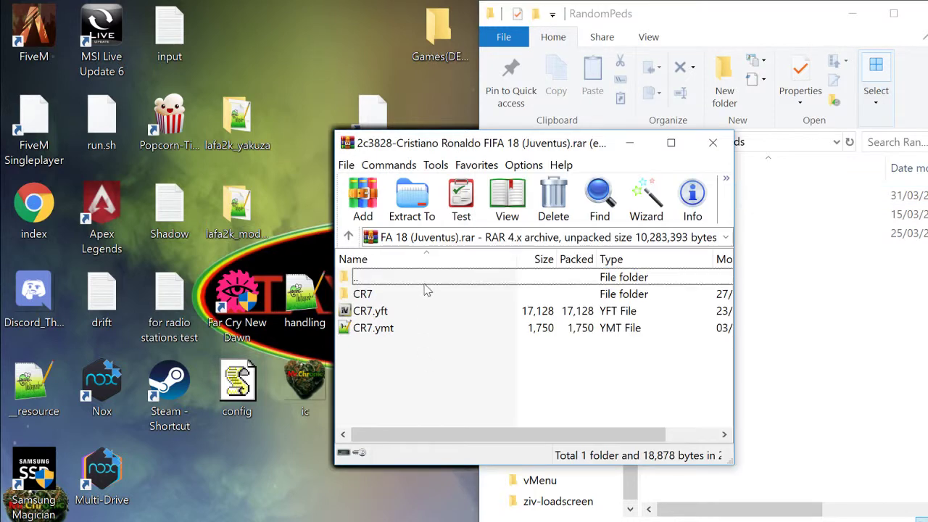
double_click(427, 279)
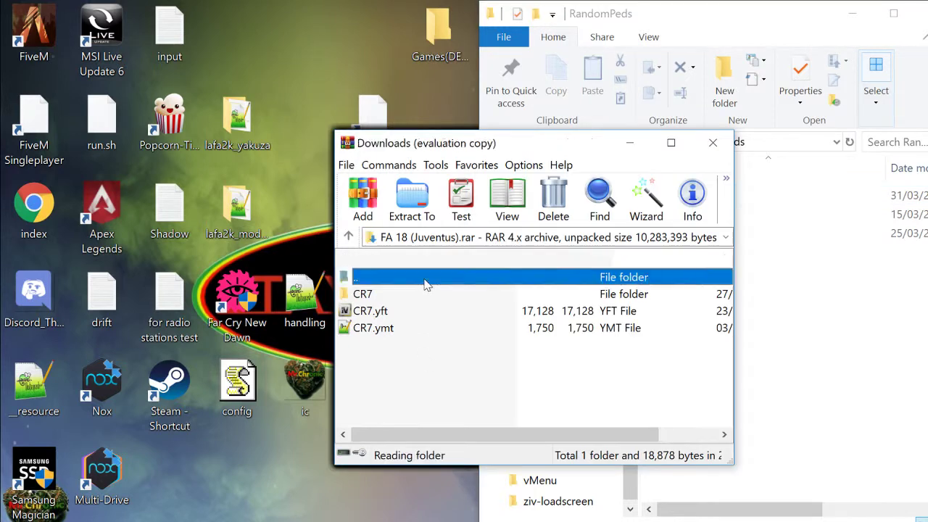
click(554, 200)
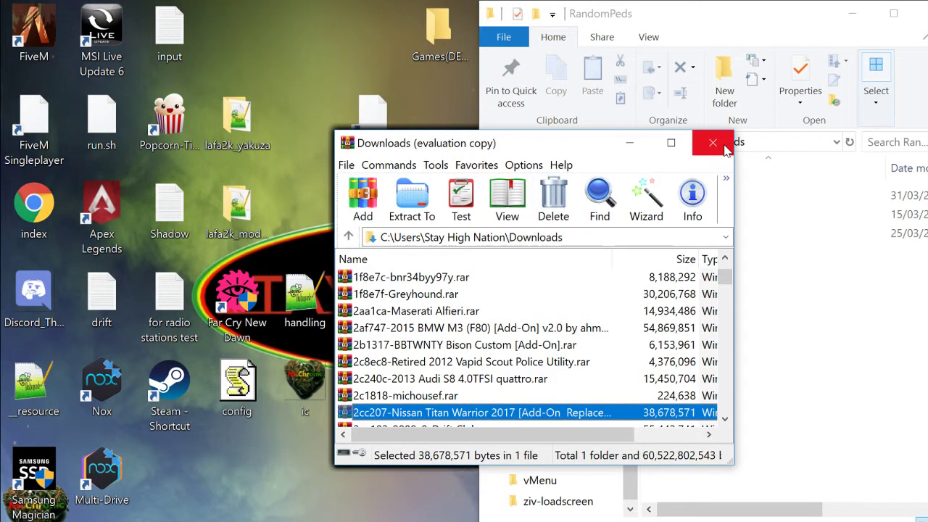
click(715, 143)
- Extract the four Salvador Dali files from the La Casa de Papel archive into the stream folder, and close the archive
drag(419, 370, 804, 193)
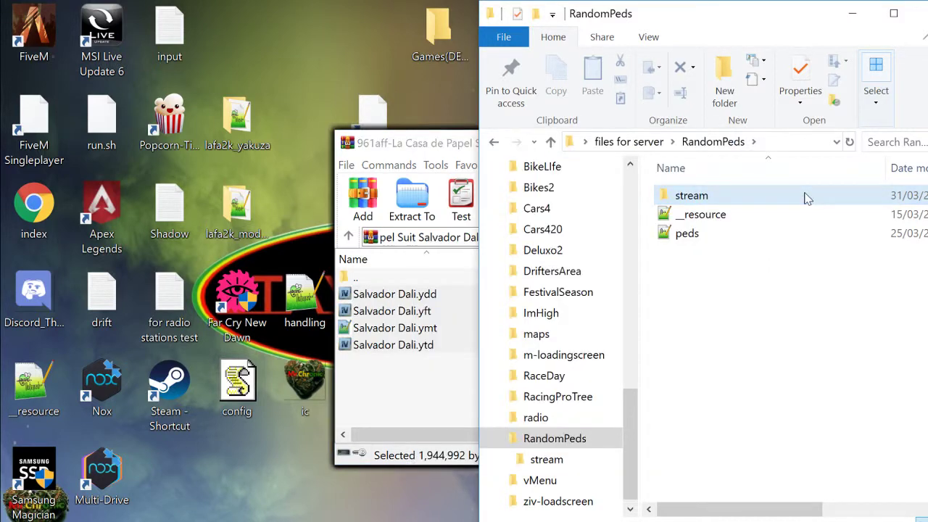
click(405, 149)
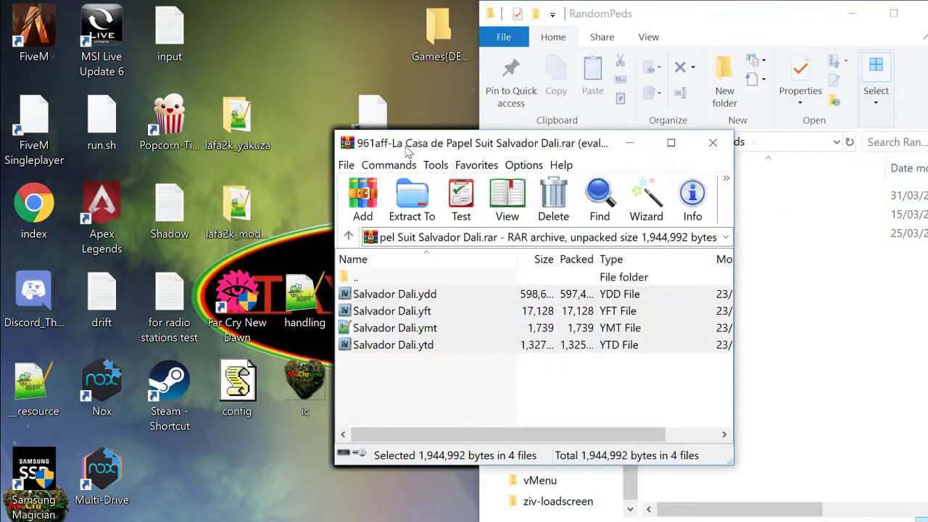
click(717, 144)
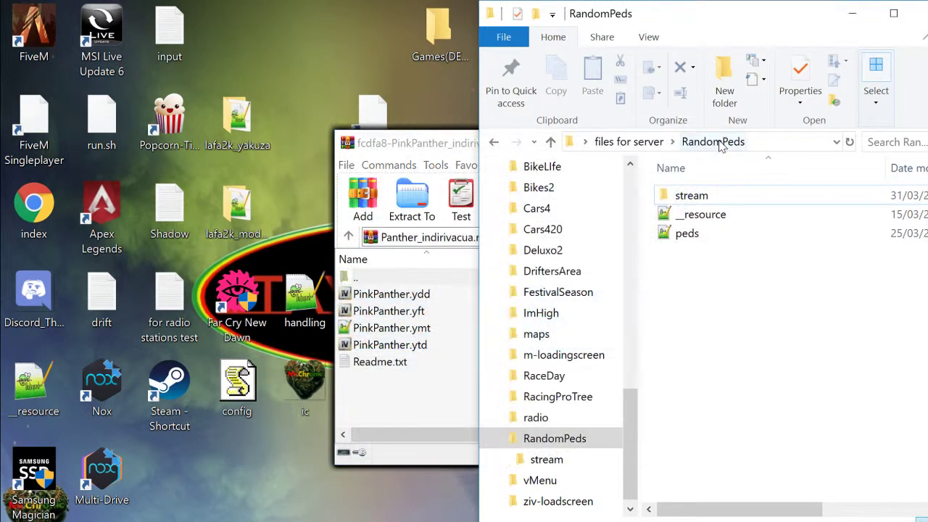
- Extract the four PinkPanther files from the PinkPanther_indirivacua archive into the stream folder, and close the archive
click(397, 346)
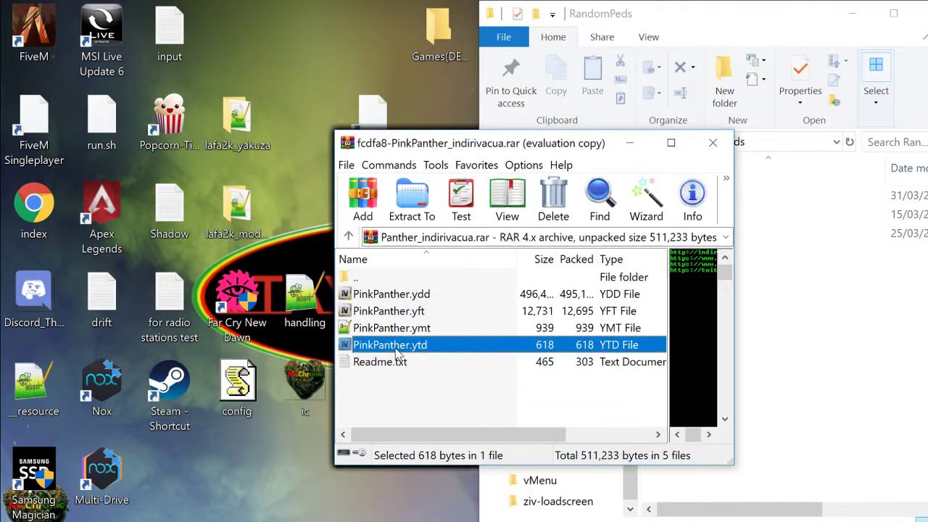
drag(411, 330, 800, 177)
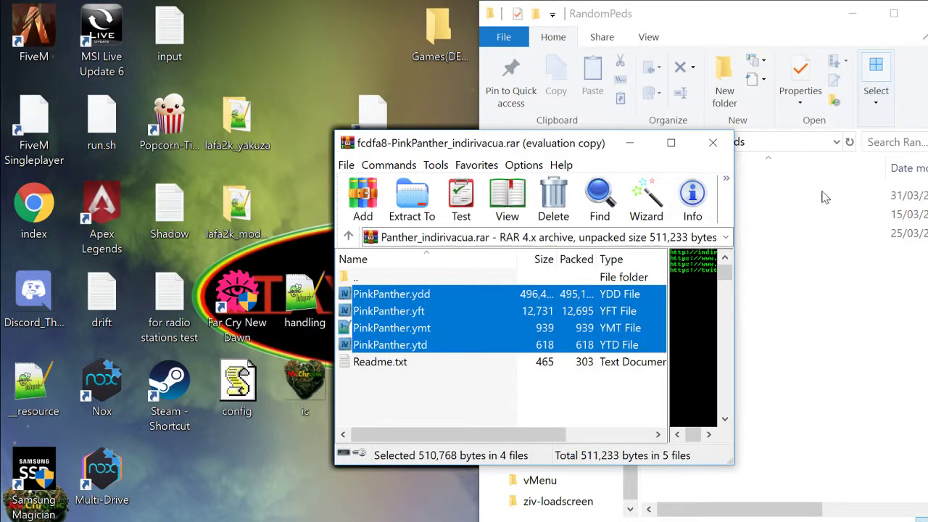
drag(491, 298, 834, 205)
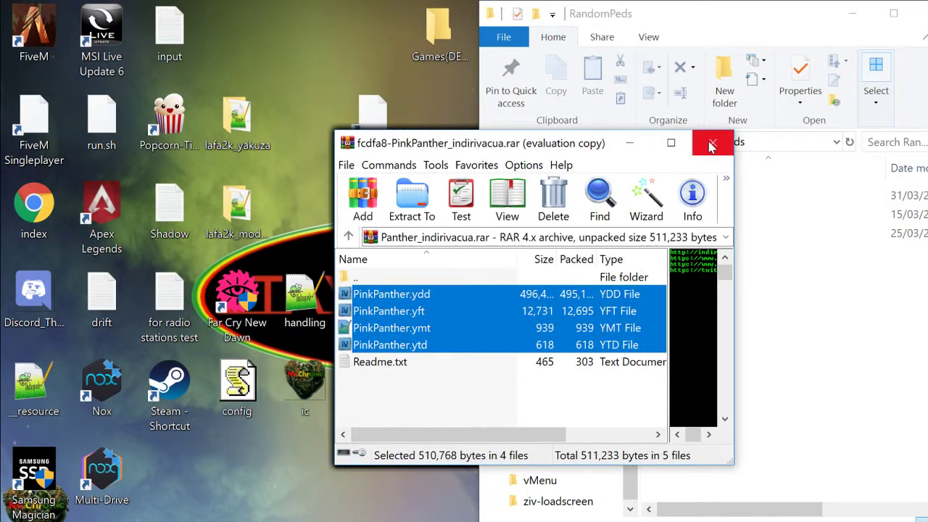
click(711, 146)
- Extract the four JokerSQ files from the Suicide Squad Joker 1.0 archive's subfolder into the stream folder, and close the archive
click(438, 333)
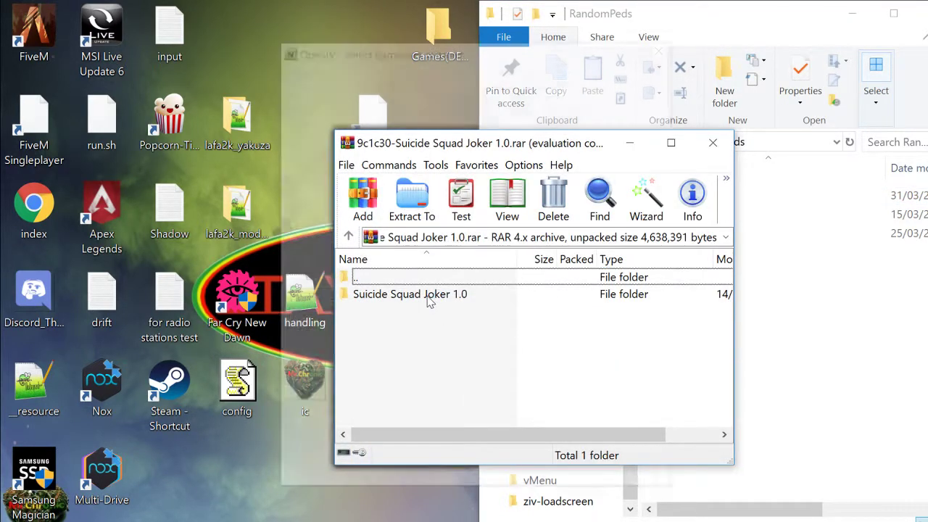
click(666, 55)
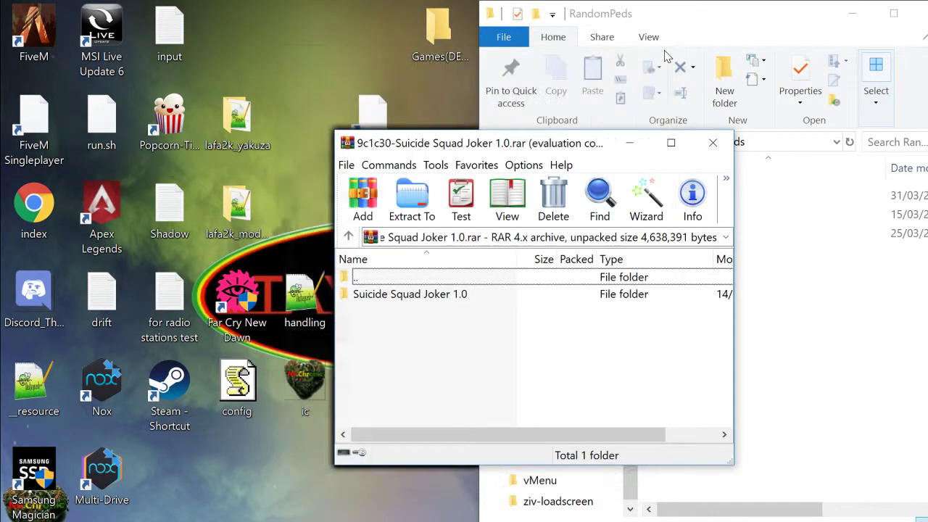
double_click(468, 296)
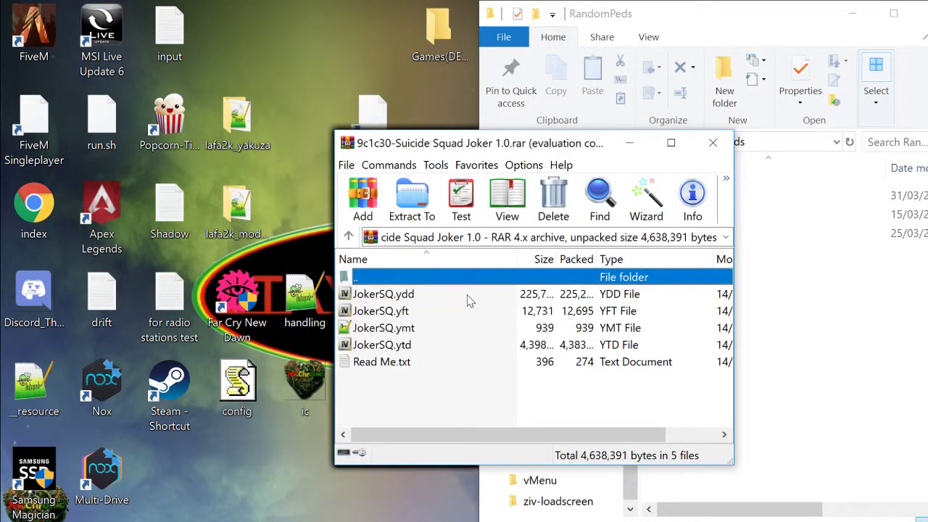
click(412, 297)
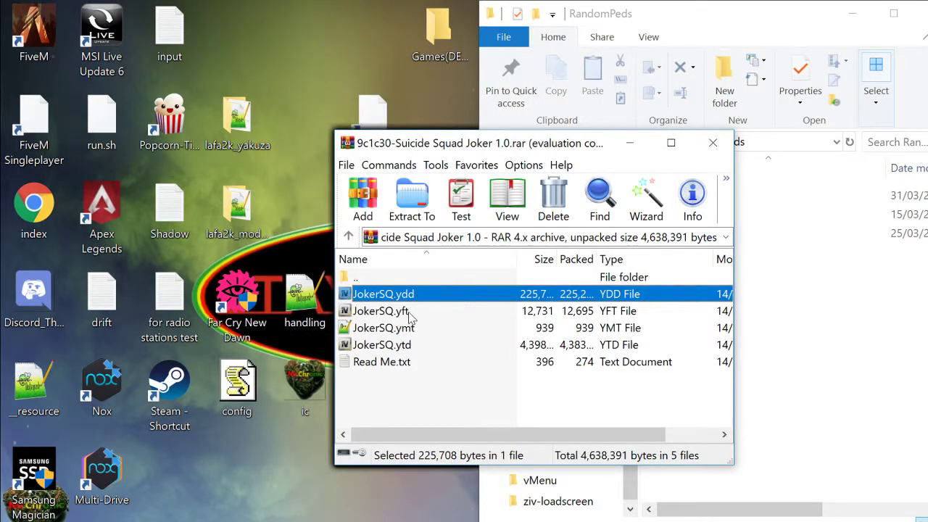
shift+click(407, 315)
shift+click(408, 331)
shift+click(404, 348)
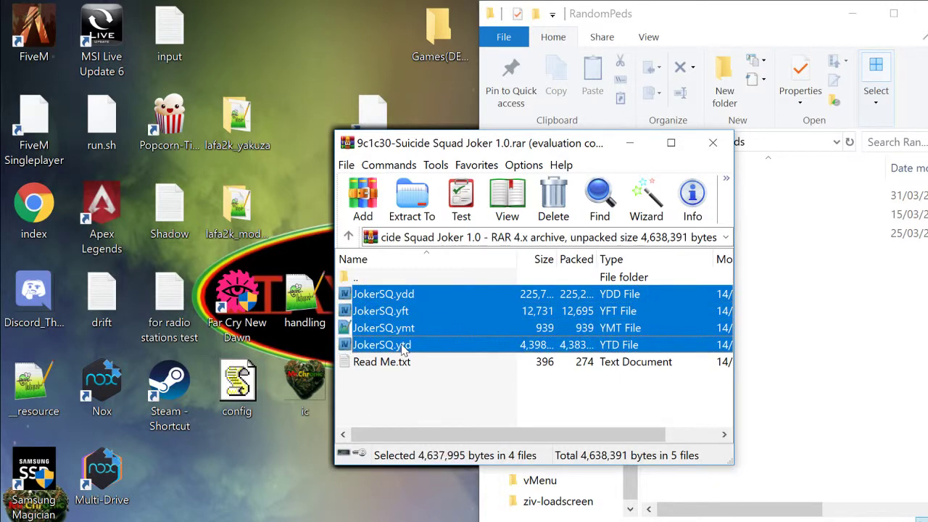
click(860, 197)
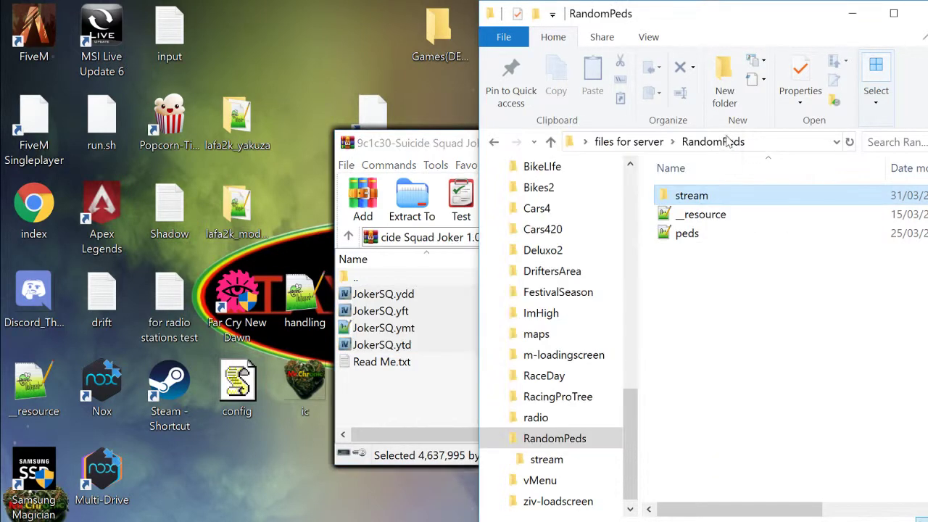
click(443, 150)
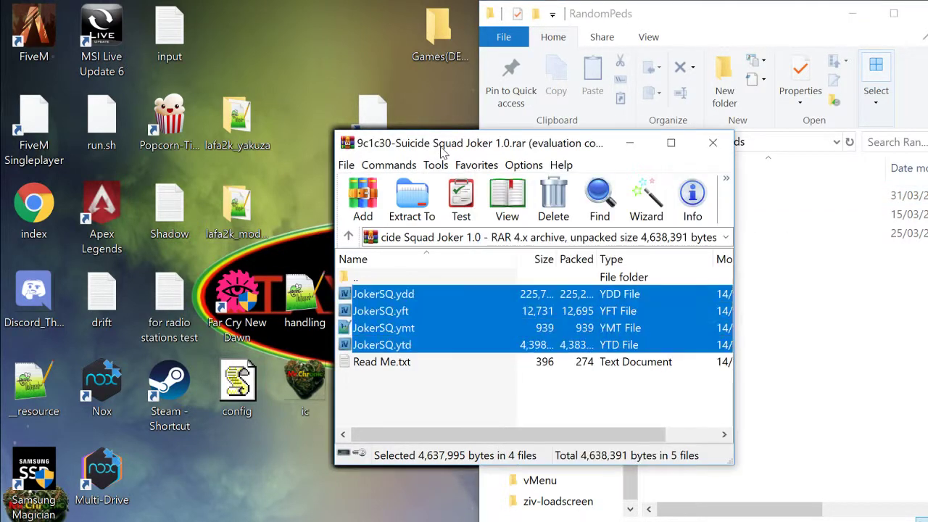
click(713, 143)
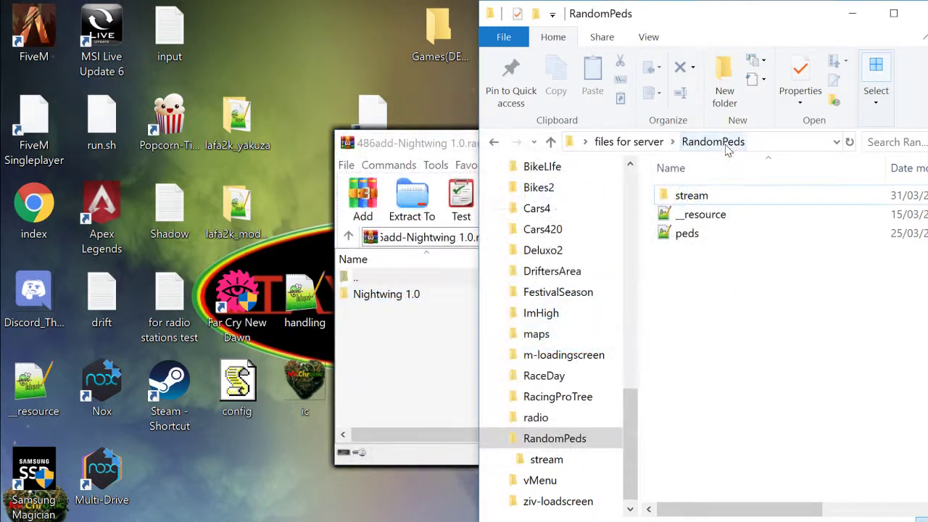
- Extract the four Nightwing model files from the Nightwing 1.0 archive into the stream folder, and close the archive
double_click(378, 296)
click(373, 364)
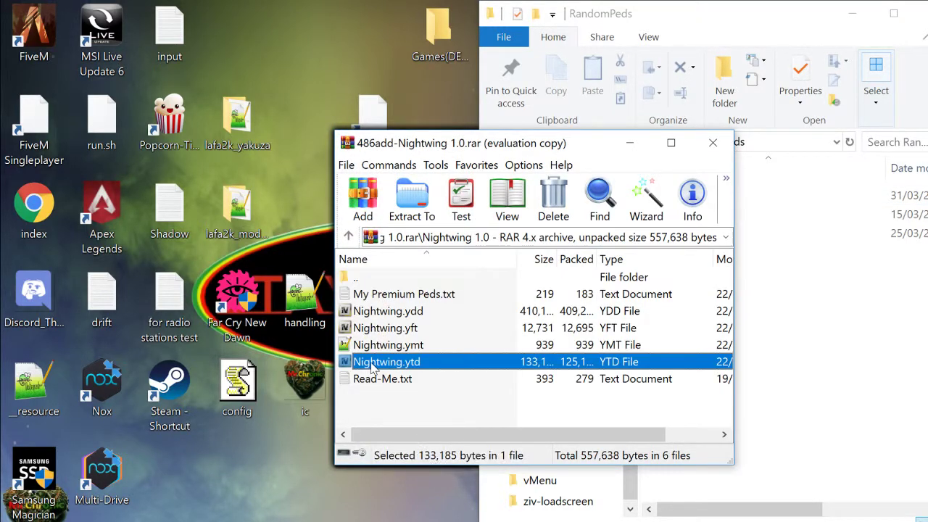
ctrl+click(382, 330)
ctrl+click(384, 313)
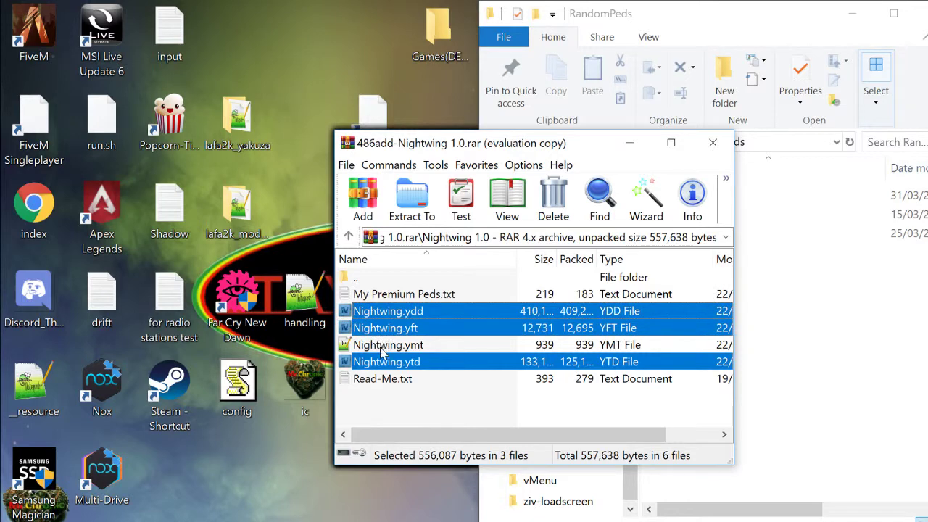
ctrl+click(383, 345)
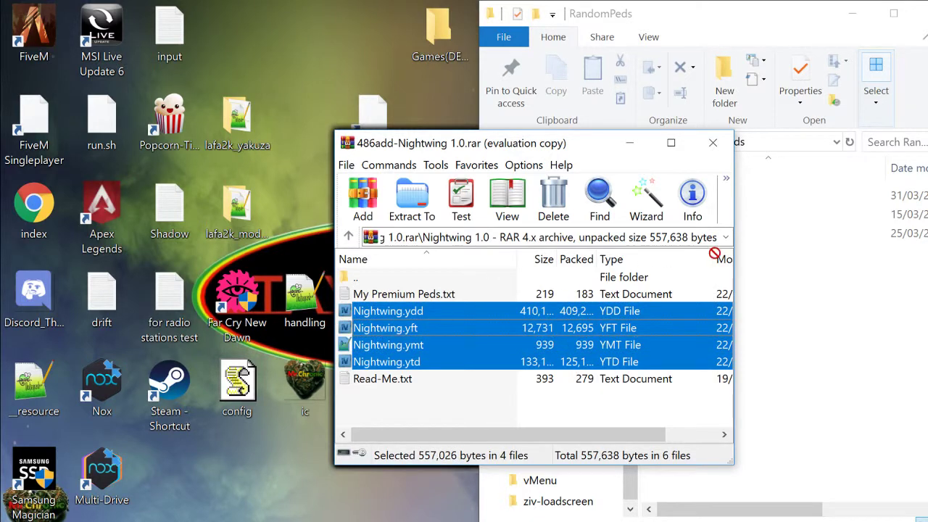
click(900, 197)
click(410, 165)
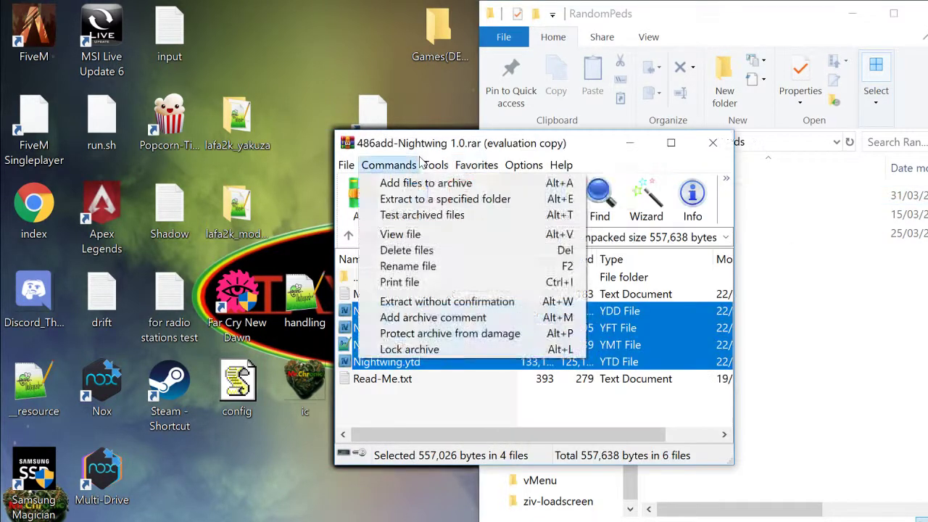
click(716, 142)
click(715, 142)
- Delete My Premium Peds.txt and Read-Me.txt from the subfolder of the Catwoman - Batman Returns (1992) archive
click(384, 370)
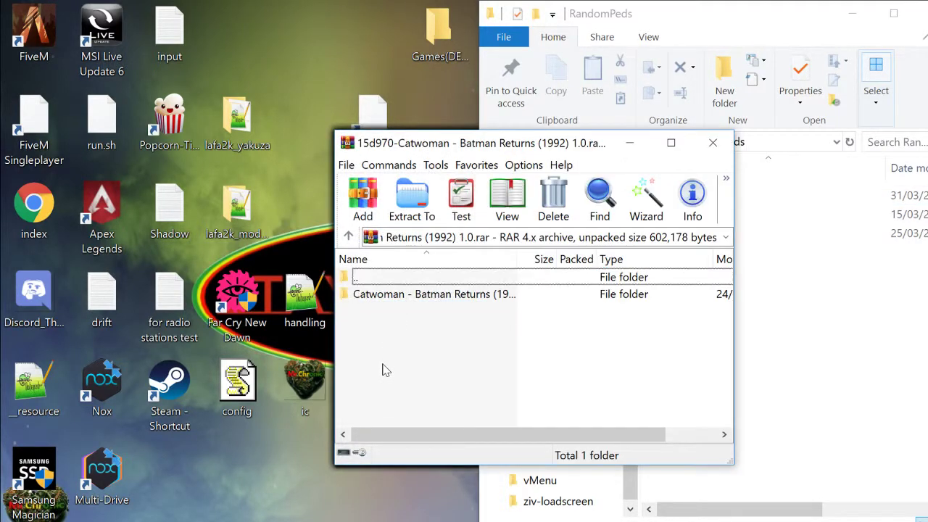
double_click(408, 299)
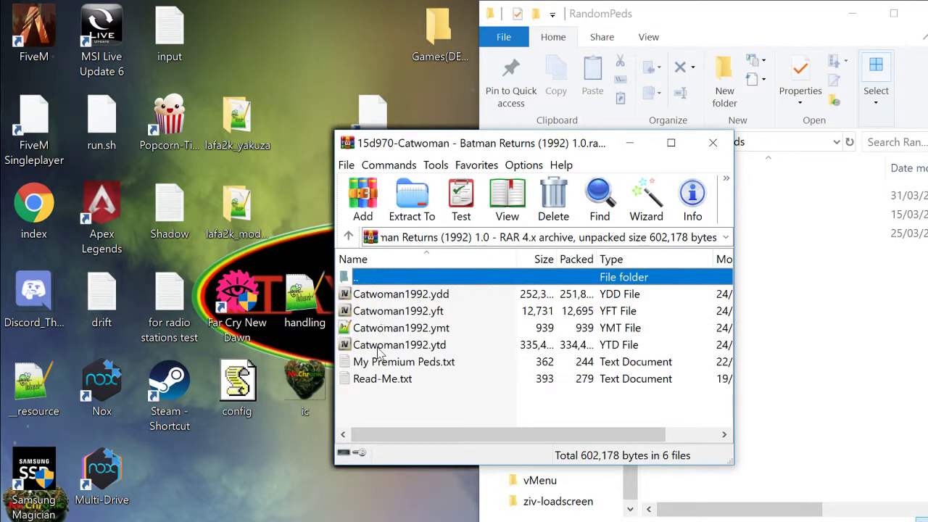
drag(377, 417, 391, 356)
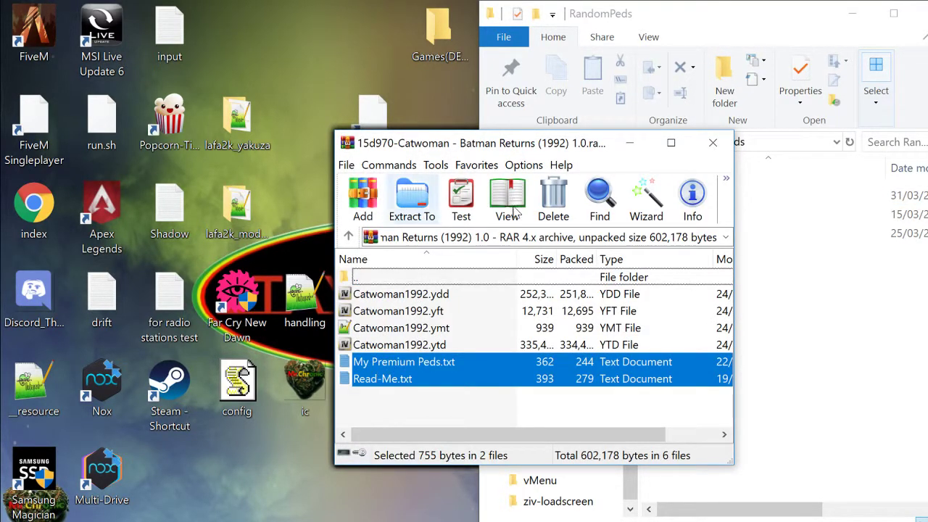
click(558, 199)
click(460, 349)
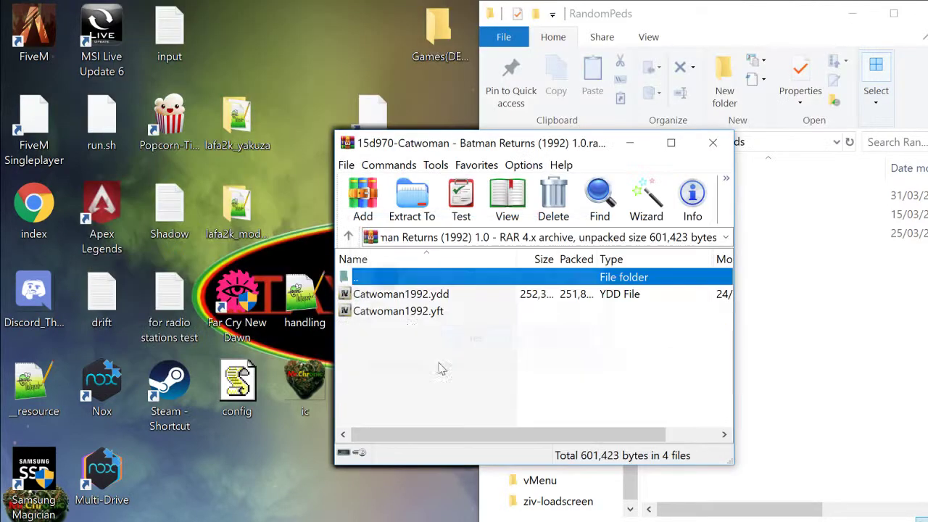
- Extract the four Catwoman1992 files into the stream folder, and close the archive
drag(407, 405, 409, 303)
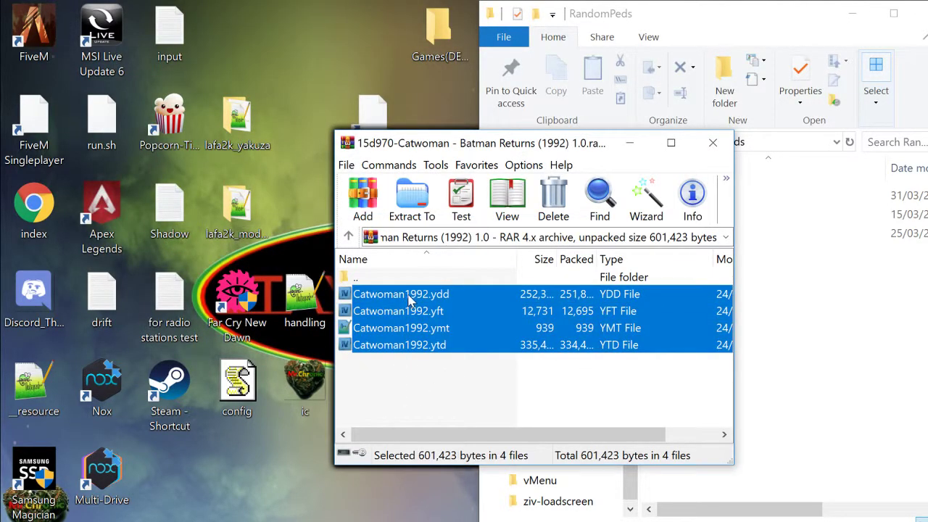
click(852, 195)
click(395, 143)
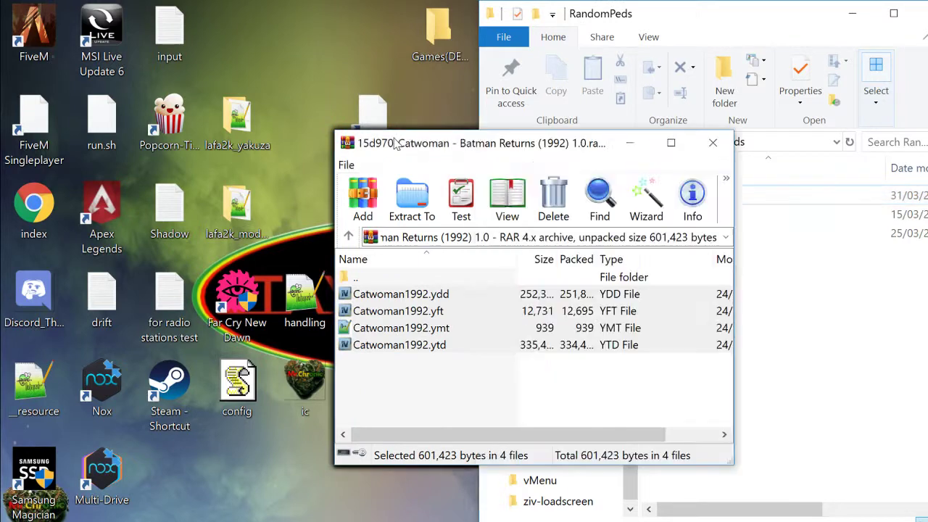
click(713, 145)
- Extract the four GreenLantern files from the Green Lantern (2011) 1.0 archive into the stream folder, and close the archive
click(406, 355)
double_click(404, 298)
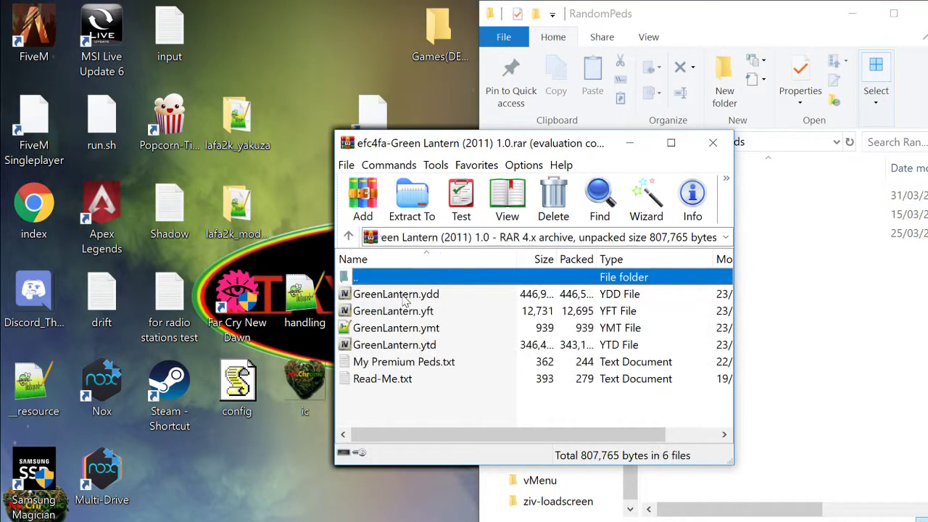
click(404, 295)
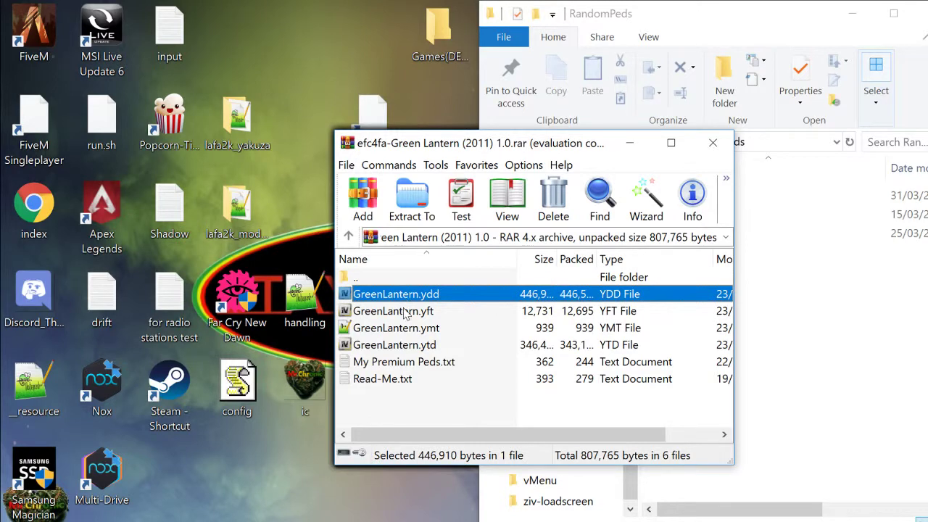
shift+click(406, 312)
shift+click(400, 331)
shift+click(396, 346)
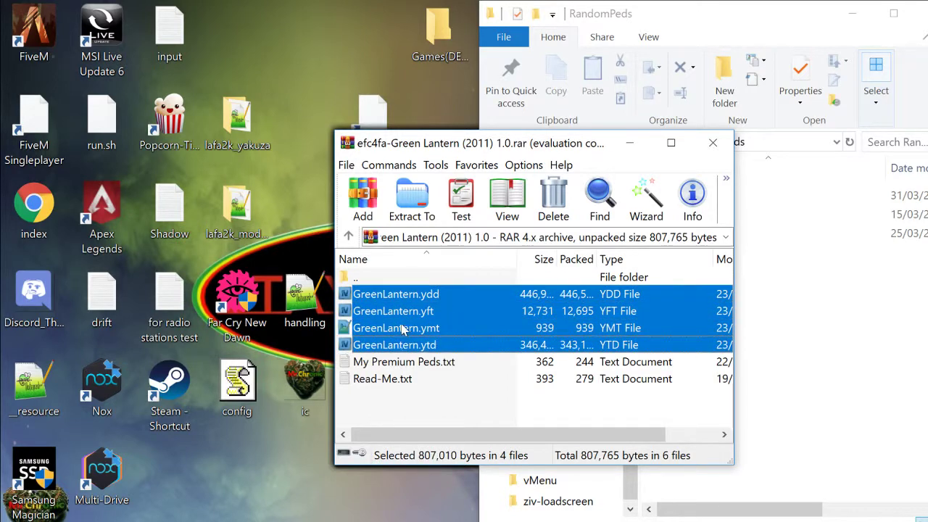
click(863, 195)
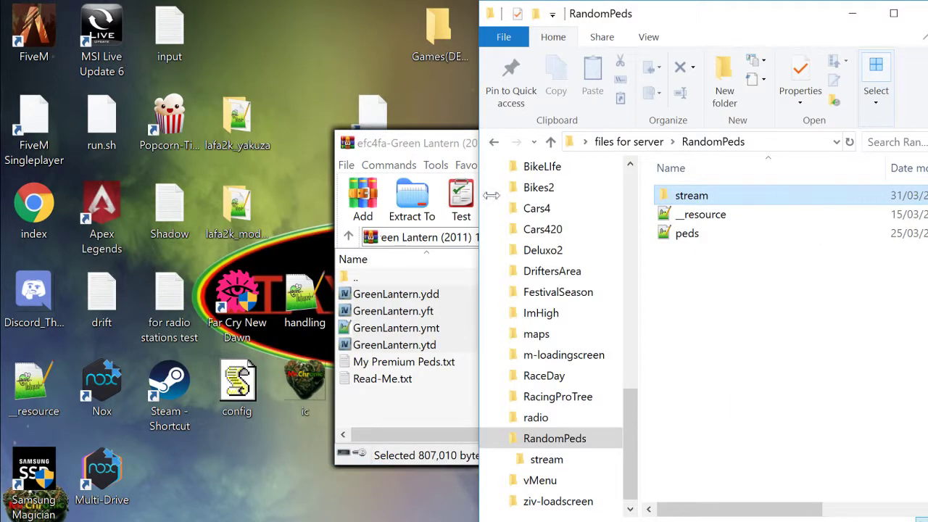
click(446, 150)
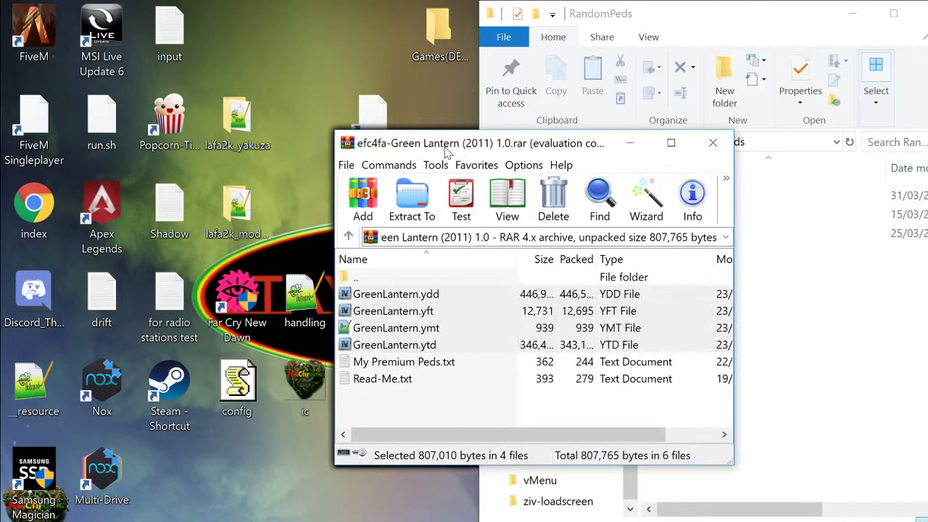
click(718, 148)
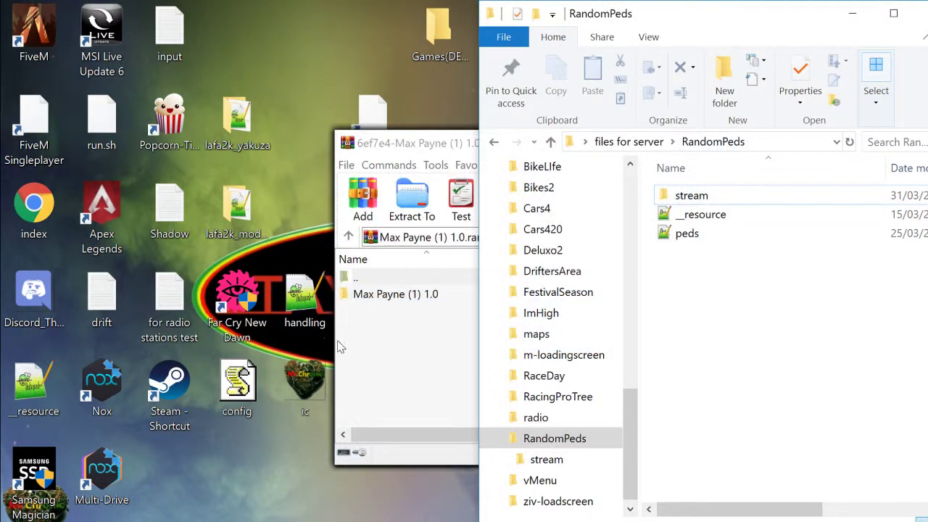
- Extract the four MaxPayne1 files from the Max Payne (1) 1.0 archive into the stream folder, and close the archive
double_click(397, 300)
click(398, 300)
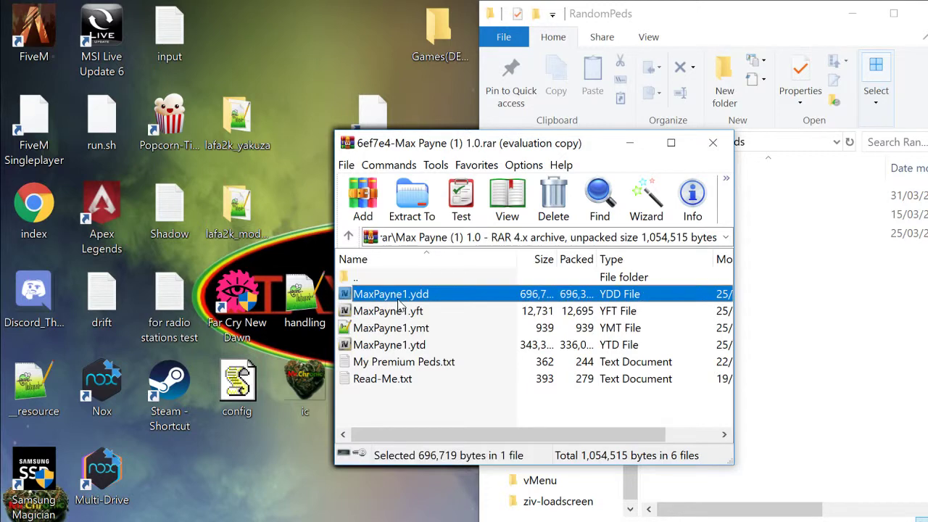
shift+click(397, 312)
shift+click(398, 328)
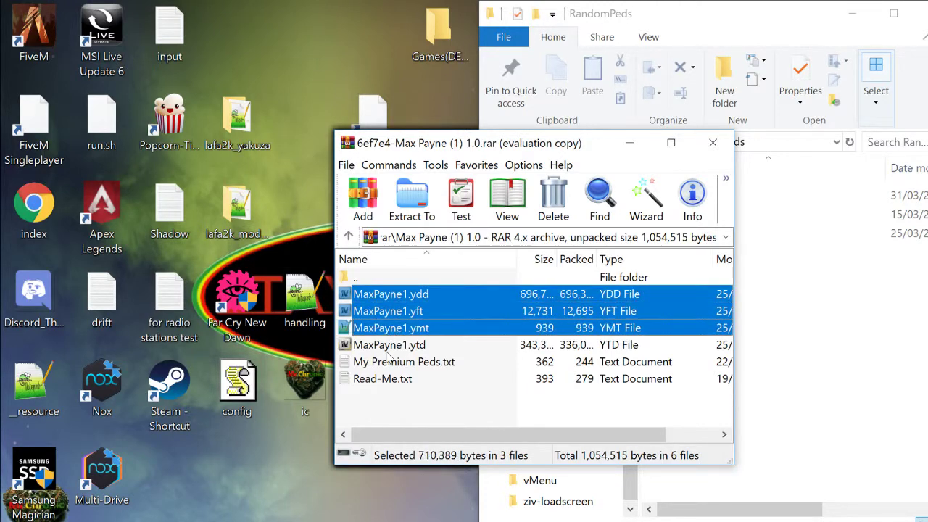
shift+click(386, 348)
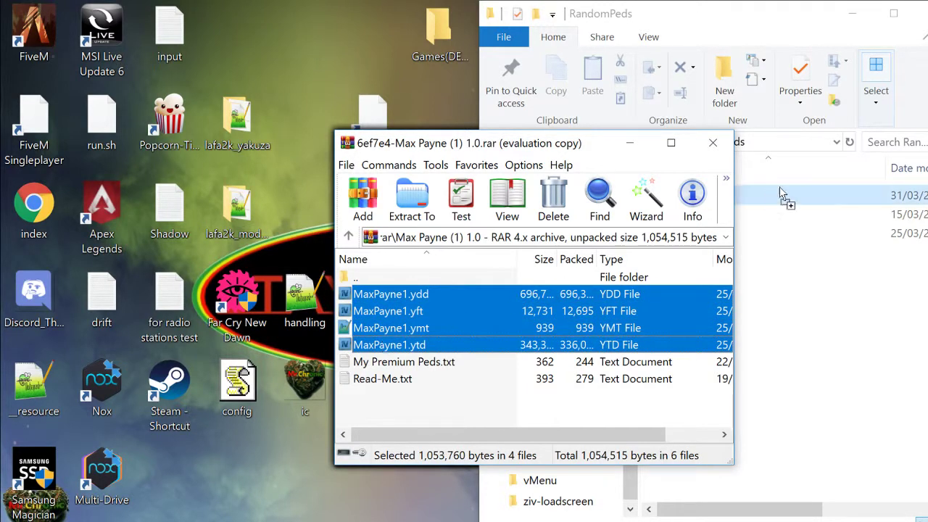
click(820, 198)
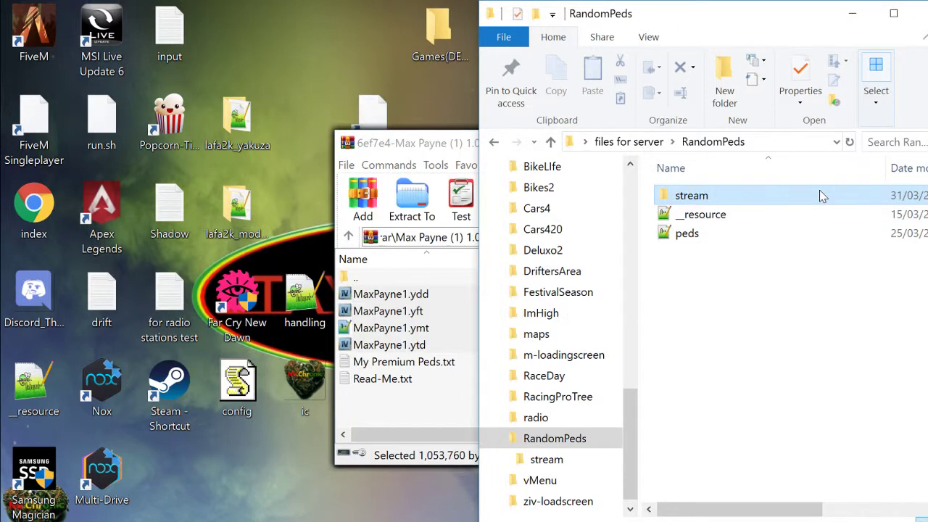
click(432, 155)
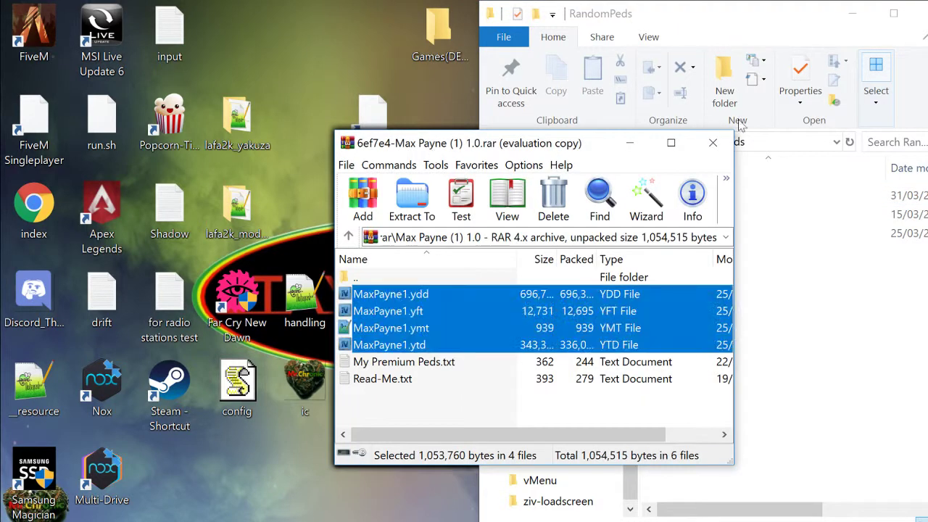
click(713, 146)
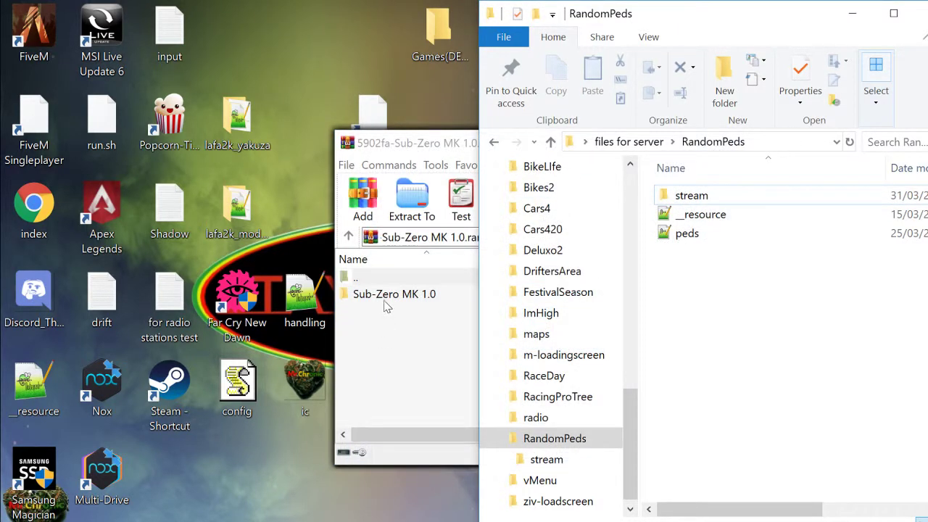
- Extract the four SubZeroMK files from the Sub-Zero MK 1.0 archive into the stream folder, and close the archive
double_click(385, 297)
drag(377, 409, 833, 195)
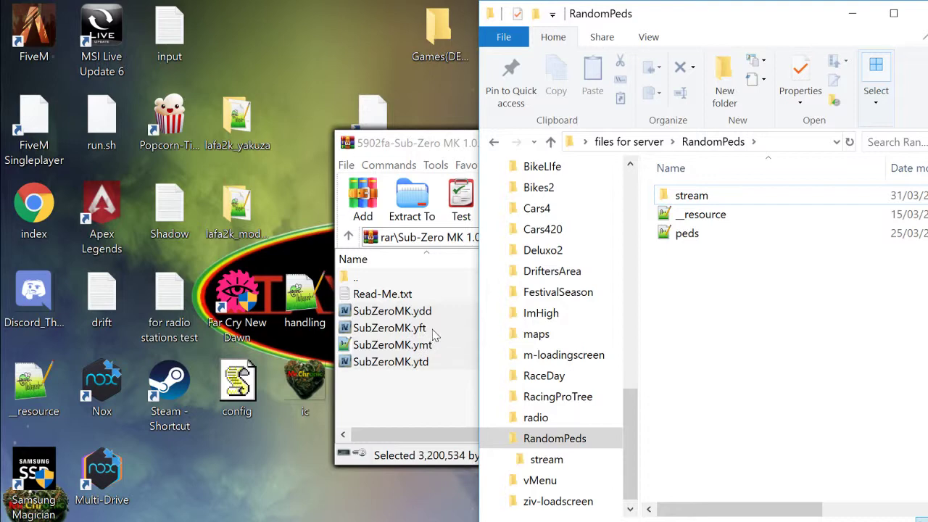
click(451, 152)
click(715, 142)
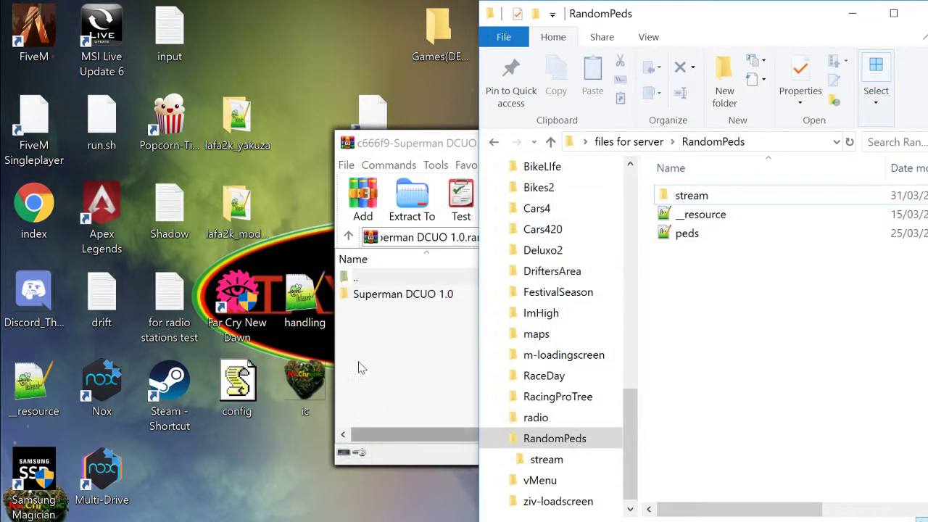
- Extract the four SupermanDCUO files from the Superman DCUO 1.0 archive into the stream folder, and close the archive
double_click(415, 298)
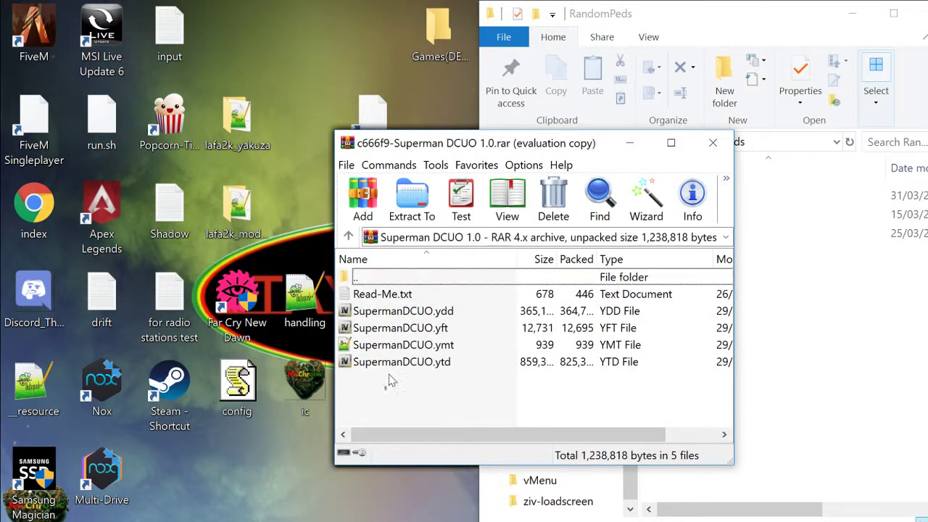
drag(390, 380, 524, 283)
drag(856, 192, 854, 196)
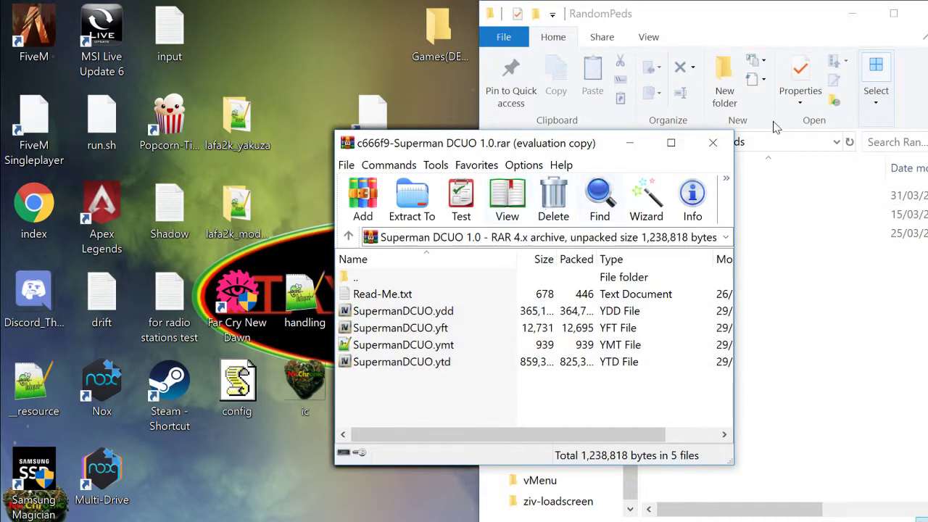
click(702, 154)
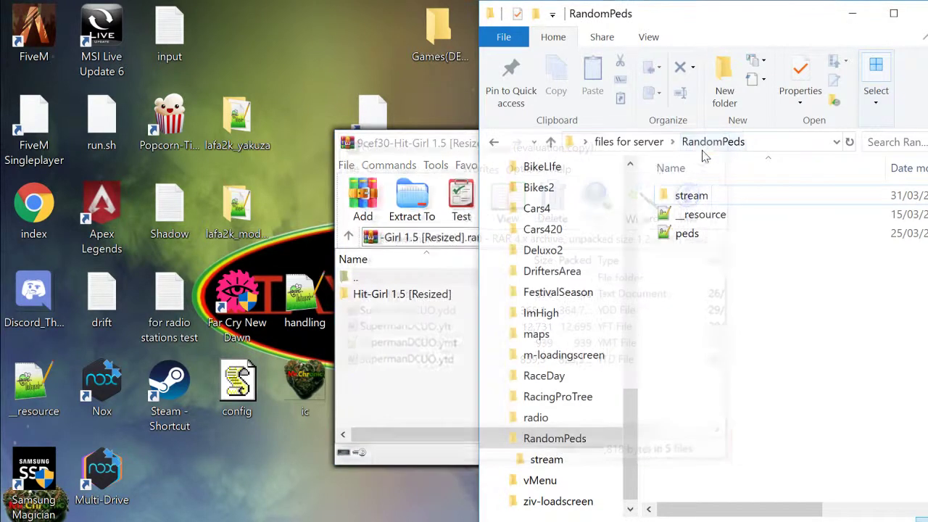
- Open the Hit-Girl 1.5 [Resized] folder in its archive and delete Read-Me.txt from it
click(408, 328)
double_click(395, 296)
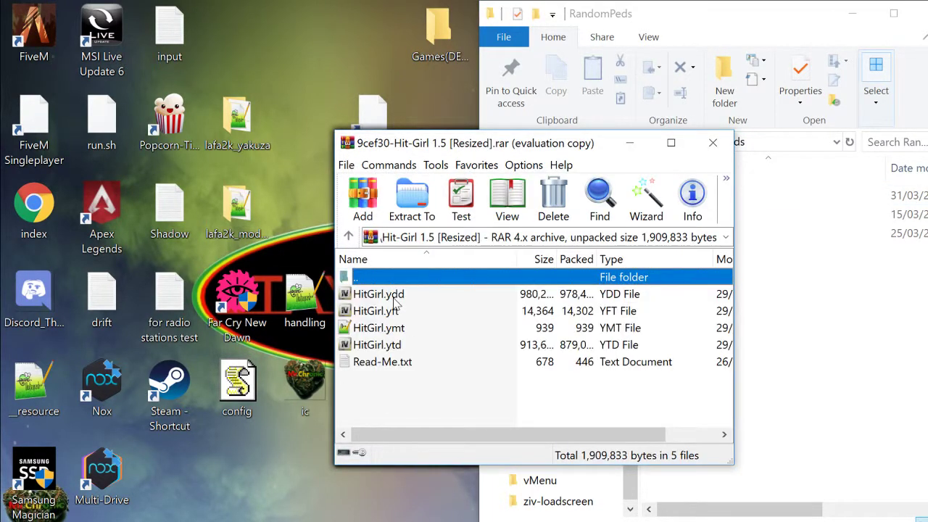
click(381, 362)
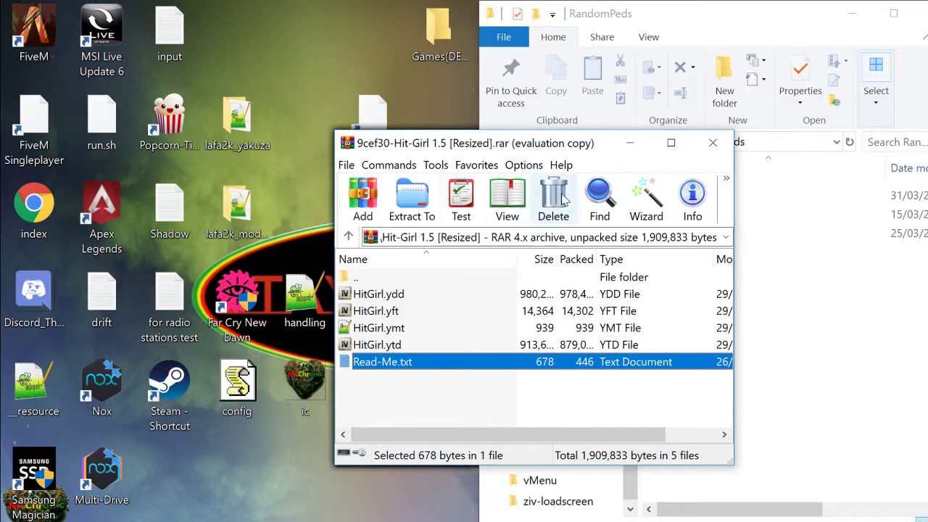
click(554, 199)
click(529, 336)
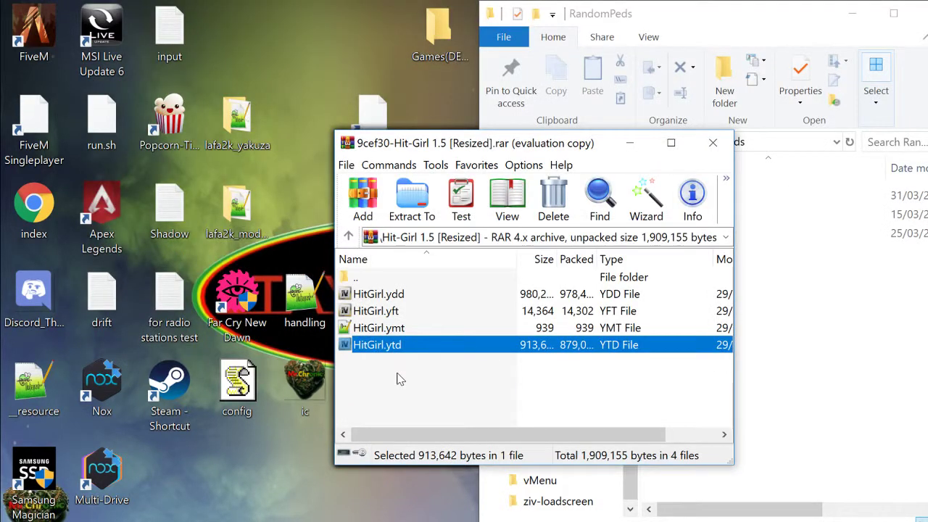
- Extract the four HitGirl files into the stream folder, and close the archive
drag(396, 371, 387, 296)
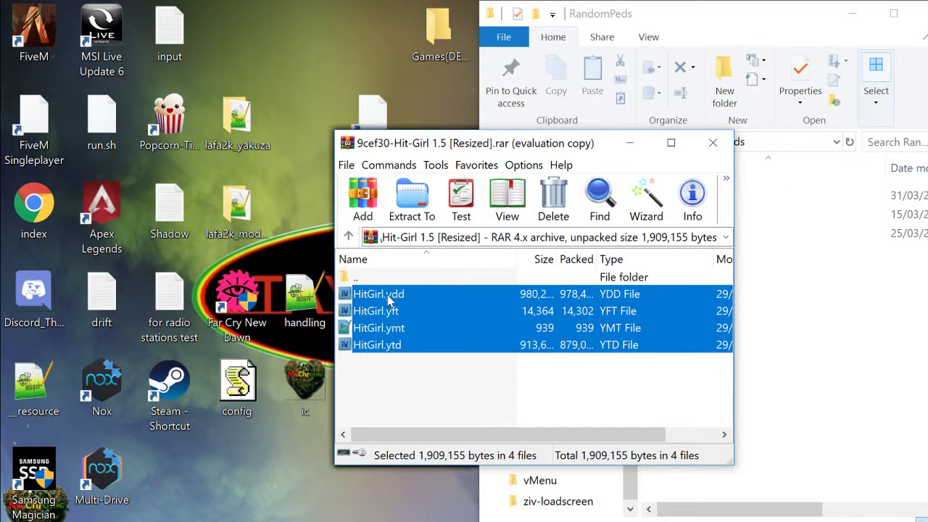
click(863, 196)
click(440, 397)
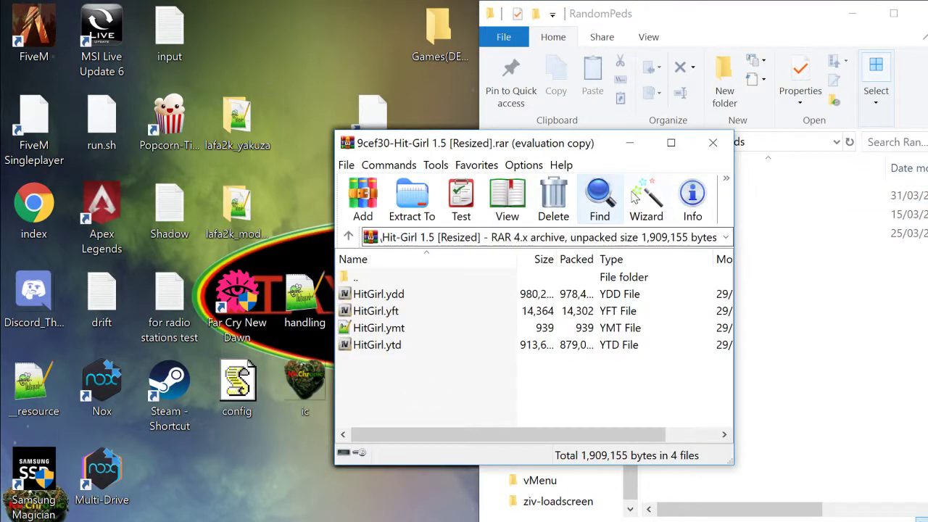
click(698, 144)
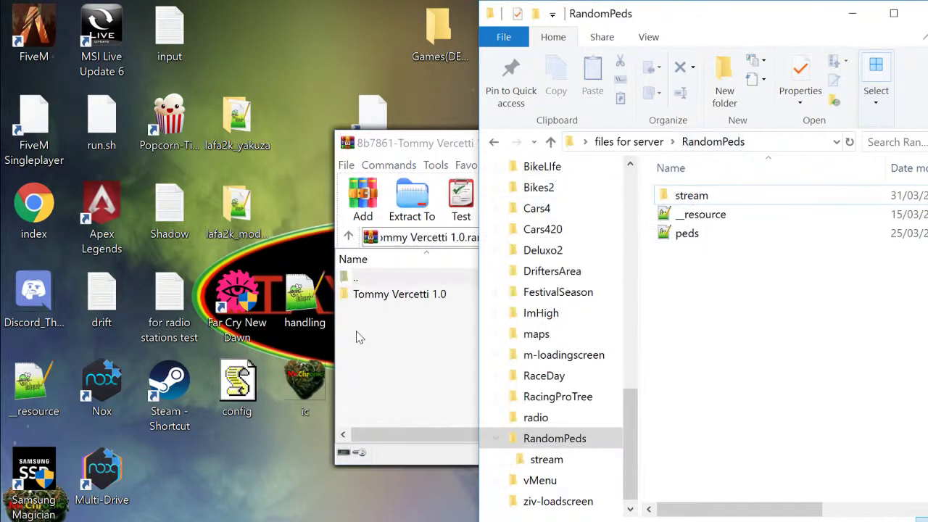
- Extract the four TommyVercetti files from the Tommy Vercetti 1.0 archive into the stream folder, and close the archive
double_click(410, 299)
drag(396, 406, 715, 193)
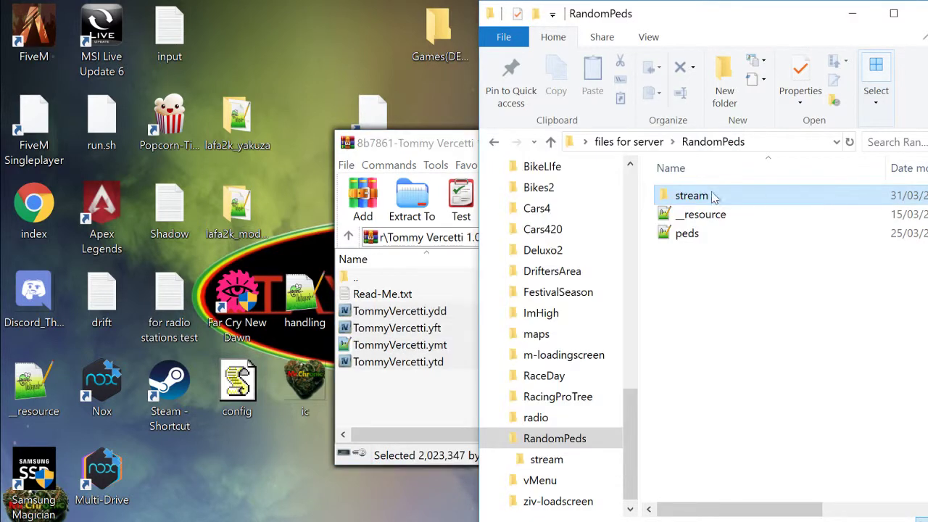
click(437, 149)
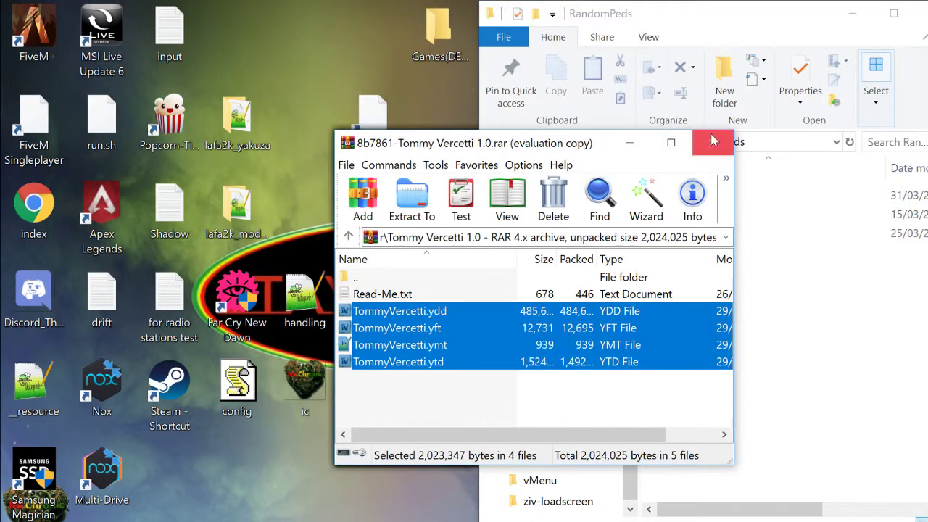
click(713, 143)
- Open the DukeNukem 1.0 folder in its archive and delete Read-Me.txt from it
click(379, 365)
double_click(382, 294)
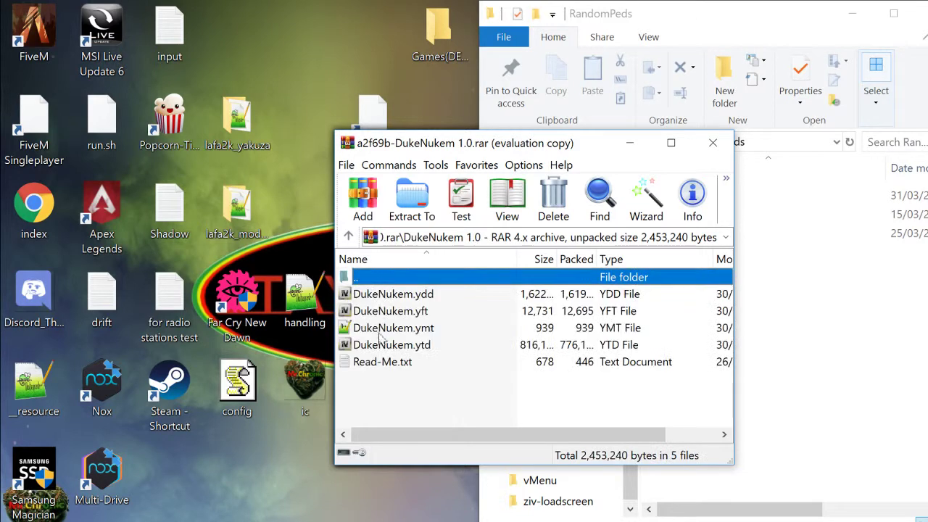
click(382, 362)
click(553, 198)
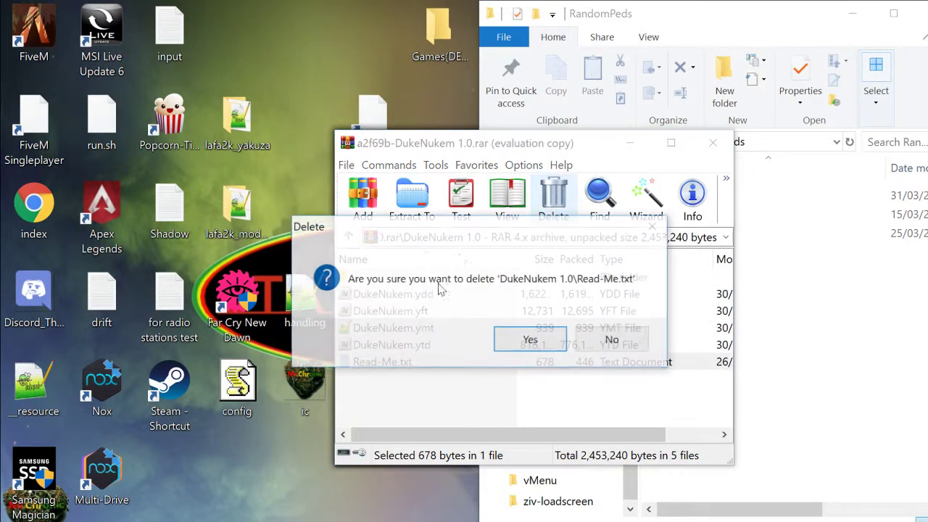
click(497, 354)
- Extract the four DukeNukem files into the stream folder, and close the archive
drag(434, 396, 697, 190)
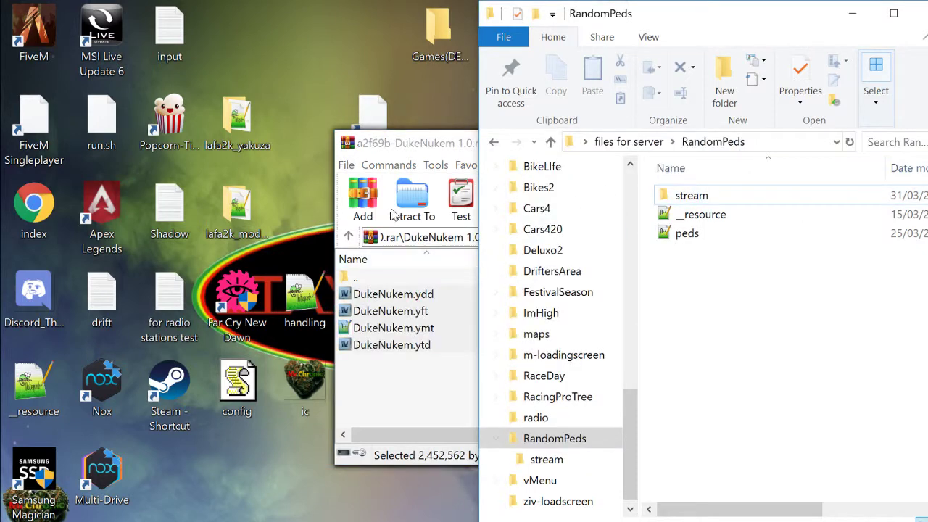
click(416, 149)
click(713, 143)
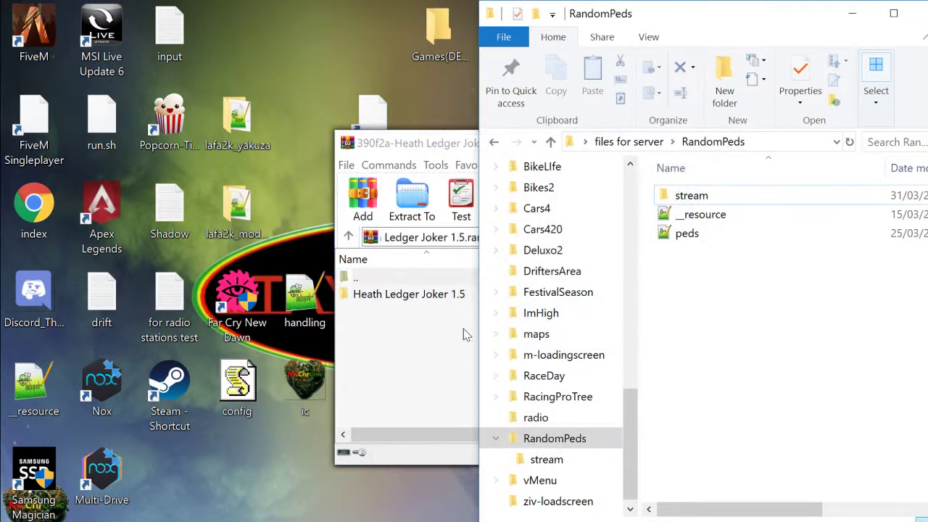
- Compare the files in the Longer Coat and Normal Coat folders of the Heath Ledger Joker 1.5 archive
double_click(412, 295)
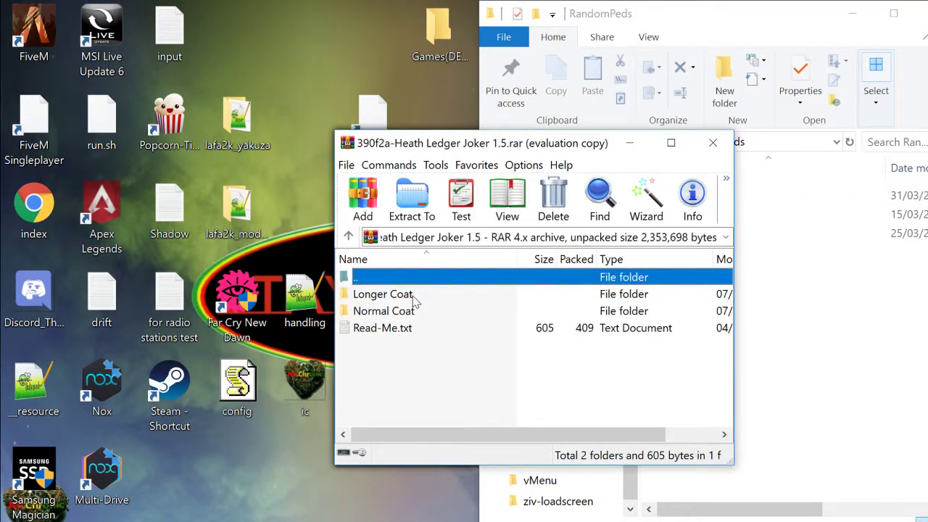
double_click(425, 296)
double_click(410, 283)
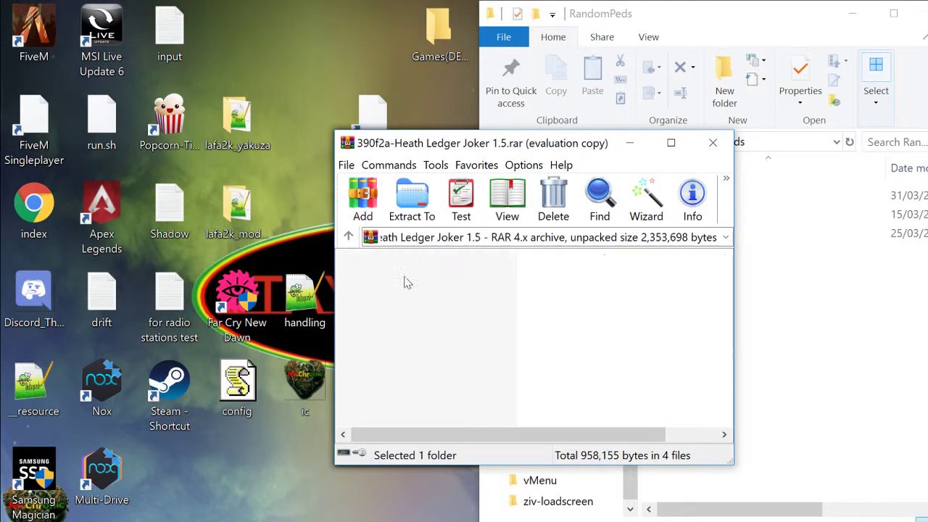
double_click(408, 312)
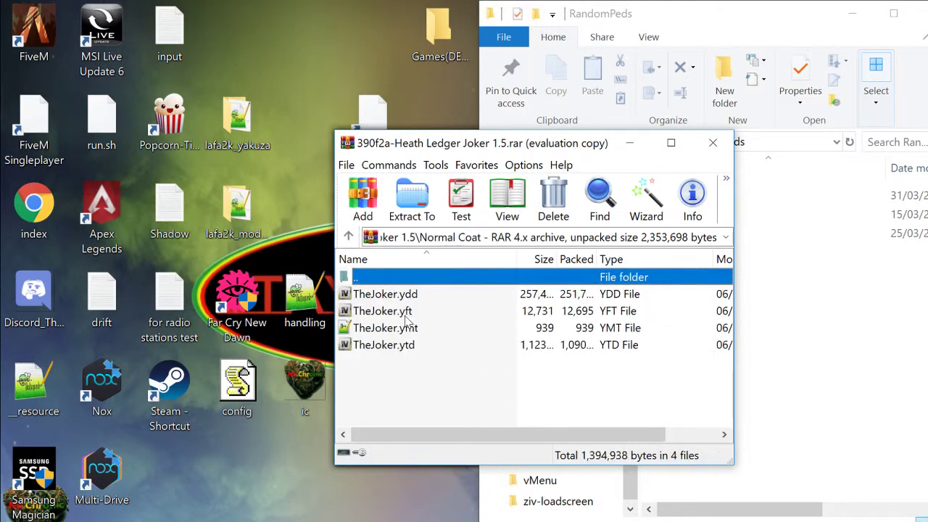
double_click(393, 281)
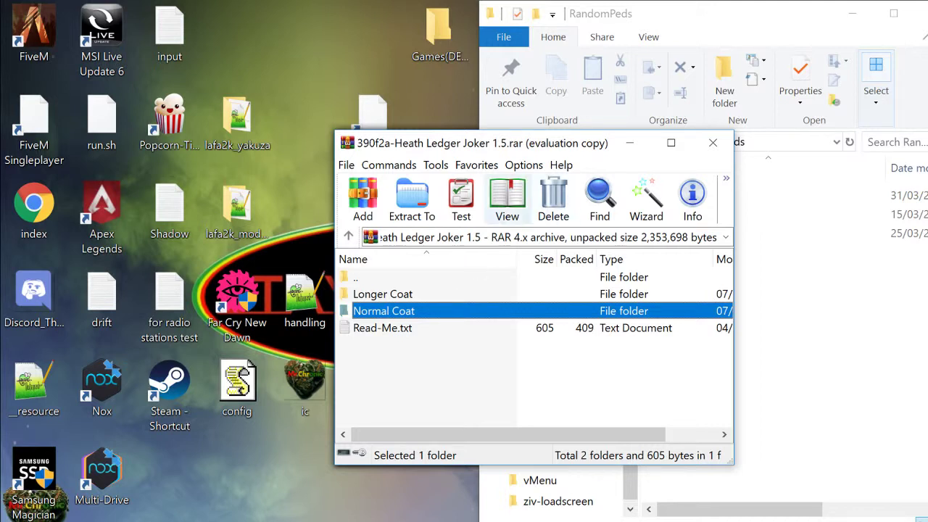
double_click(453, 311)
double_click(439, 275)
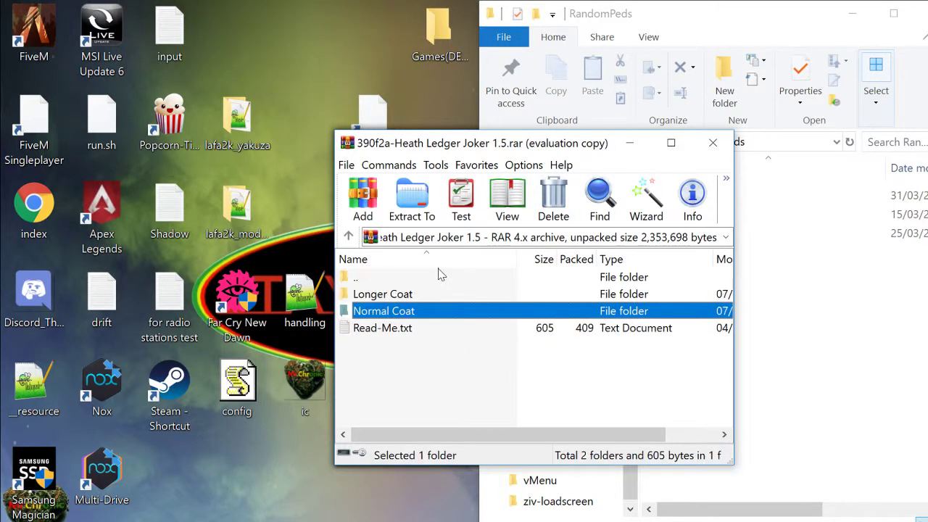
- Go back up to the Downloads folder, delete the Heath Ledger Joker 1.5 archive, and close the archive window
click(439, 261)
double_click(440, 279)
double_click(440, 279)
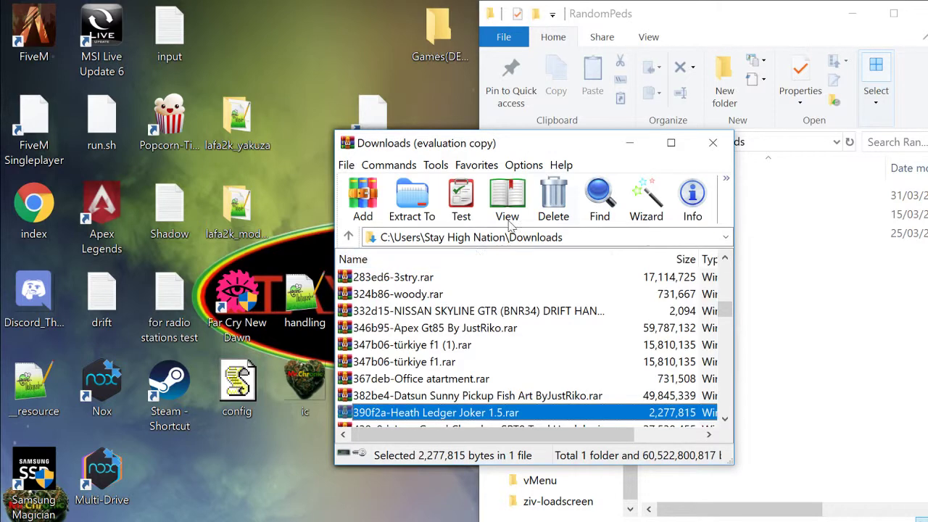
click(558, 203)
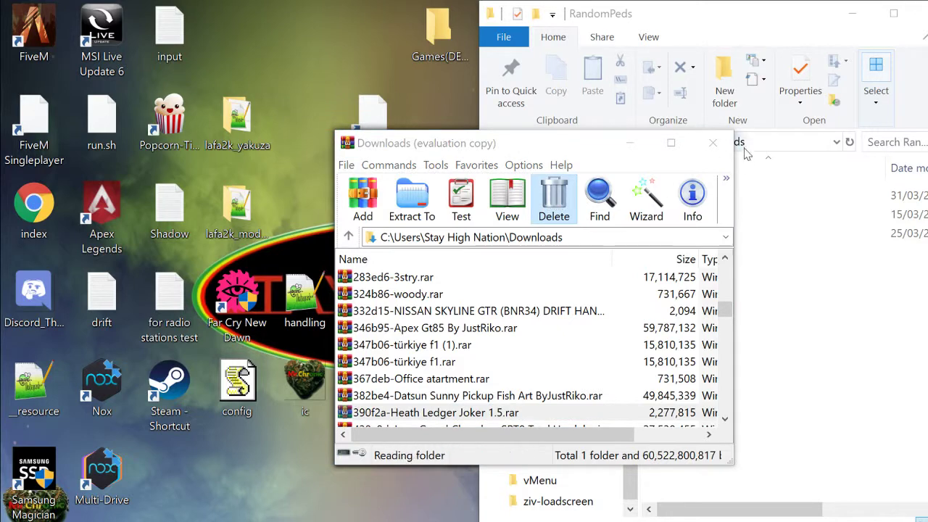
click(714, 144)
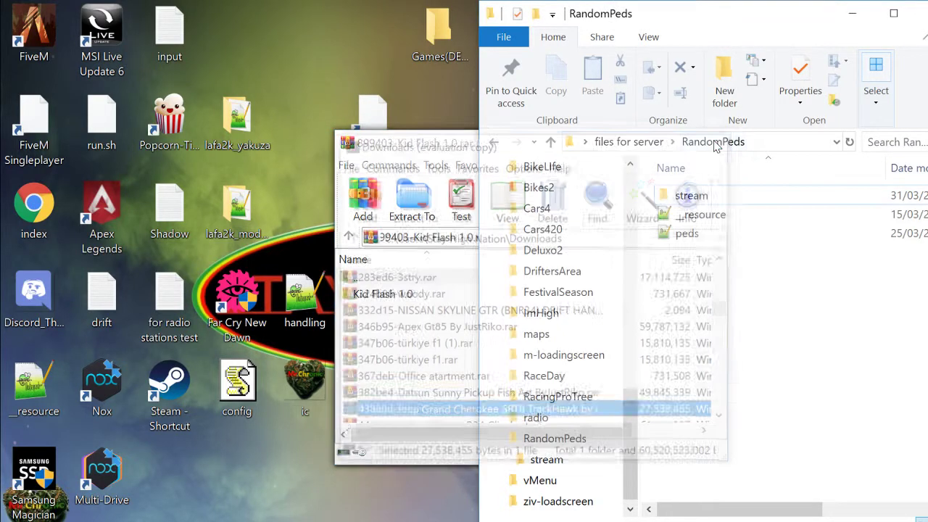
- Extract the four KidFlash files from the Kid Flash 1.0 archive into the stream folder, and close the archive
double_click(390, 297)
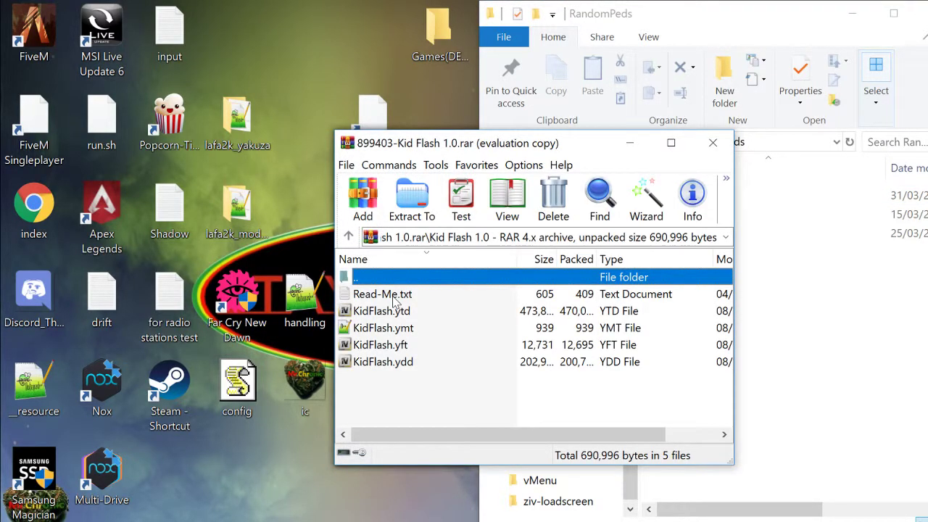
drag(389, 396, 839, 193)
click(404, 145)
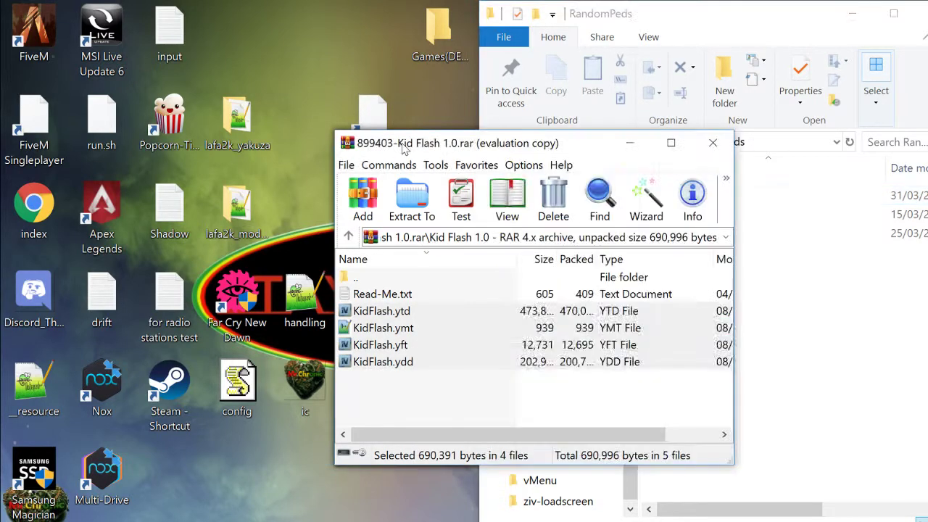
click(713, 144)
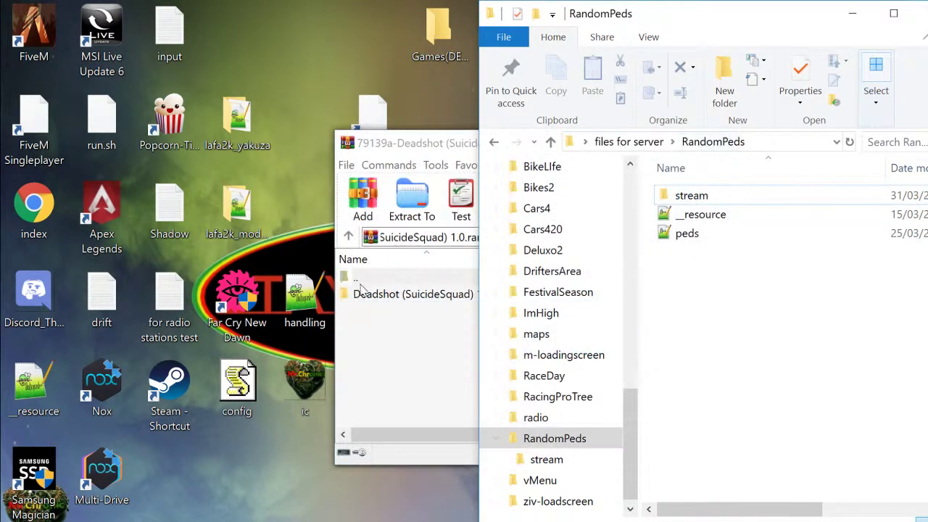
- Extract the four Deadshot files from the Deadshot (SuicideSquad) 1.0 archive into the stream folder, and close the archive
double_click(393, 303)
click(381, 347)
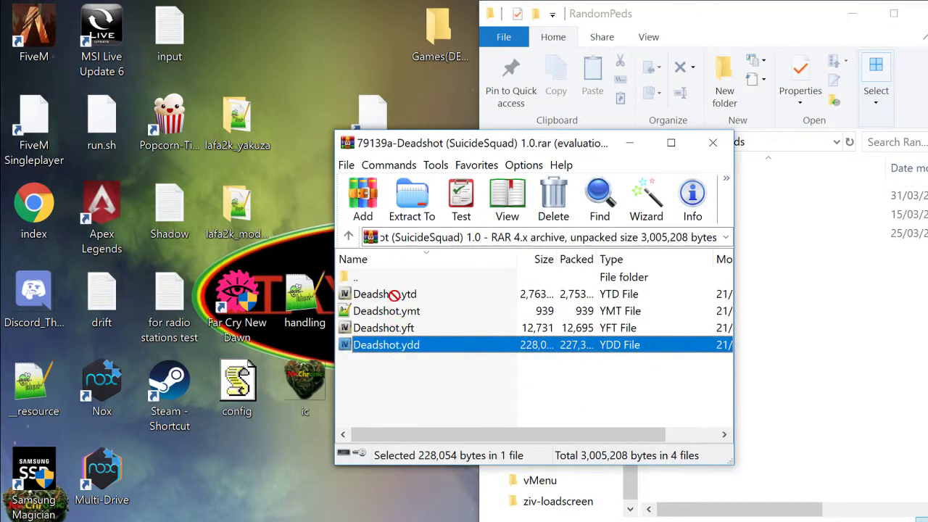
key(ctrl+a)
drag(387, 349, 848, 195)
click(417, 156)
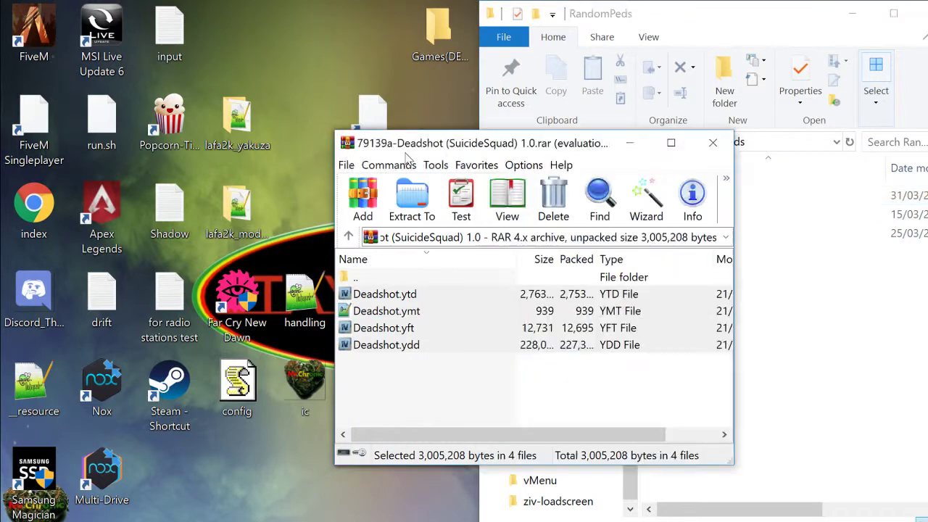
click(713, 142)
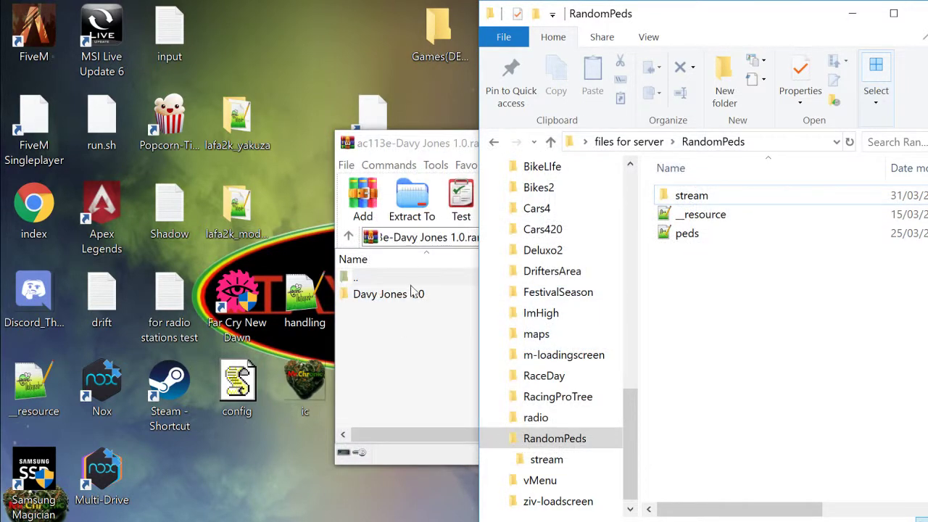
- Extract the four DavyJones files from the Davy Jones 1.0 archive into the stream folder, and close the archive
double_click(413, 295)
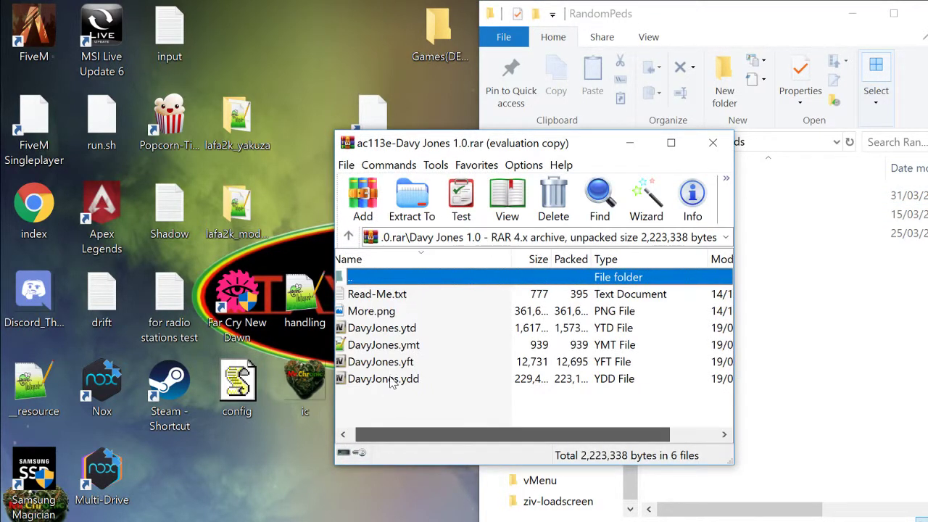
drag(355, 423, 871, 203)
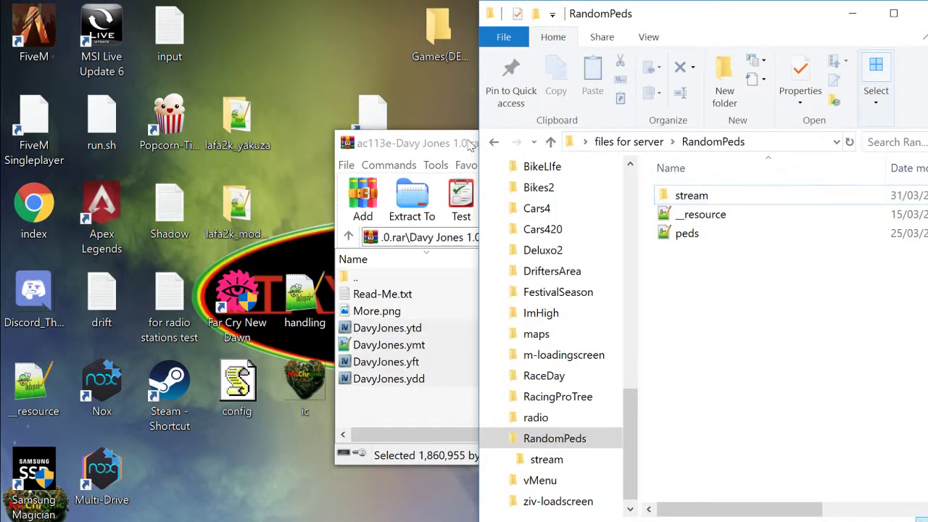
click(457, 139)
click(713, 142)
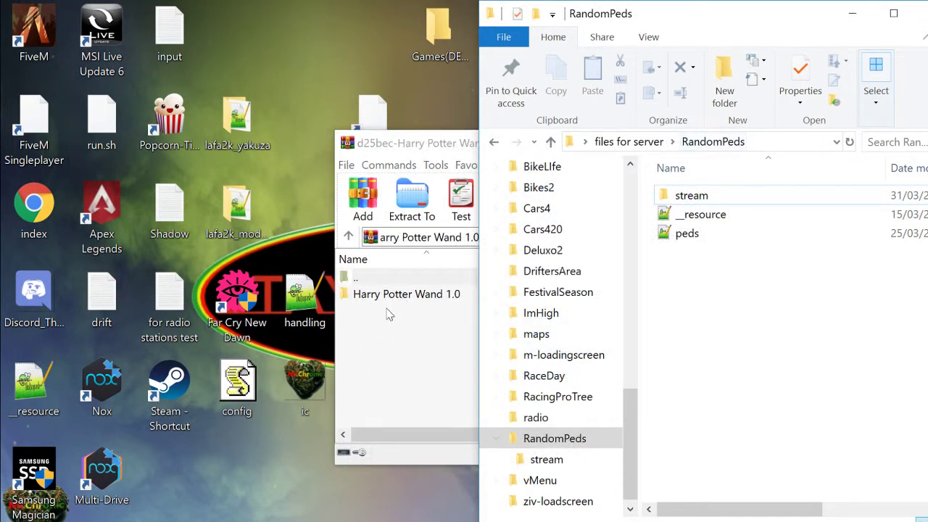
- Inspect the w_pi_flaregun files in the Harry Potter Wand 1.0 archive's folder, and close the archive without extracting anything
double_click(387, 300)
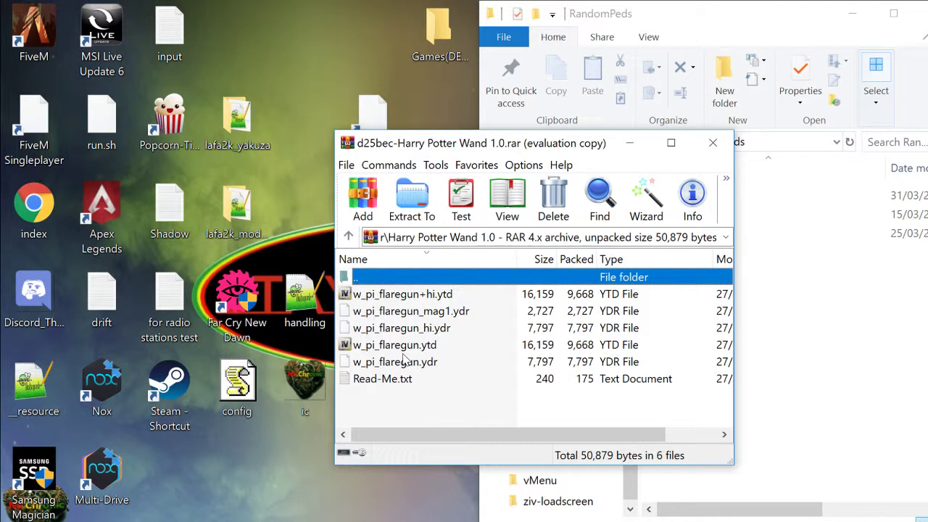
mouse_move(232, 517)
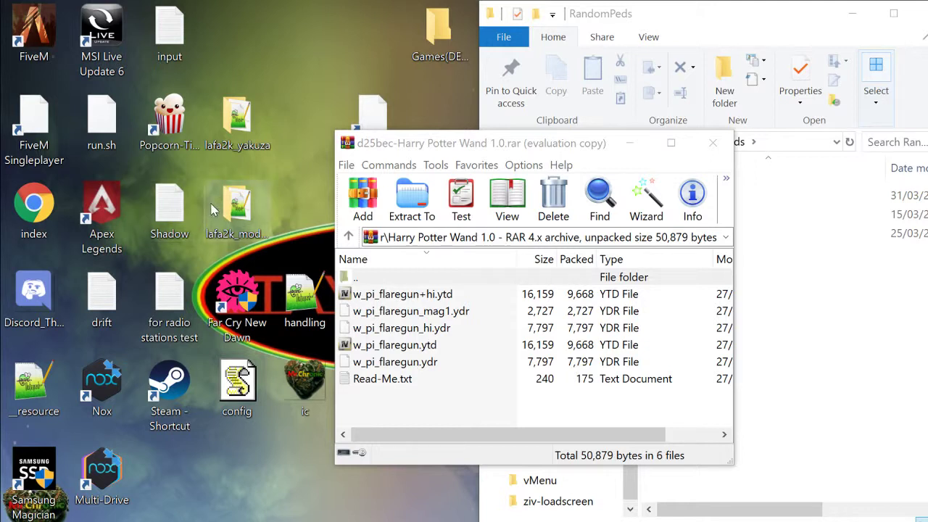
click(383, 361)
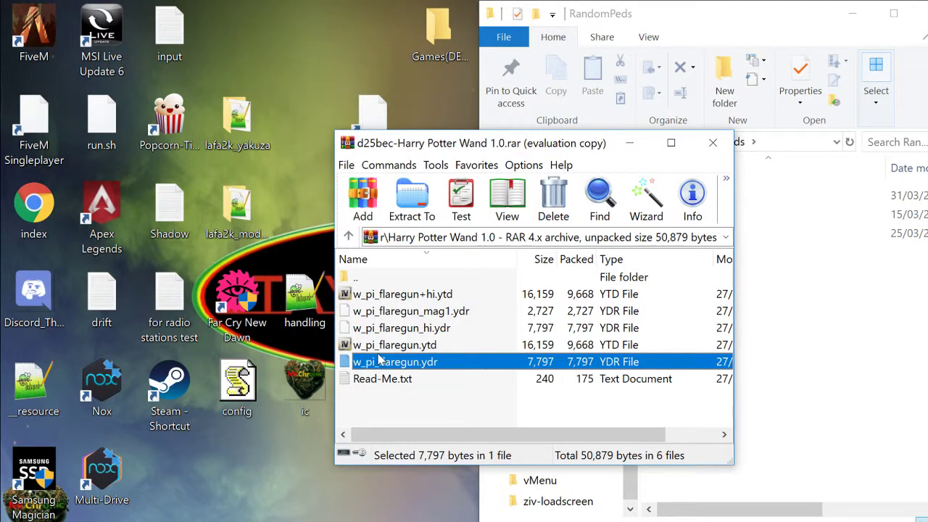
drag(377, 353, 384, 301)
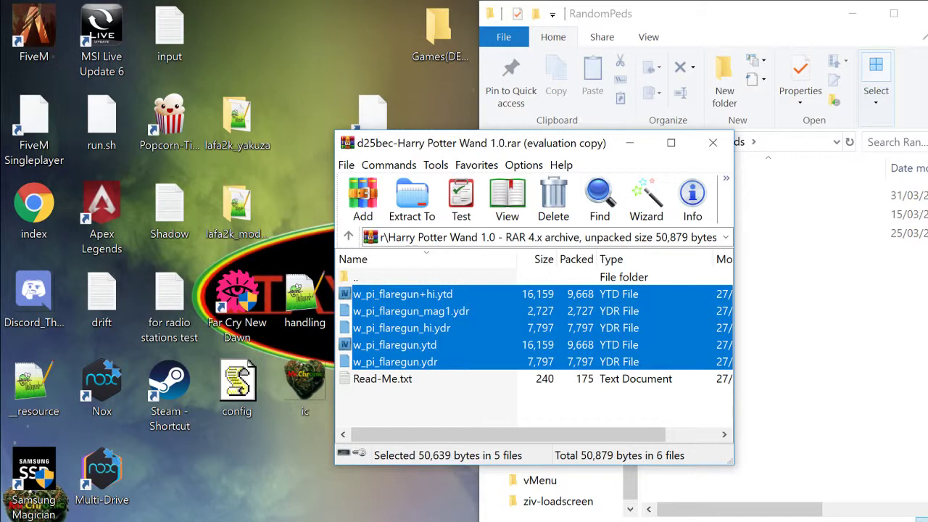
click(713, 143)
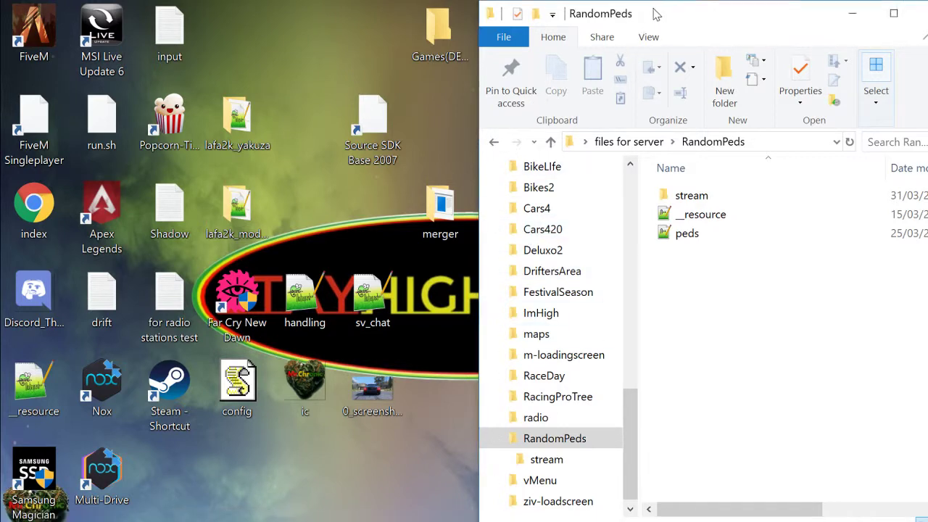
- Open the RandomPeds stream folder and arrange its window side by side with peds.meta in Notepad++
double_click(591, 5)
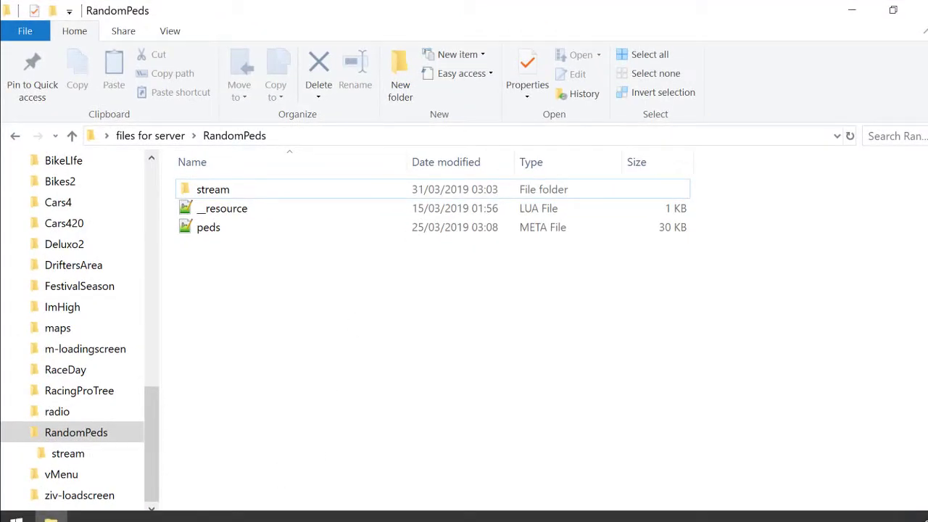
double_click(236, 190)
click(250, 137)
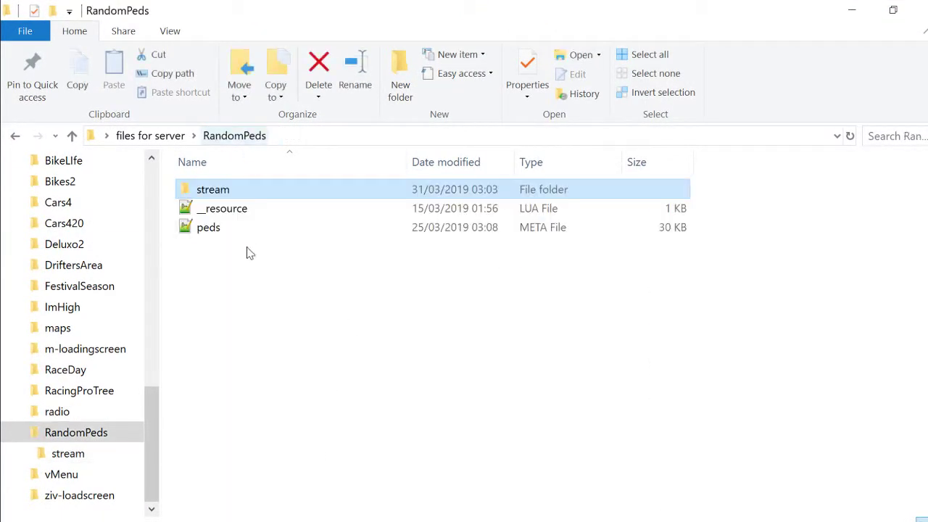
click(244, 229)
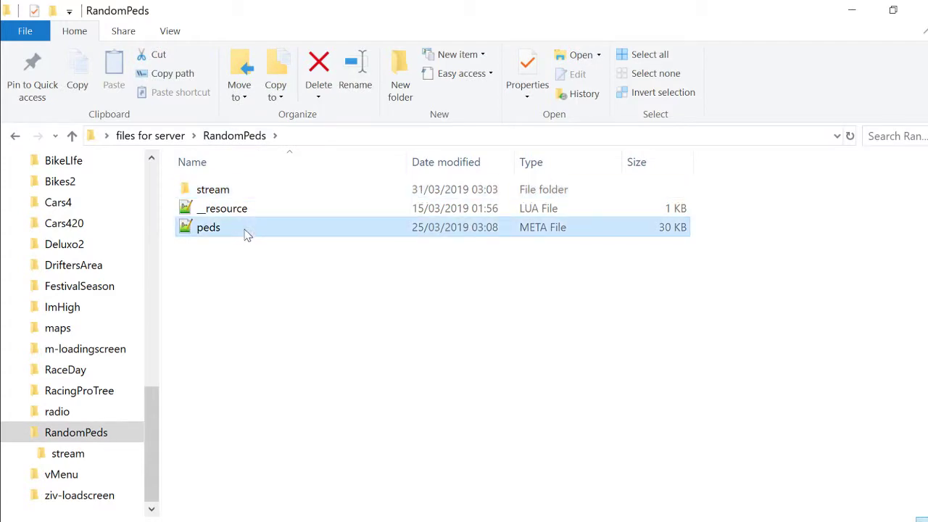
double_click(239, 190)
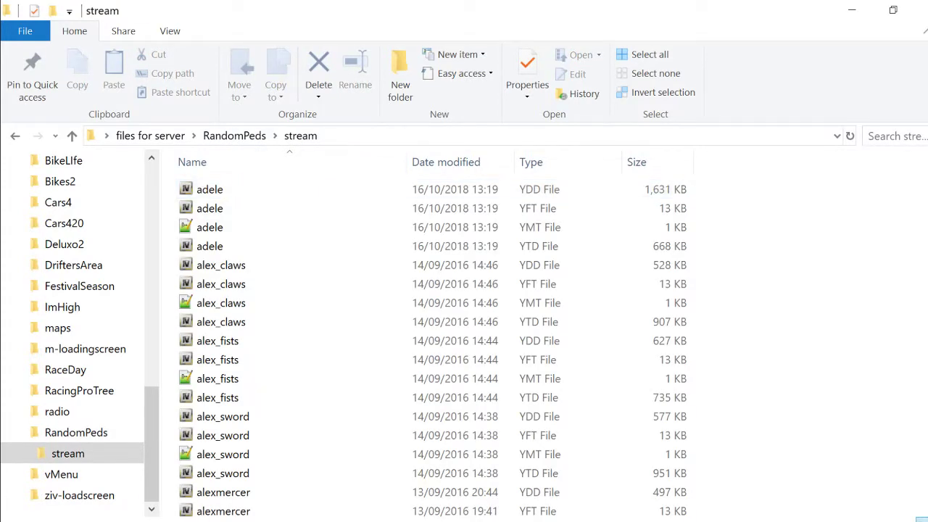
key(alt+Tab)
drag(572, 42, 0, 183)
click(595, 109)
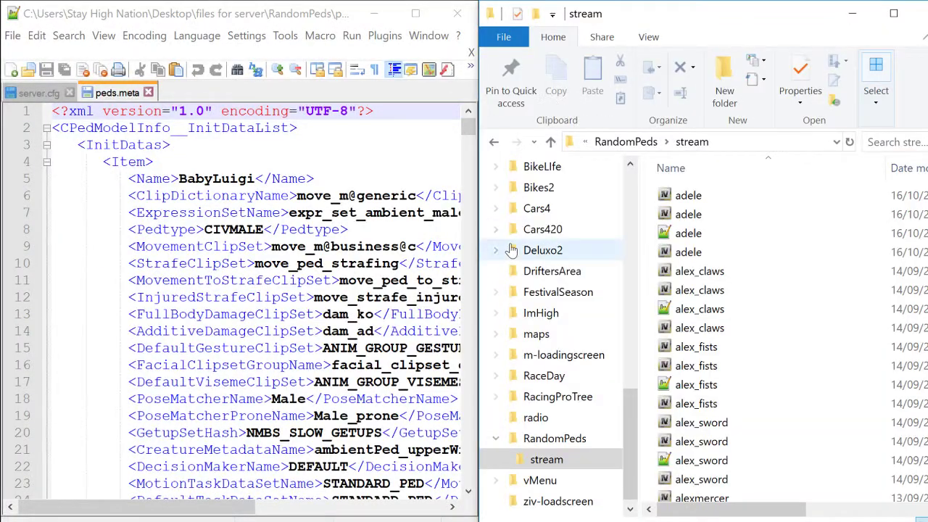
- Copy the alex_claws file name from the stream folder and paste it as the first item's Name in peds.meta
scroll(752, 302, down, 4)
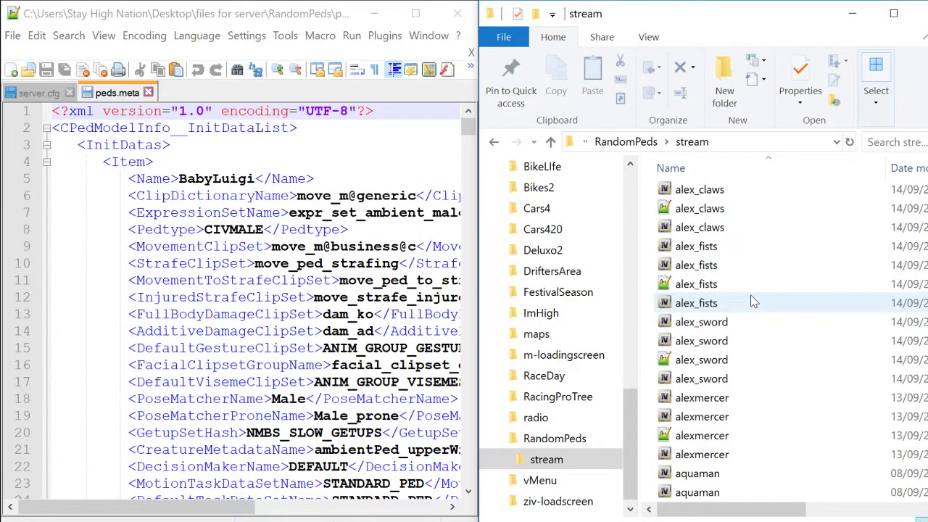
scroll(752, 302, down, 10)
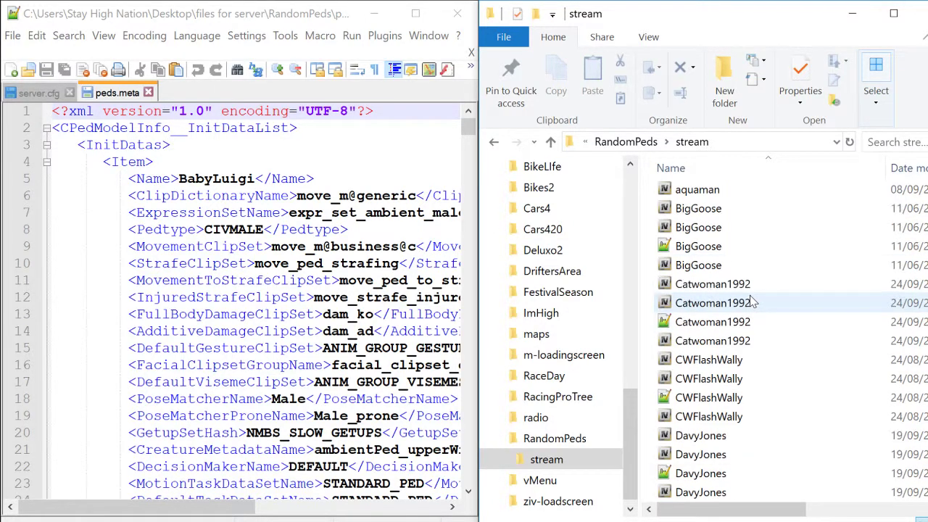
scroll(752, 302, down, 20)
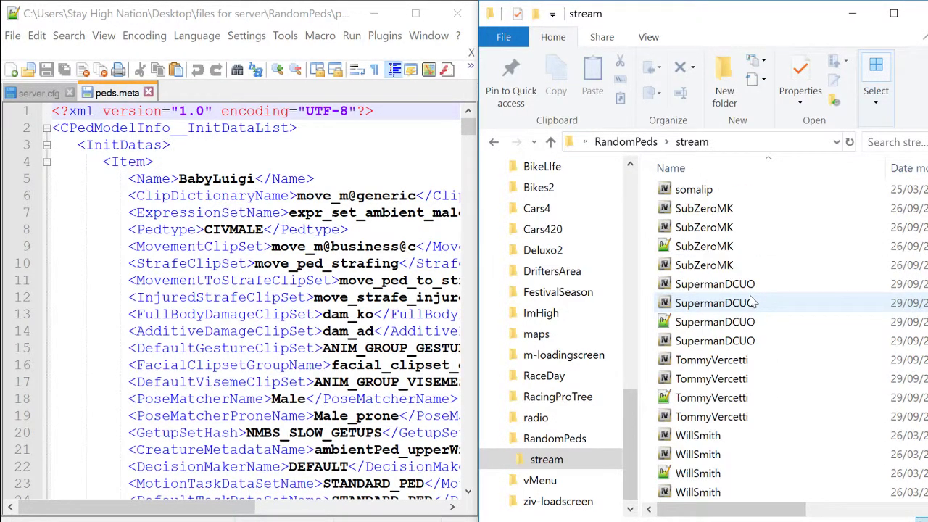
scroll(753, 302, up, 7)
scroll(752, 302, up, 20)
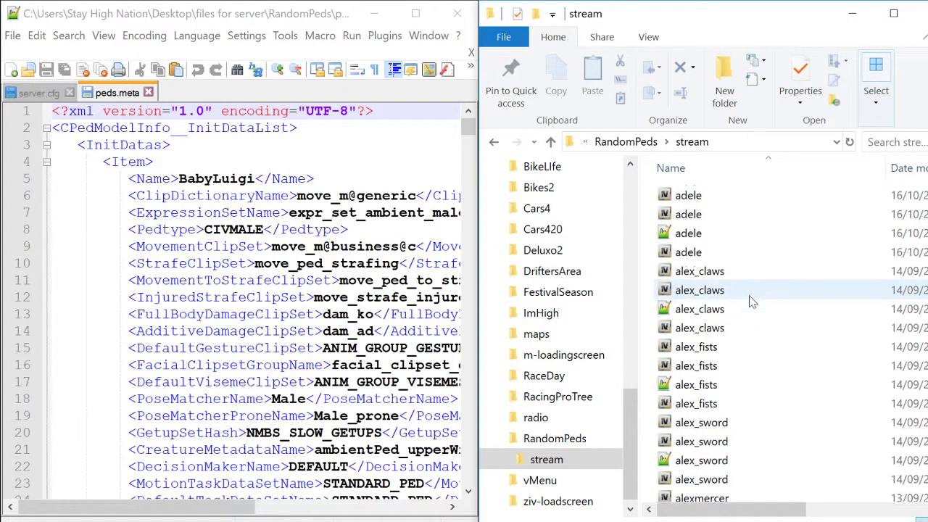
click(715, 276)
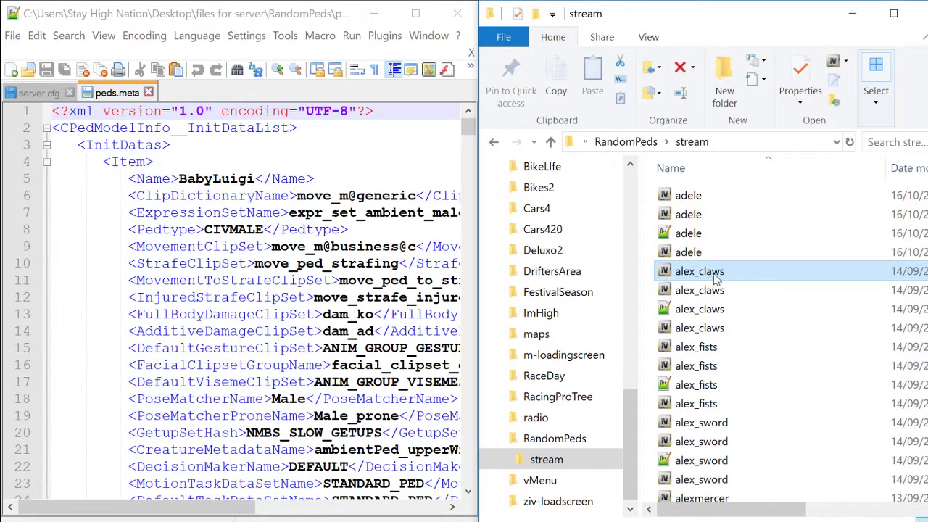
click(716, 275)
right_click(715, 274)
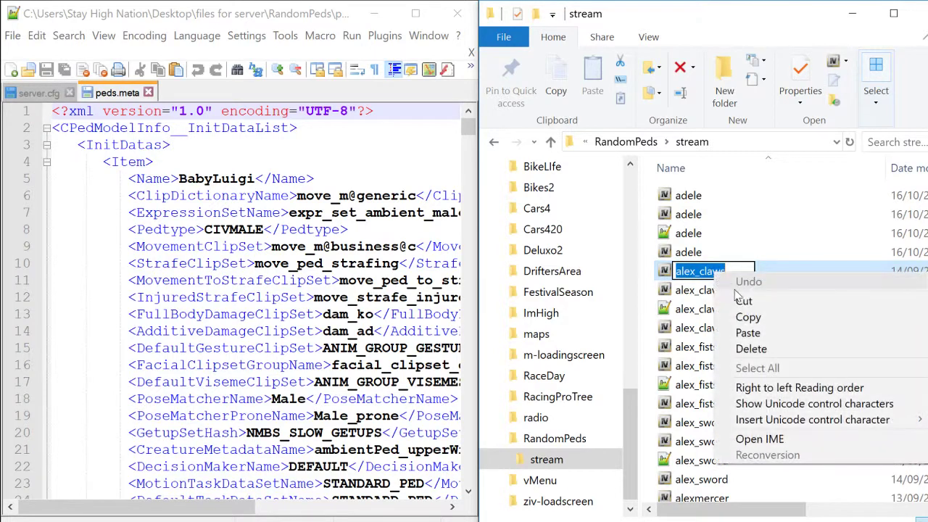
click(749, 316)
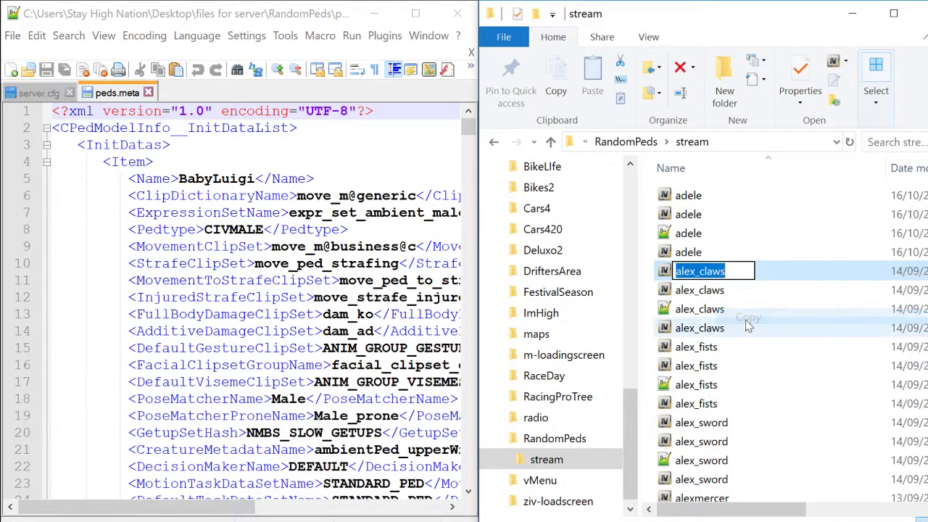
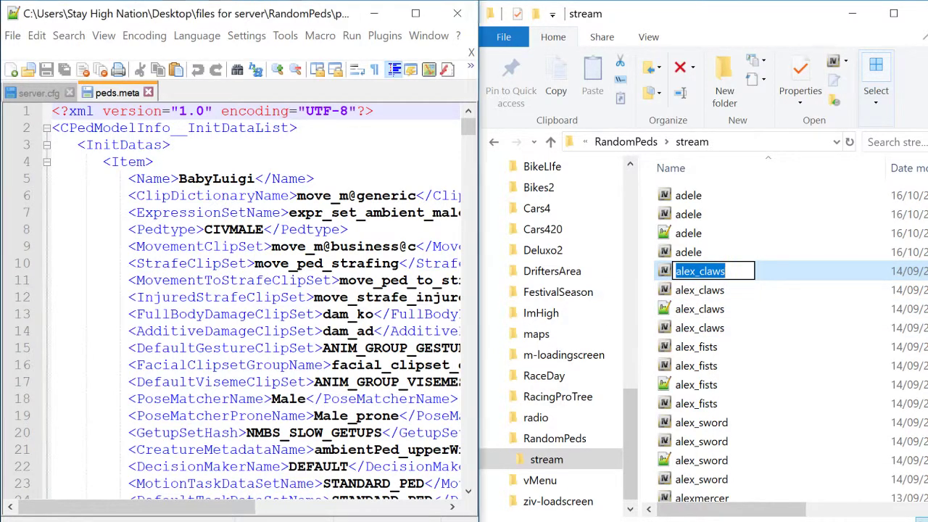
double_click(216, 179)
right_click(216, 179)
click(254, 220)
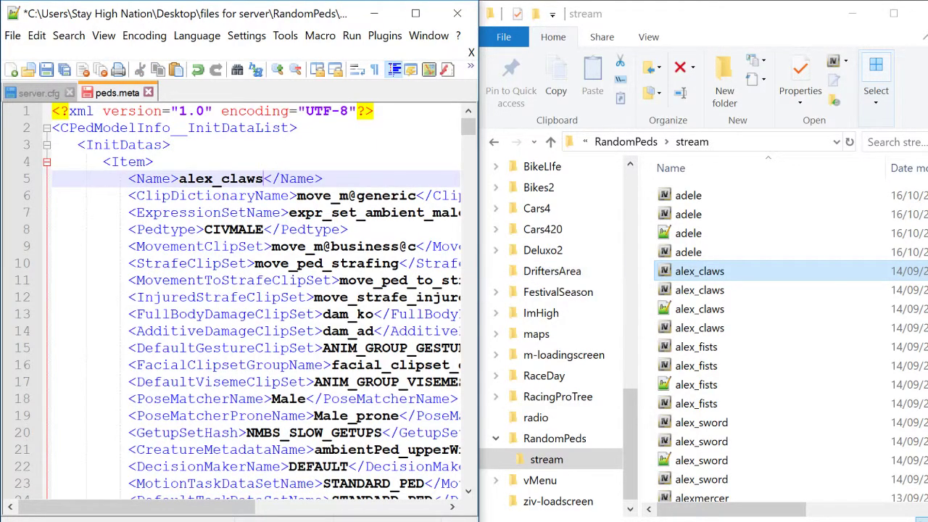
- Set the second item's Name in peds.meta to alex_fists, copied from the matching stream file
scroll(254, 290, down, 7)
scroll(239, 297, down, 1)
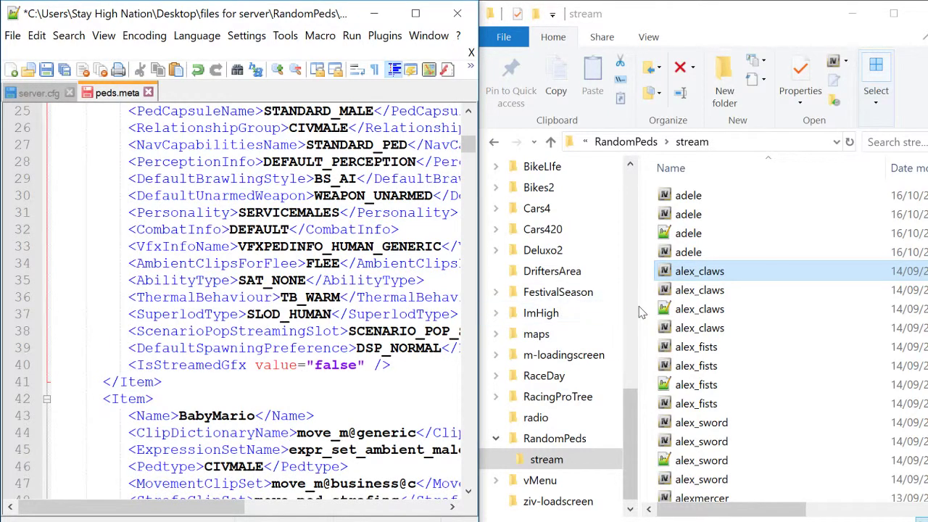
click(694, 348)
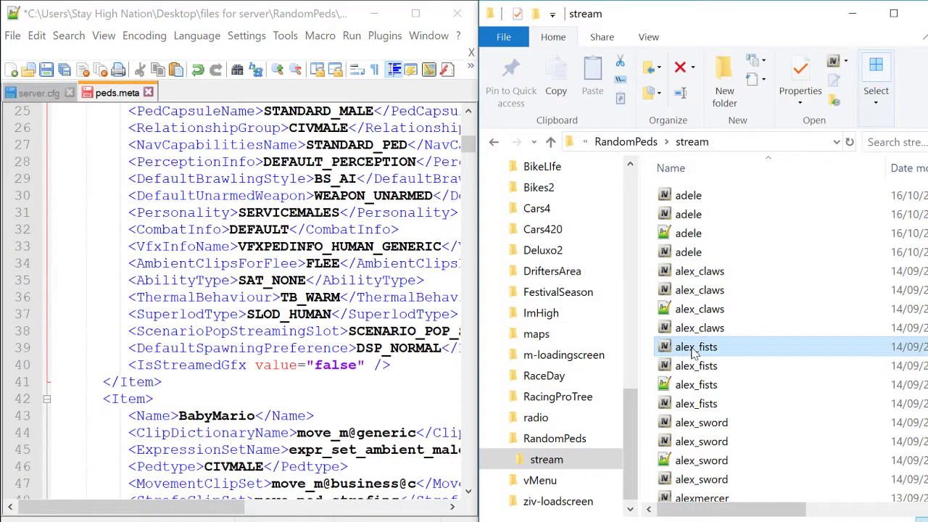
click(694, 348)
right_click(694, 348)
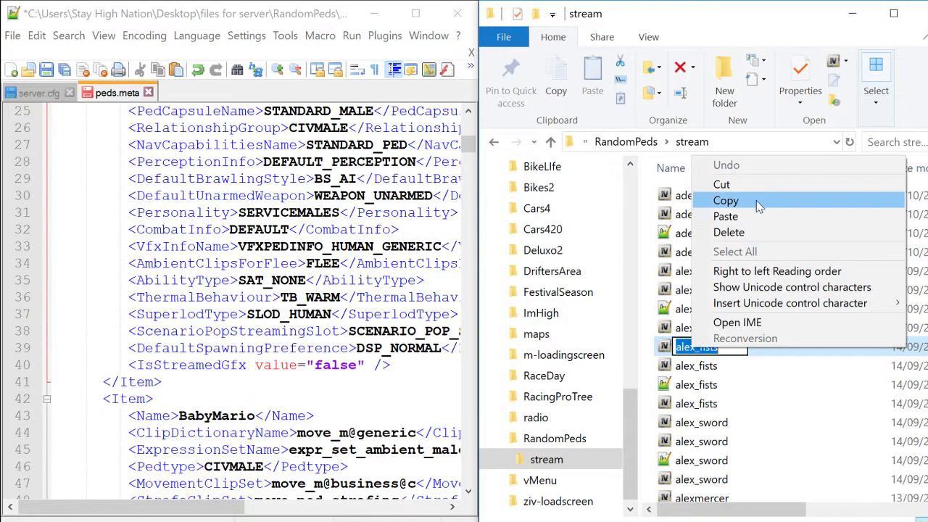
click(758, 200)
click(216, 415)
double_click(216, 416)
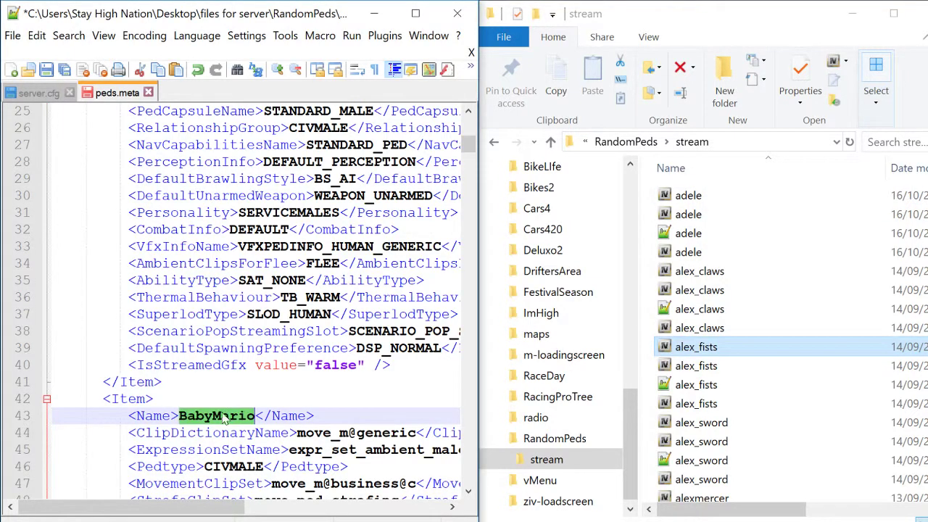
right_click(220, 419)
click(287, 168)
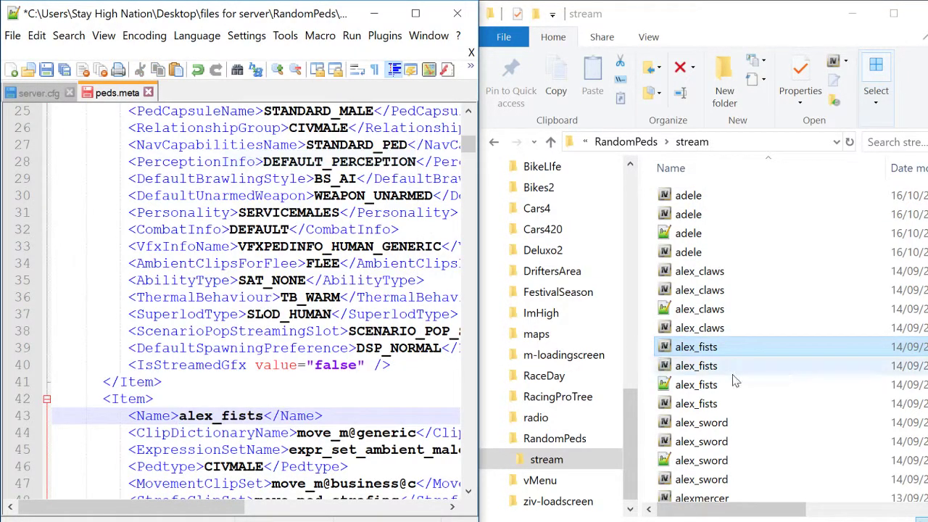
- Replace the third item's Name in peds.meta with alex_sword, copied from the stream folder's file name
scroll(771, 379, down, 1)
click(699, 384)
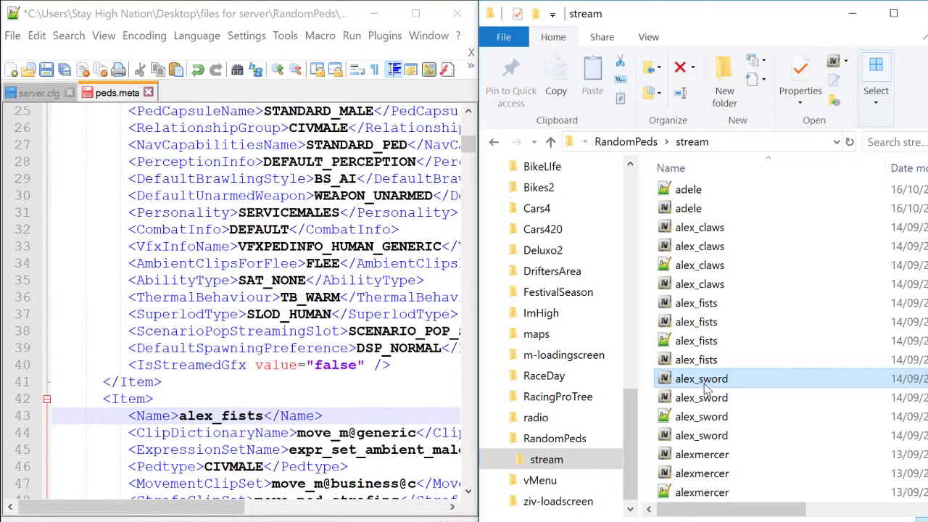
click(704, 385)
right_click(704, 384)
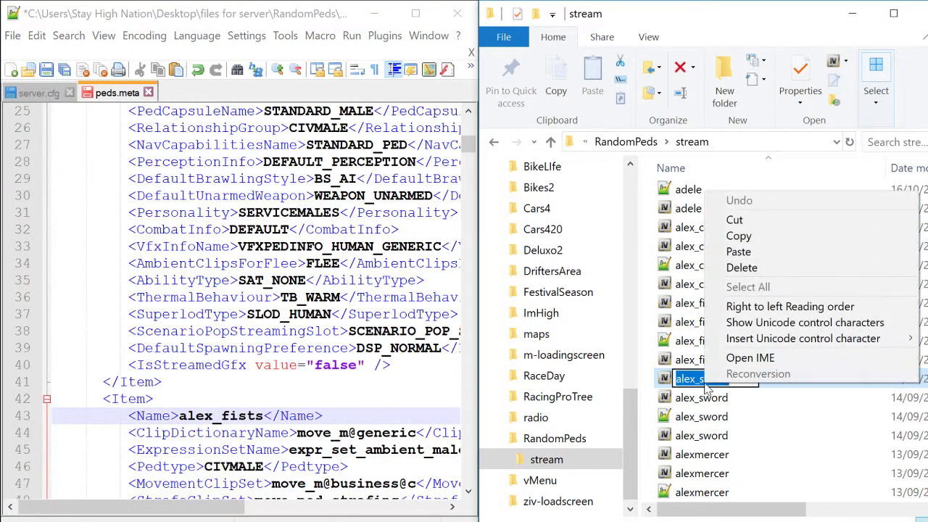
click(739, 236)
scroll(254, 290, down, 11)
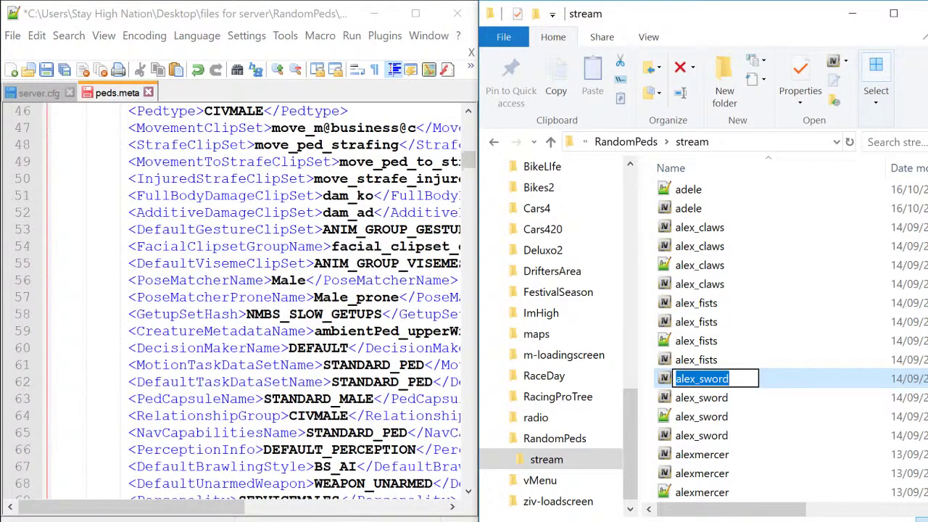
scroll(254, 290, down, 3)
click(214, 350)
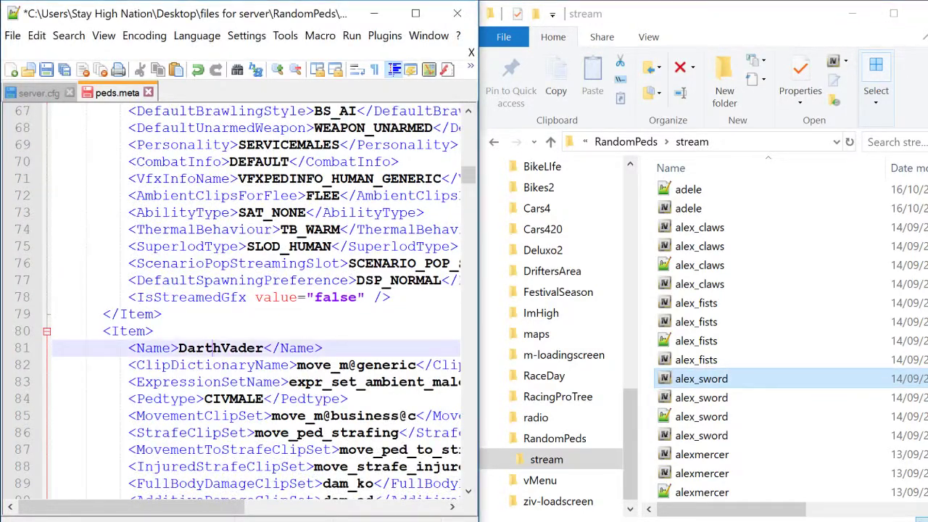
double_click(214, 351)
right_click(214, 350)
click(285, 98)
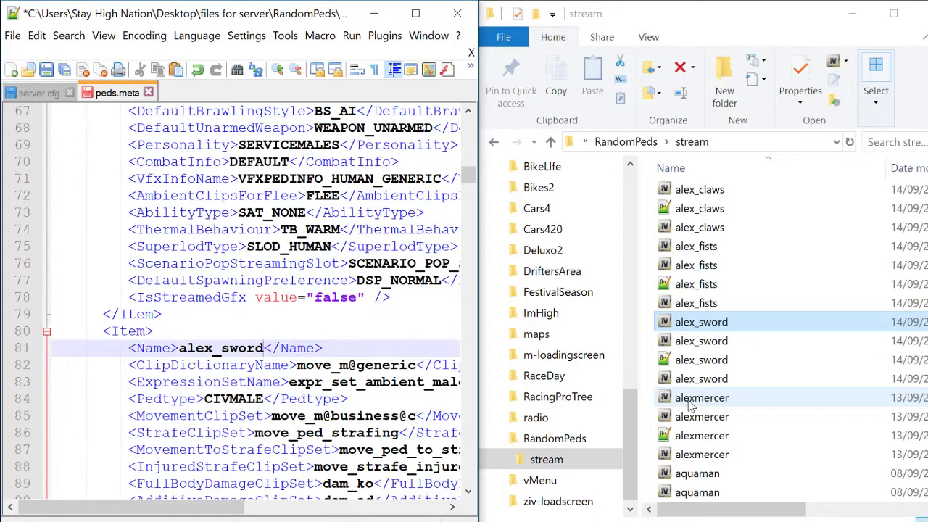
- Paste the copied alexmercer file name into the Name tag of the fourth item in peds.meta
click(690, 403)
click(691, 403)
right_click(687, 402)
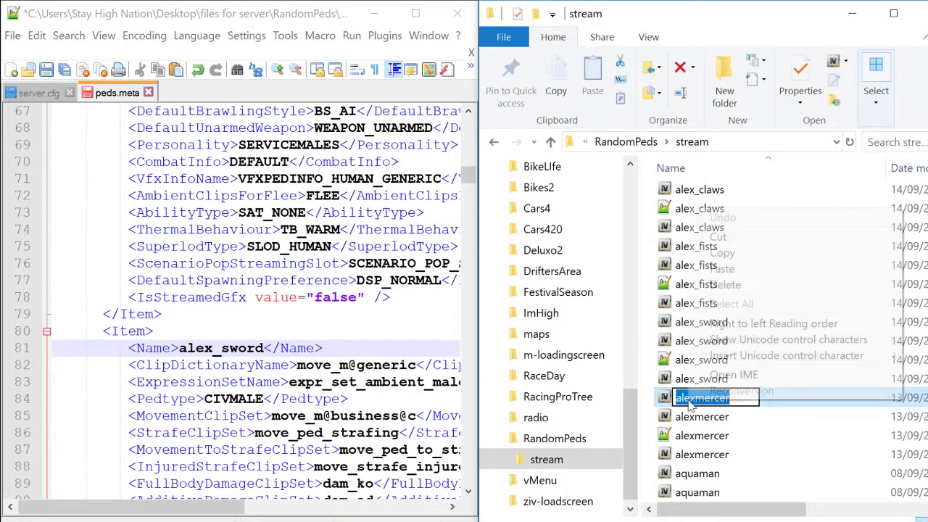
click(726, 253)
scroll(254, 290, down, 11)
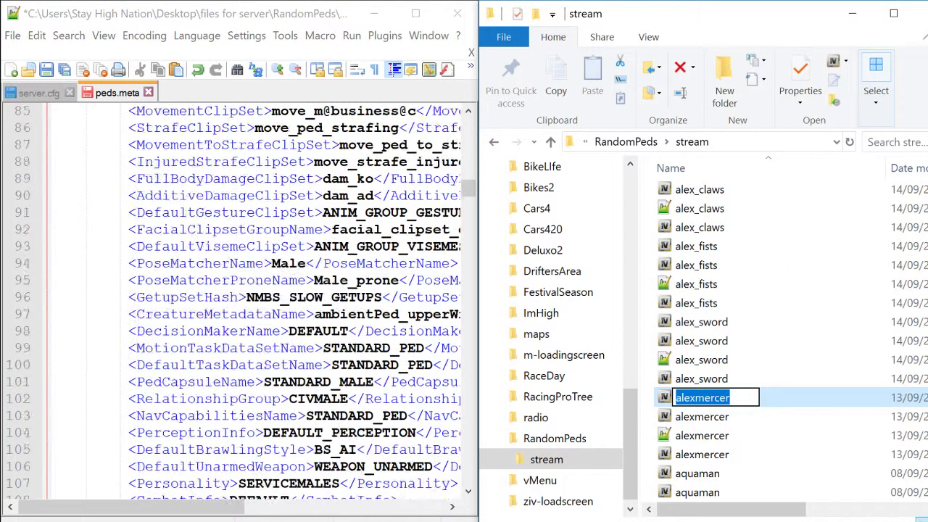
click(212, 433)
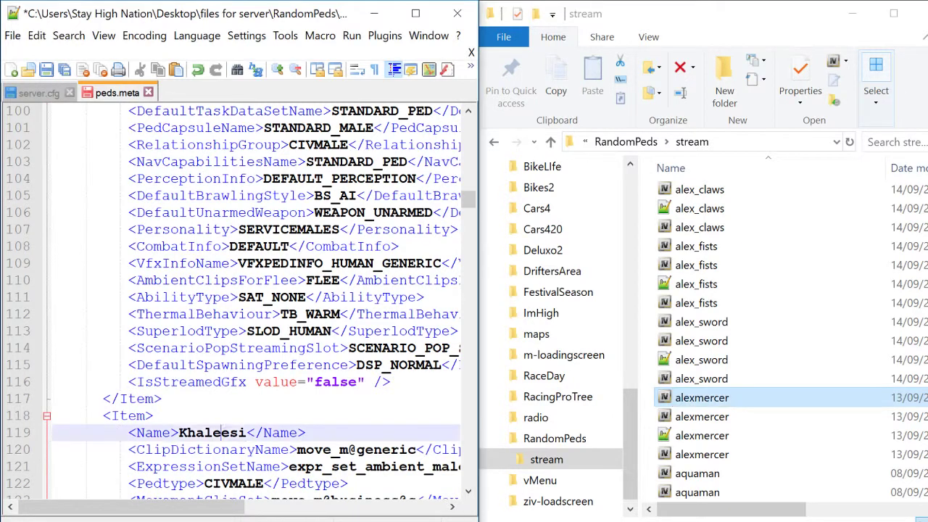
double_click(212, 433)
right_click(218, 433)
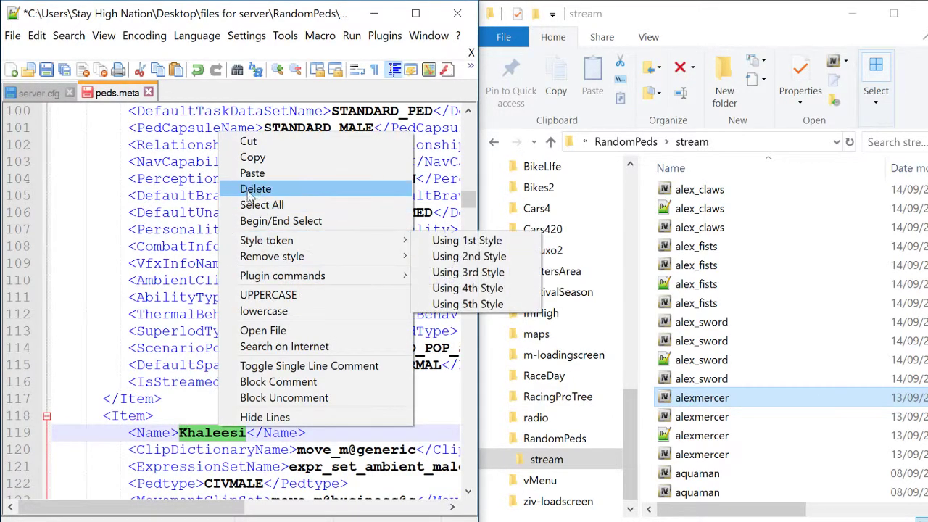
click(278, 173)
- Set the fifth item's Name in peds.meta to aquaman, copied from the matching file name in the stream folder
scroll(697, 468, down, 1)
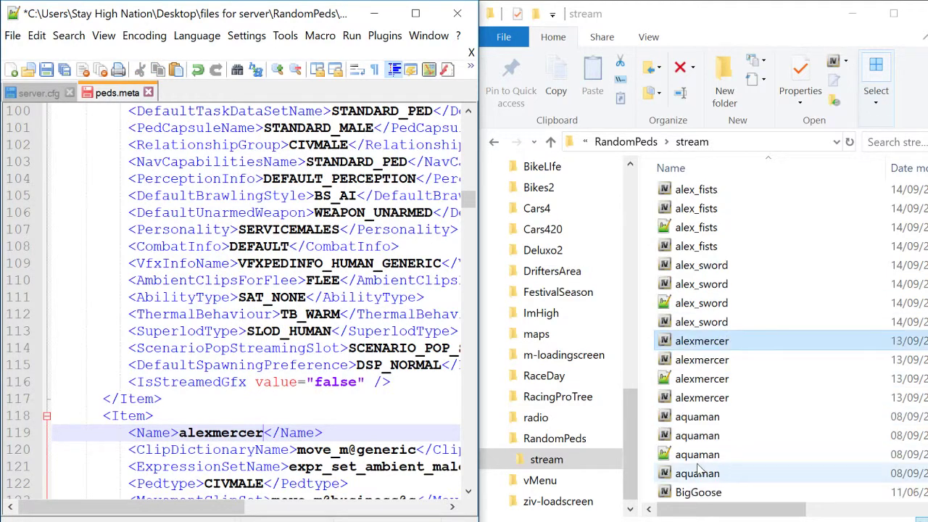
click(717, 420)
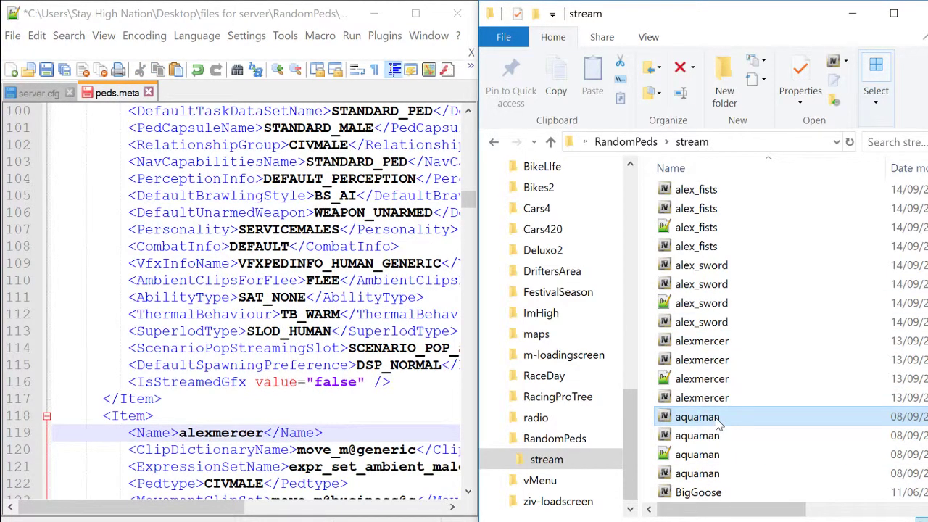
click(718, 423)
right_click(729, 418)
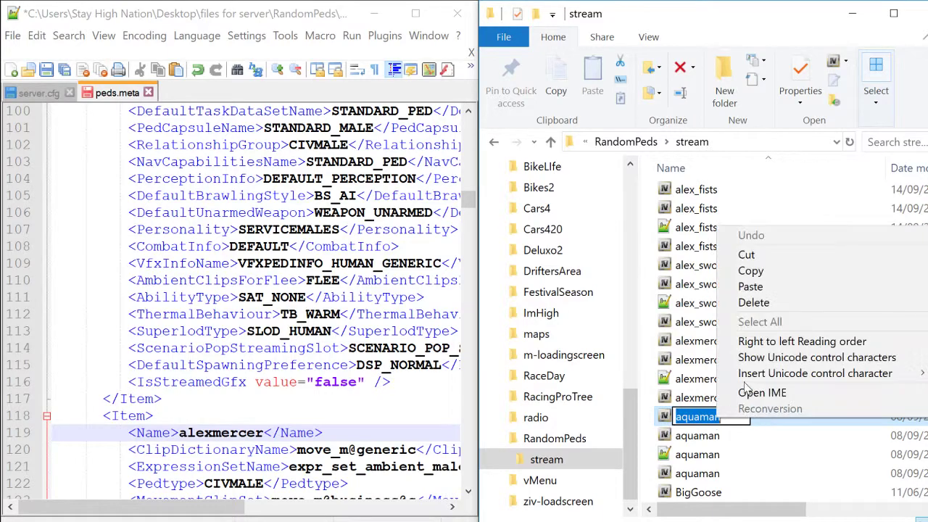
click(752, 270)
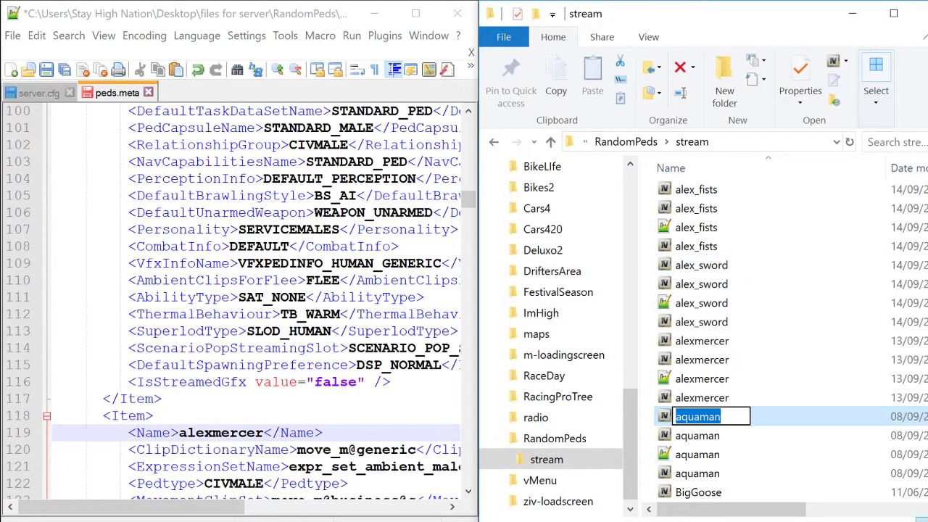
scroll(254, 290, down, 13)
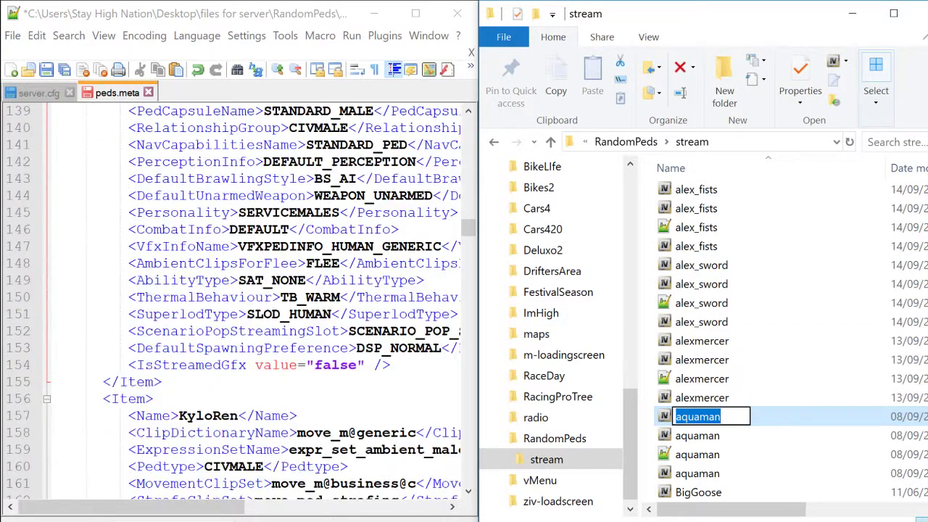
click(211, 415)
double_click(211, 415)
right_click(215, 416)
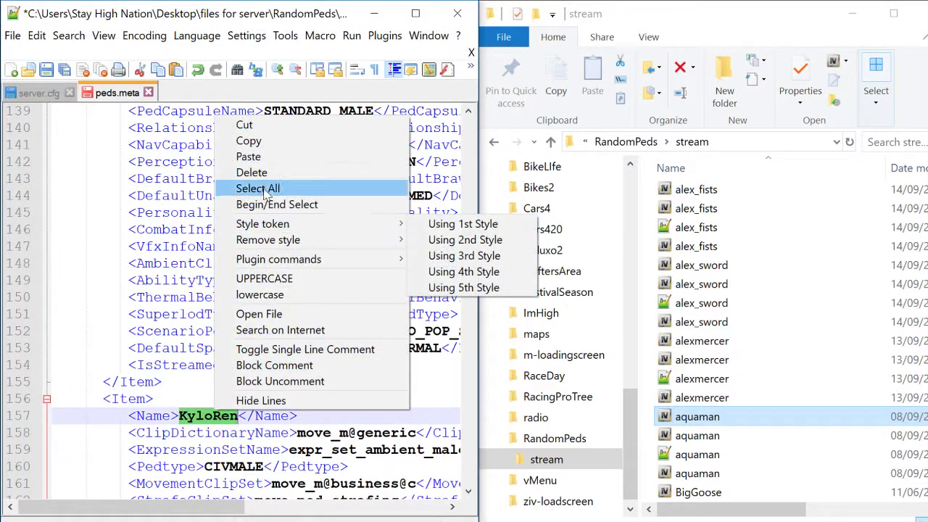
click(283, 157)
- Rename the first BigGoose file in the stream folder as RGARealForm
scroll(779, 437, down, 1)
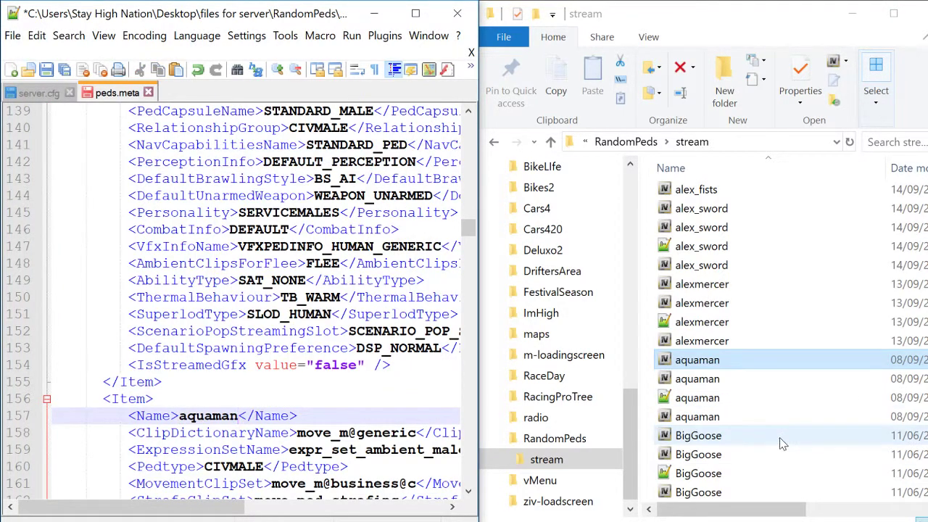
click(719, 435)
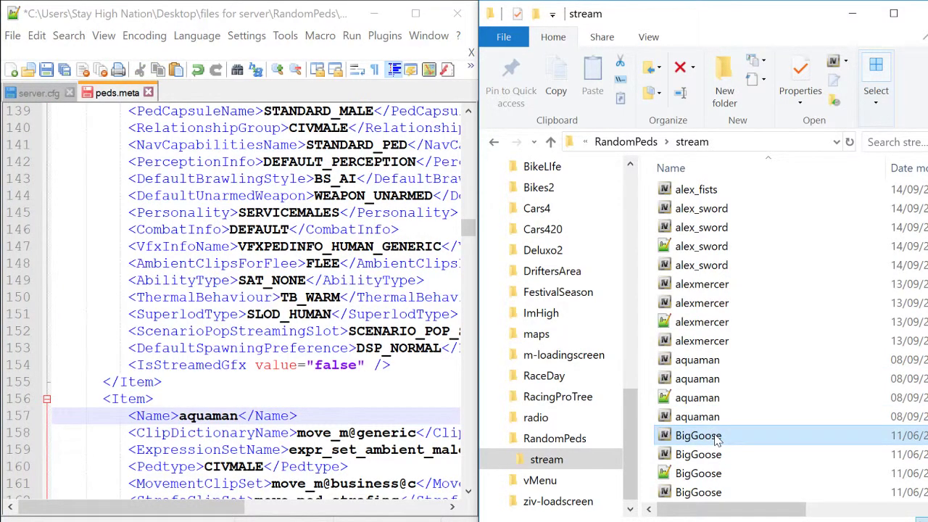
click(716, 436)
right_click(717, 437)
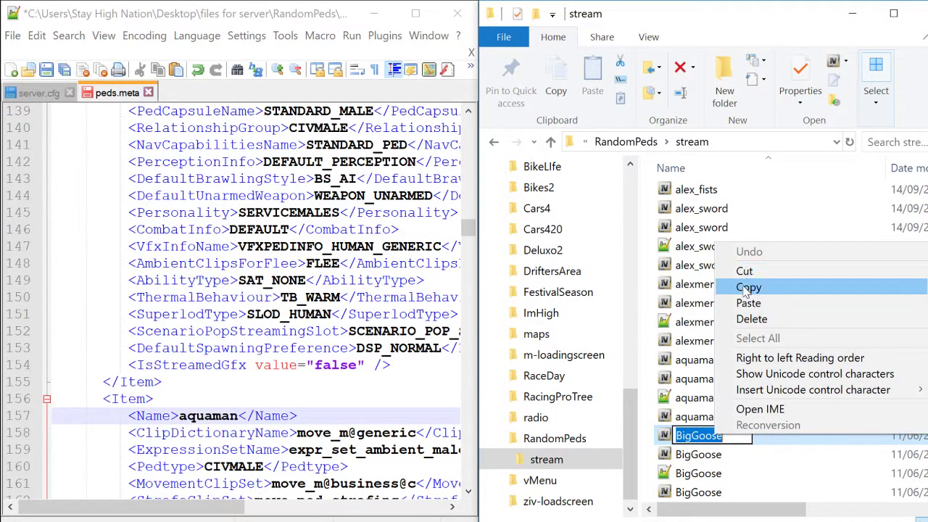
click(689, 436)
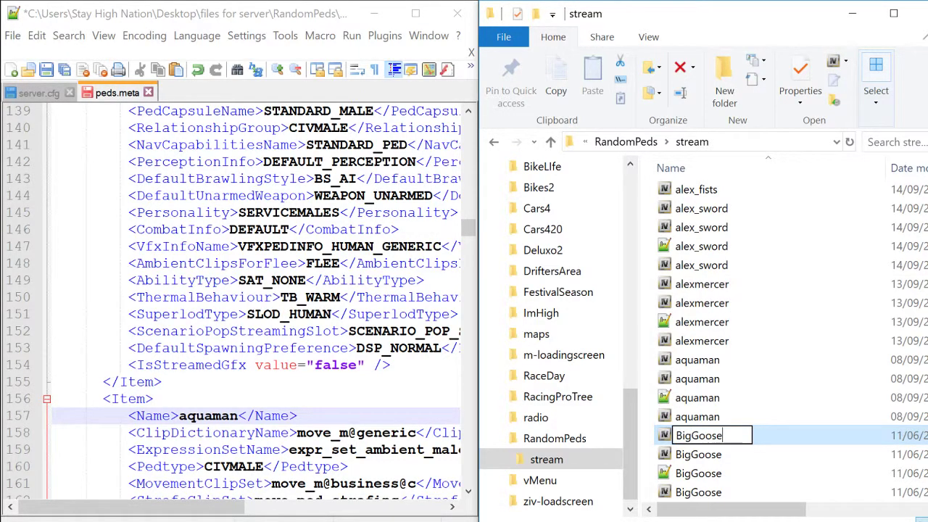
double_click(678, 435)
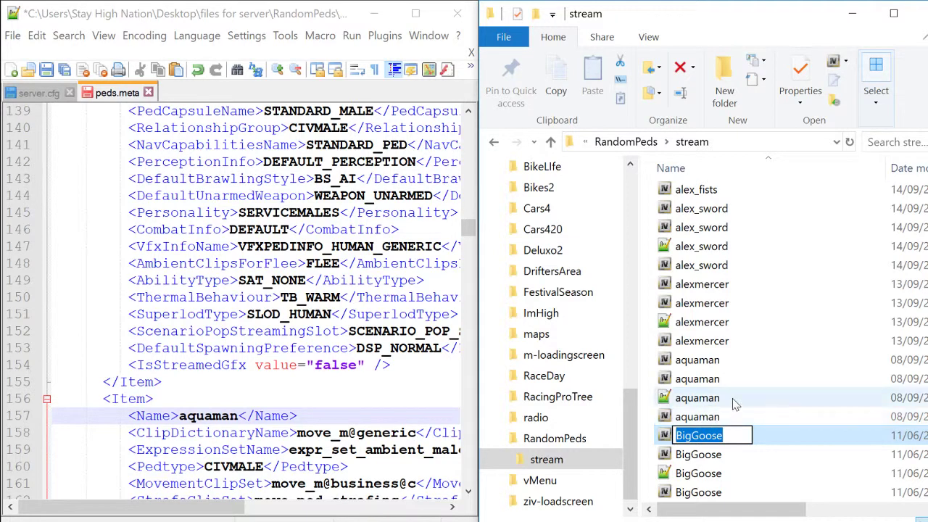
text(RGA)
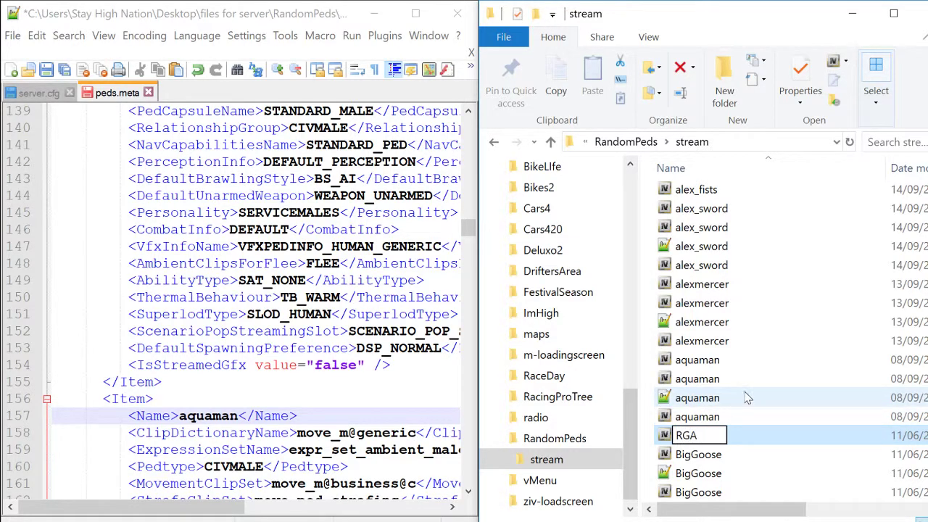
text(Real)
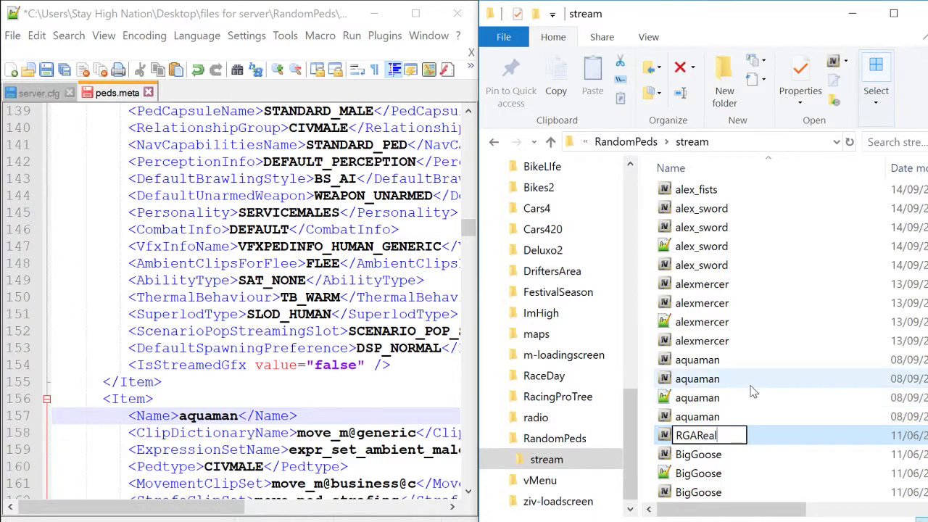
text(Form)
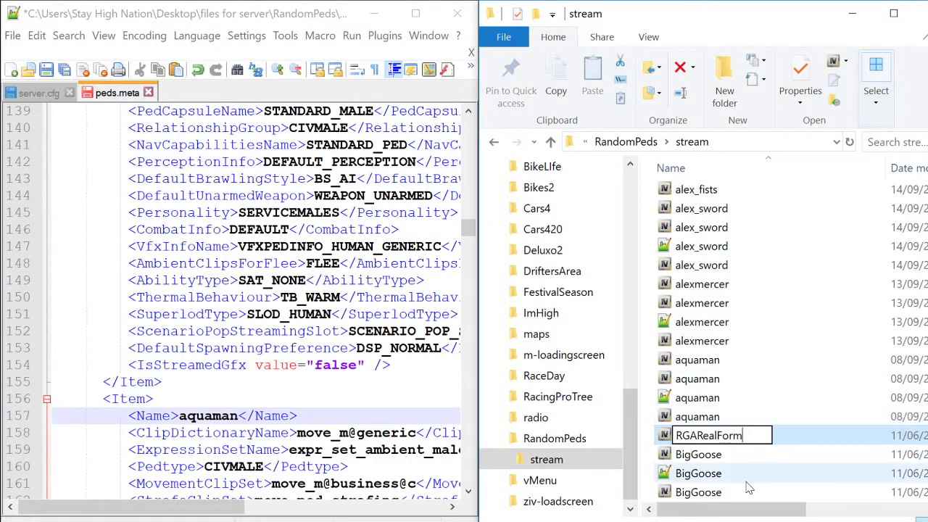
- Copy the new name RGARealForm and paste it as the name of the second BigGoose file
double_click(709, 436)
key(ctrl+c)
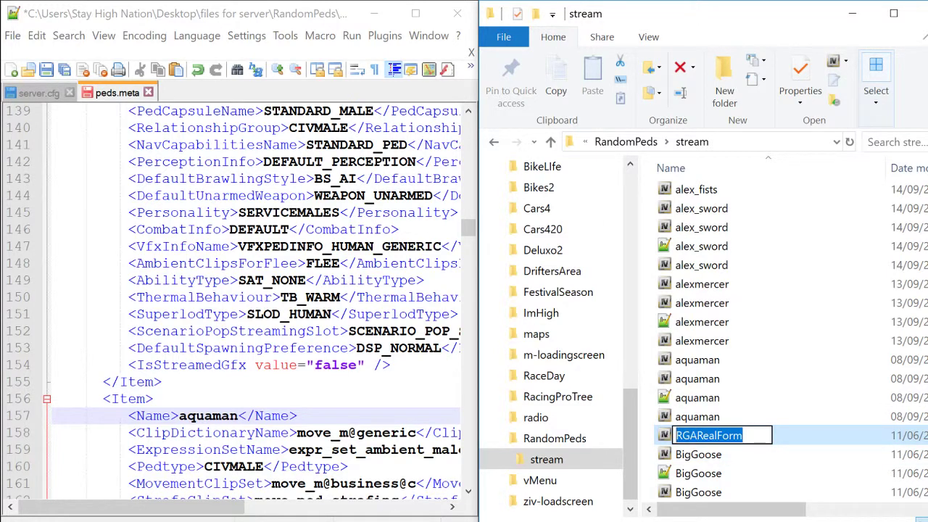
right_click(739, 436)
click(773, 289)
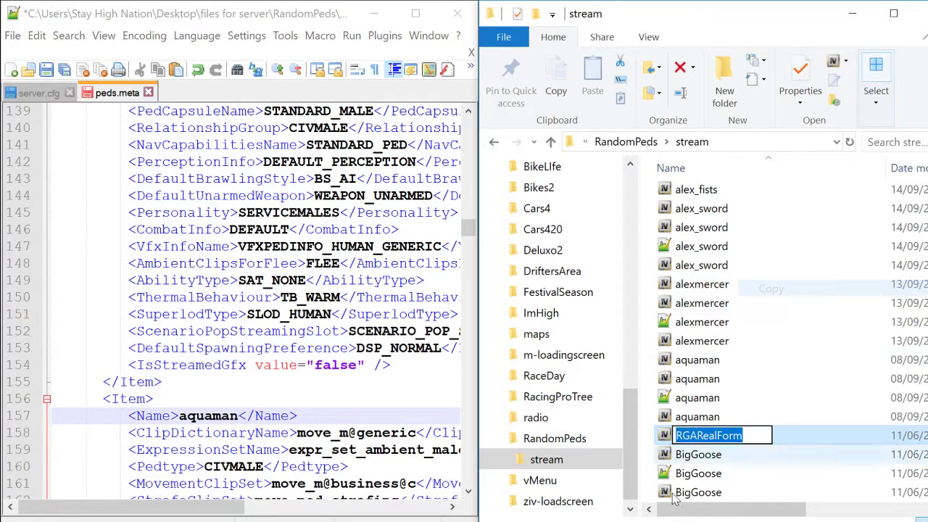
click(718, 455)
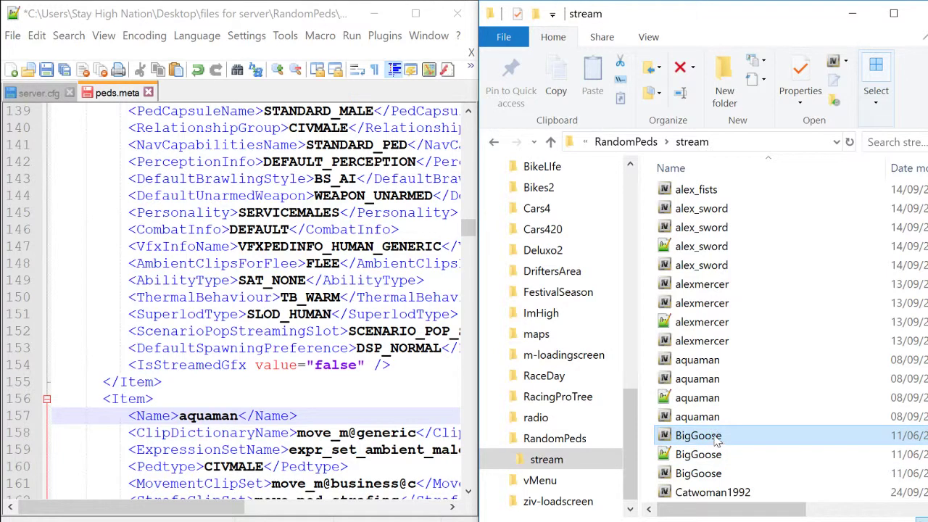
click(716, 436)
key(ctrl+v)
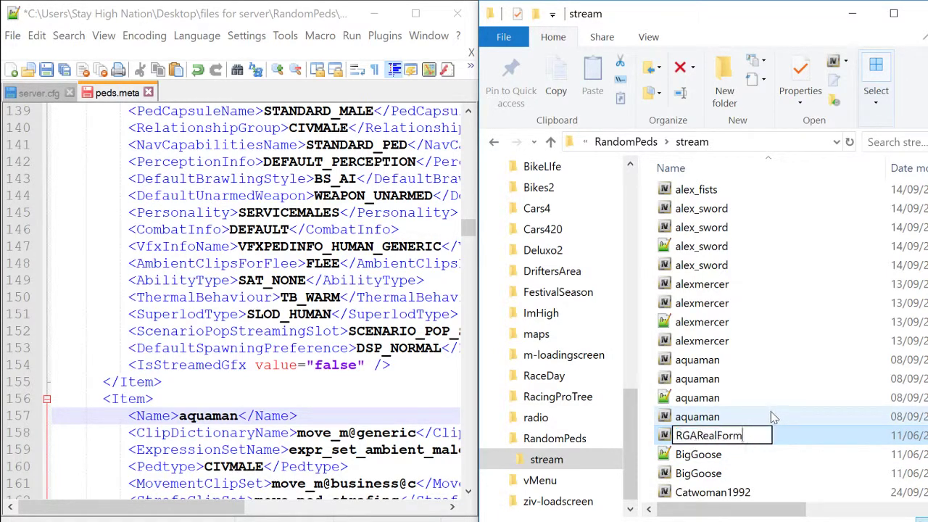
click(702, 455)
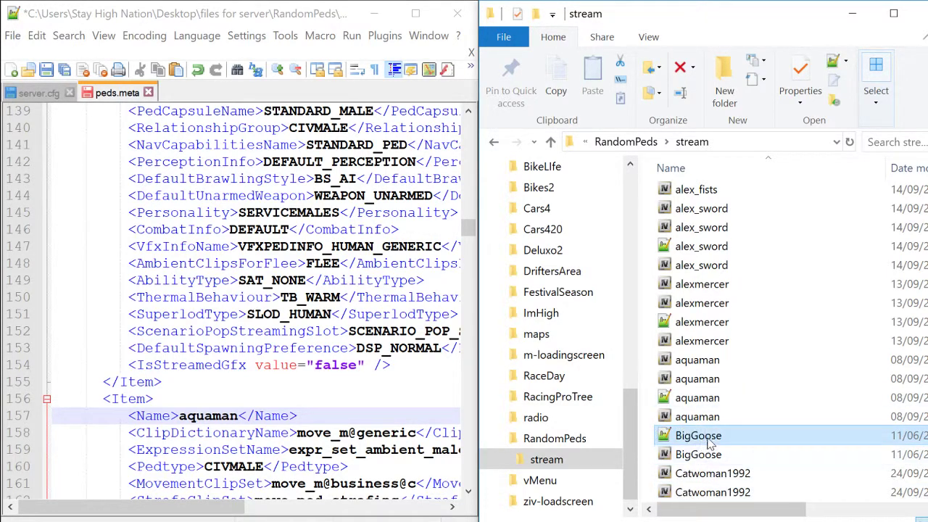
- Rename the two remaining BigGoose files in the stream folder to RGARealForm
click(709, 438)
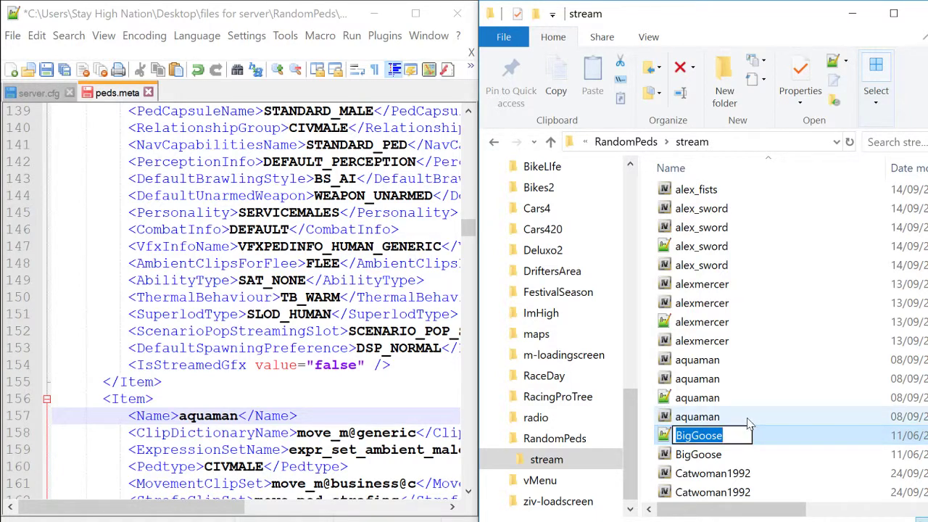
key(ctrl+v)
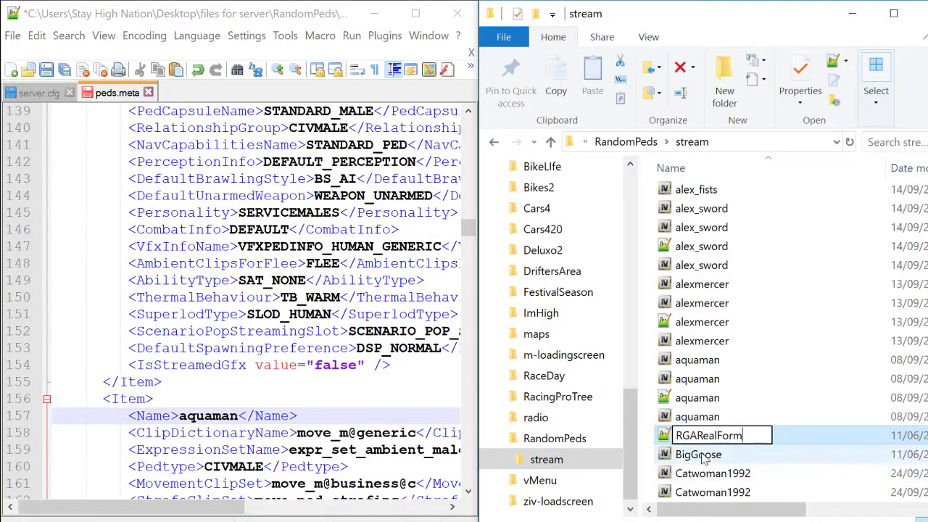
key(Tab)
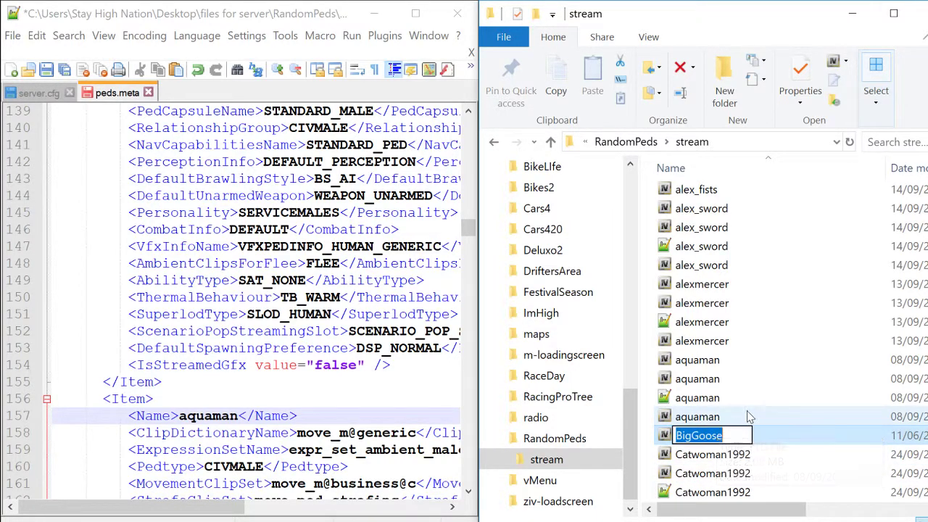
key(ctrl+v)
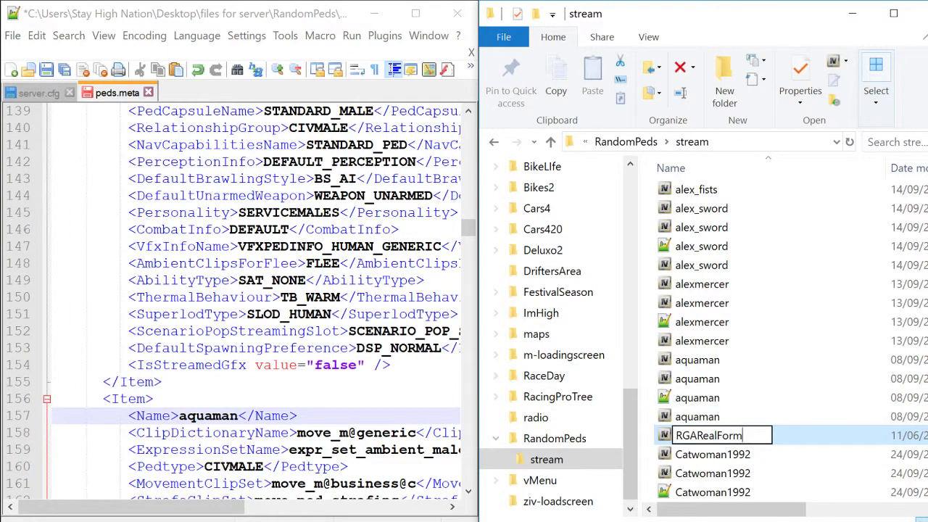
- In peds.meta, replace the Name value of the ped item on line 195 with RGARealForm
scroll(254, 298, down, 15)
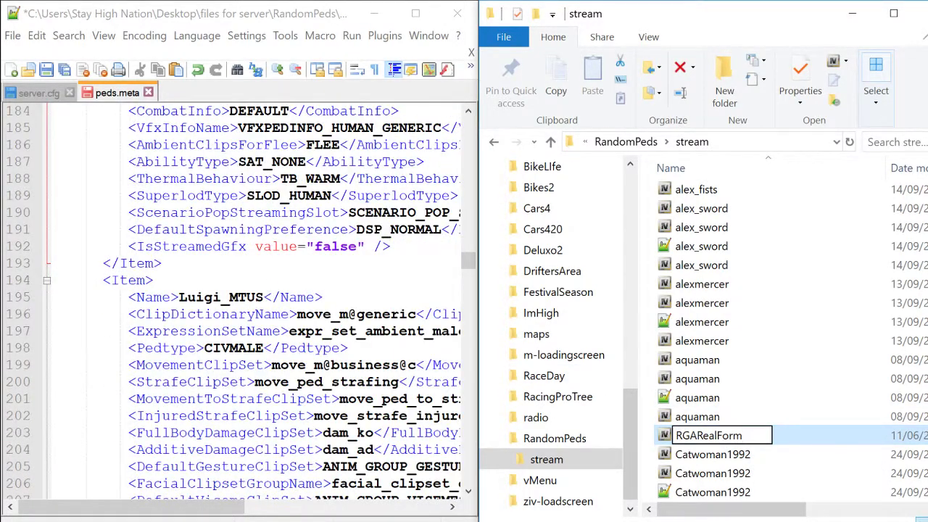
double_click(195, 298)
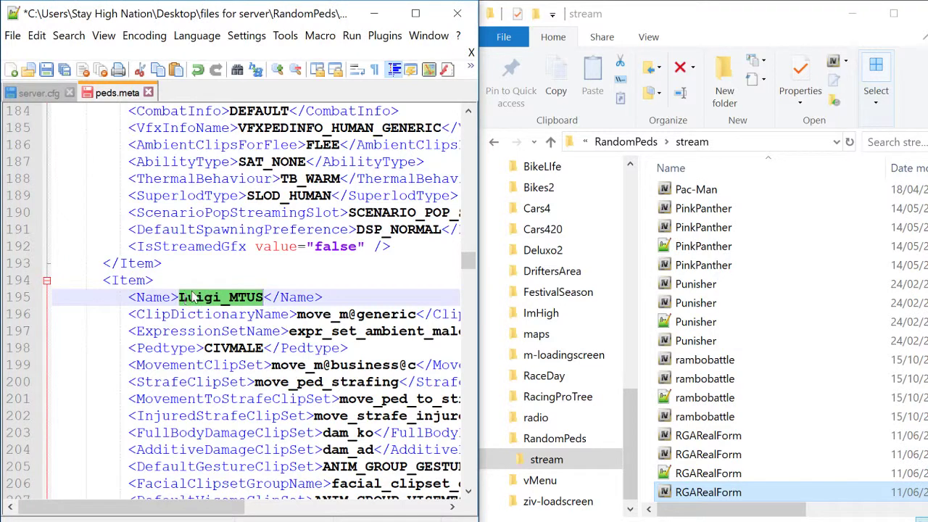
key(ctrl+v)
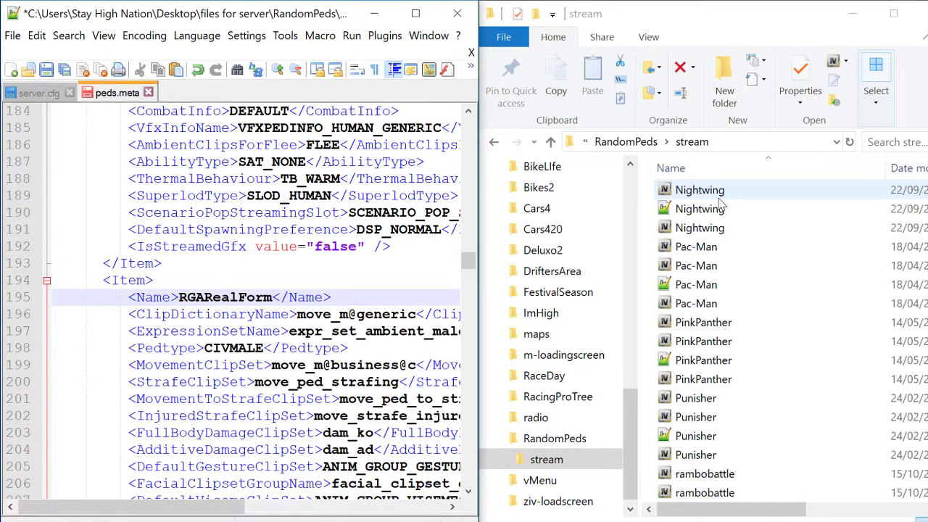
- Copy the CWFlashWally file name from the stream folder into the Name tag of the item following RGARealForm in peds.meta
scroll(781, 407, up, 15)
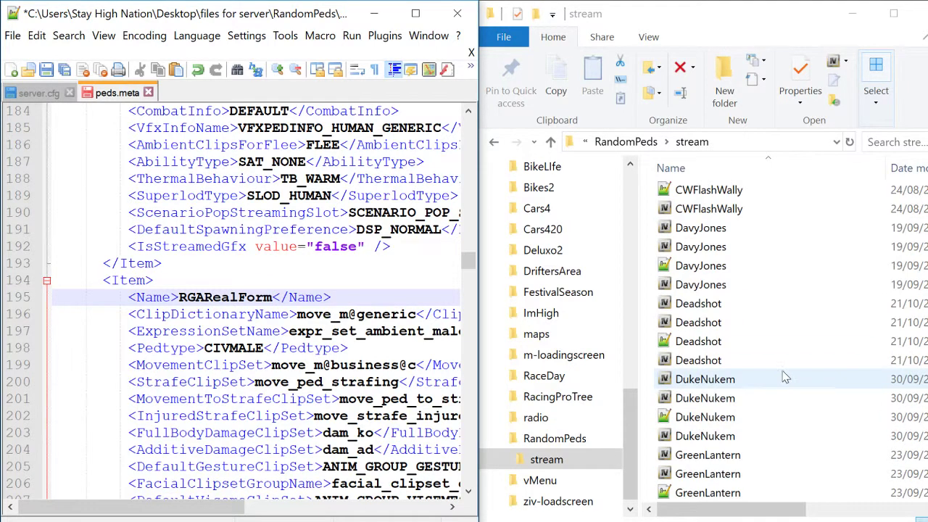
scroll(783, 377, up, 5)
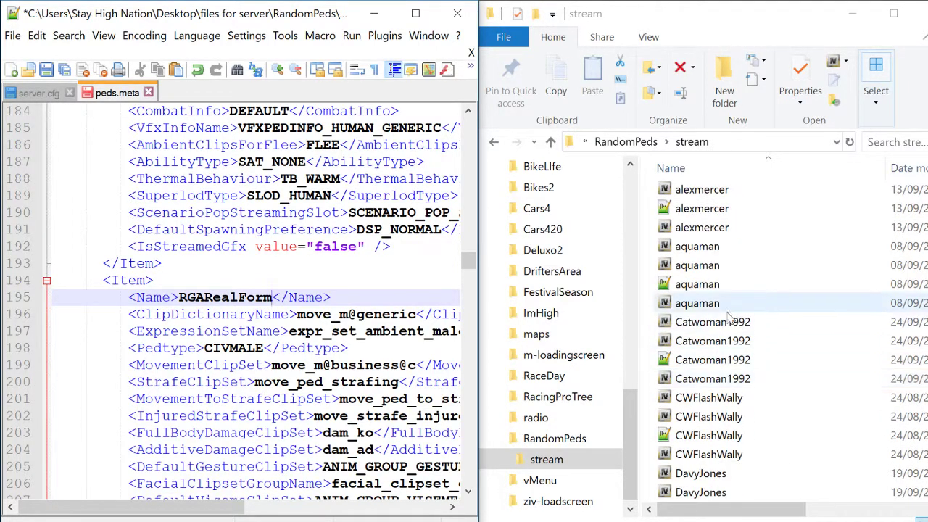
click(716, 403)
click(716, 403)
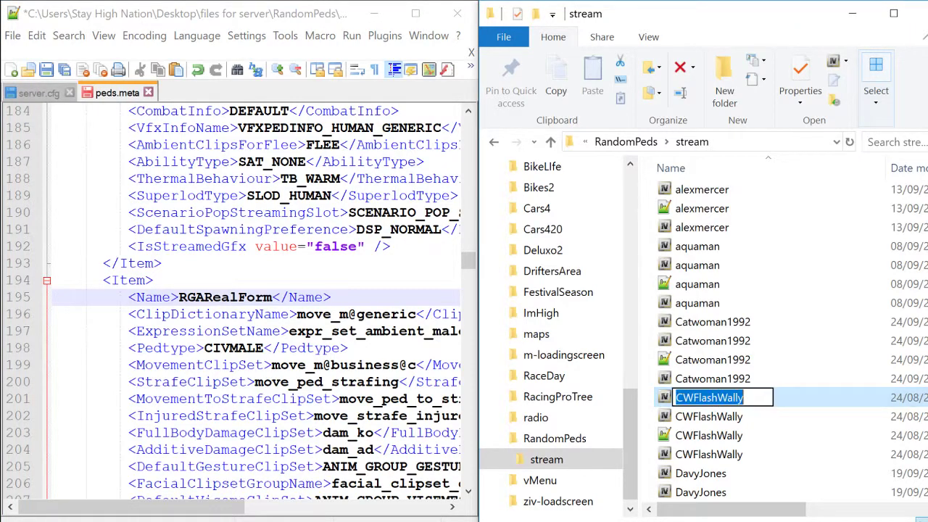
right_click(716, 404)
click(747, 248)
scroll(232, 297, down, 12)
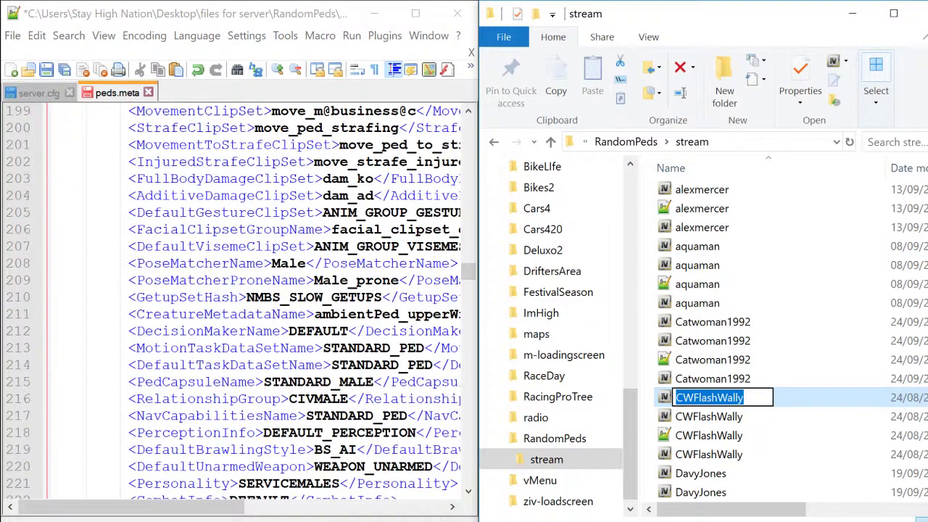
double_click(221, 331)
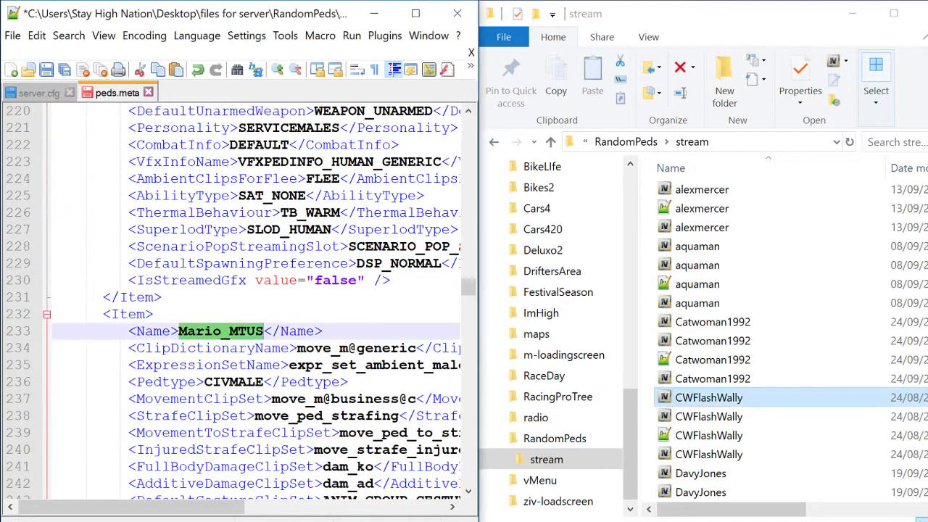
key(ctrl+v)
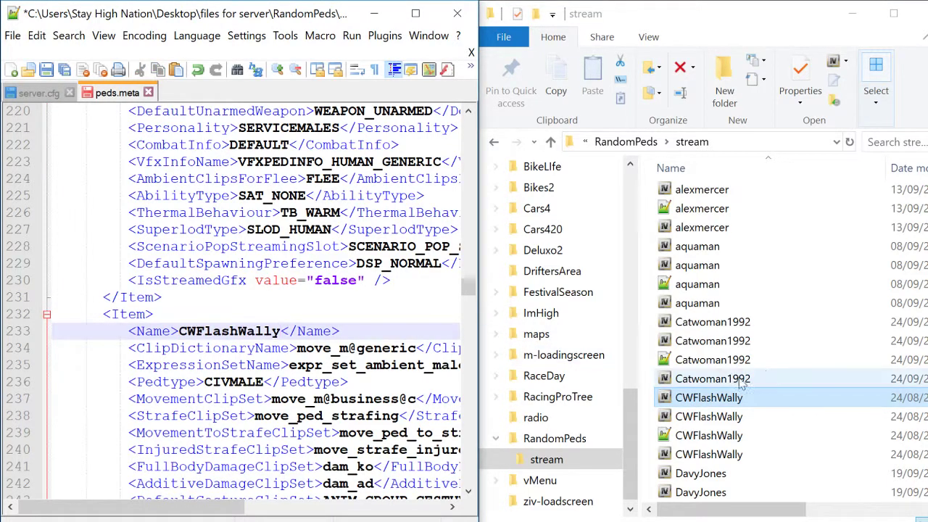
- Copy the DavyJones file name from the stream folder into the Name tag of the item following CWFlashWally in peds.meta
scroll(720, 424, down, 1)
click(721, 424)
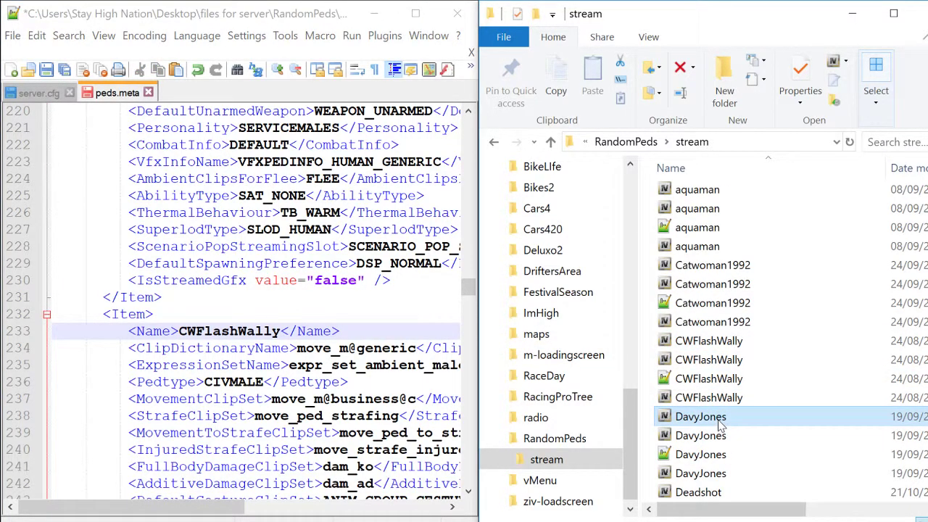
key(F2)
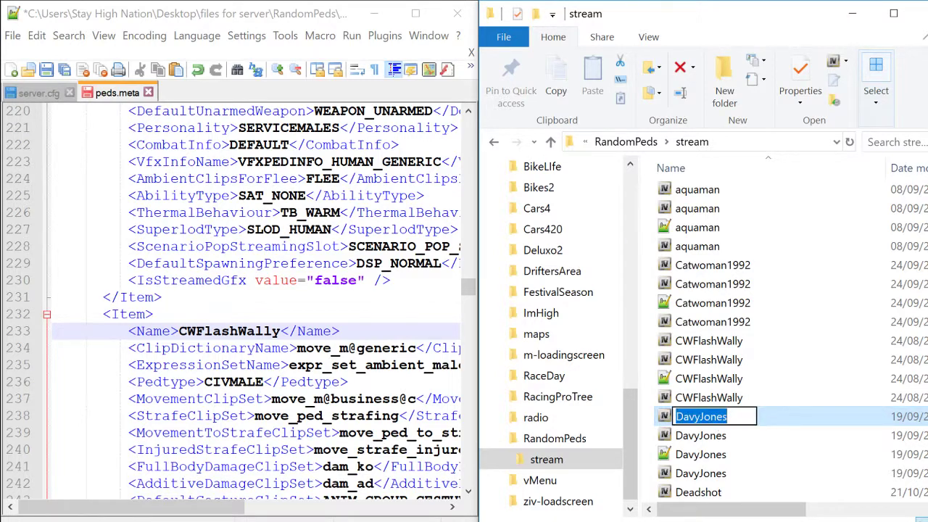
scroll(239, 297, down, 14)
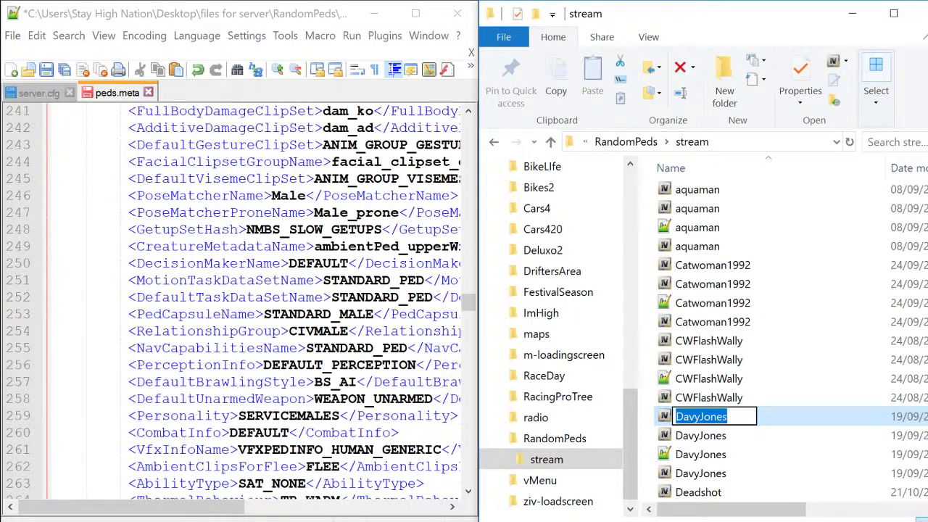
double_click(225, 263)
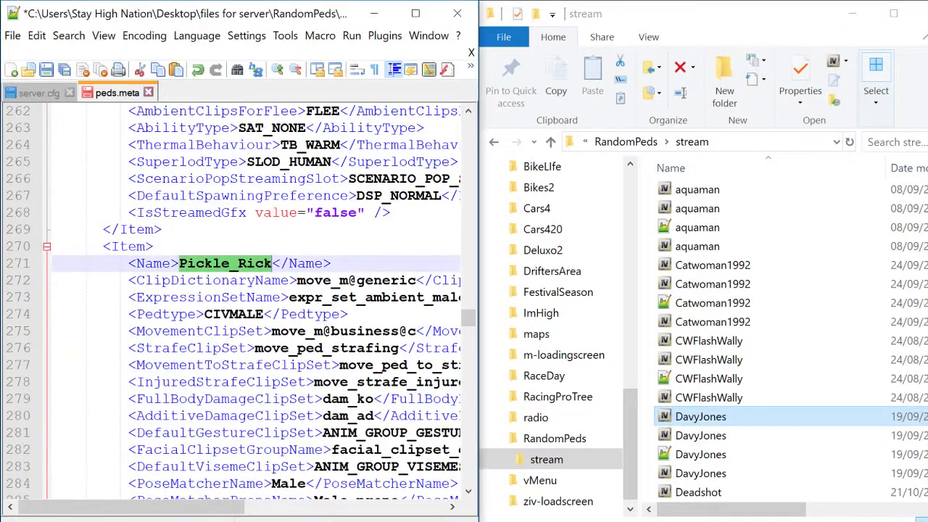
key(ctrl+v)
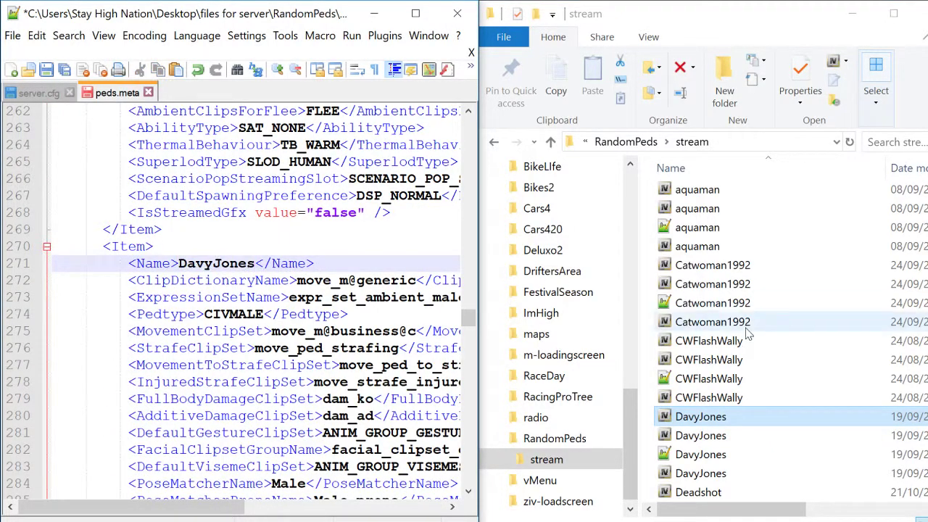
- Copy the Deadshot file name from the stream folder into the Name tag of the item following DavyJones in peds.meta
scroll(722, 362, down, 3)
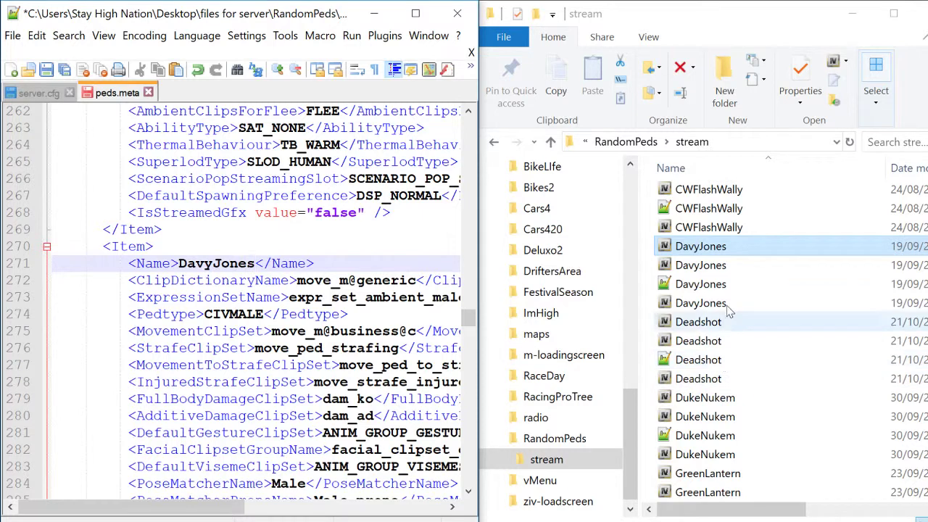
click(707, 327)
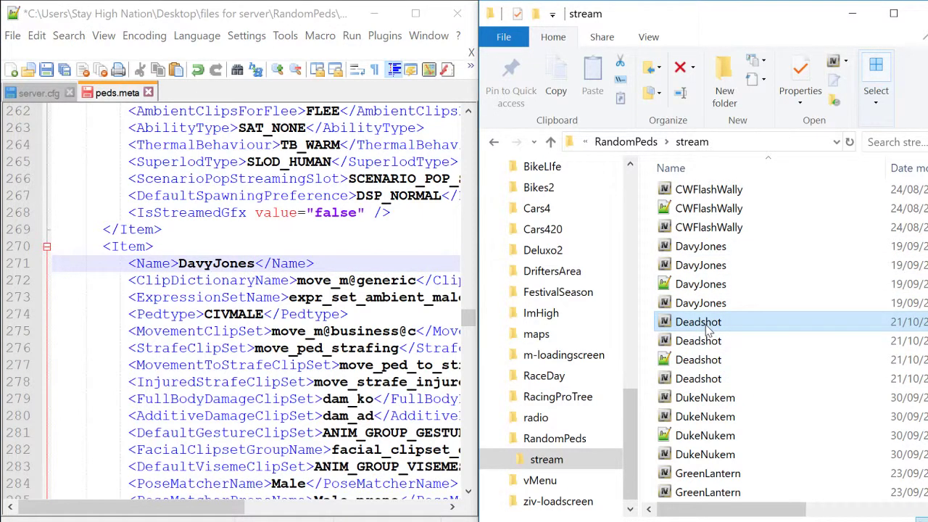
key(F2)
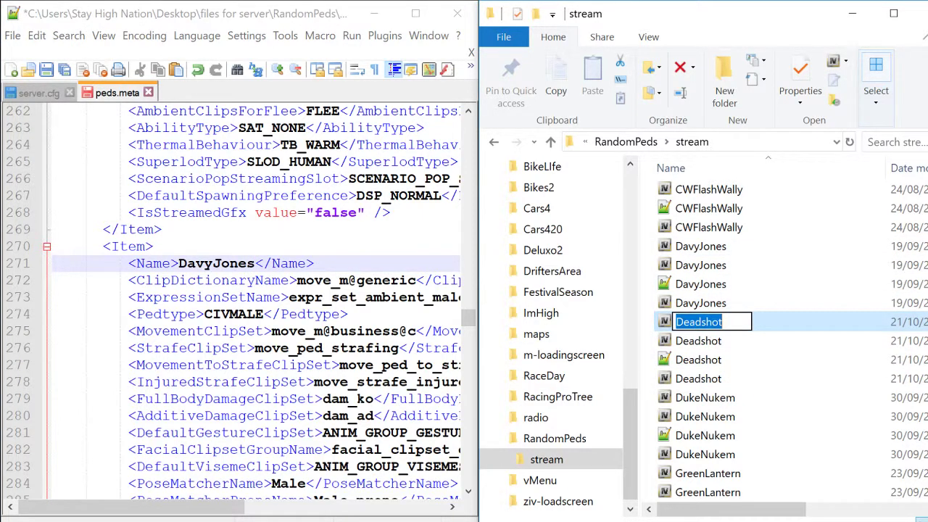
scroll(240, 290, down, 11)
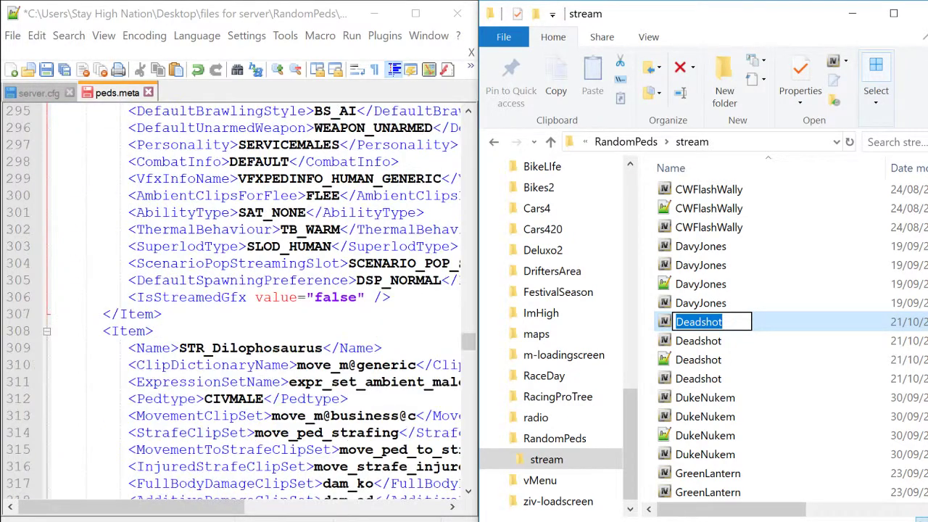
click(153, 331)
double_click(238, 349)
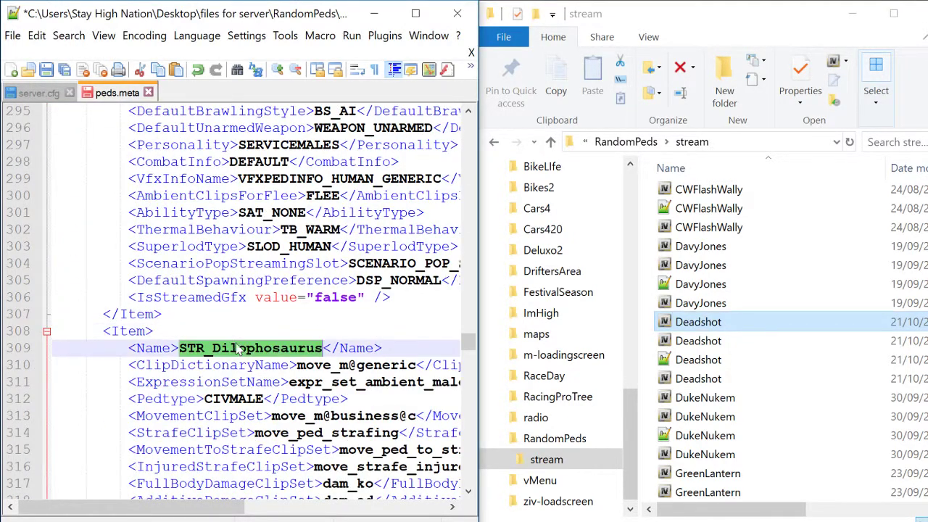
key(ctrl+v)
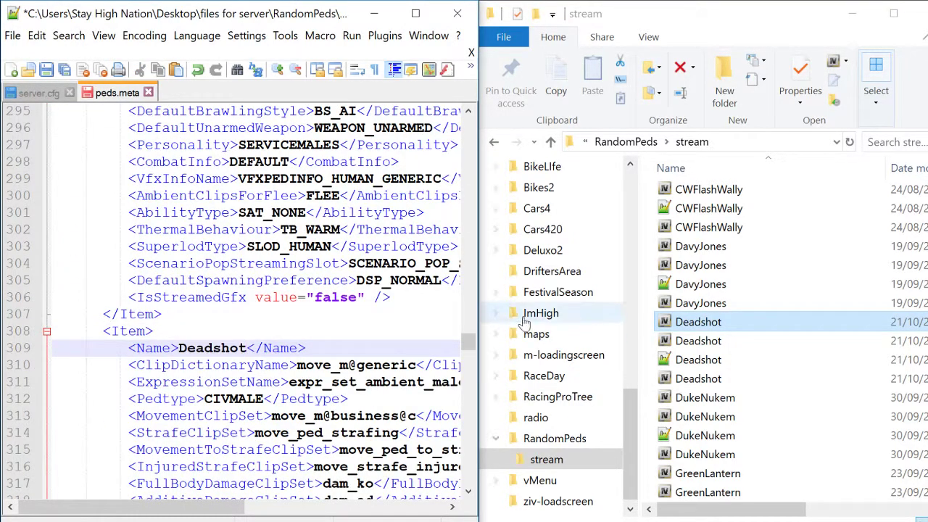
- Copy the DukeNukem file name from the stream folder into the Name tag of the item following Deadshot in peds.meta
scroll(673, 352, down, 1)
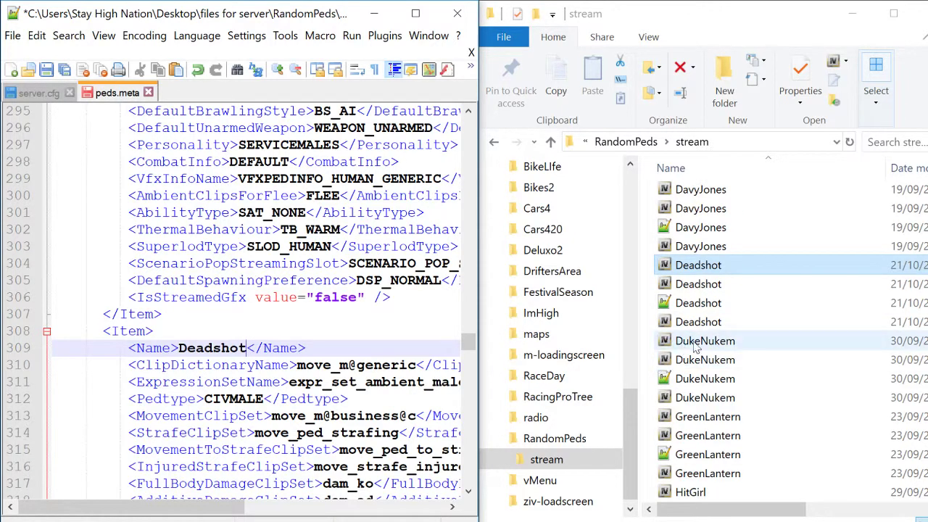
click(696, 346)
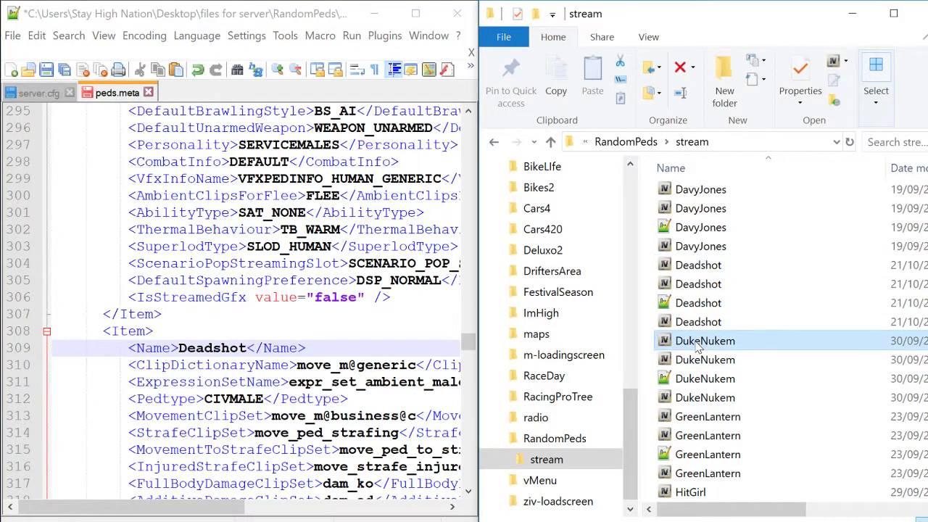
key(F2)
key(ctrl+c)
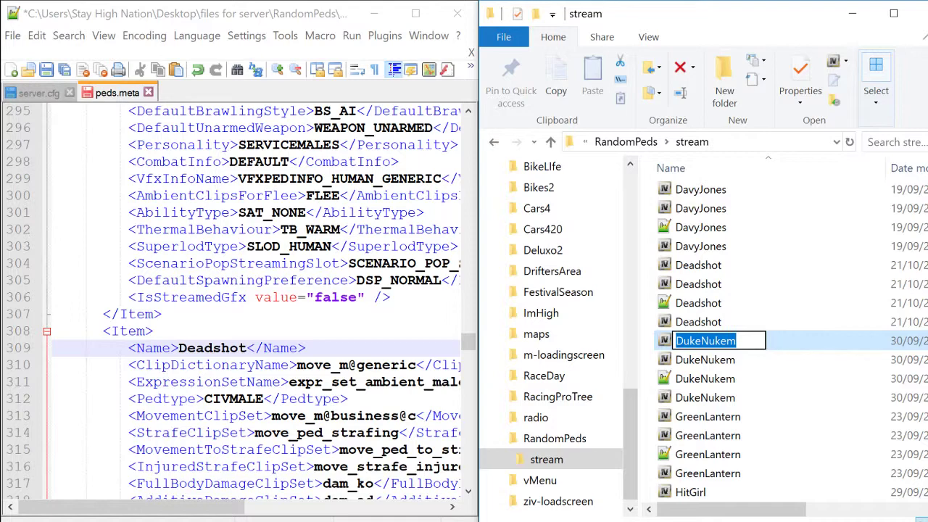
scroll(468, 304, down, 11)
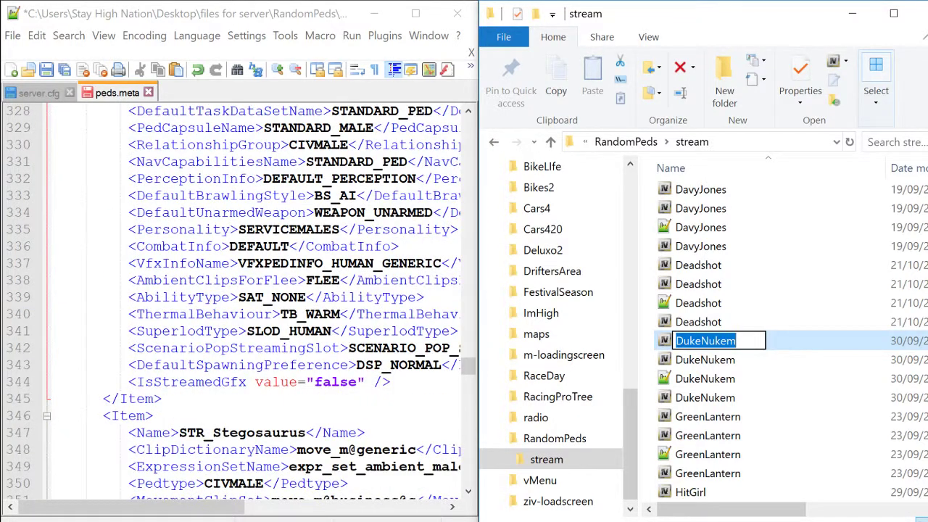
double_click(221, 433)
key(ctrl+v)
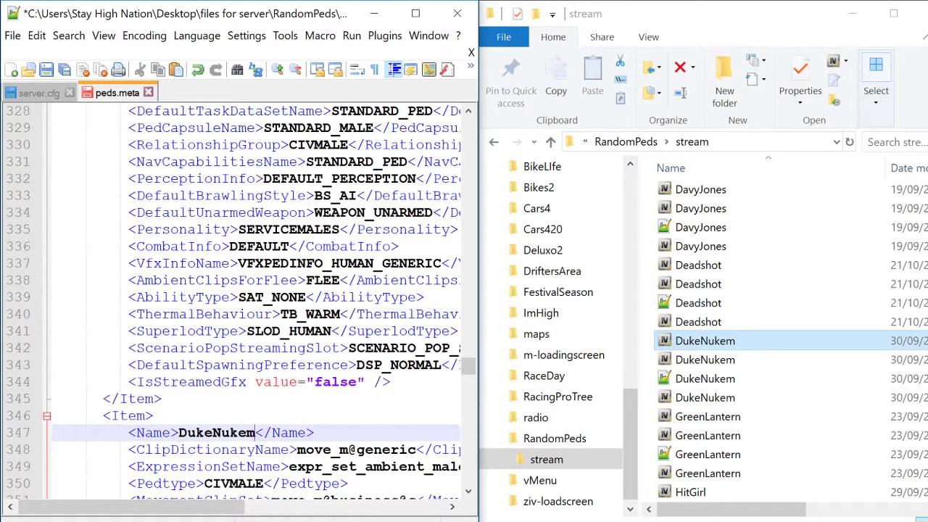
- Copy the GreenLantern file name from the stream folder into the Name tag of the item following DukeNukem in peds.meta
click(753, 419)
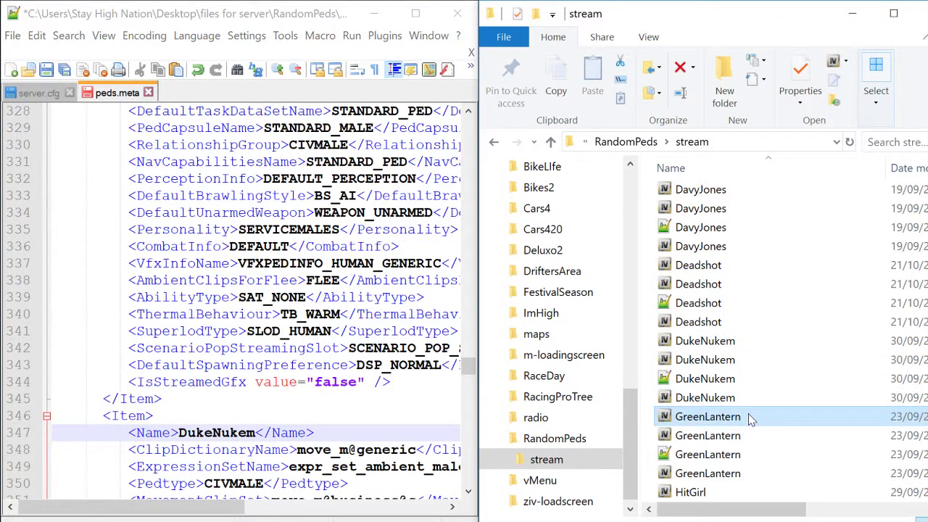
key(F2)
key(ctrl+c)
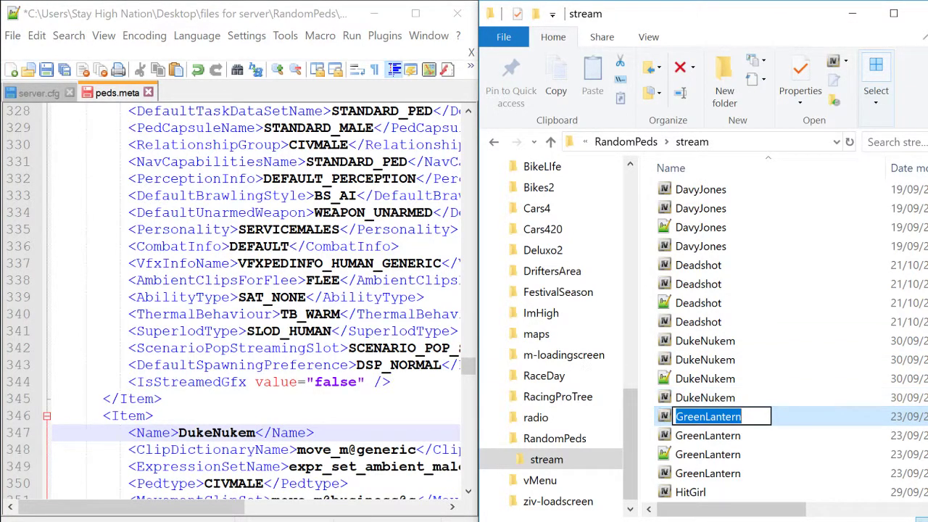
scroll(254, 290, down, 4)
scroll(254, 301, down, 11)
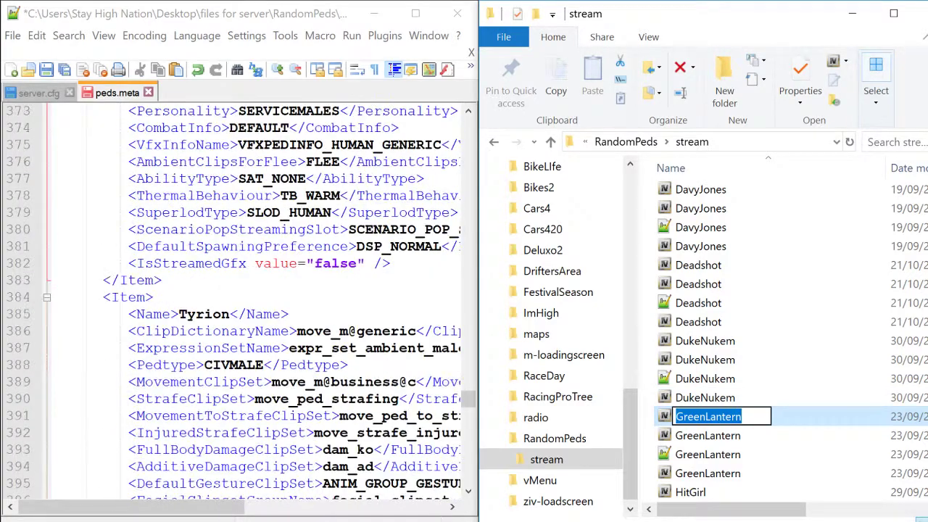
double_click(204, 314)
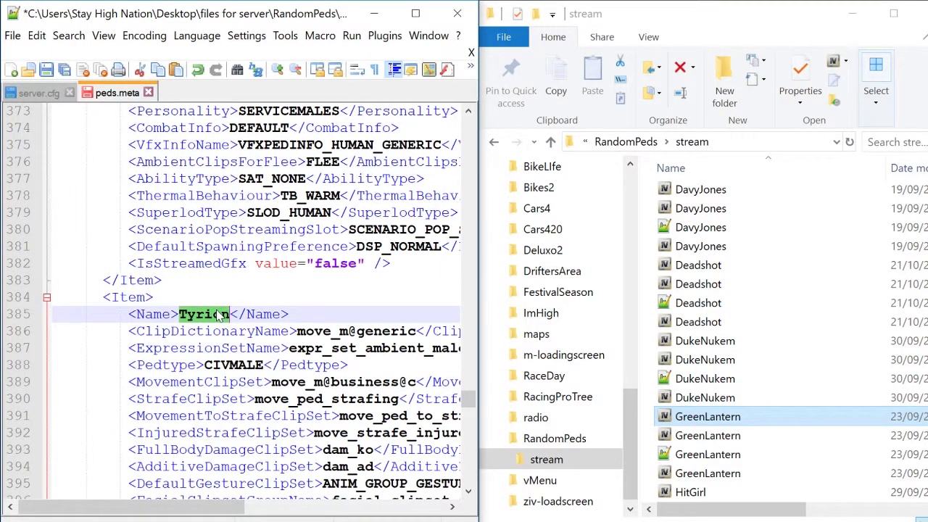
key(ctrl+v)
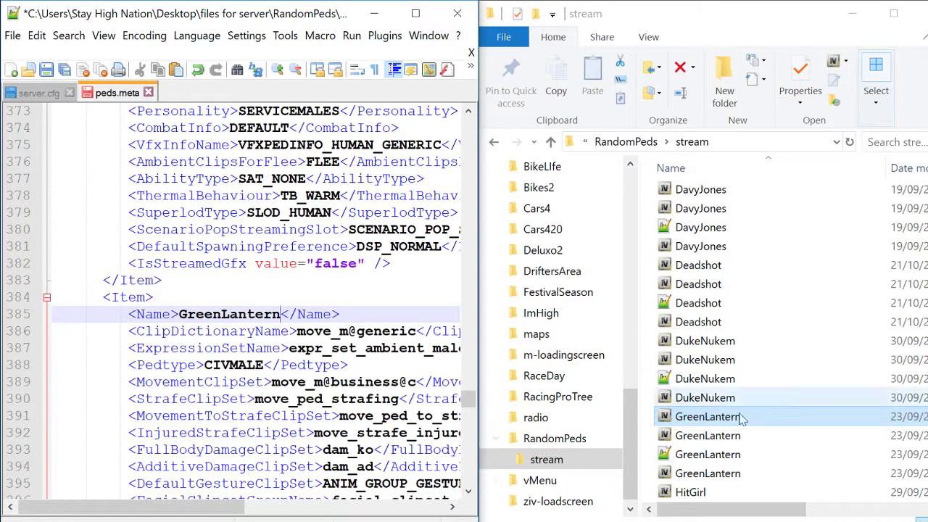
- Copy the JohnnyB file name from the stream folder into the Name tag of the item following GreenLantern in peds.meta
scroll(787, 418, down, 3)
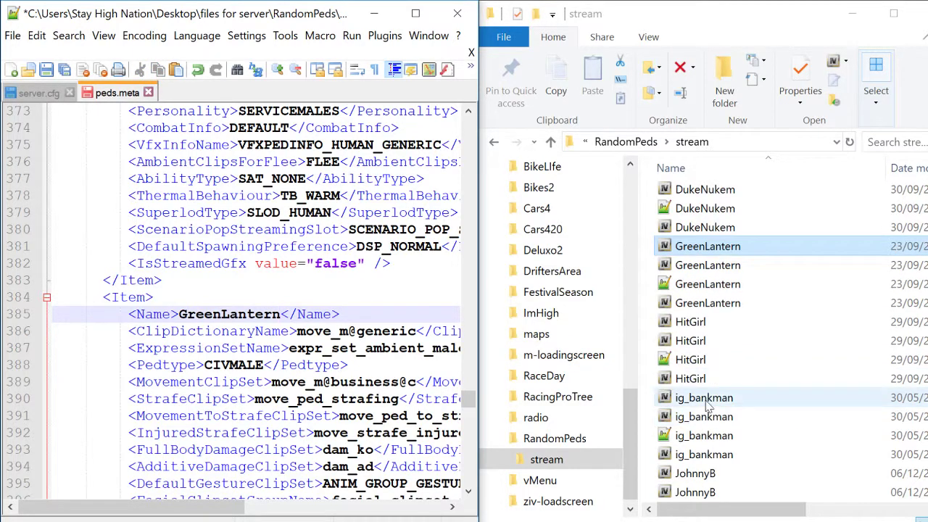
click(715, 475)
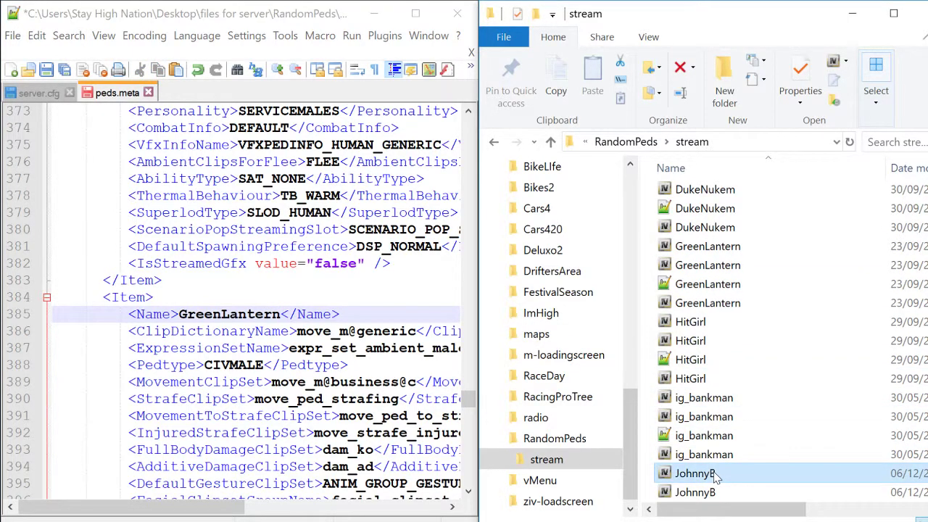
click(715, 474)
key(ctrl+c)
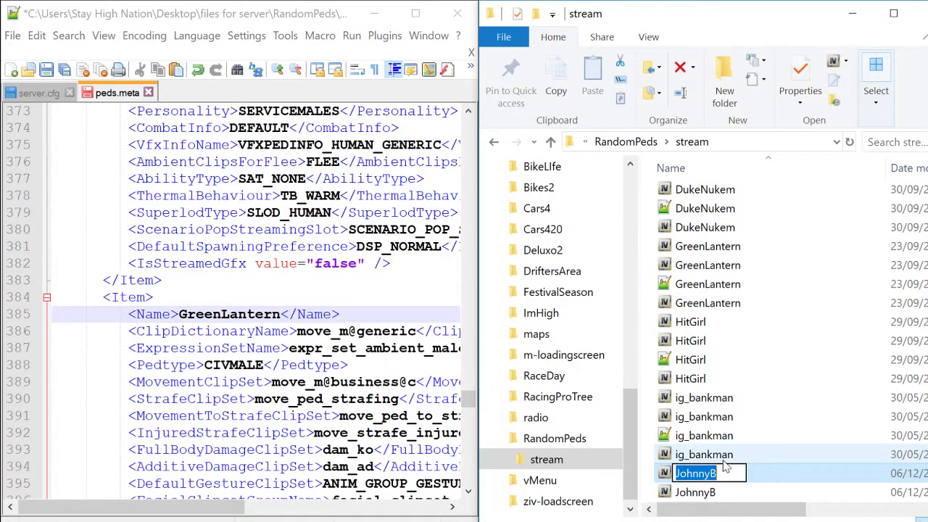
scroll(254, 304, down, 12)
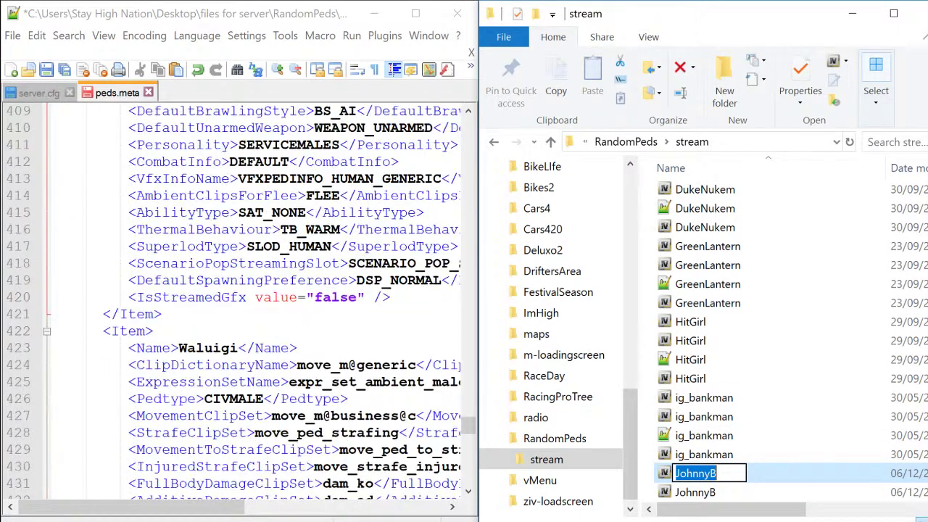
double_click(208, 349)
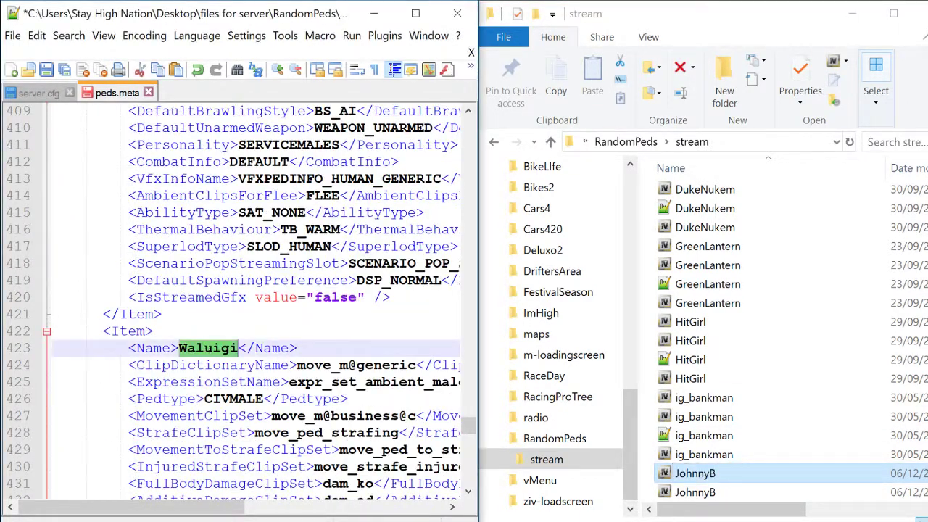
key(ctrl+v)
- Duplicate the final Wario Item block in peds.meta, adding four copies before the closing InitDatas tag
scroll(254, 305, down, 13)
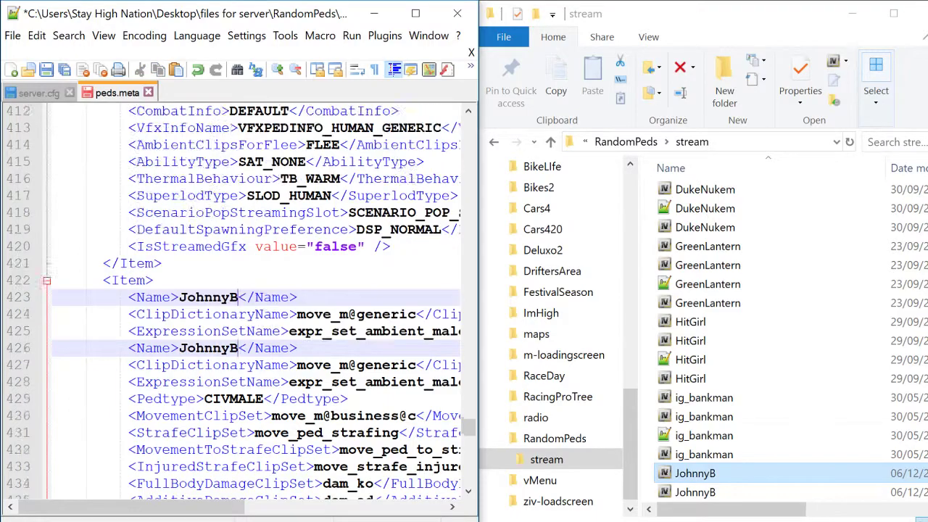
scroll(254, 305, down, 10)
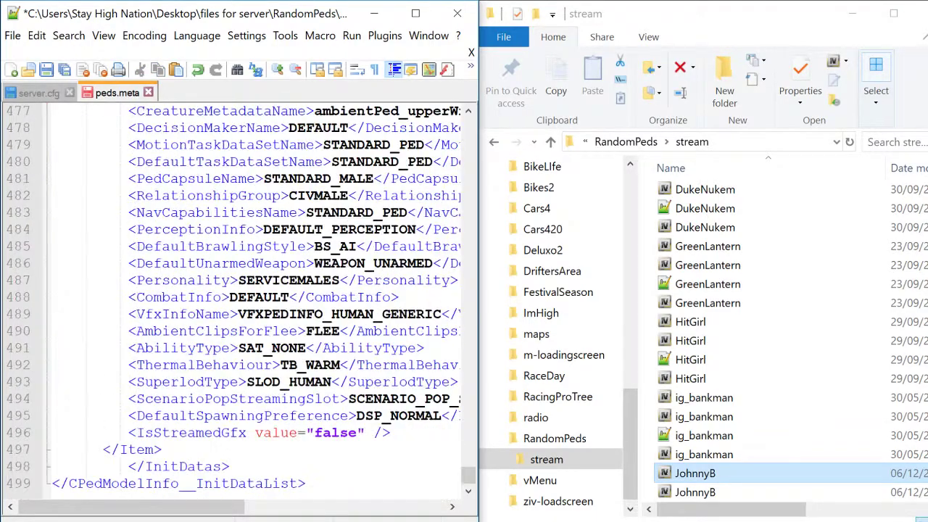
scroll(254, 305, up, 5)
scroll(844, 419, down, 4)
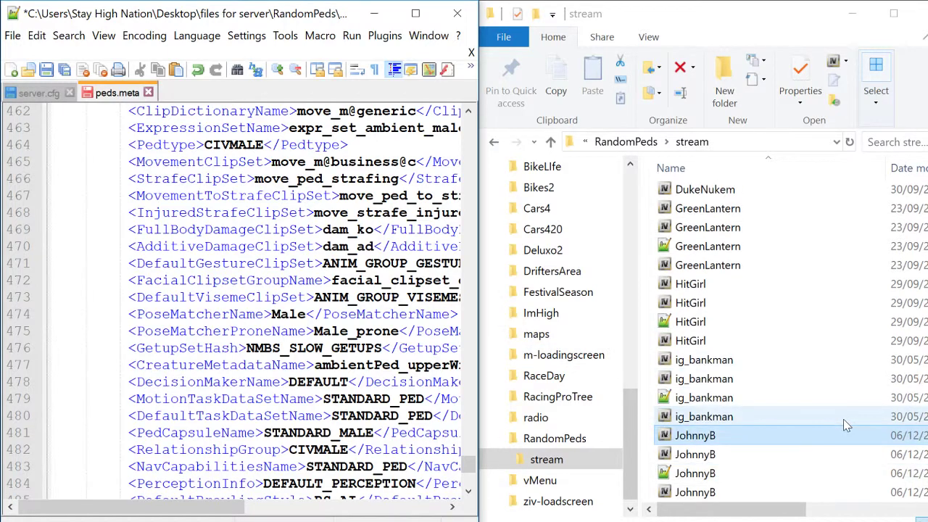
scroll(847, 425, down, 1)
scroll(847, 425, up, 5)
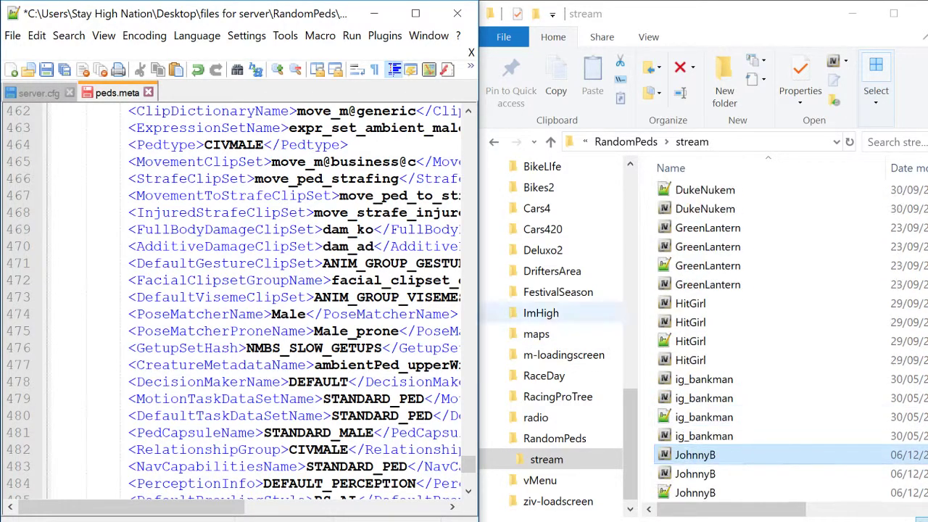
scroll(7, 232, up, 2)
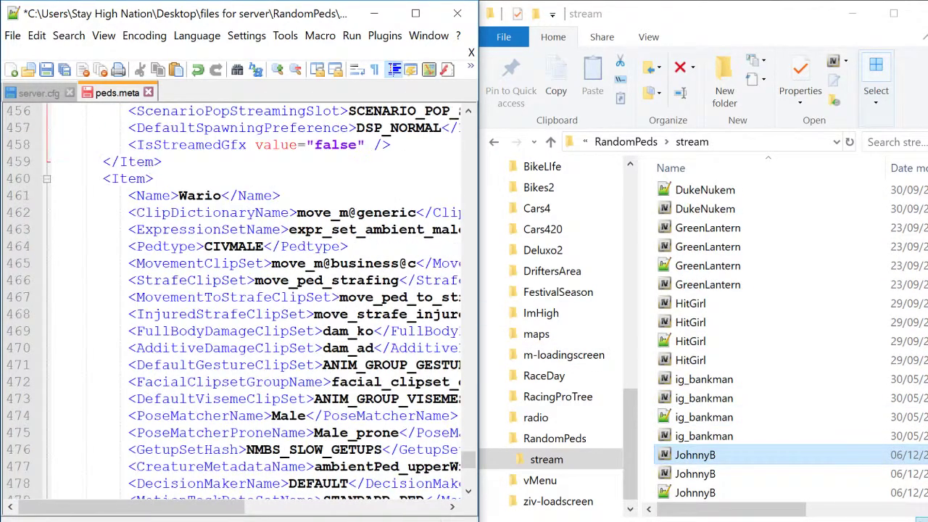
click(45, 180)
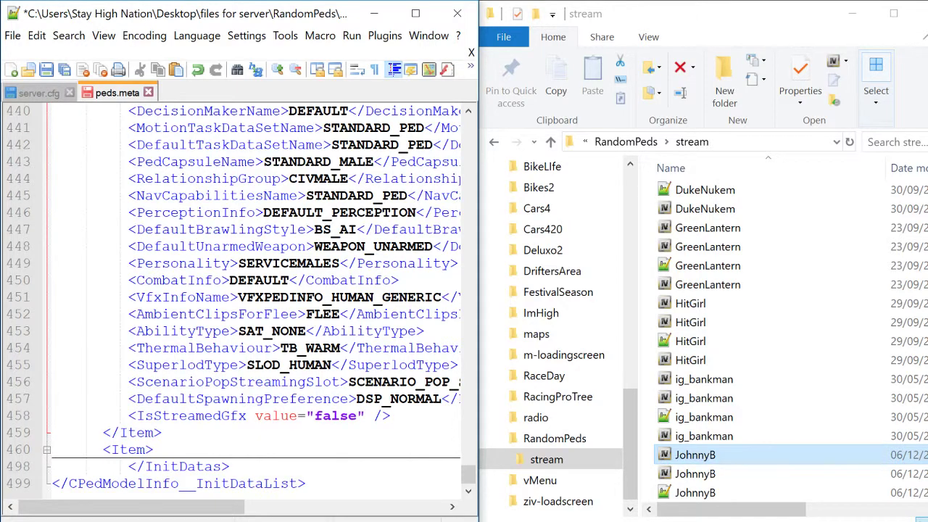
click(18, 449)
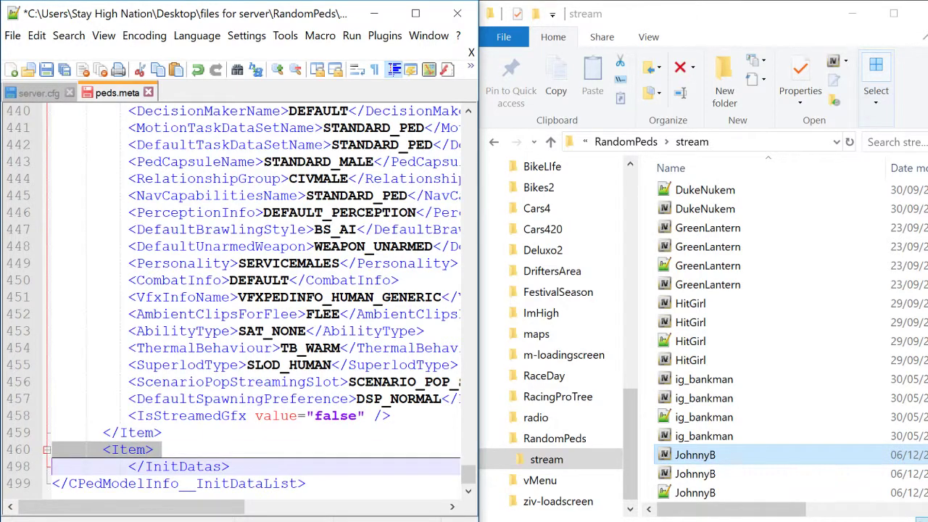
key(ctrl+v)
key(ctrl+v)
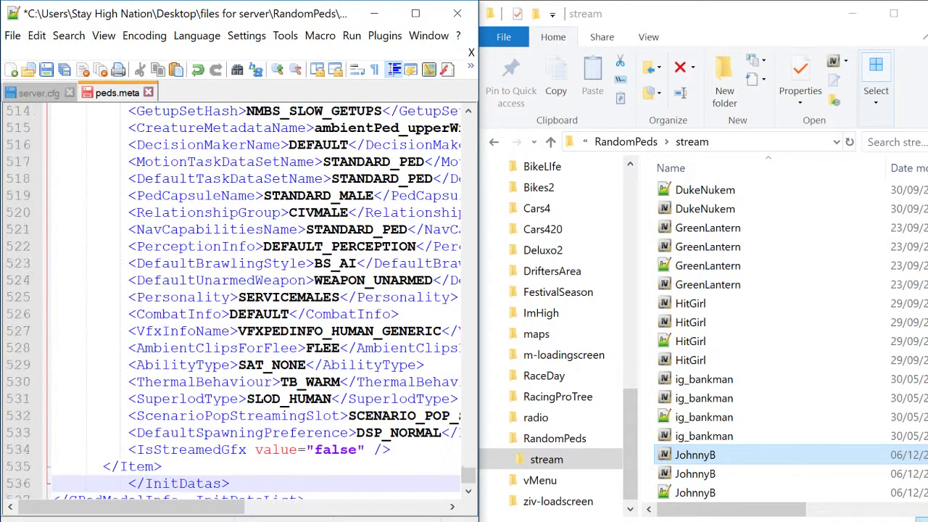
key(ctrl+v)
key(ctrl+v)
key(ctrl+v)
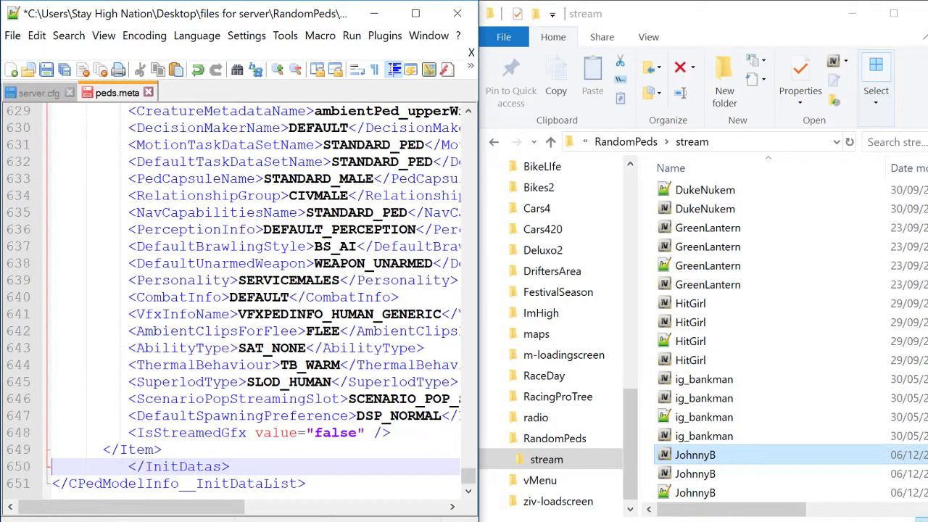
- Add two more copies of the Wario Item block at the end of the list in peds.meta
scroll(254, 298, up, 20)
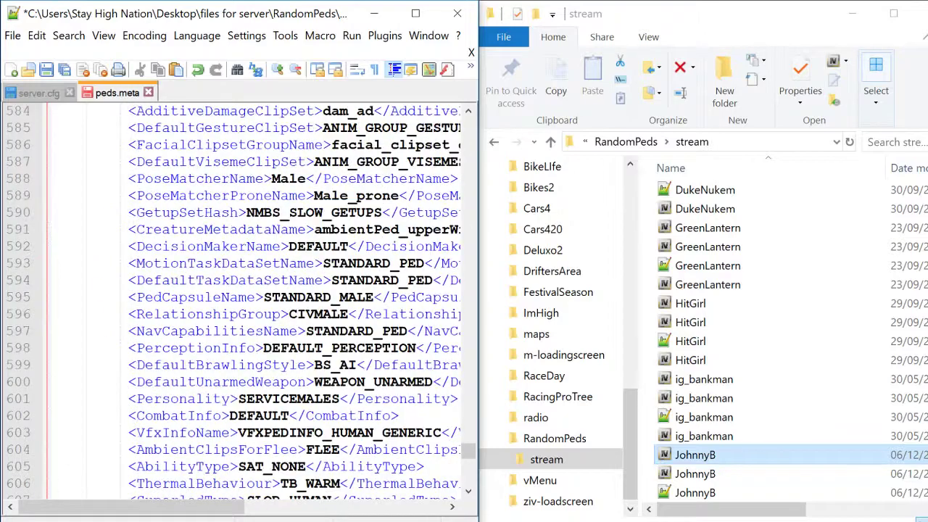
scroll(254, 298, up, 13)
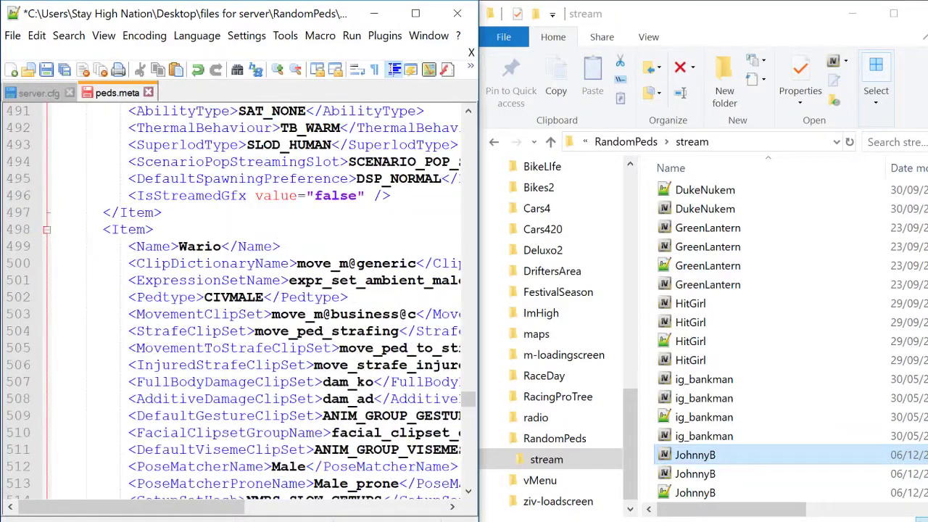
key(Down)
key(Down)
key(Down)
key(Down)
key(Down)
key(Down)
key(Down)
key(Down)
key(Down)
key(Down)
key(Down)
key(Down)
key(Down)
key(Down)
key(Down)
key(Down)
key(Down)
key(Down)
key(Down)
key(Down)
key(Down)
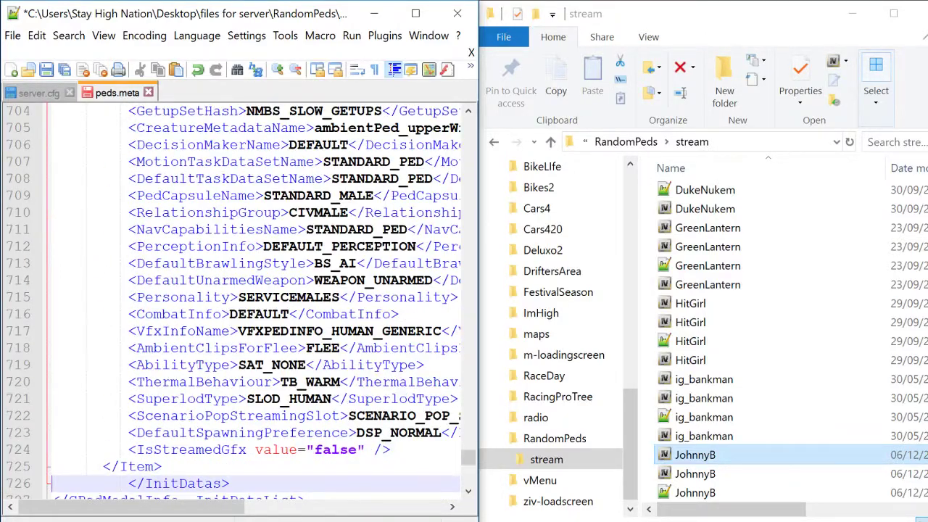
- Copy the Joker file name from the stream folder into the Name tag of the item following JohnnyB in peds.meta
scroll(254, 297, up, 20)
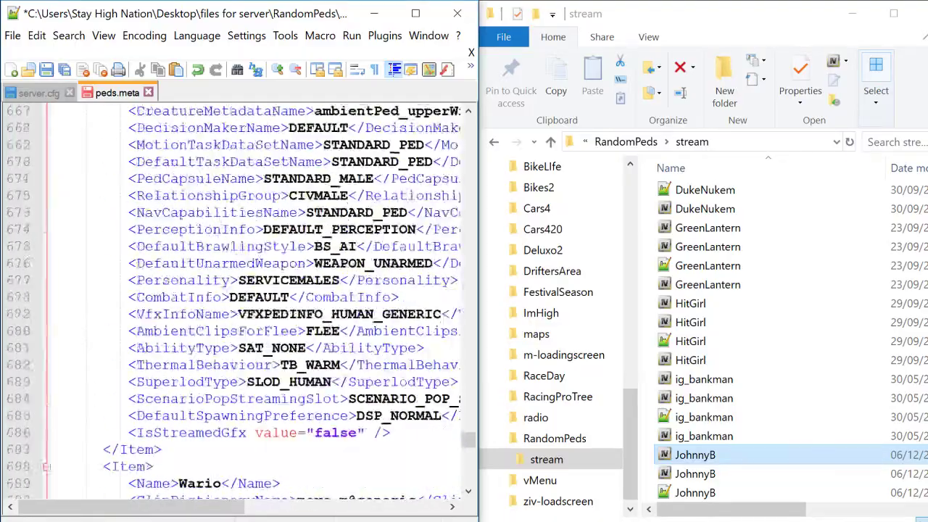
scroll(254, 297, up, 20)
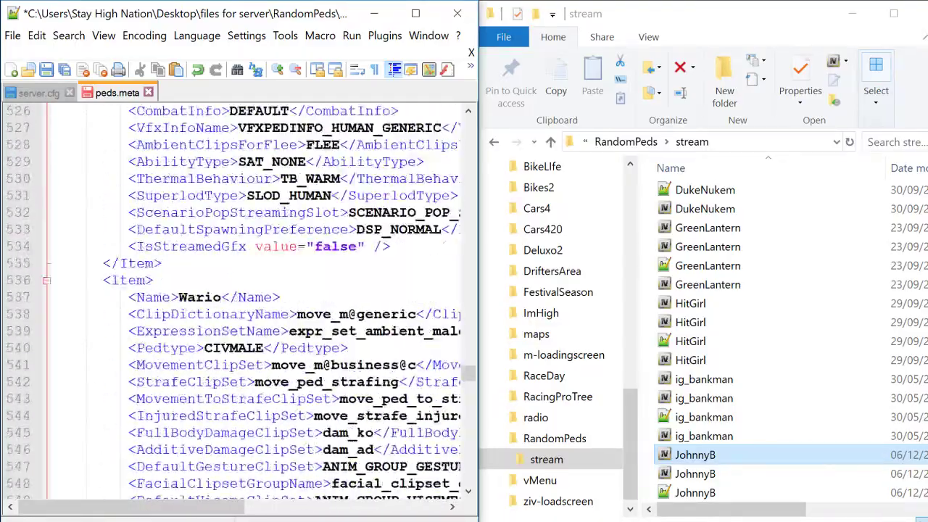
scroll(254, 297, up, 20)
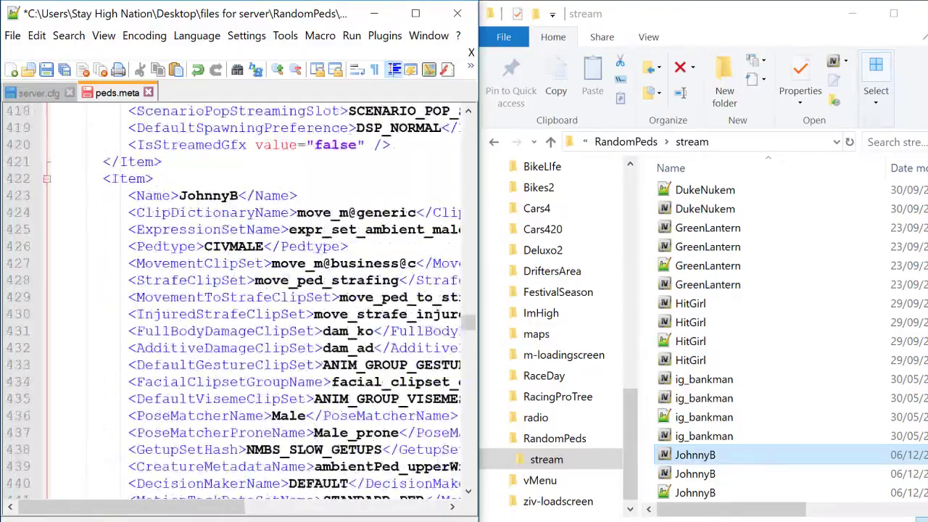
scroll(254, 297, up, 3)
scroll(253, 297, down, 20)
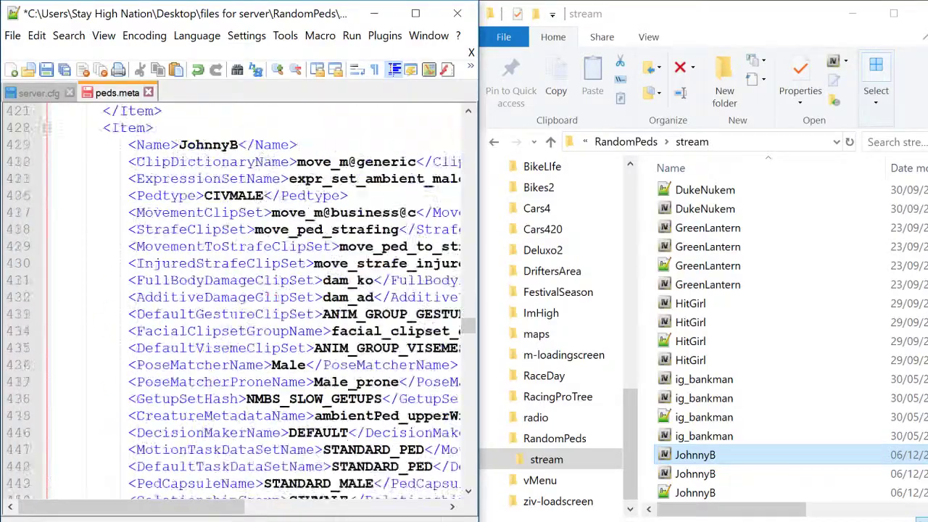
scroll(254, 297, down, 2)
scroll(253, 298, up, 14)
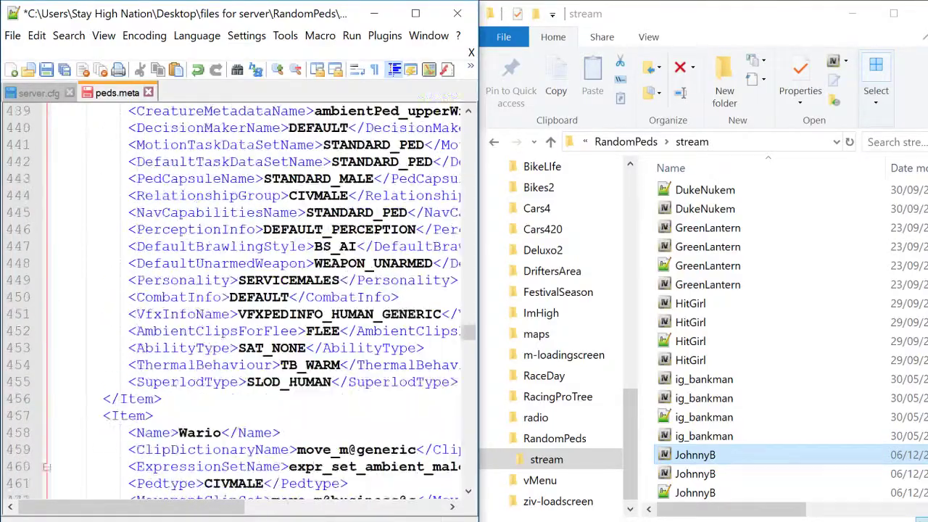
scroll(254, 298, down, 13)
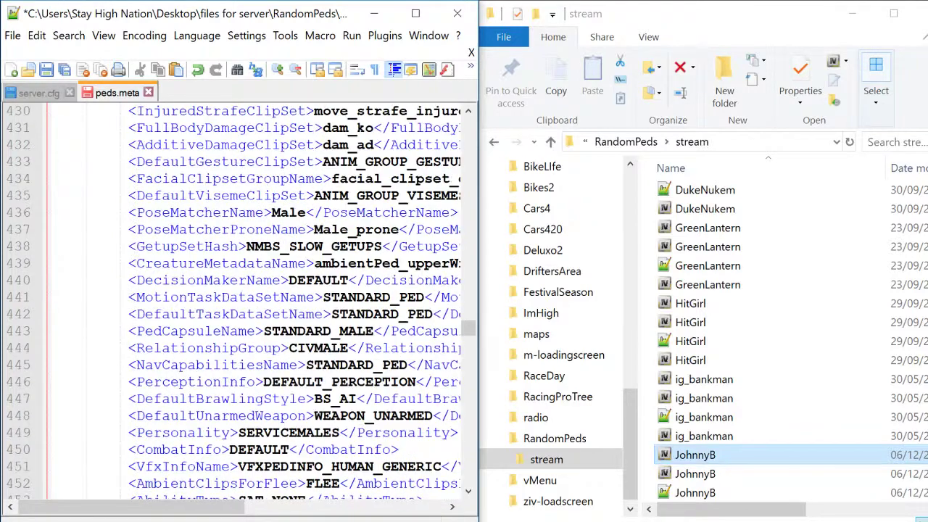
scroll(829, 438, down, 3)
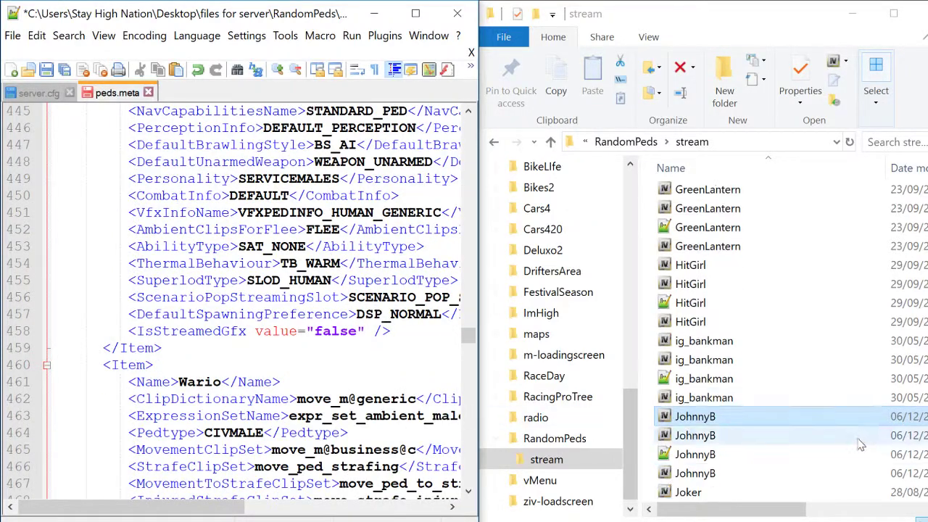
click(710, 382)
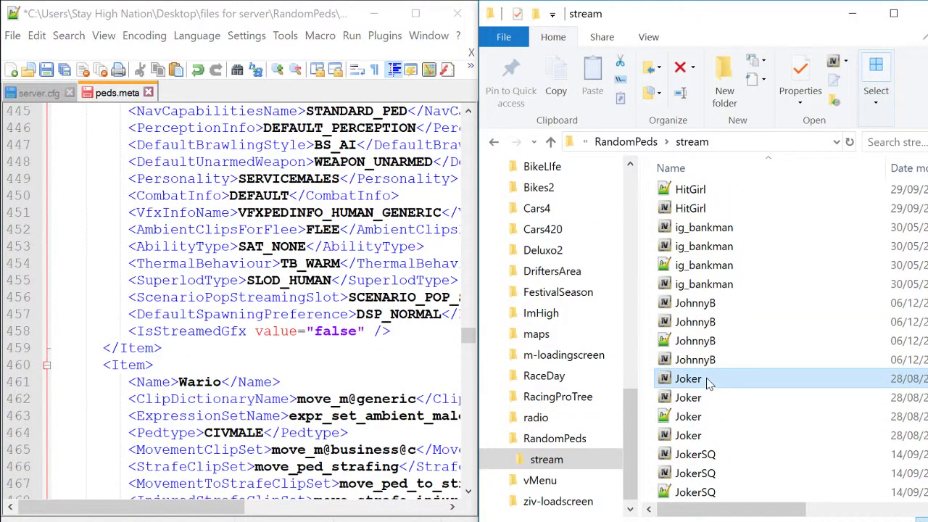
key(F2)
key(ctrl+c)
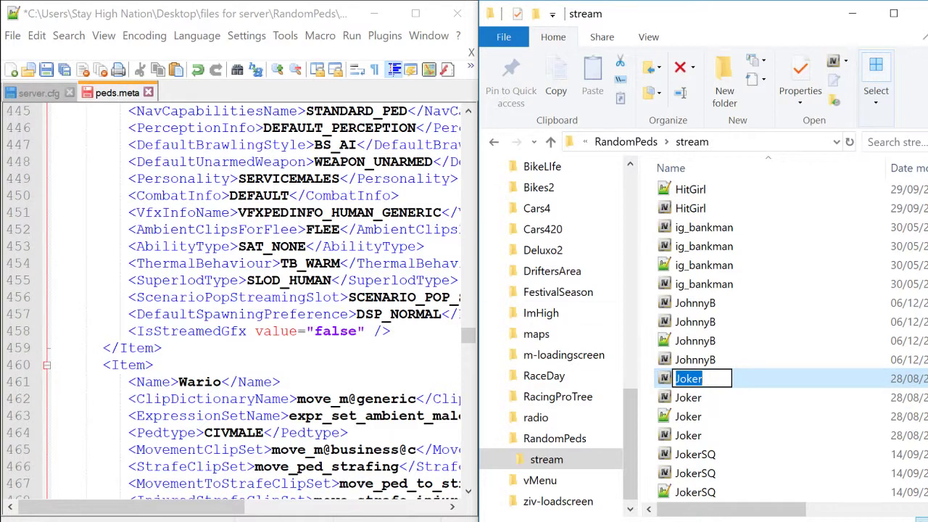
double_click(199, 382)
key(ctrl+v)
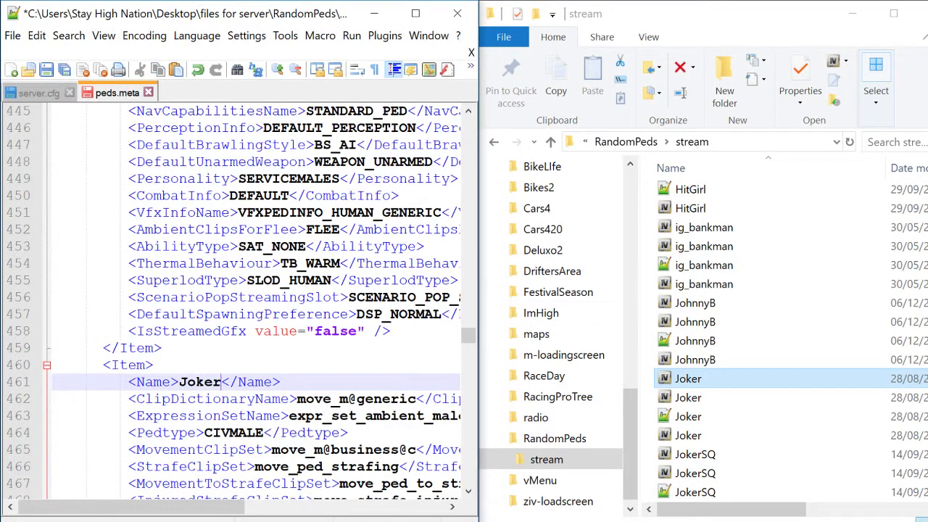
- Copy the JokerSQ file name from the stream folder into the Name tag of the item following Joker in peds.meta
scroll(239, 297, down, 14)
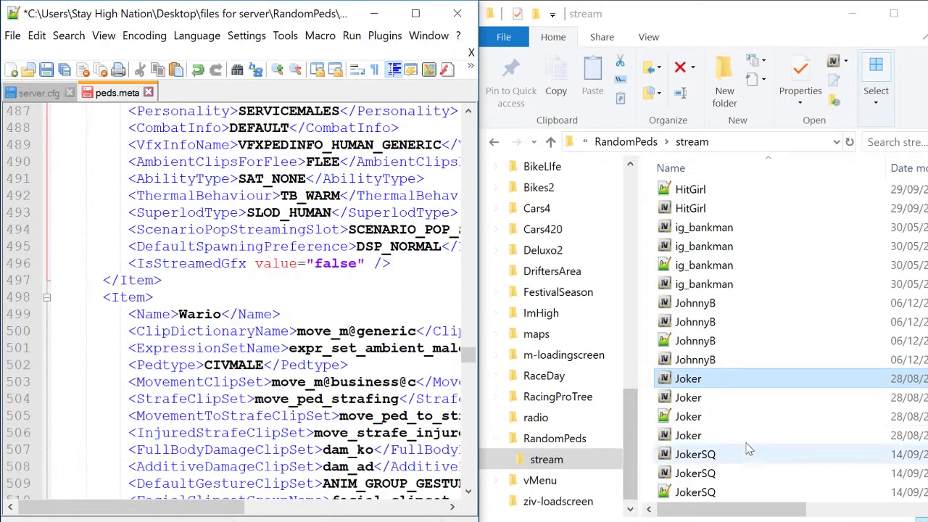
scroll(750, 450, down, 1)
click(726, 403)
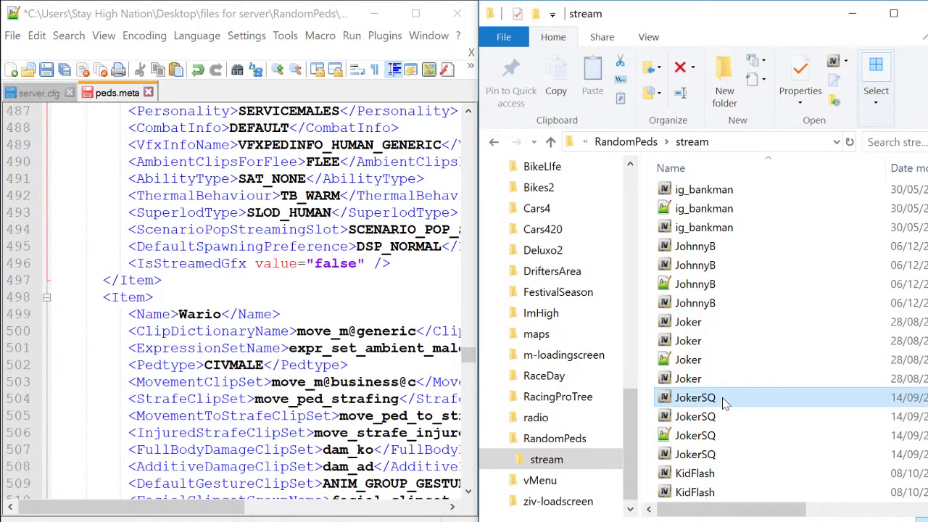
key(F2)
key(ctrl+c)
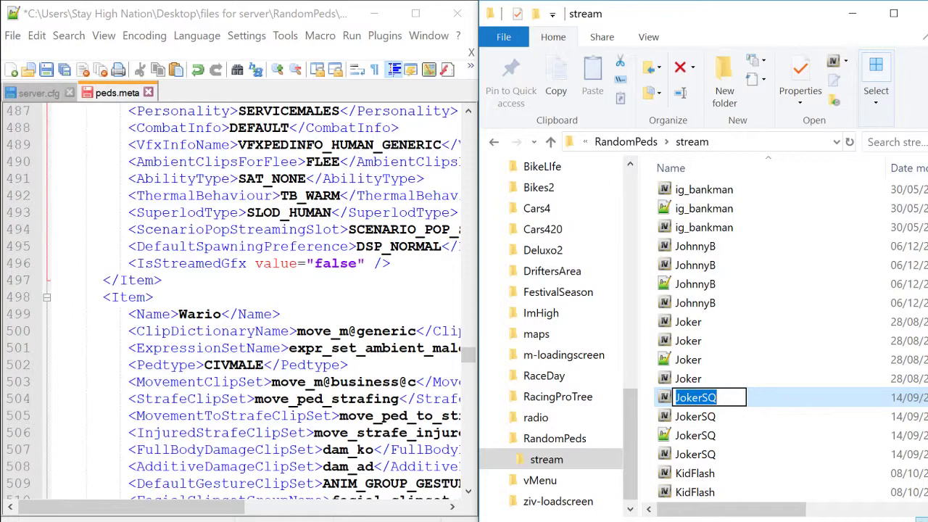
scroll(240, 297, down, 8)
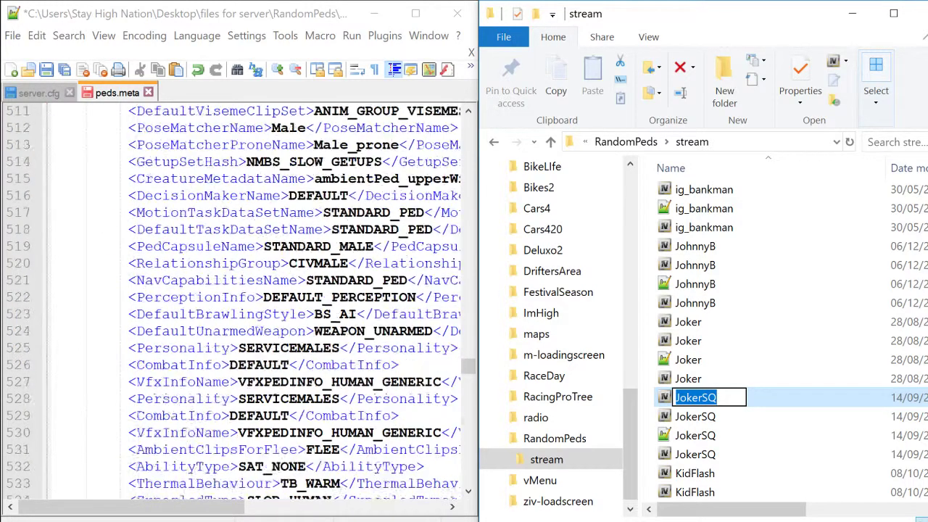
scroll(240, 298, up, 7)
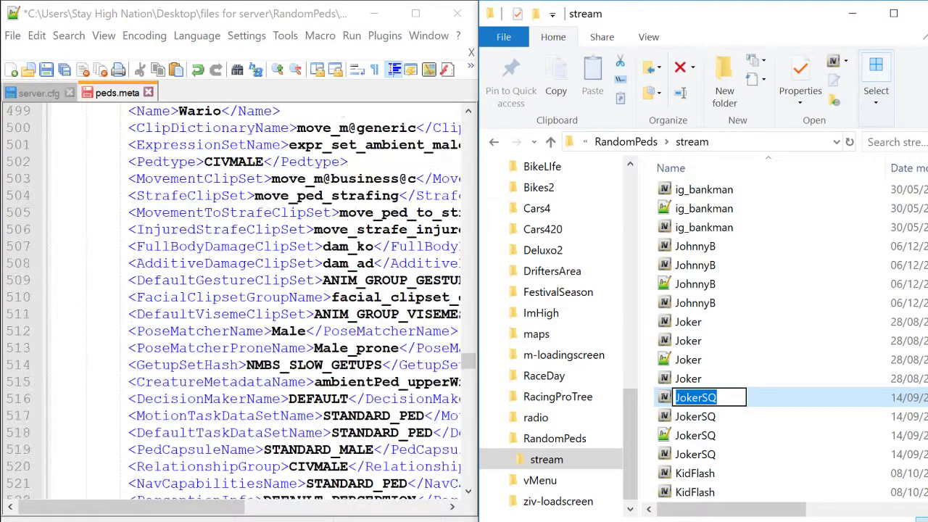
click(200, 264)
double_click(199, 264)
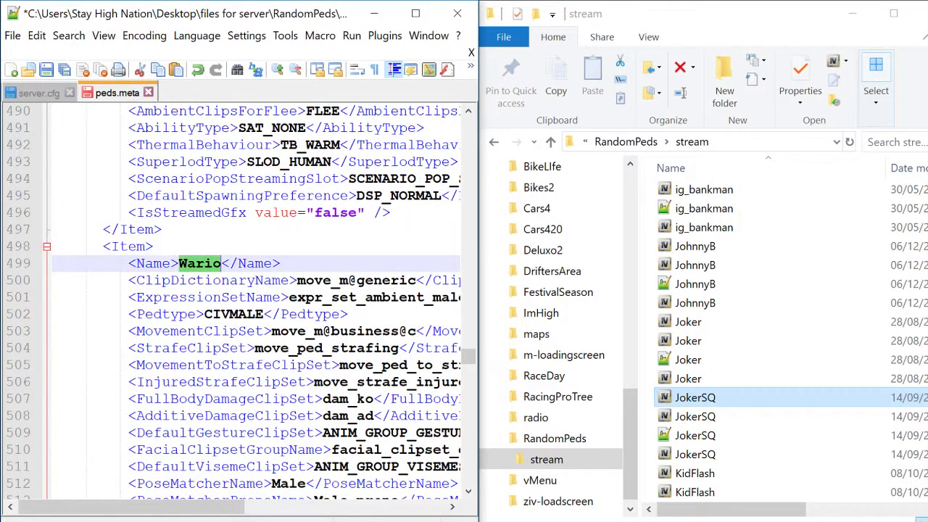
key(ctrl+v)
- Copy the KidFlash file name from the stream folder into the Name tag of the item following JokerSQ in peds.meta
scroll(696, 363, down, 2)
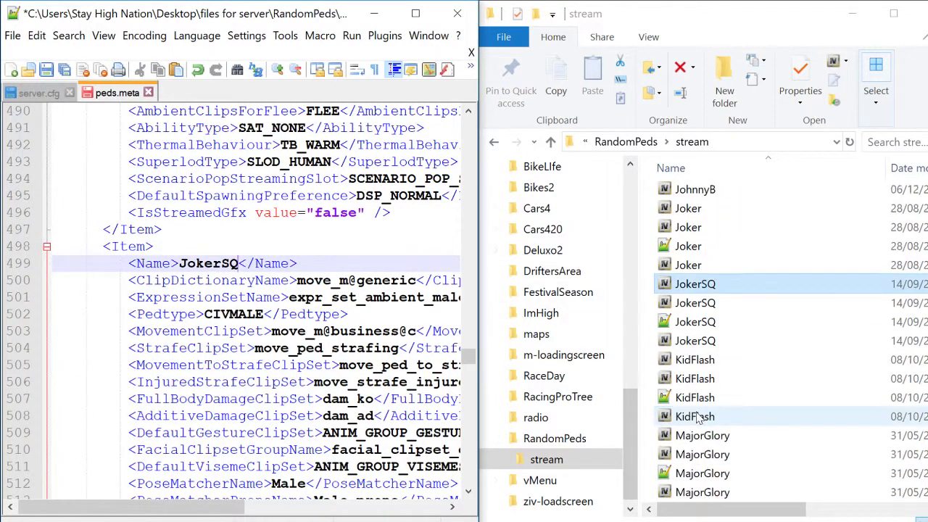
click(715, 363)
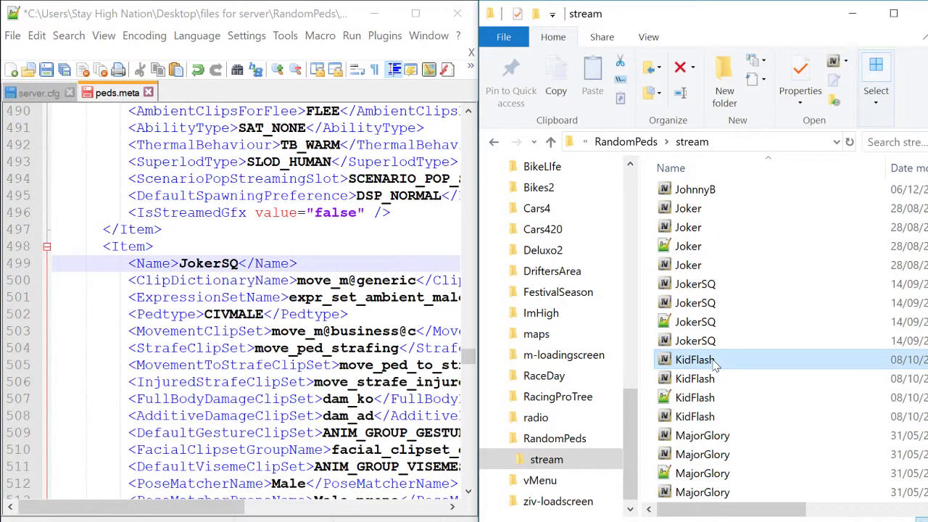
click(715, 362)
key(ctrl+c)
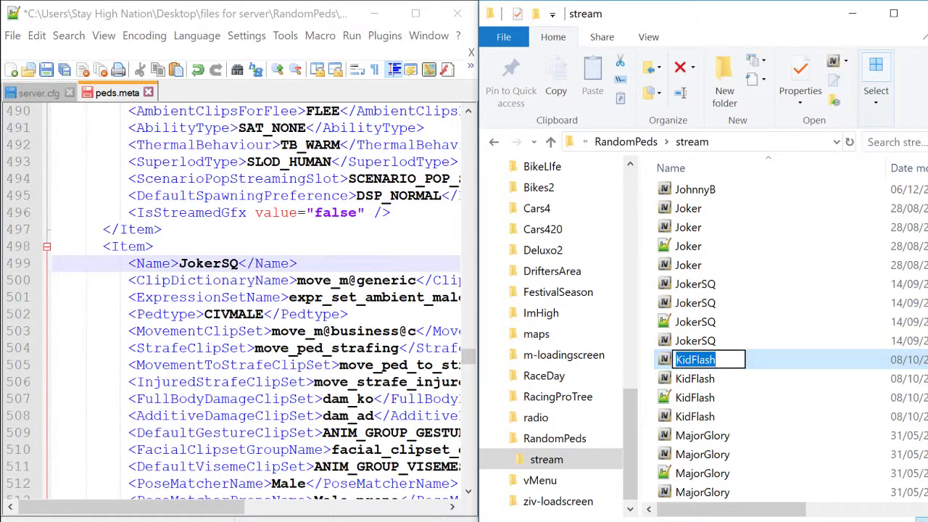
scroll(239, 297, down, 12)
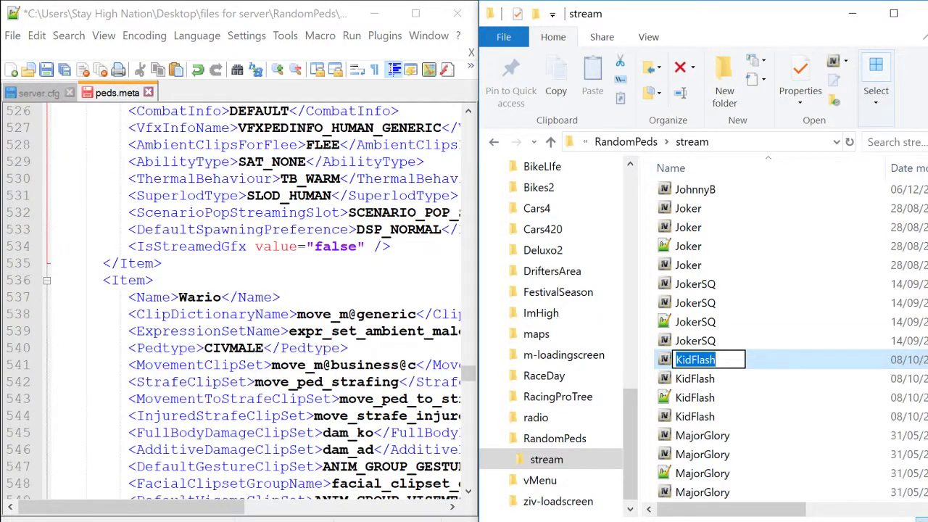
double_click(216, 298)
key(ctrl+v)
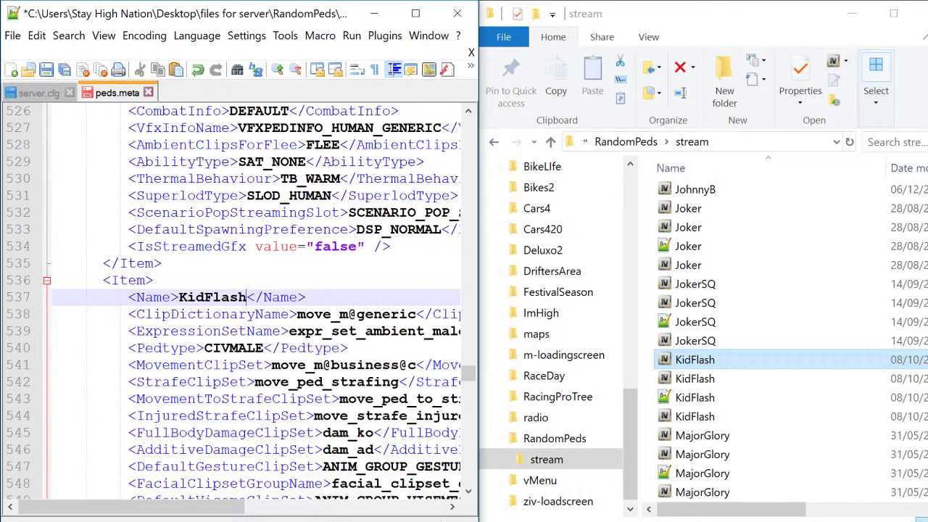
- Copy the MajorGlory file name from the stream folder into the Name tag of the item following KidFlash in peds.meta
click(733, 436)
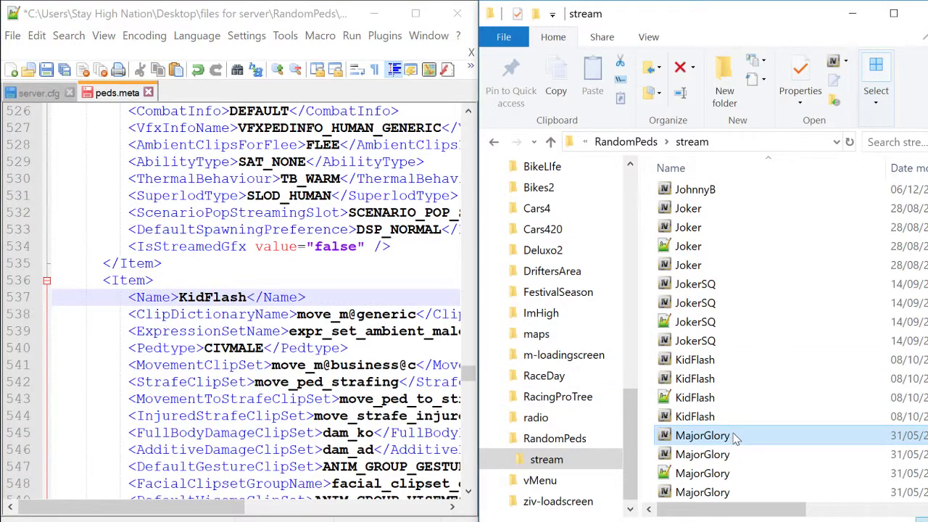
key(F2)
key(ctrl+c)
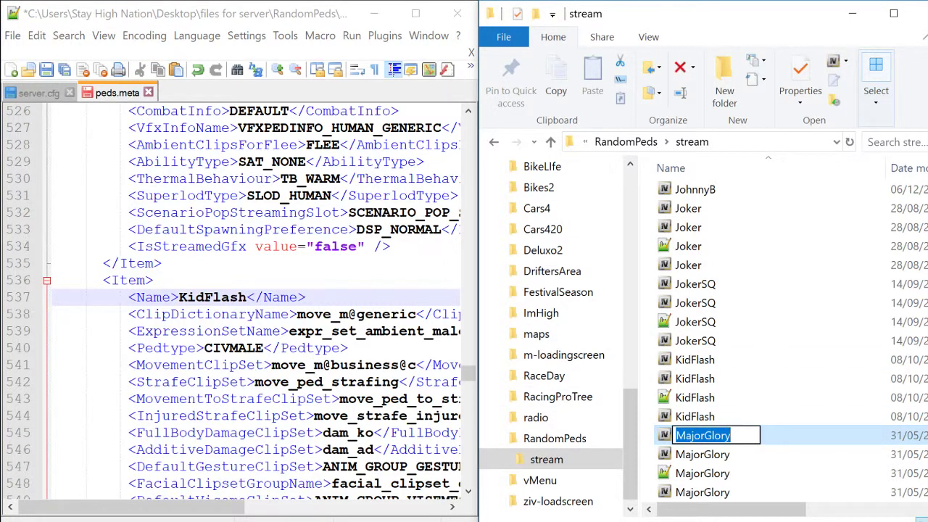
scroll(221, 331, down, 12)
click(221, 330)
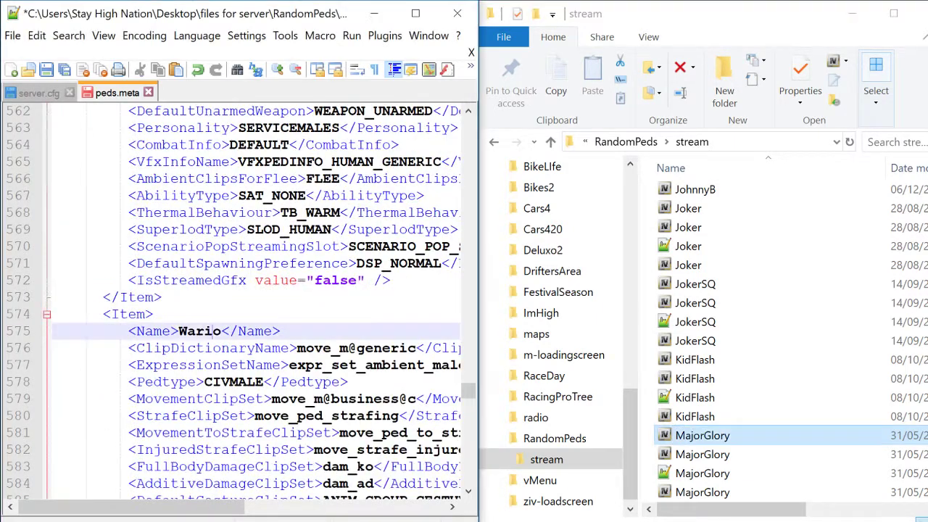
double_click(216, 332)
key(ctrl+v)
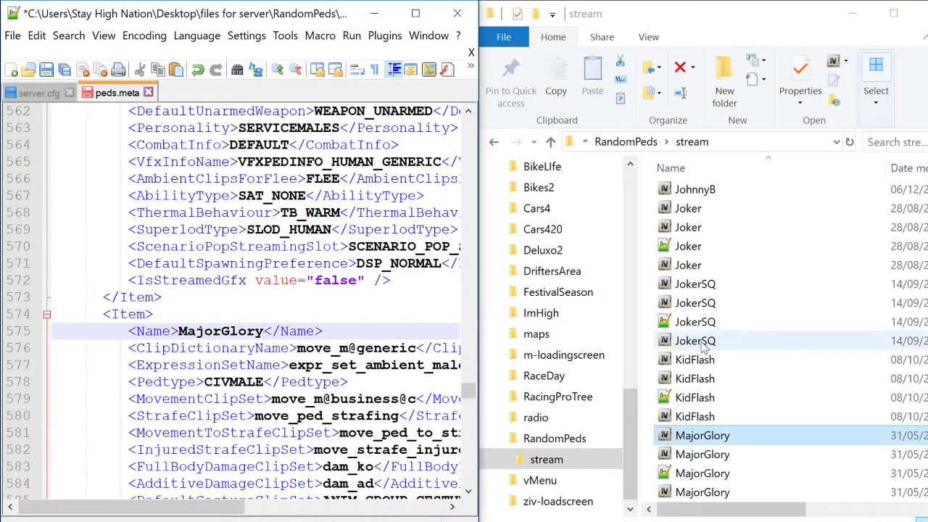
- Copy the MaxPayne1 file name from the stream folder into the Name tag of the item following MajorGlory in peds.meta
scroll(698, 440, down, 2)
click(704, 397)
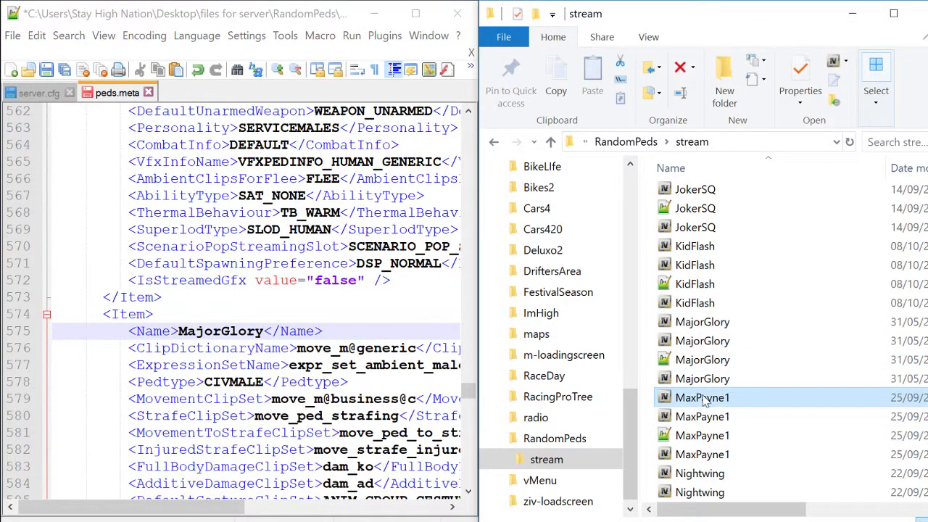
key(F2)
key(ctrl+c)
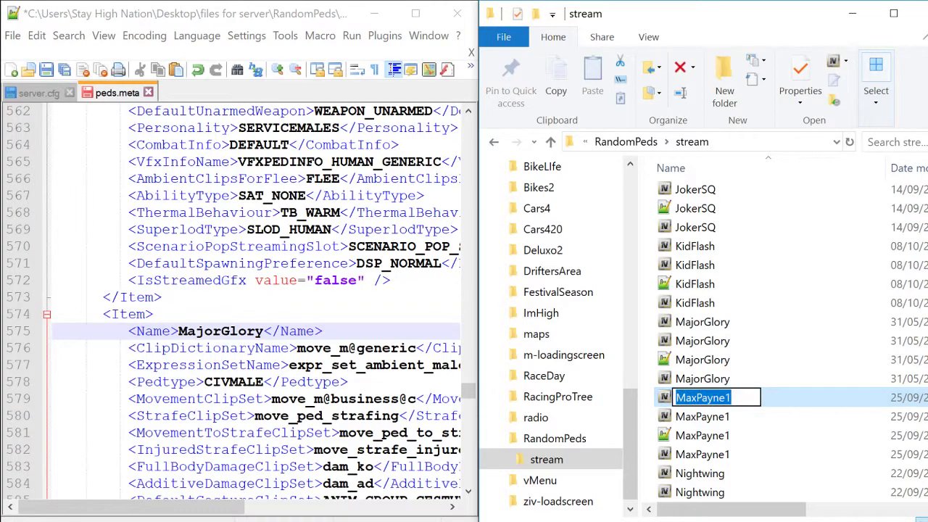
scroll(254, 298, down, 11)
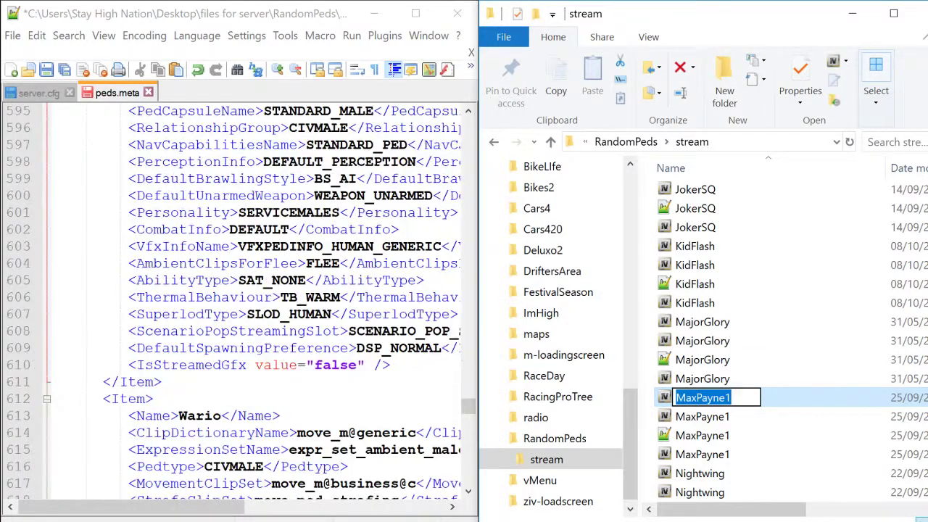
double_click(200, 416)
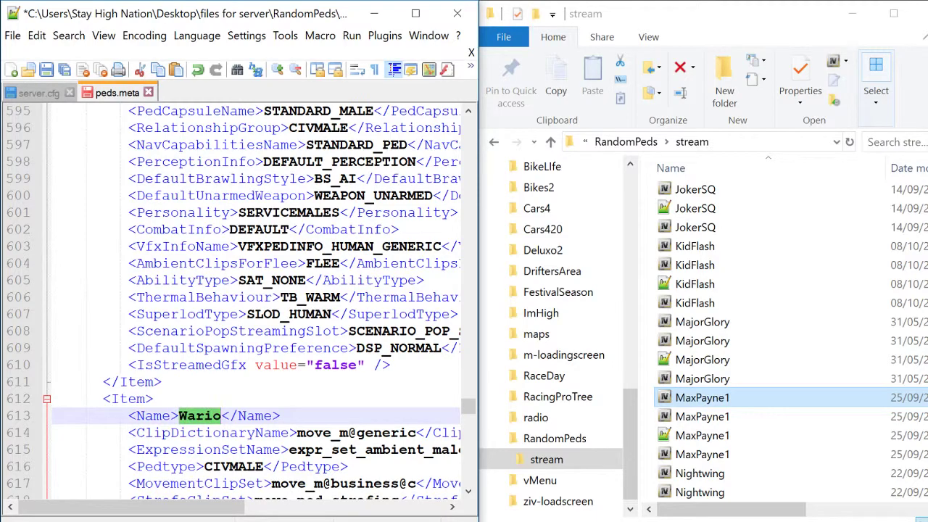
key(ctrl+v)
- Copy the Nightwing file name from the stream folder into the Name tag of the item following MaxPayne1 in peds.meta
scroll(254, 297, down, 10)
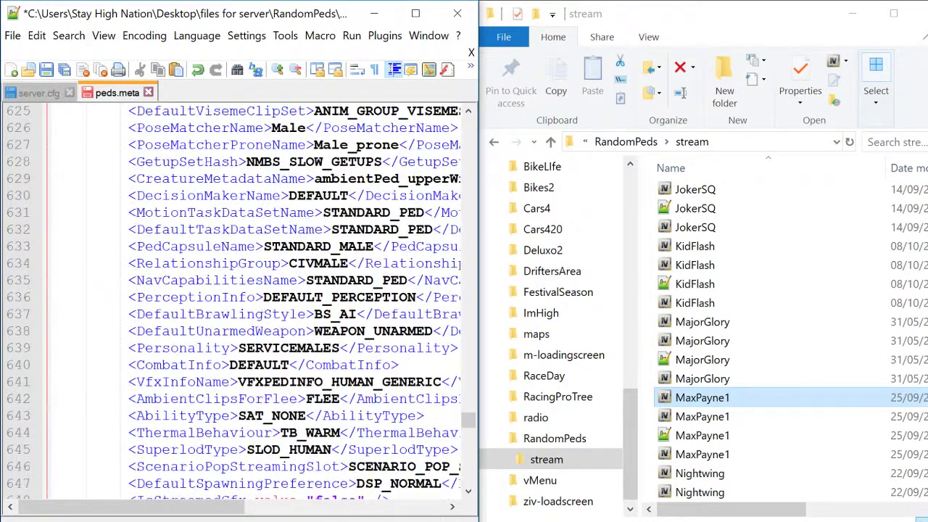
scroll(253, 297, down, 4)
scroll(791, 443, down, 3)
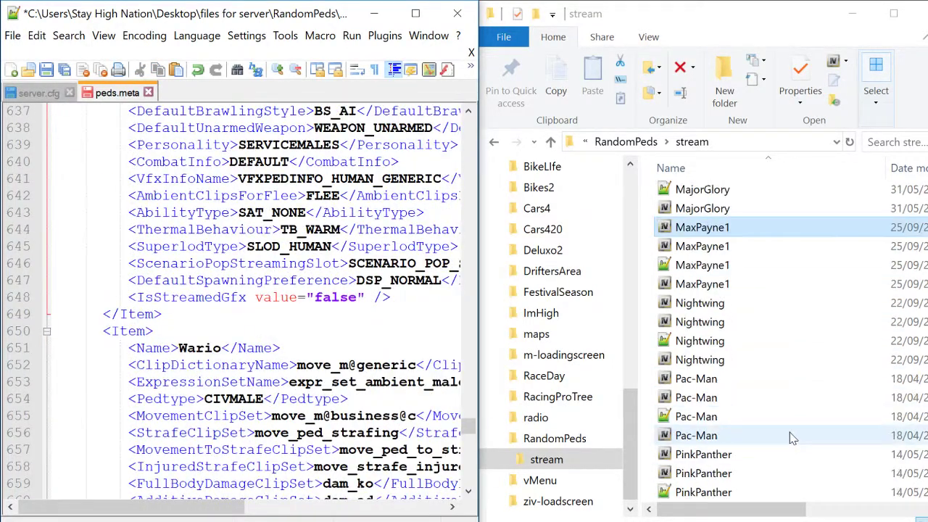
click(725, 305)
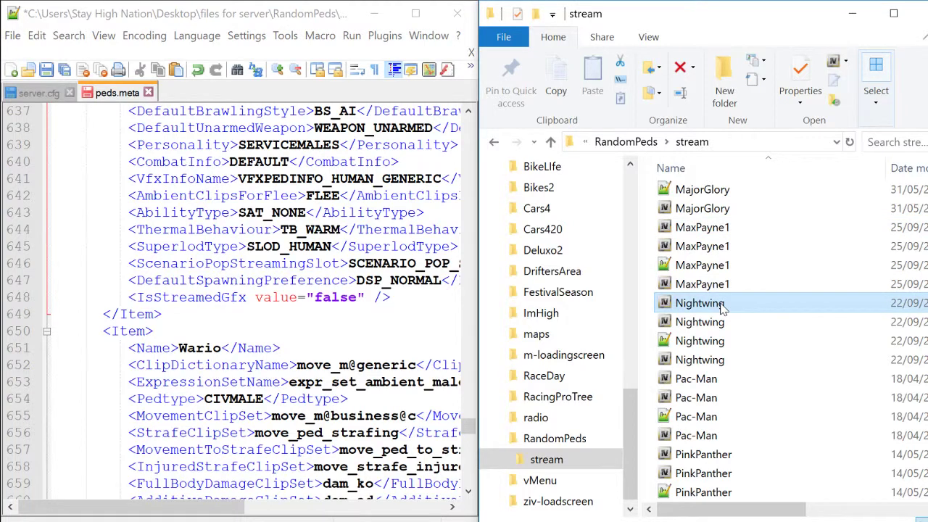
key(F2)
key(ctrl+c)
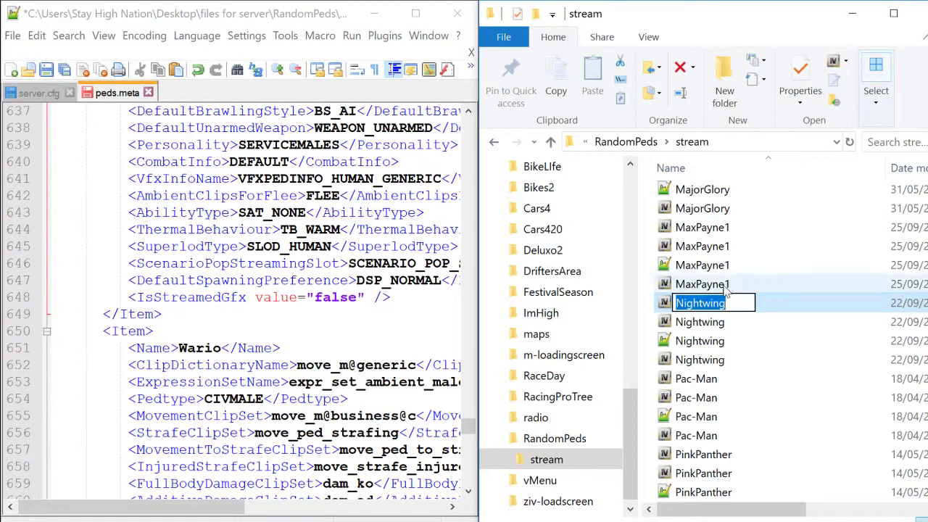
double_click(199, 349)
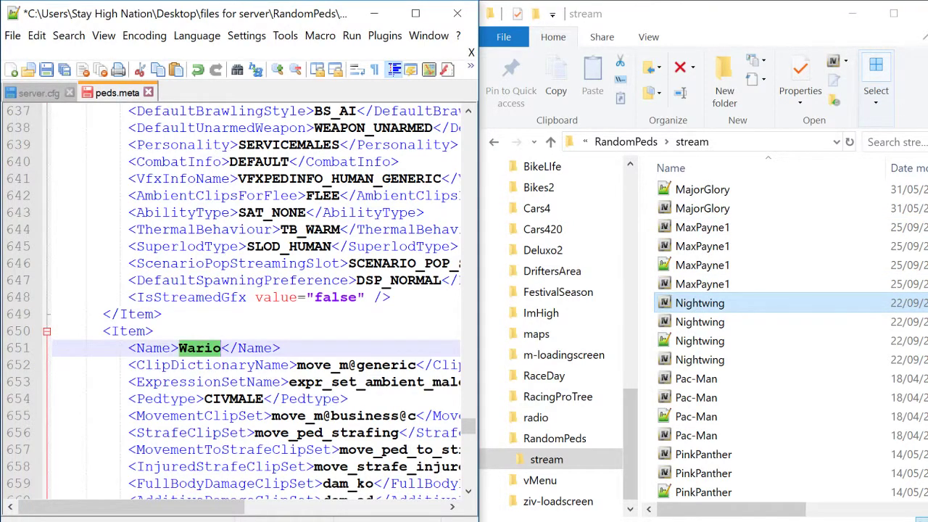
key(ctrl+v)
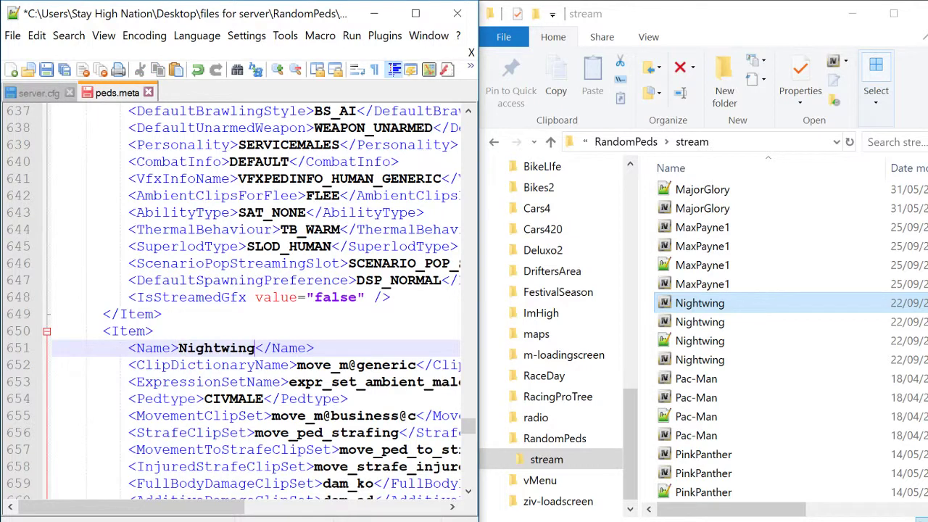
- Copy the Pac-Man file name from the stream folder into the Name tag of the item following Nightwing in peds.meta
click(750, 380)
click(696, 380)
key(ctrl+c)
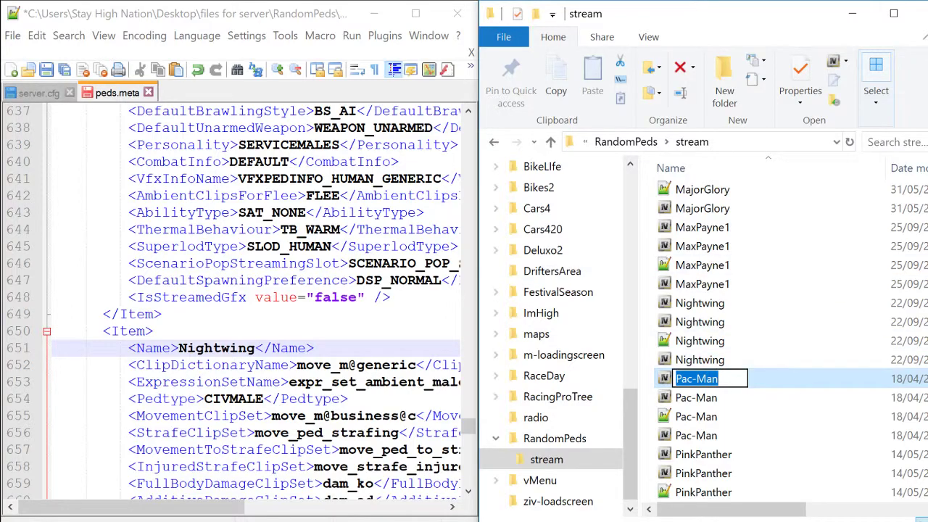
scroll(254, 298, down, 12)
double_click(199, 382)
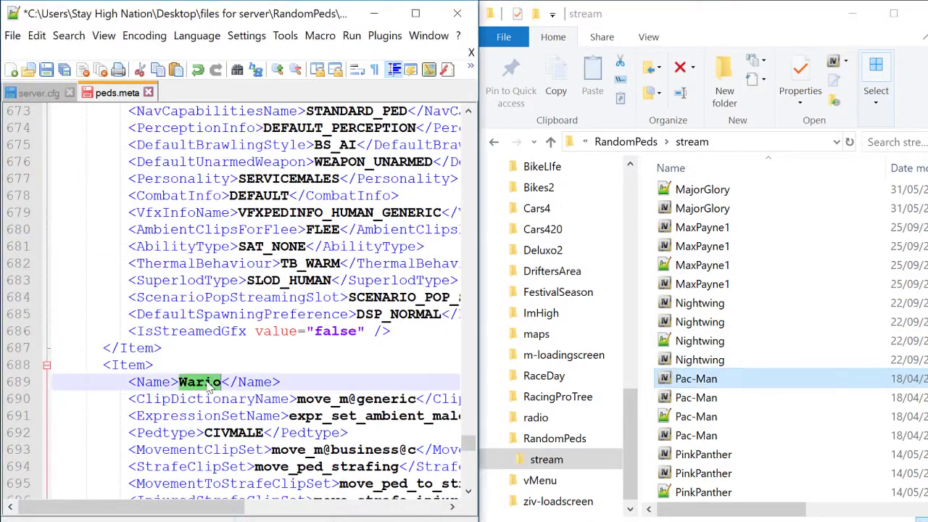
key(ctrl+v)
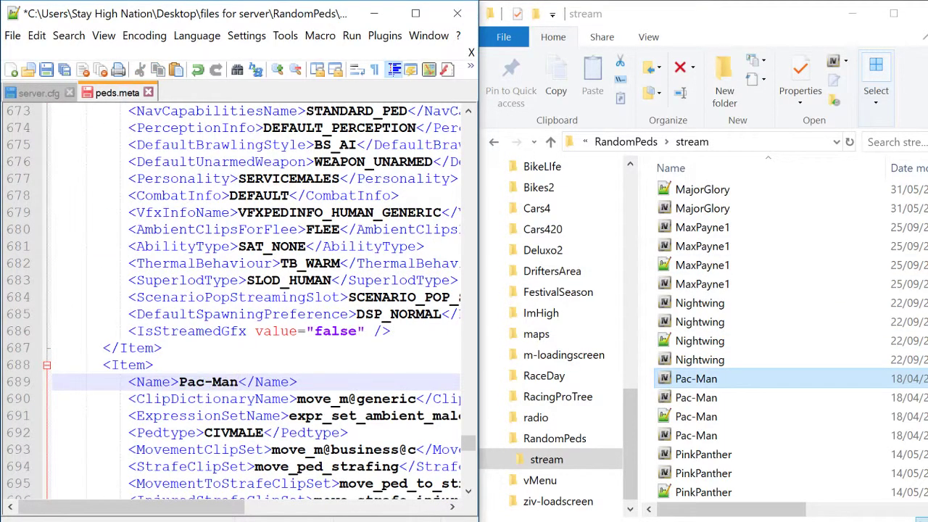
- Copy the PinkPanther file name from the stream folder into the Name tag of the item following Pac-Man in peds.meta
scroll(254, 297, down, 11)
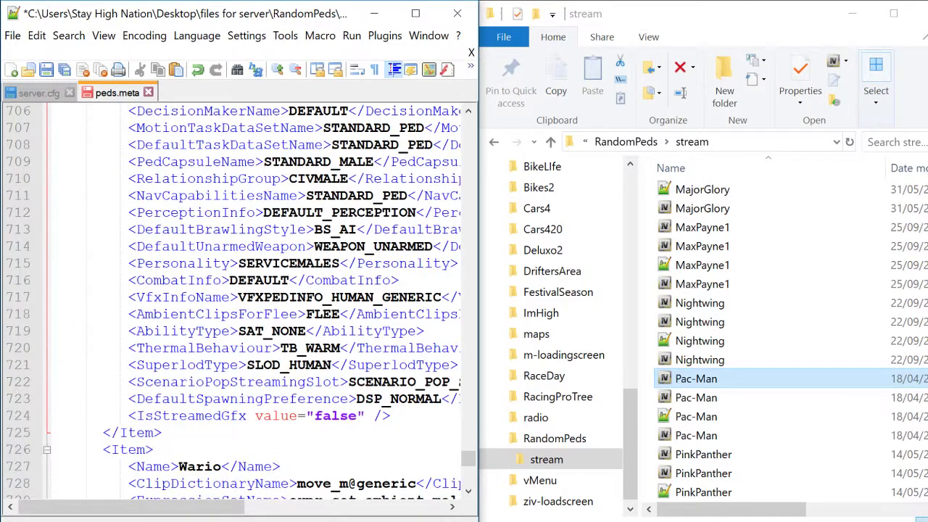
scroll(253, 297, down, 1)
scroll(754, 377, down, 2)
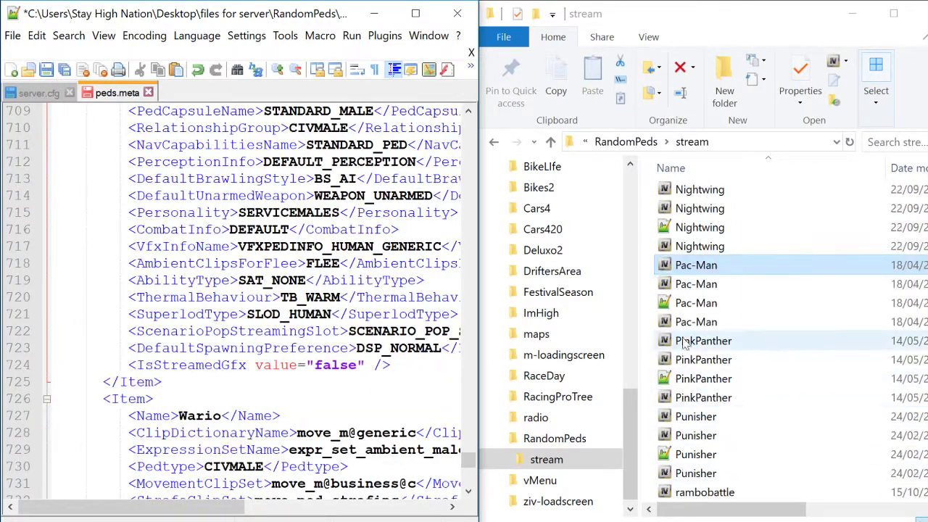
click(724, 346)
click(724, 346)
key(ctrl+c)
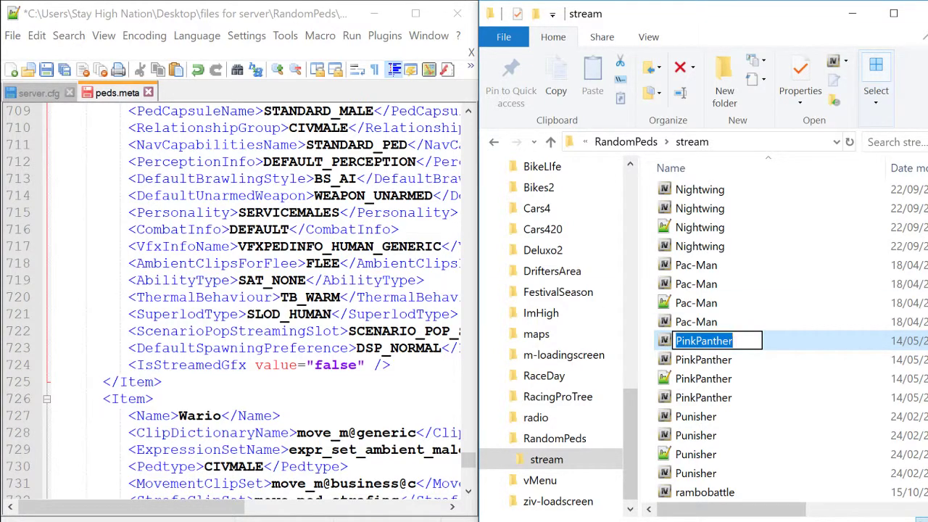
double_click(199, 416)
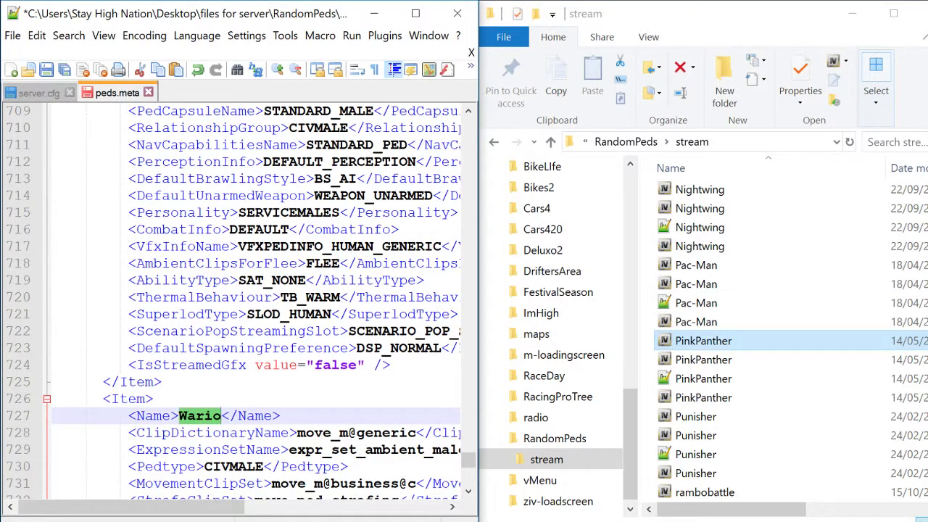
key(ctrl+v)
scroll(714, 425, down, 1)
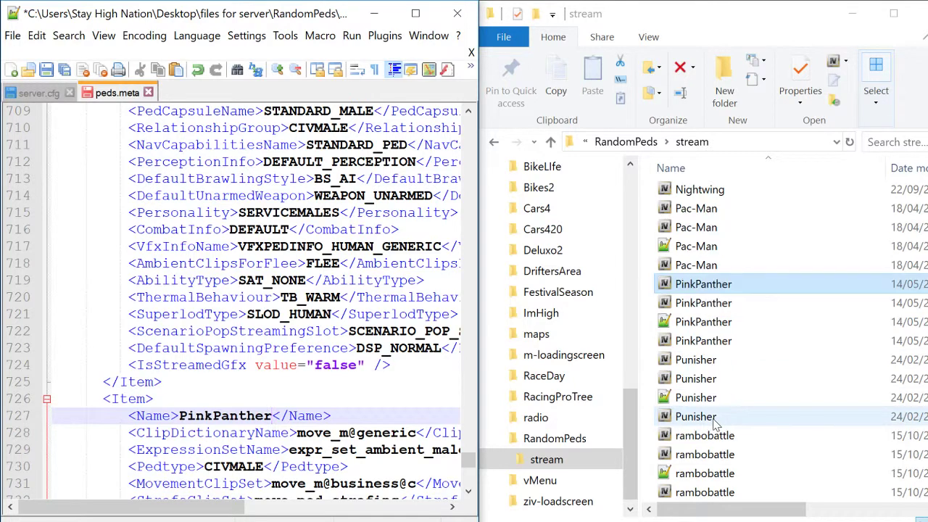
click(700, 363)
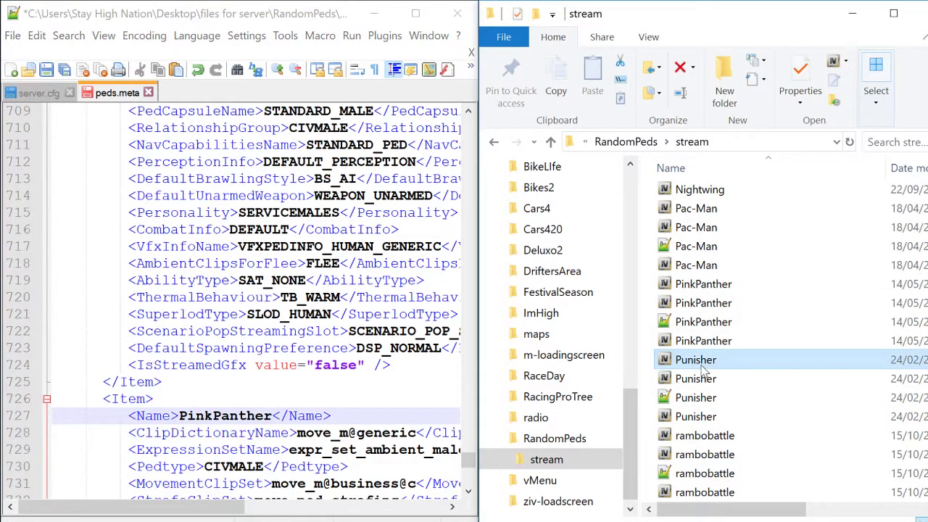
click(701, 366)
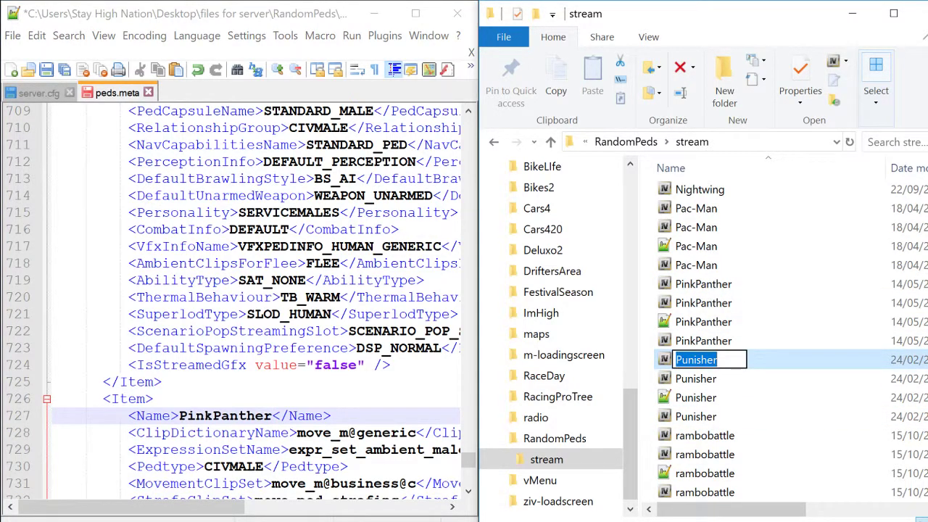
scroll(254, 301, down, 10)
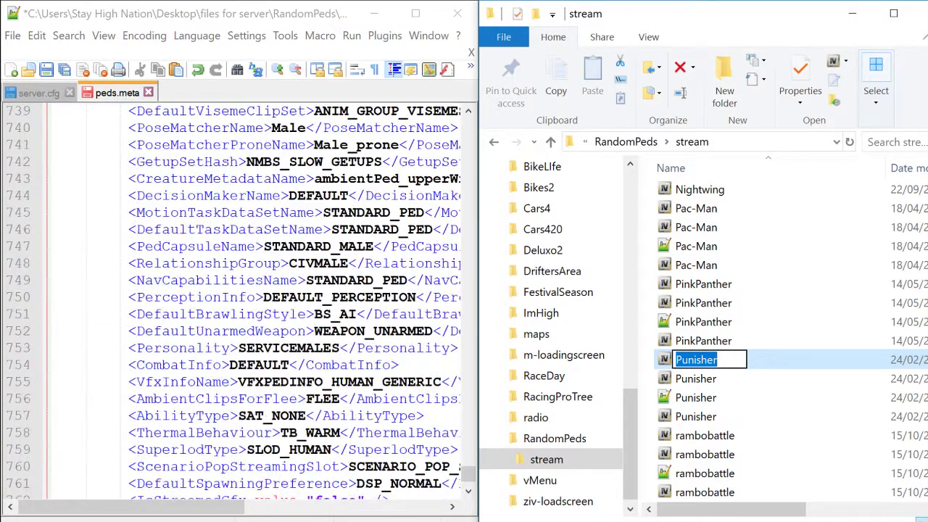
scroll(253, 301, down, 2)
- Duplicate the whole PinkPanther Item block in peds.meta, adding nine copies before the closing InitDatas tag
scroll(253, 301, up, 9)
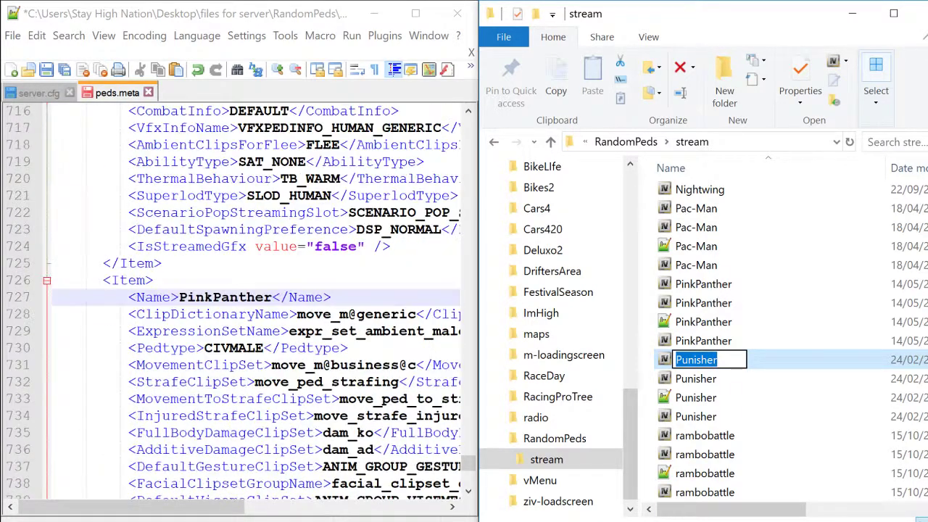
click(46, 281)
click(45, 281)
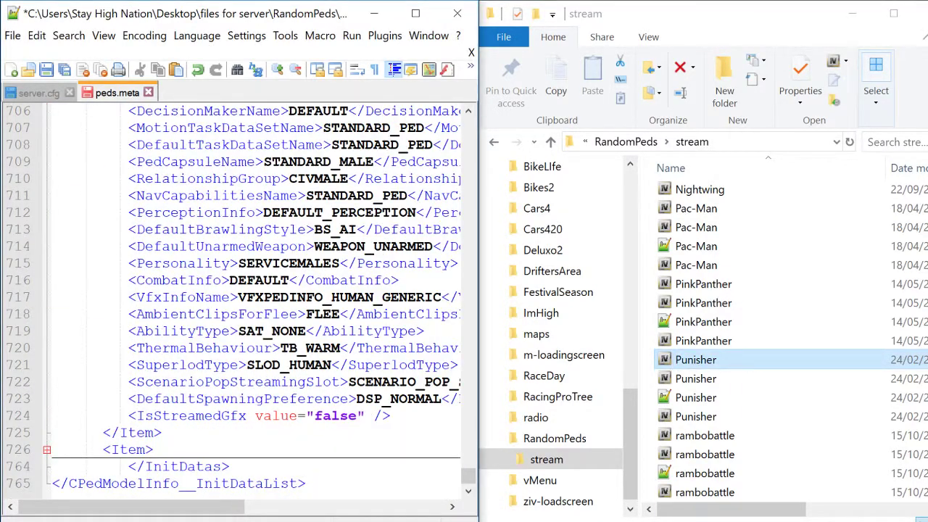
click(27, 449)
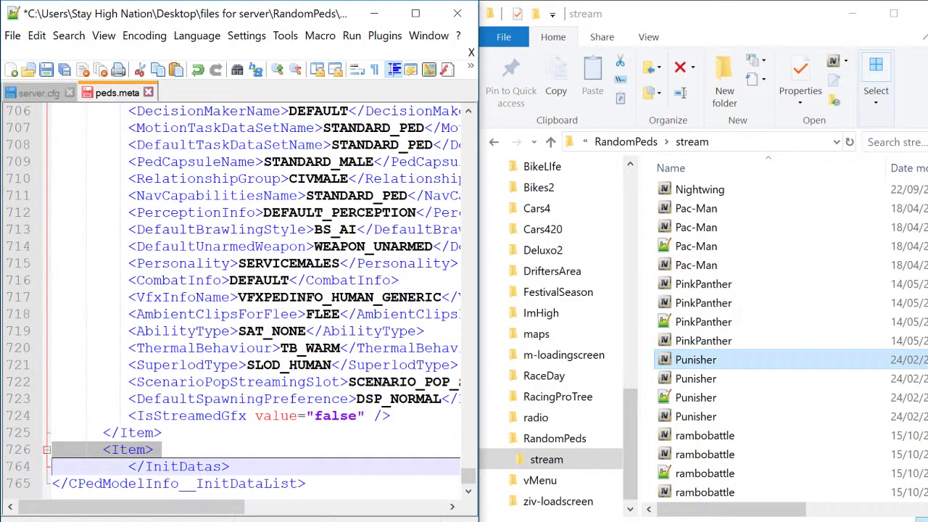
key(ctrl+v)
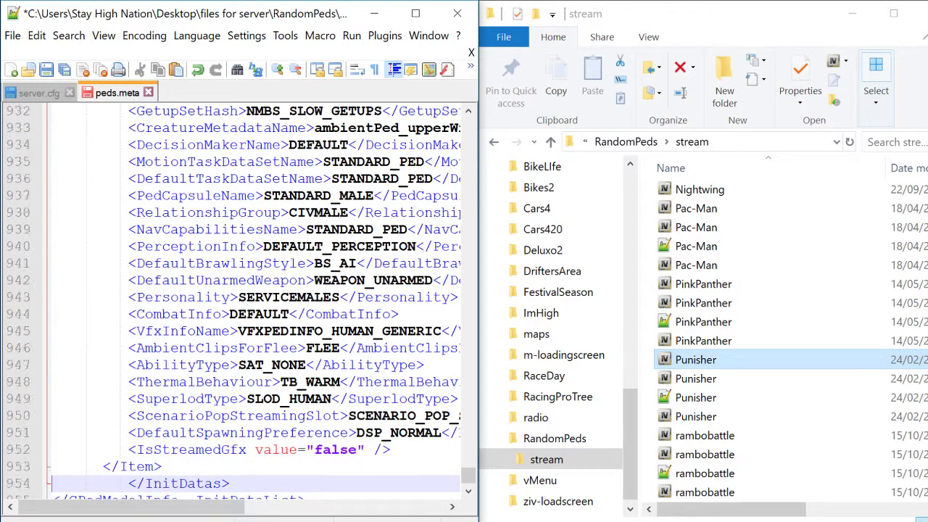
key(ctrl+v)
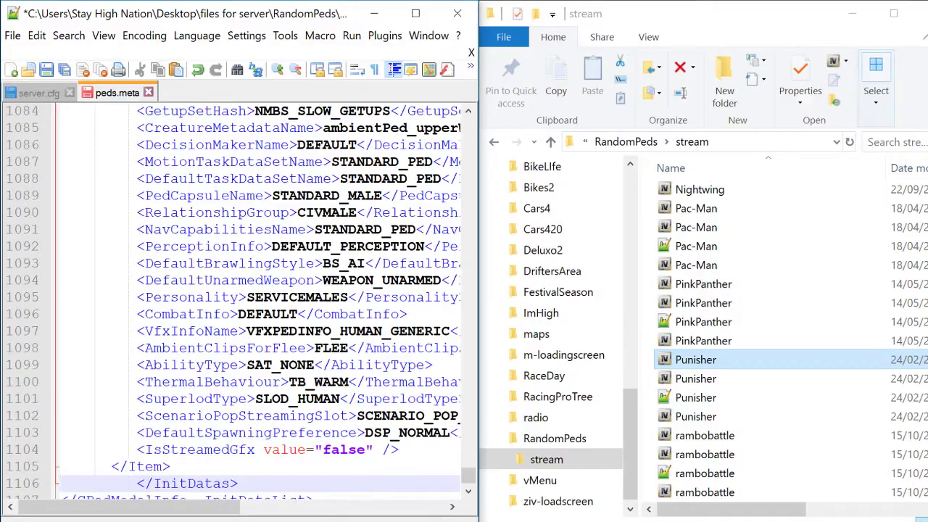
- Copy the Punisher file name from the stream folder into the Name tag of the item following the first PinkPanther item in peds.meta
scroll(240, 297, up, 20)
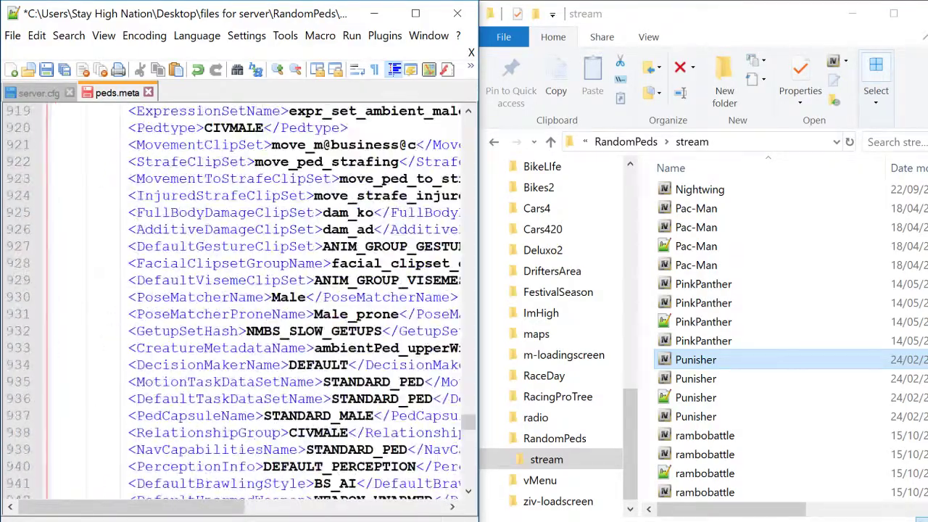
scroll(240, 298, up, 20)
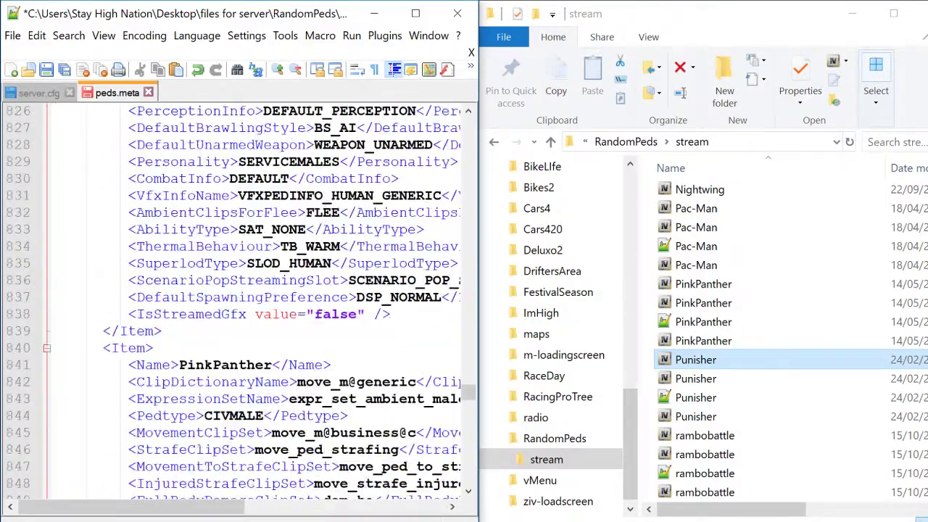
scroll(240, 298, up, 20)
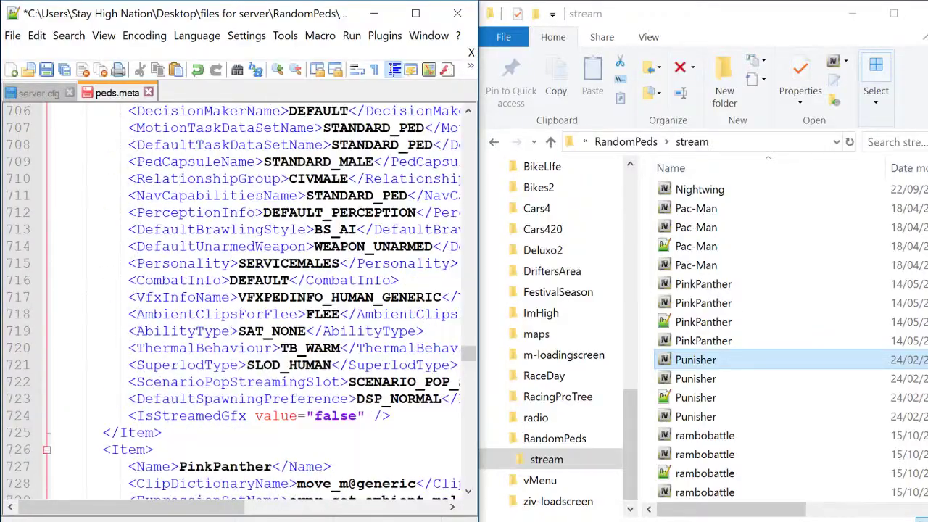
scroll(239, 297, down, 11)
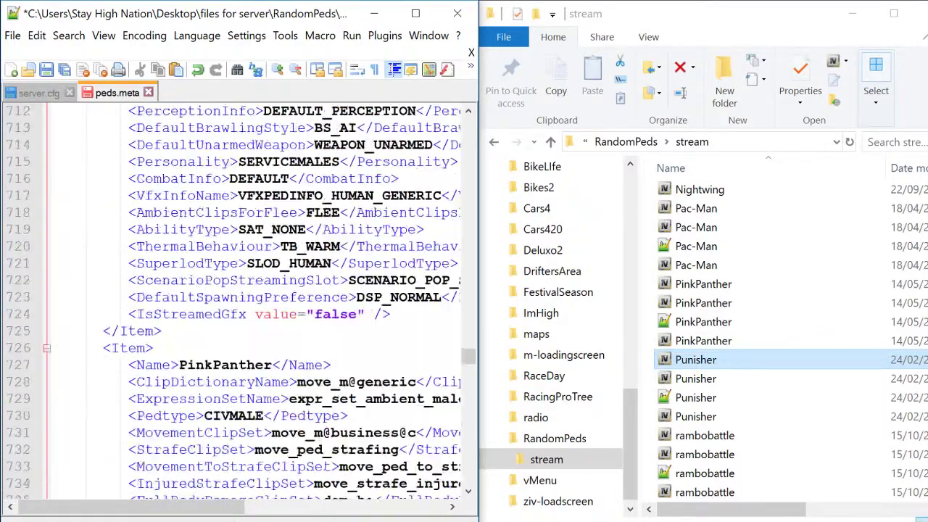
scroll(239, 297, down, 3)
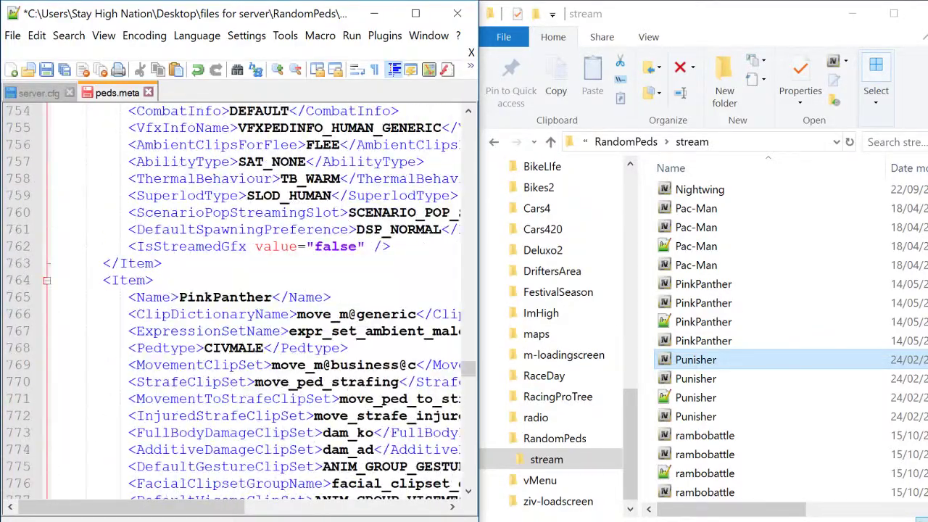
scroll(239, 297, up, 11)
scroll(240, 297, down, 12)
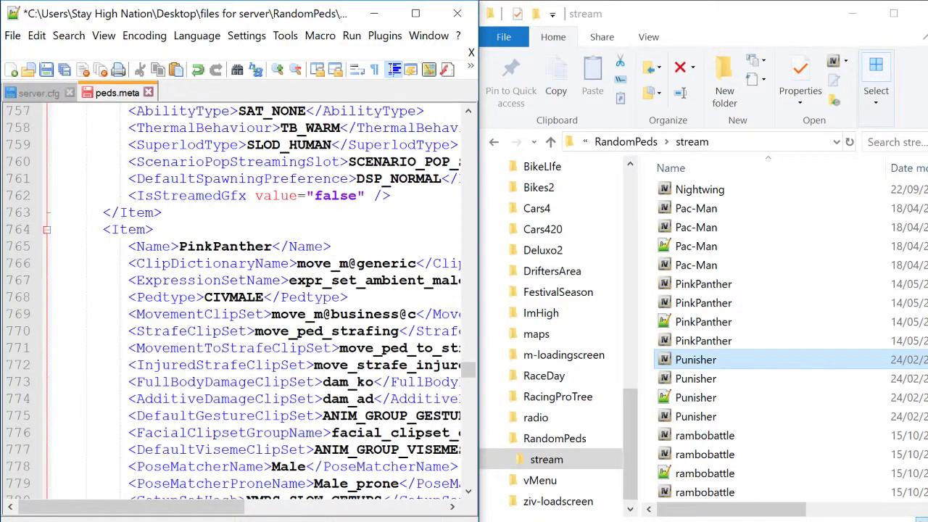
click(713, 363)
key(ctrl+c)
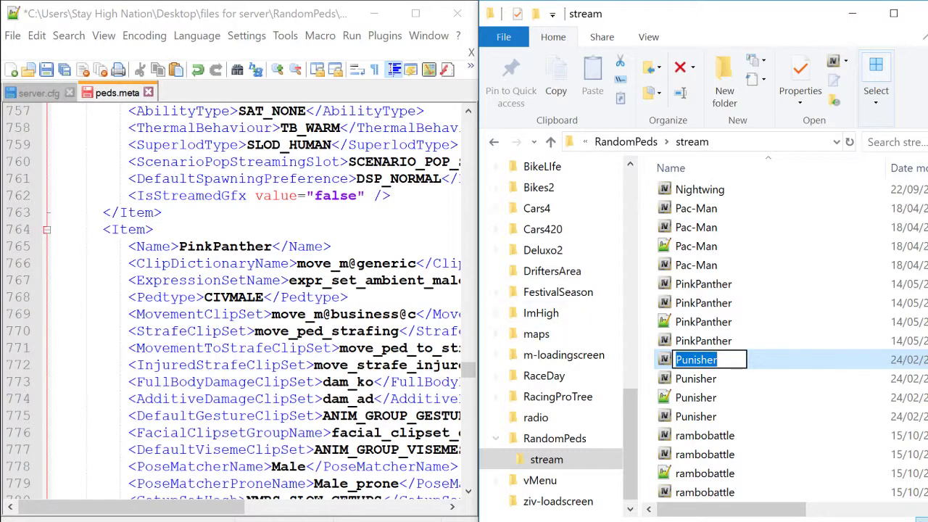
double_click(231, 247)
key(ctrl+v)
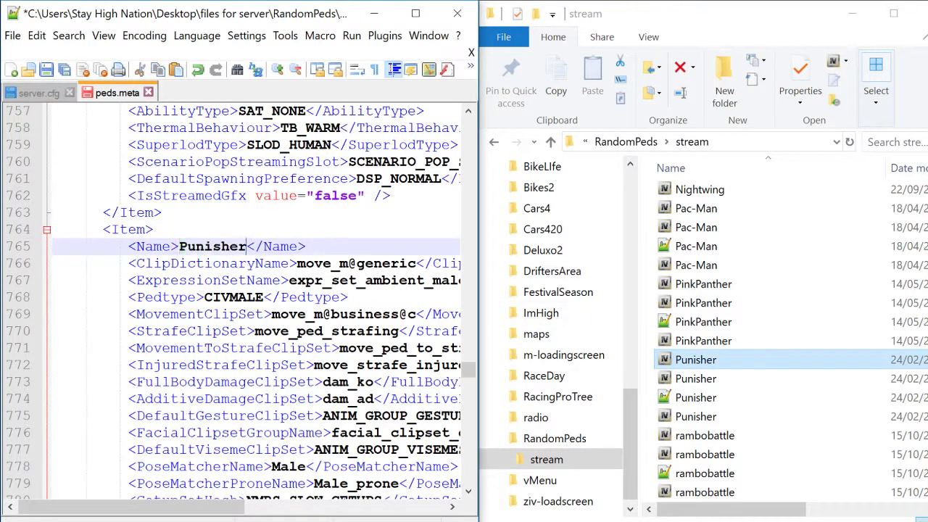
- Copy the rambobattle file name from the stream folder into the Name tag of the item following Punisher in peds.meta
click(718, 437)
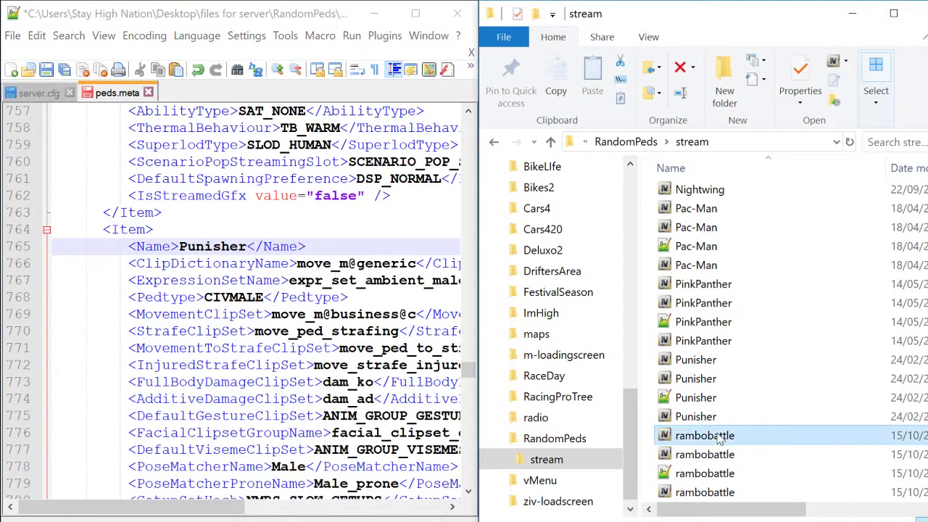
key(F2)
key(ctrl+c)
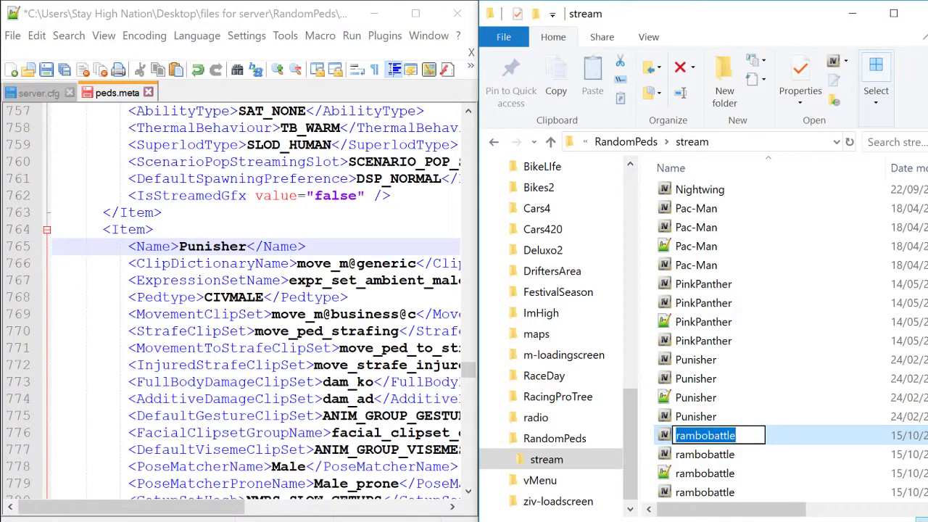
scroll(254, 297, down, 10)
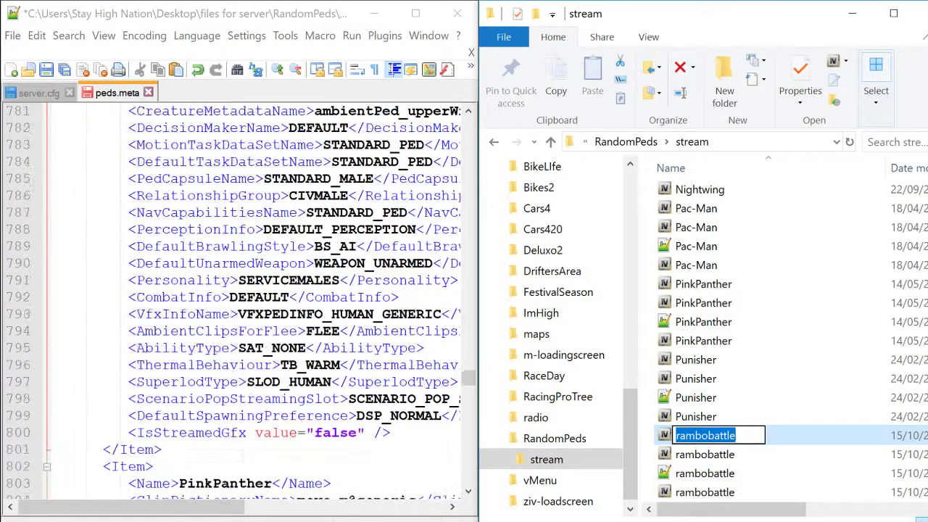
click(225, 382)
double_click(225, 382)
key(ctrl+v)
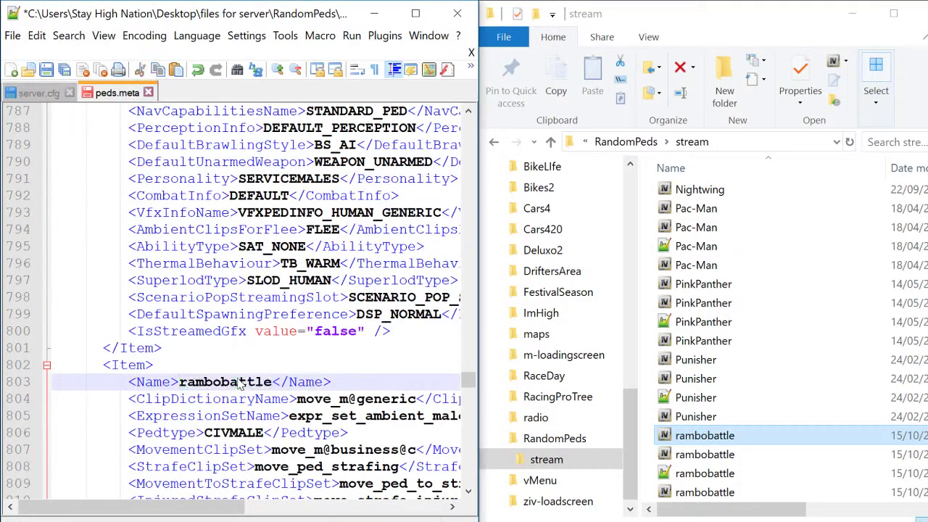
- Copy the Salvador Dali file name from the stream folder into the Name tag of the item following rambobattle in peds.meta
scroll(239, 384, up, 6)
scroll(239, 385, up, 4)
scroll(239, 385, down, 19)
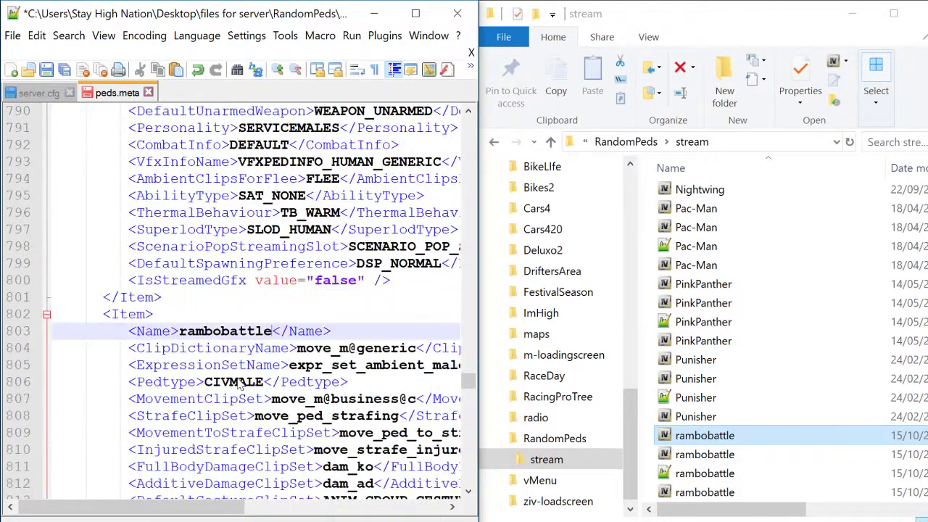
scroll(239, 386, down, 5)
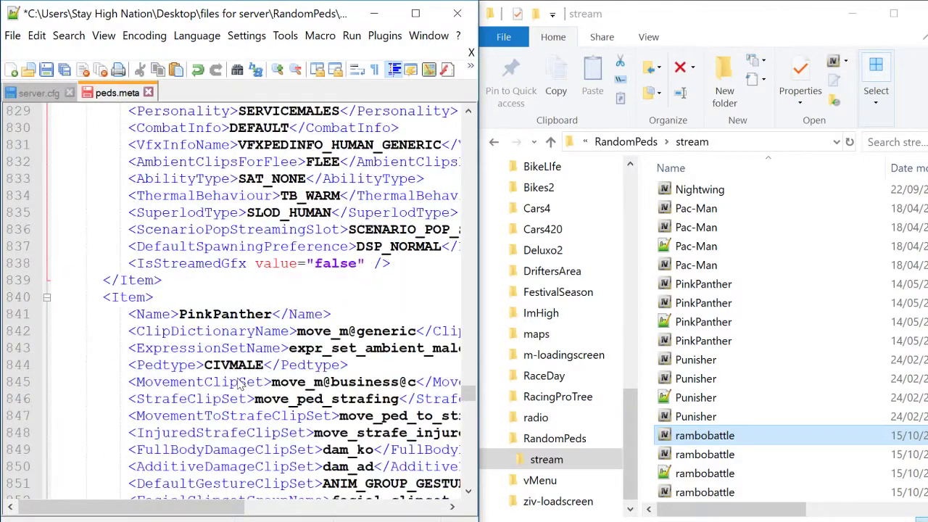
scroll(734, 457, down, 1)
click(734, 455)
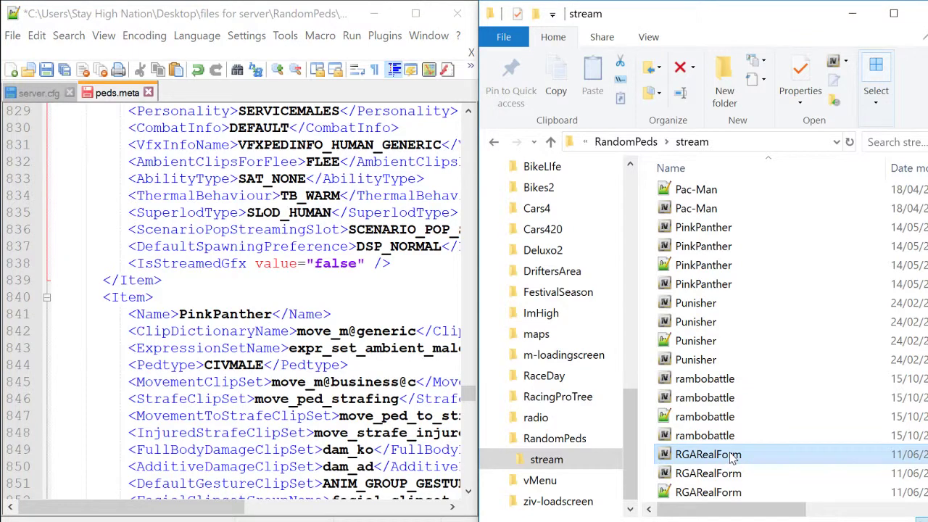
click(726, 418)
scroll(723, 421, down, 2)
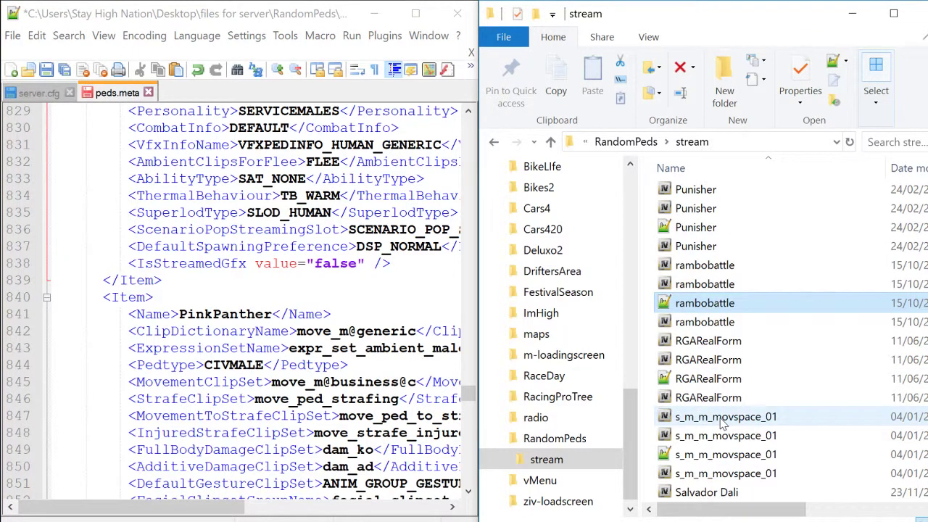
scroll(722, 424, down, 2)
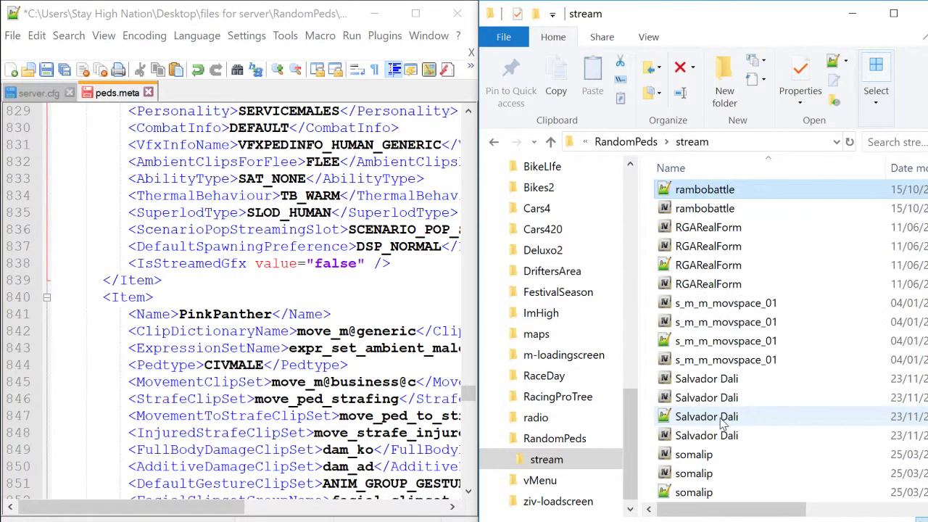
click(698, 384)
key(F2)
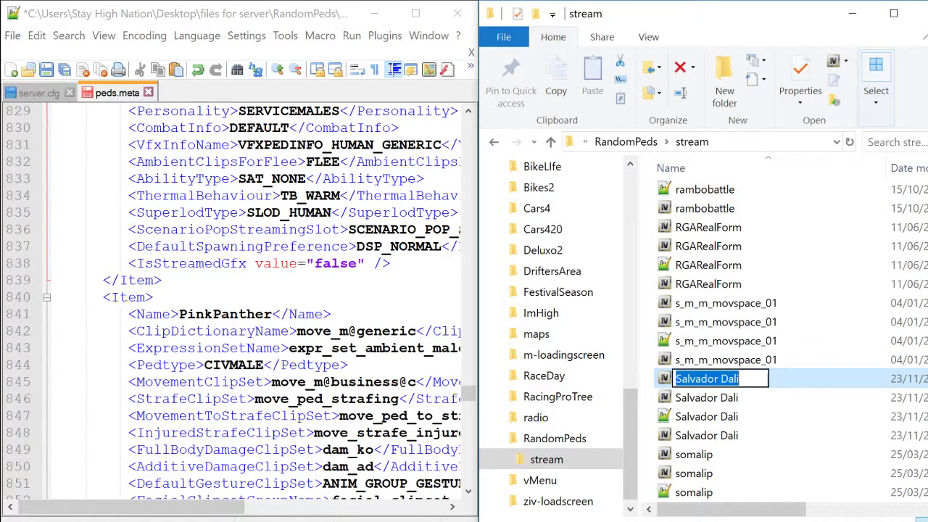
key(ctrl+c)
double_click(225, 314)
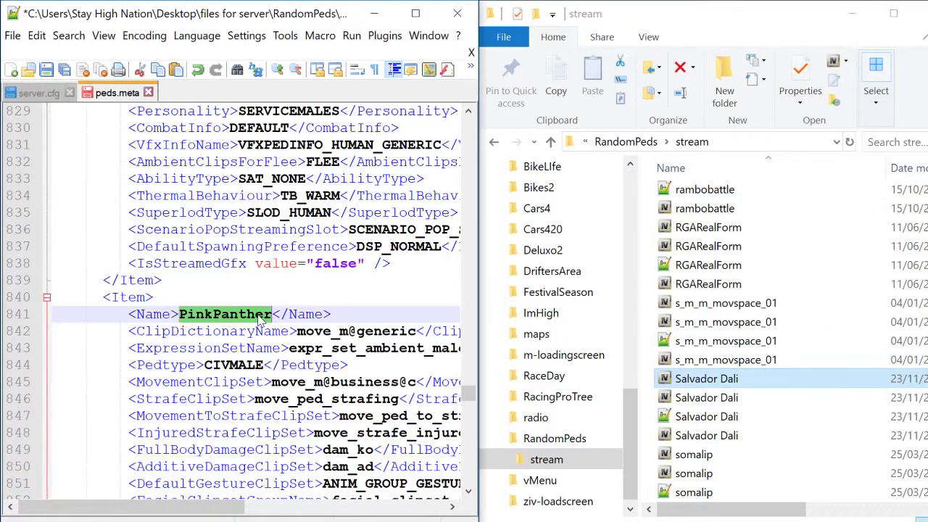
key(ctrl+v)
- Copy the somalip file name from the stream folder into the Name tag of the item following Salvador Dali in peds.meta
scroll(768, 362, down, 3)
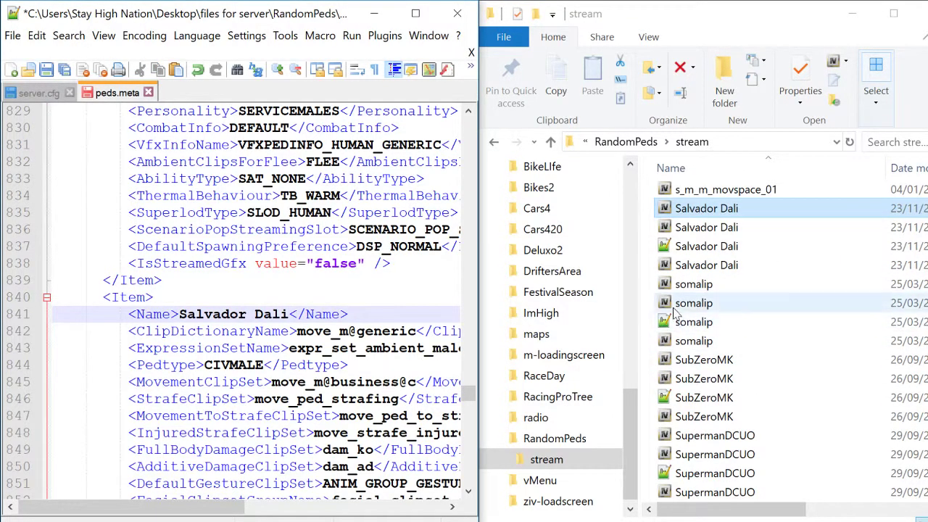
click(690, 285)
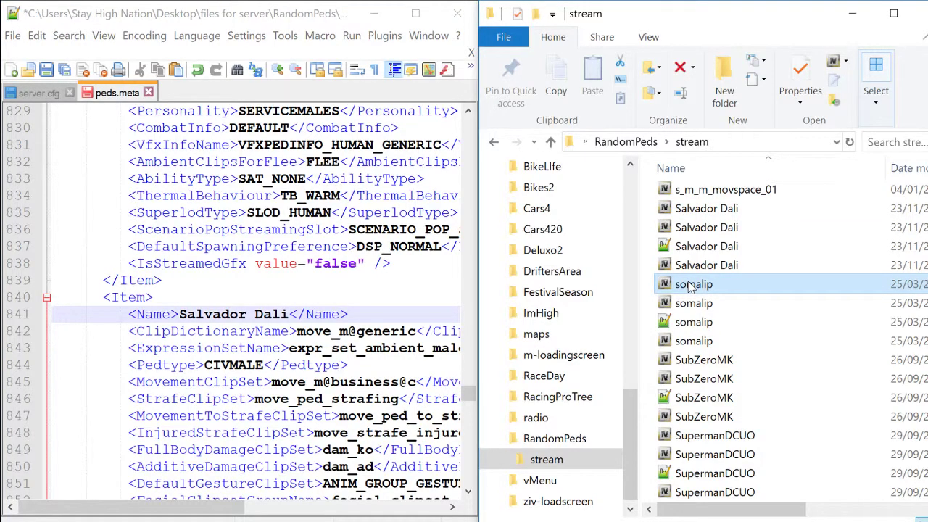
key(F2)
scroll(254, 304, down, 11)
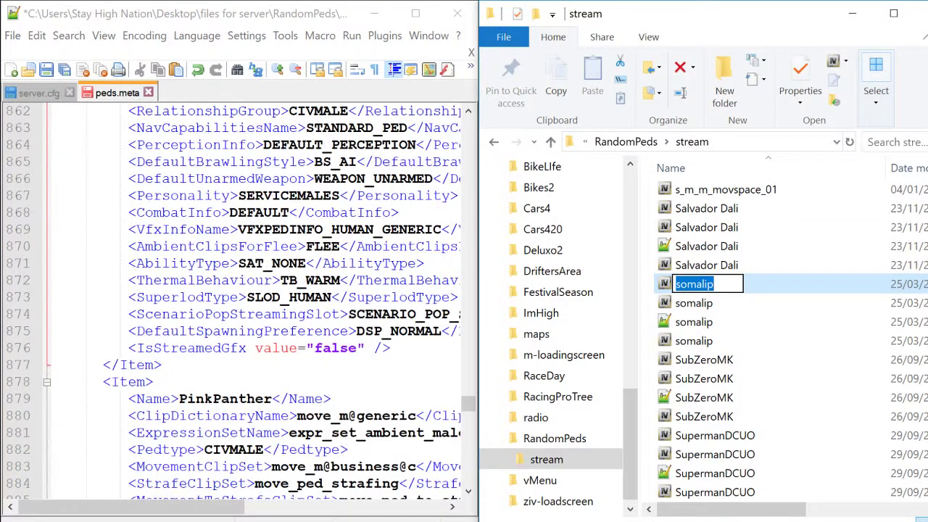
key(ctrl+c)
double_click(225, 399)
key(ctrl+v)
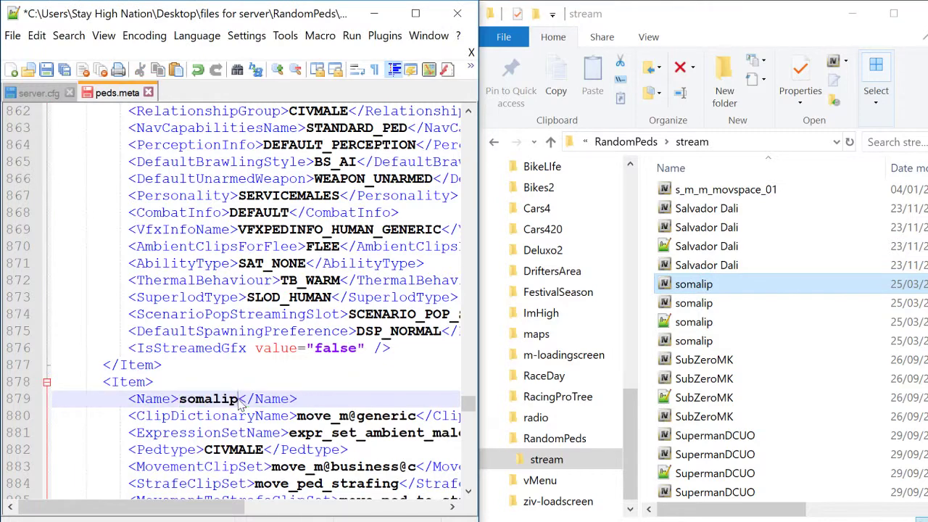
- Copy the SubZeroMK file name from the stream folder into the Name tag of the item following somalip in peds.meta
click(720, 360)
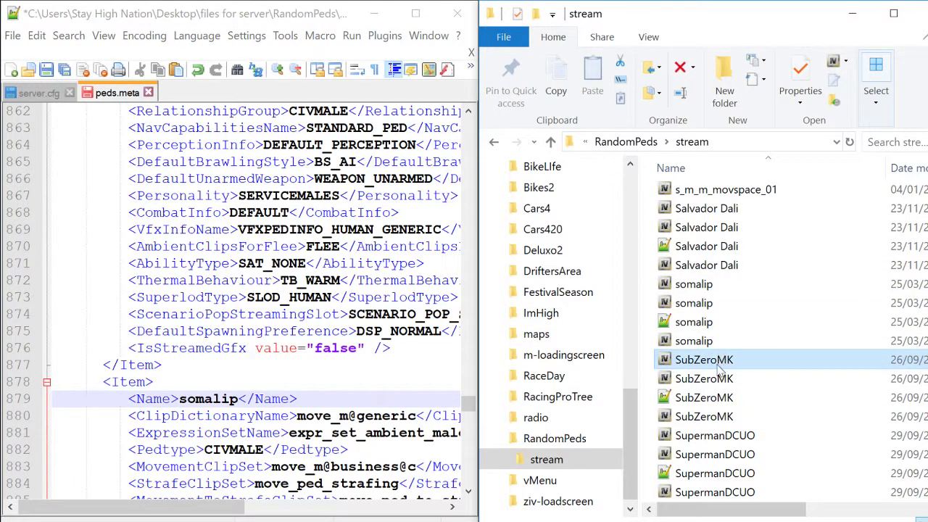
key(F2)
scroll(254, 304, down, 5)
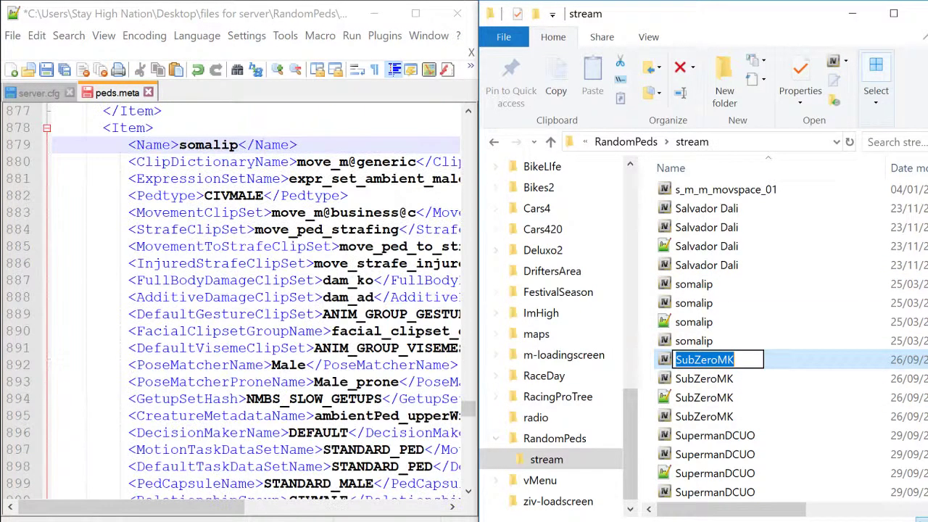
scroll(558, 326, down, 1)
key(Escape)
scroll(254, 304, down, 7)
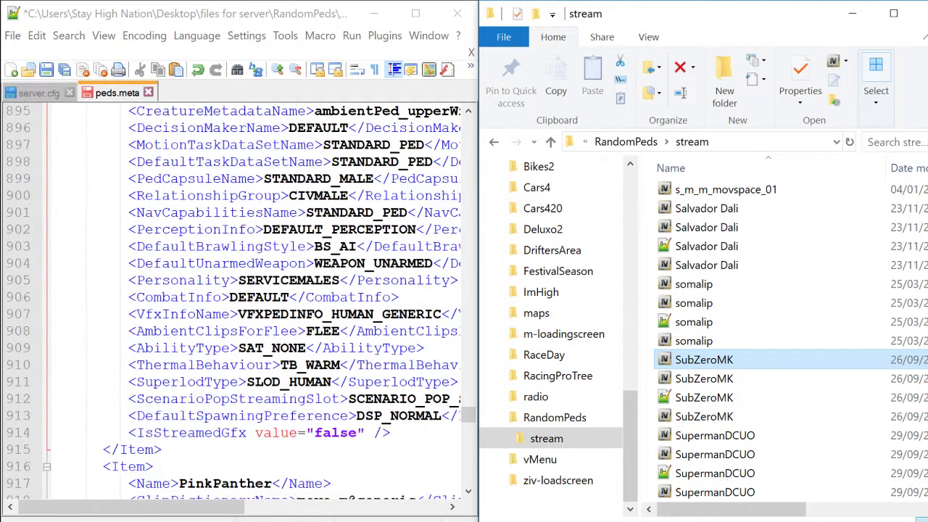
double_click(225, 433)
key(ctrl+v)
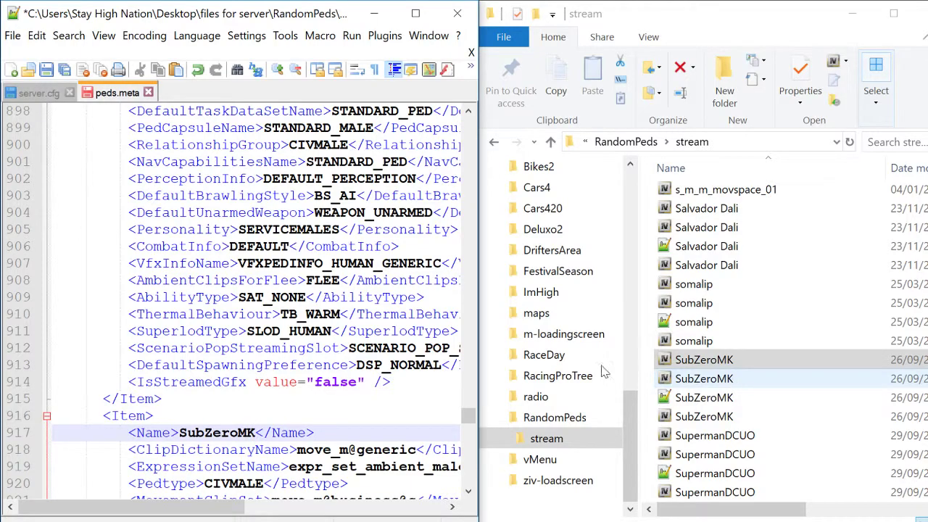
- Copy the SupermanDCUO file name from the stream folder into the Name tag of the item following SubZeroMK in peds.meta
scroll(254, 305, down, 12)
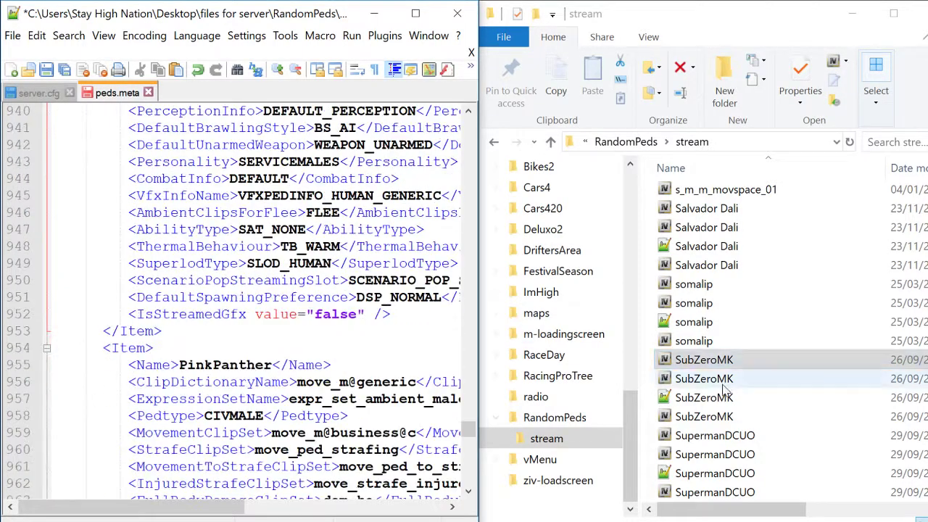
scroll(710, 377, down, 1)
click(710, 382)
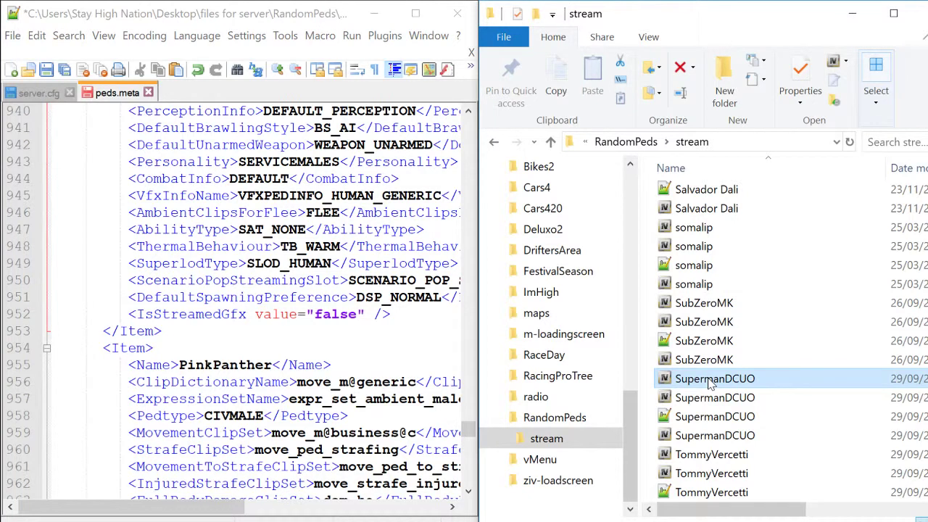
click(710, 382)
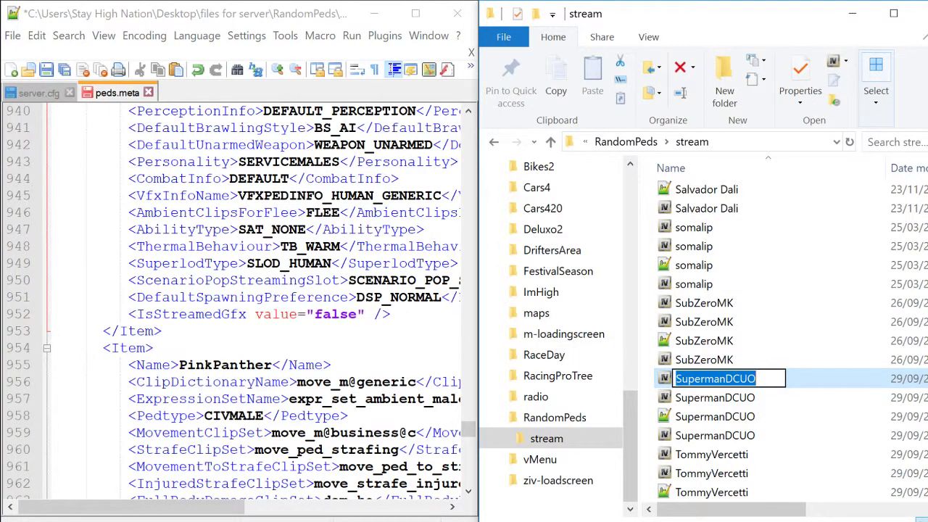
double_click(217, 365)
key(ctrl+v)
- Copy the TommyVercetti file name from the stream folder into the Name tag of the item following SupermanDCUO in peds.meta
scroll(707, 392, down, 2)
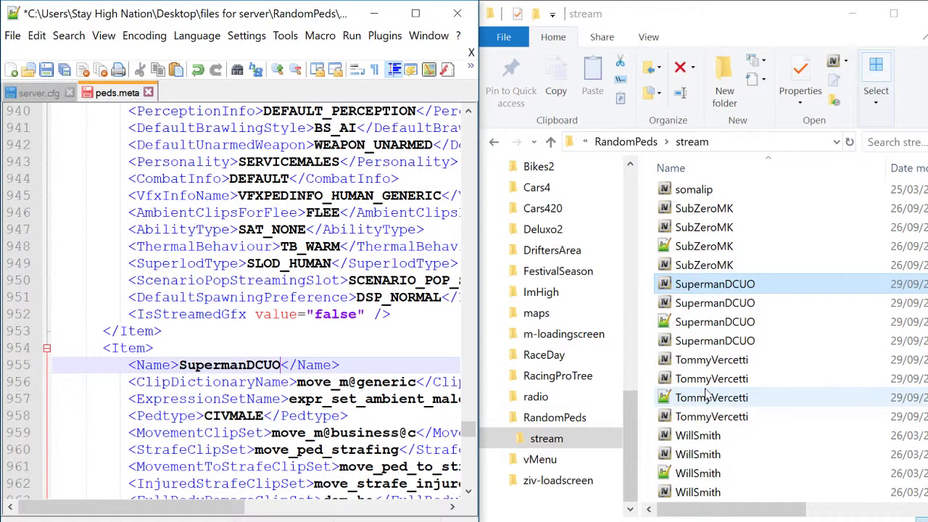
click(709, 362)
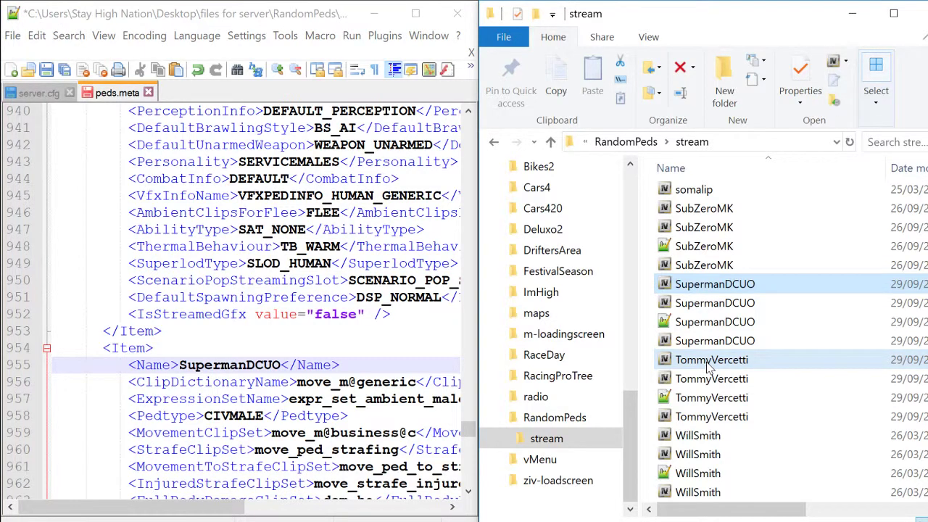
click(708, 366)
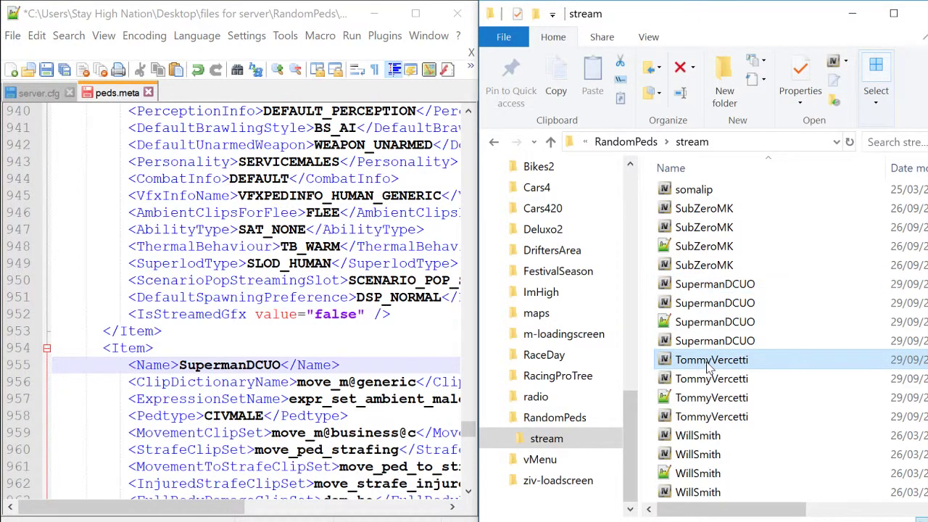
click(709, 366)
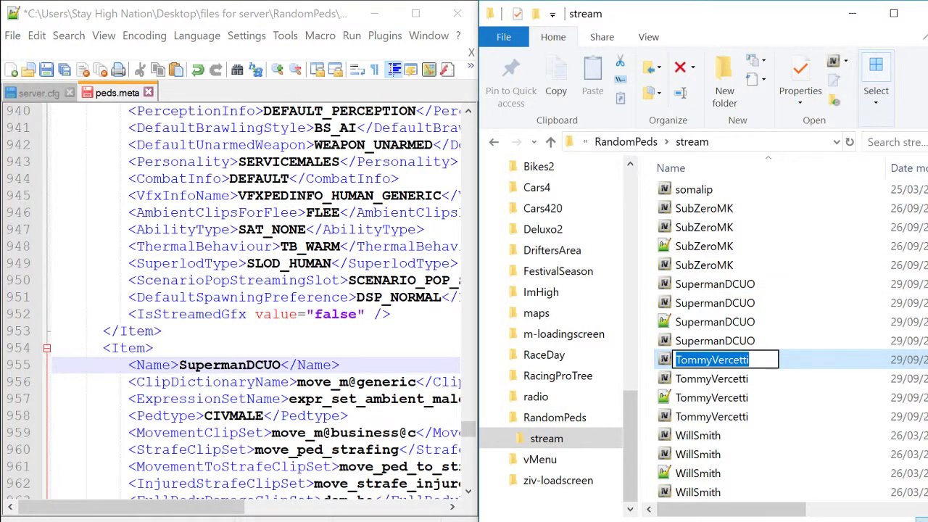
scroll(254, 305, down, 13)
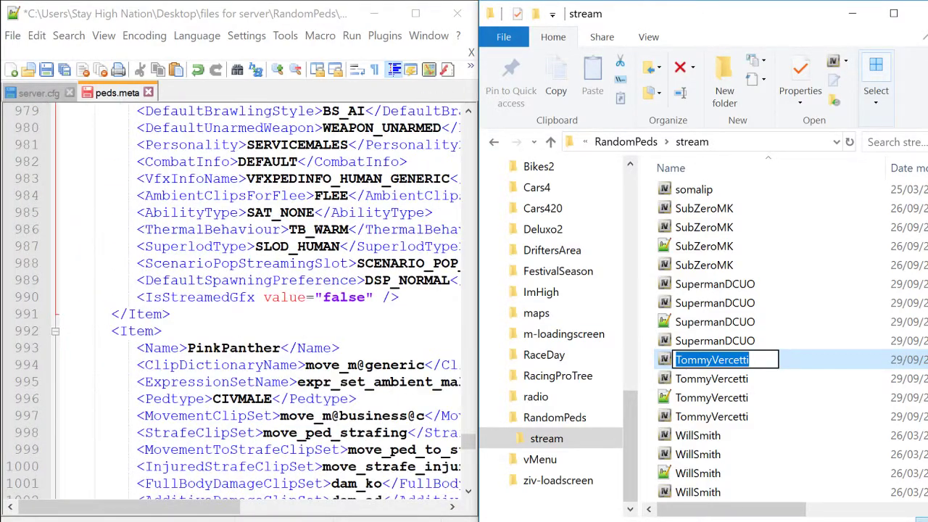
click(233, 349)
double_click(233, 348)
key(ctrl+v)
- Copy the WillSmith file name from the stream folder into the Name tag of the item following TommyVercetti in peds.meta
scroll(253, 305, down, 12)
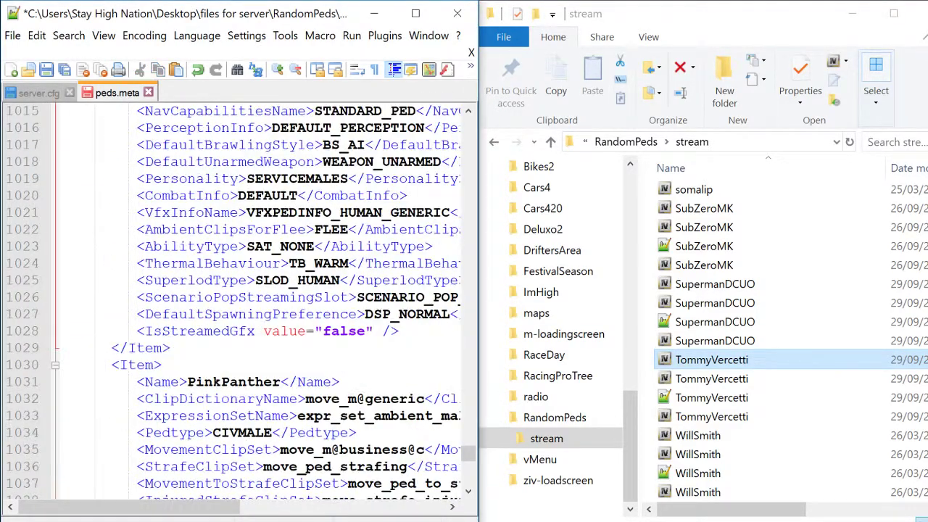
scroll(254, 305, down, 14)
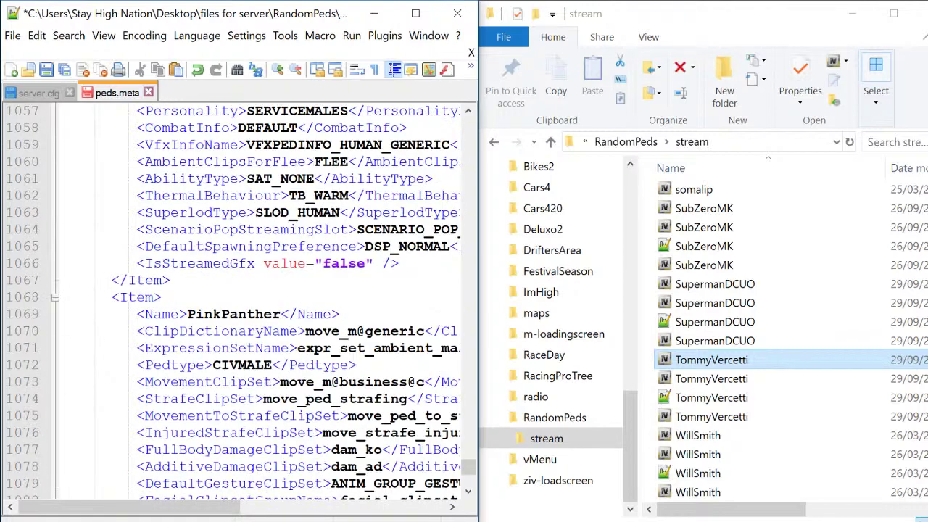
scroll(254, 305, up, 9)
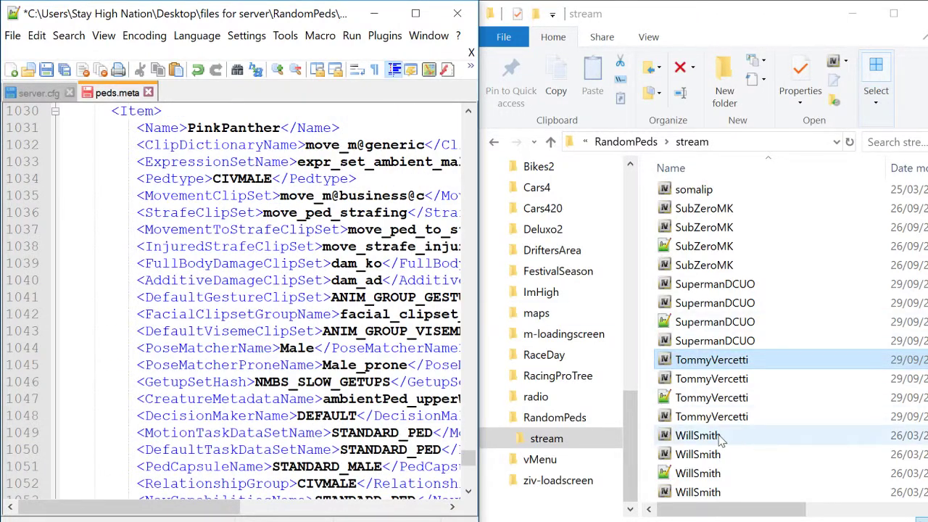
click(698, 435)
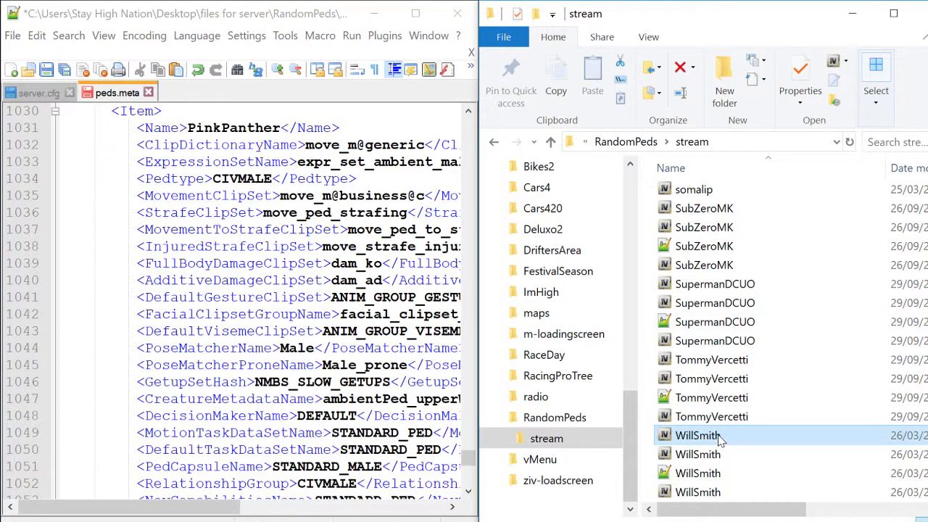
click(720, 440)
key(ctrl+c)
double_click(233, 128)
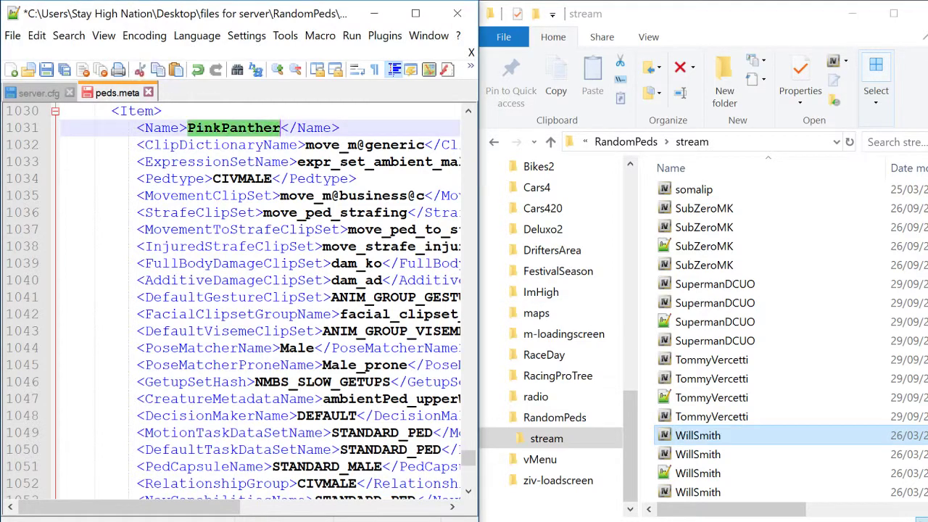
key(ctrl+v)
- Collapse and delete the surplus PinkPanther Item block following WillSmith at the end of peds.meta
scroll(254, 304, down, 10)
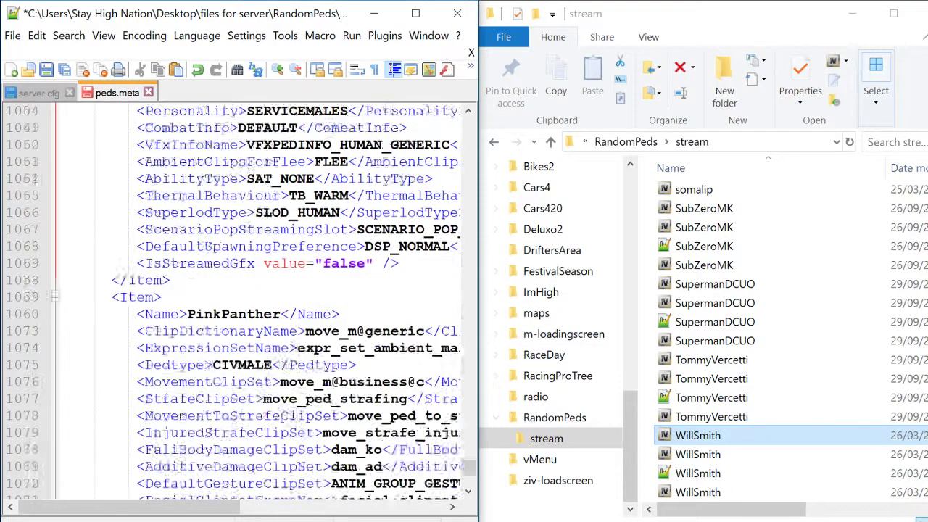
click(55, 248)
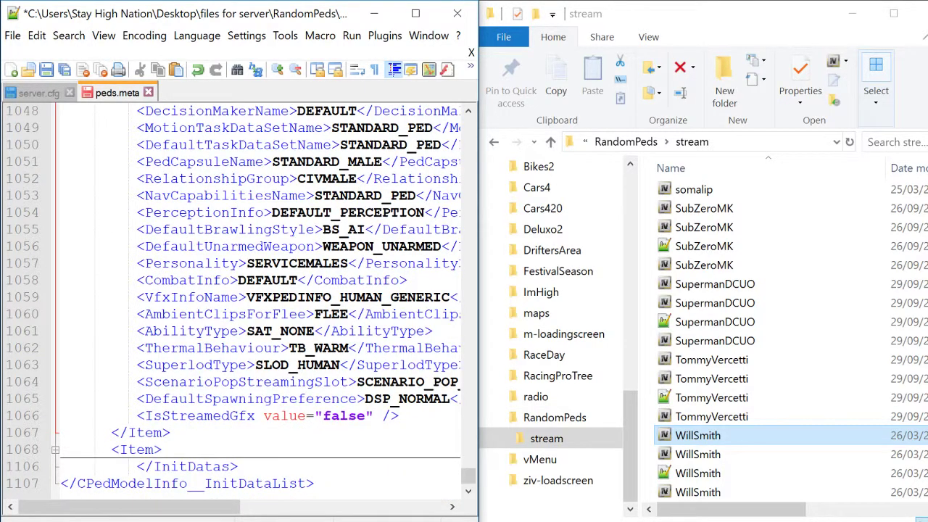
key(shift+Down)
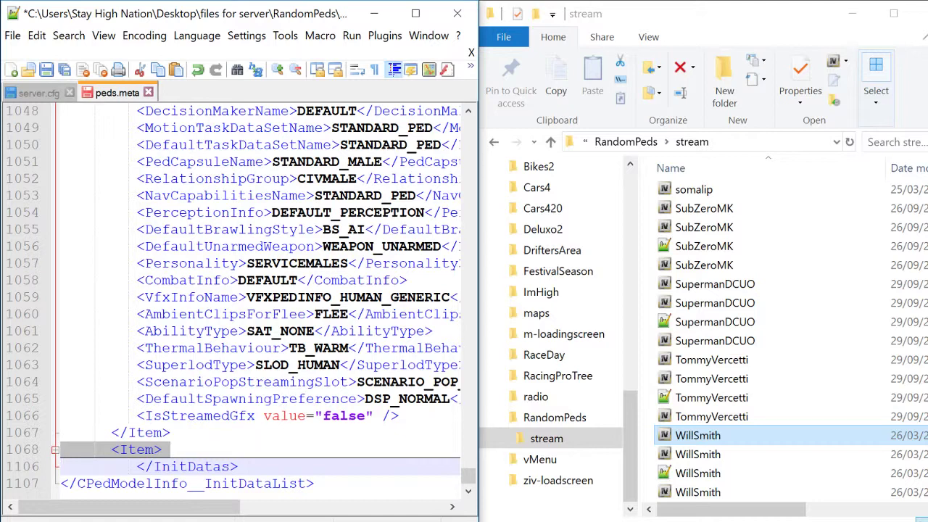
key(Delete)
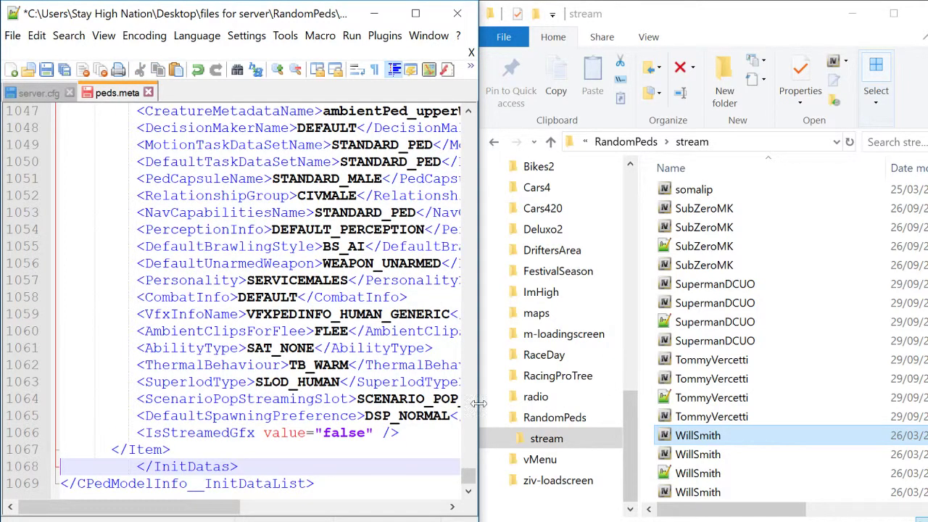
- Leave the stream folder and go up through RandomPeds to the files for server folder
scroll(681, 425, up, 20)
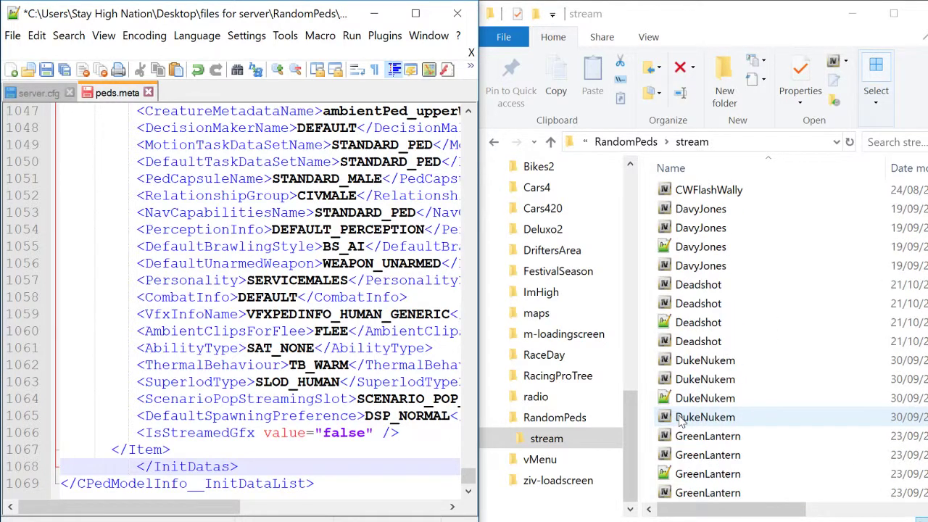
scroll(681, 424, up, 10)
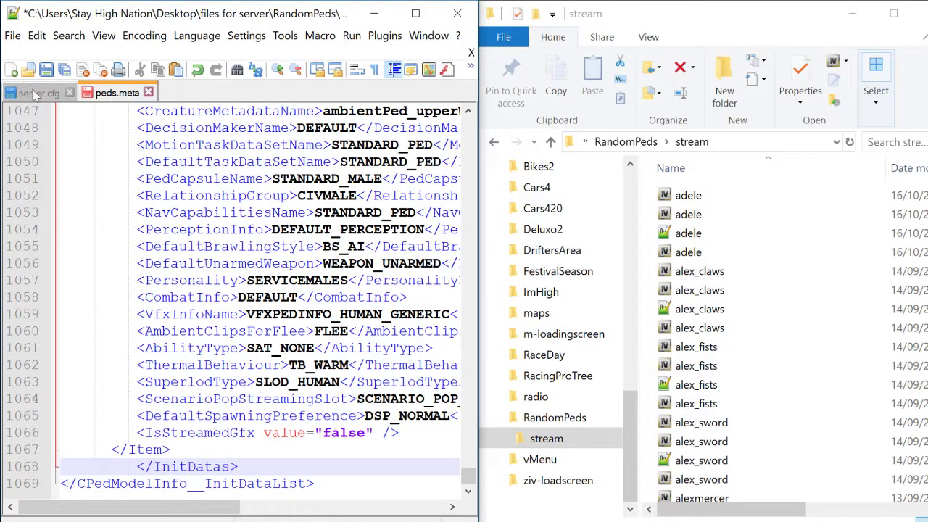
click(636, 145)
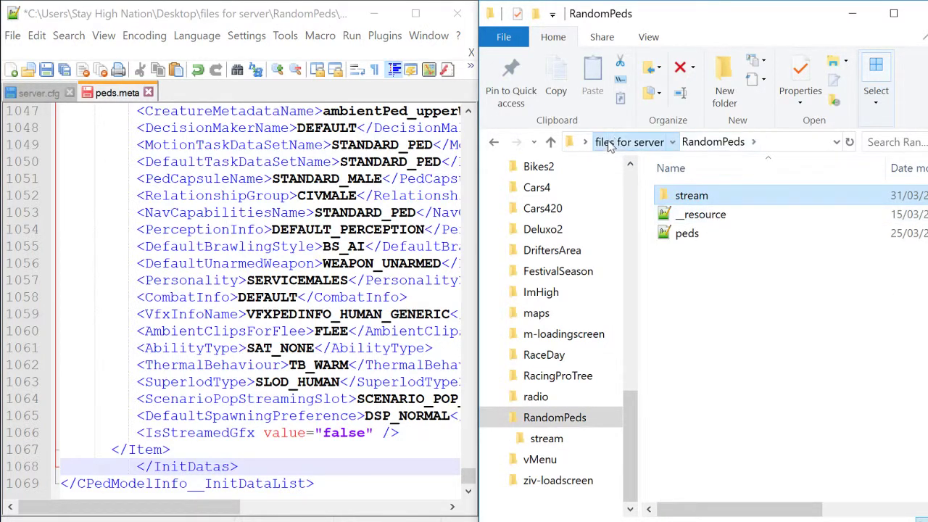
click(624, 141)
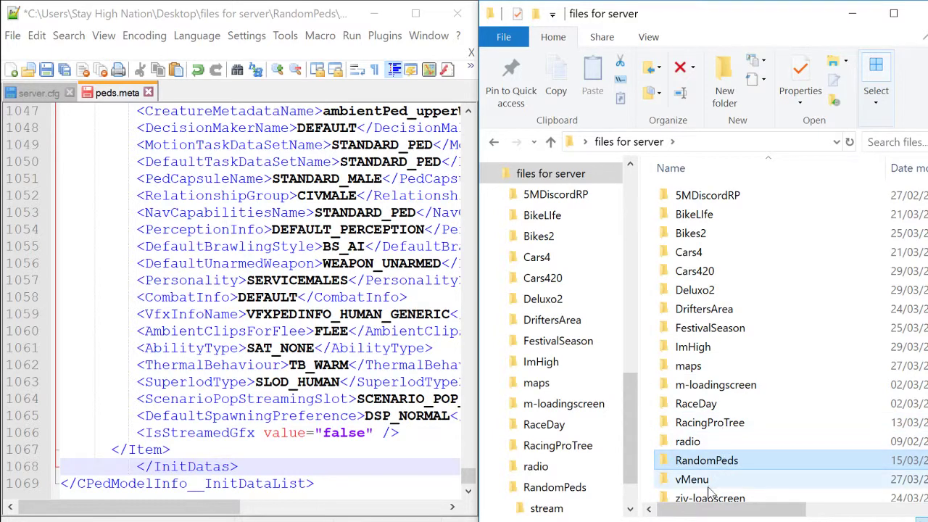
- Look inside the ImHigh resource folder and return to the files for server folder
scroll(710, 478, down, 2)
scroll(711, 435, up, 1)
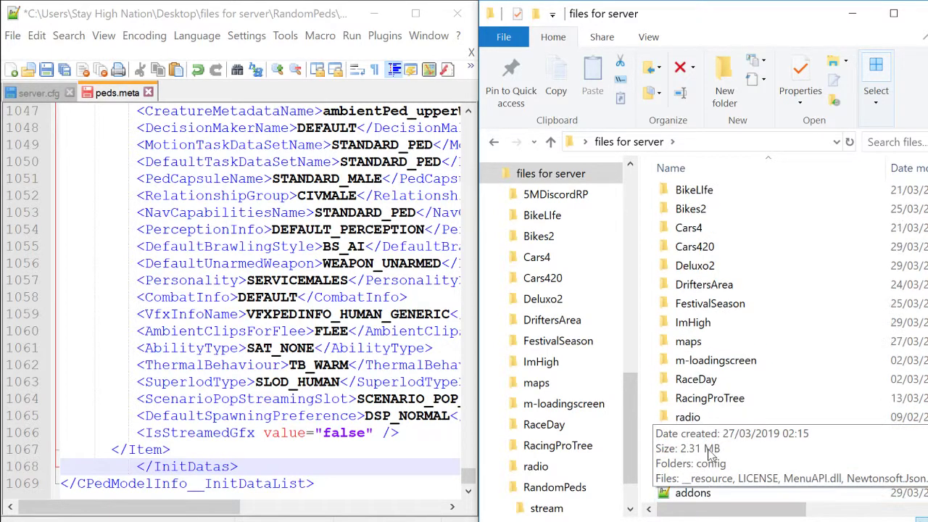
scroll(715, 324, up, 1)
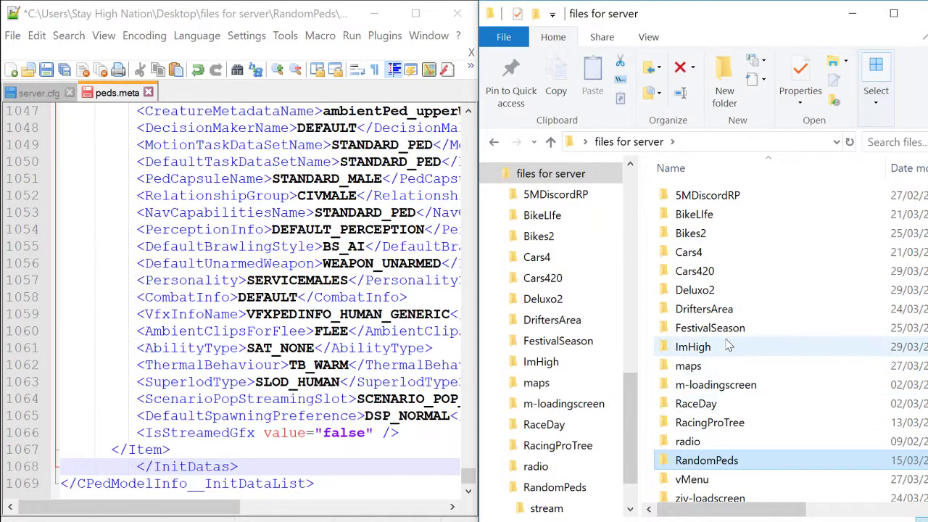
double_click(692, 347)
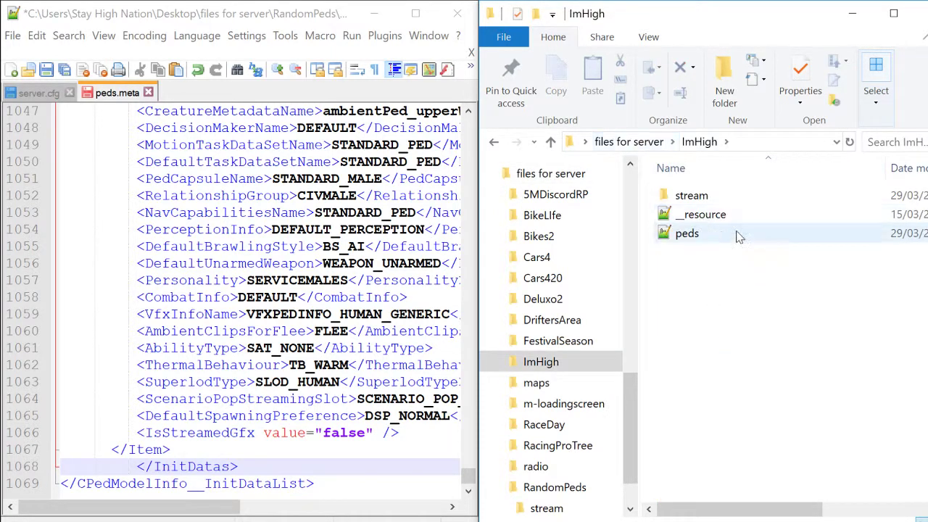
click(610, 143)
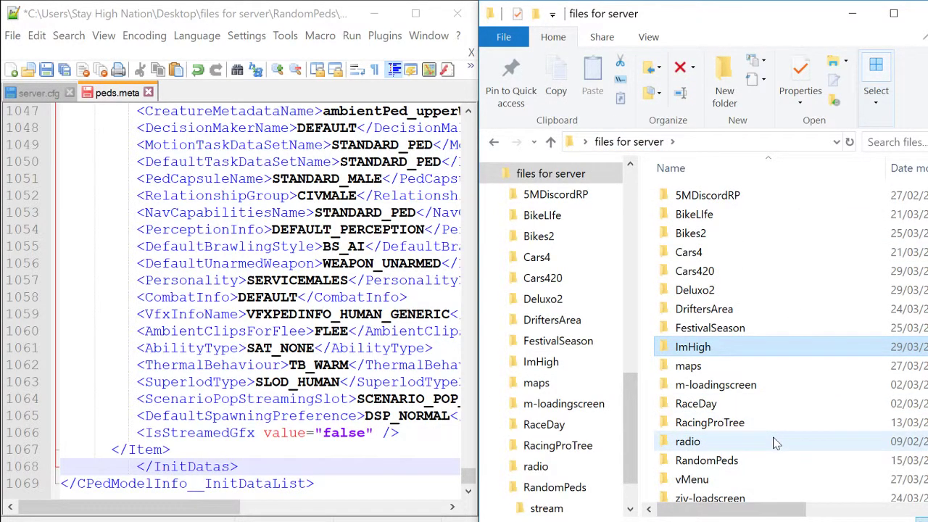
- Open the RandomPeds resource folder within files for server
scroll(774, 440, down, 1)
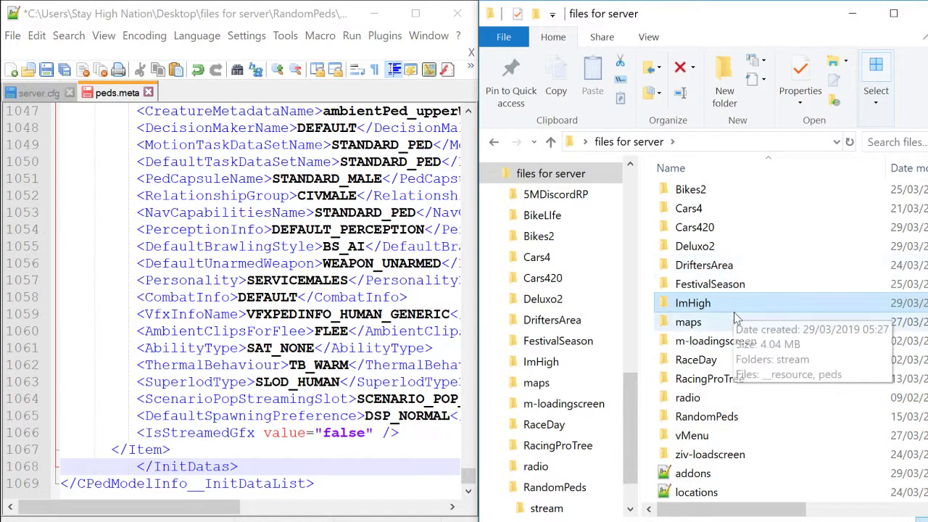
scroll(732, 308, up, 1)
scroll(735, 317, down, 2)
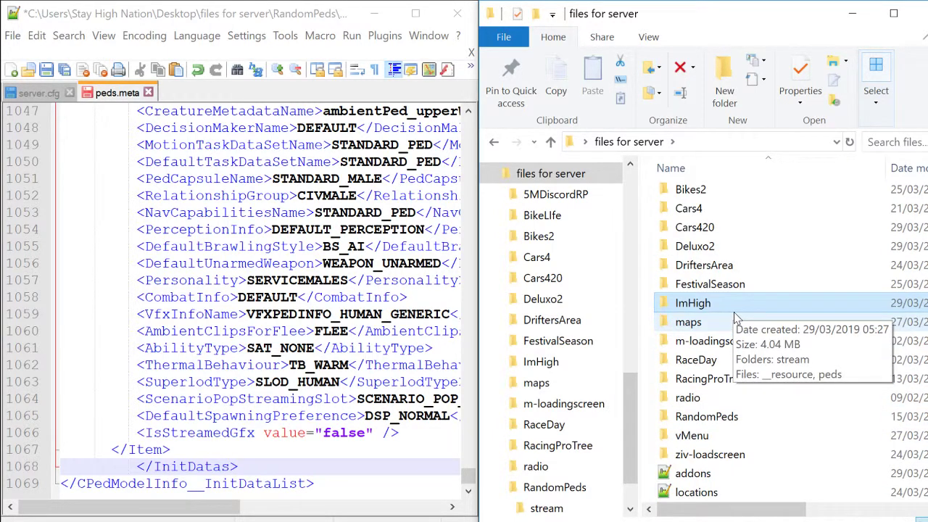
double_click(711, 382)
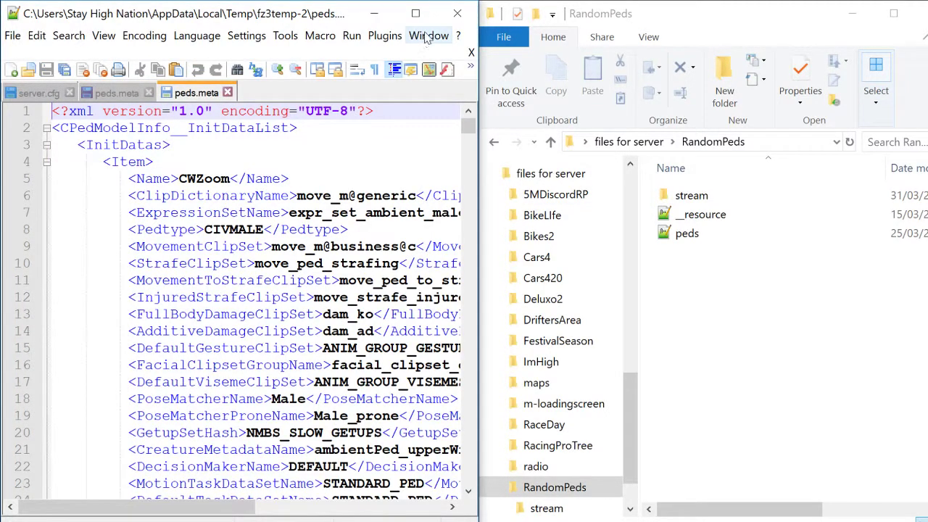
- Bring the Notepad++ window back and maximize it with the fz3temp-2 copy of peds.meta showing
click(374, 13)
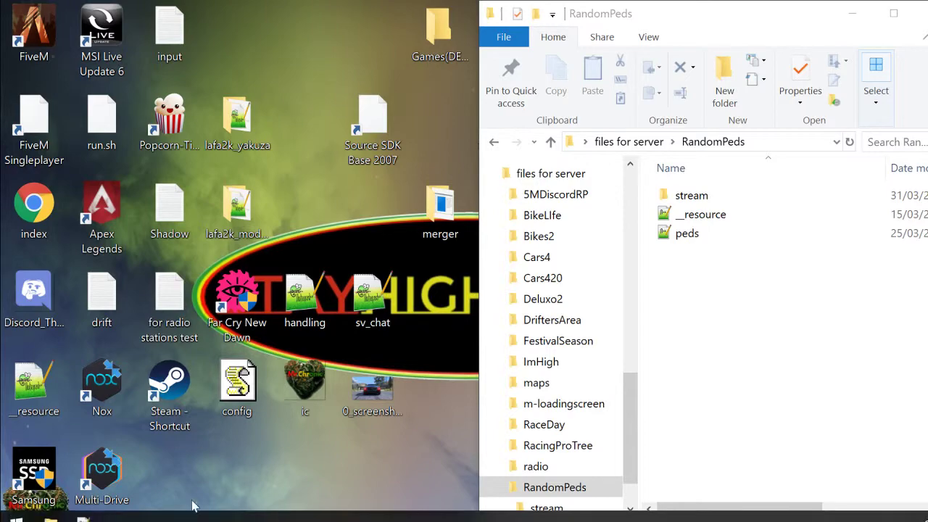
click(83, 517)
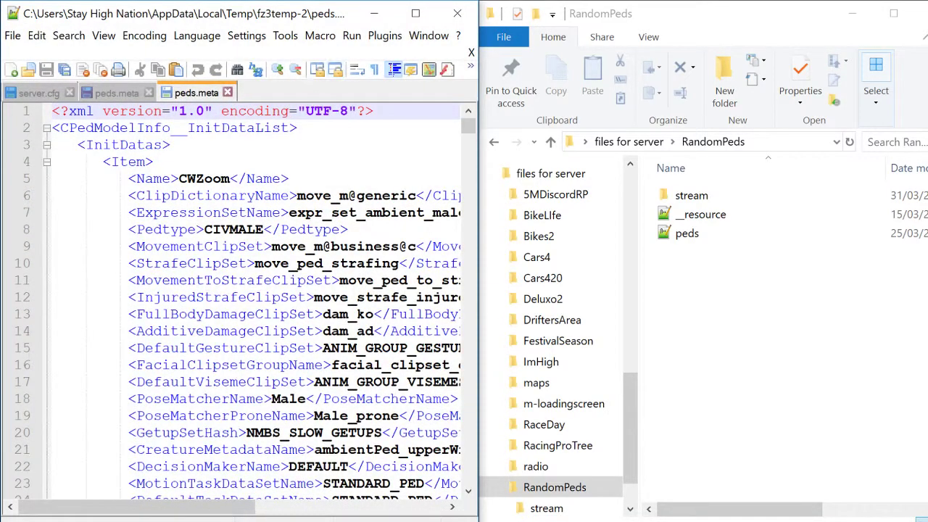
click(415, 13)
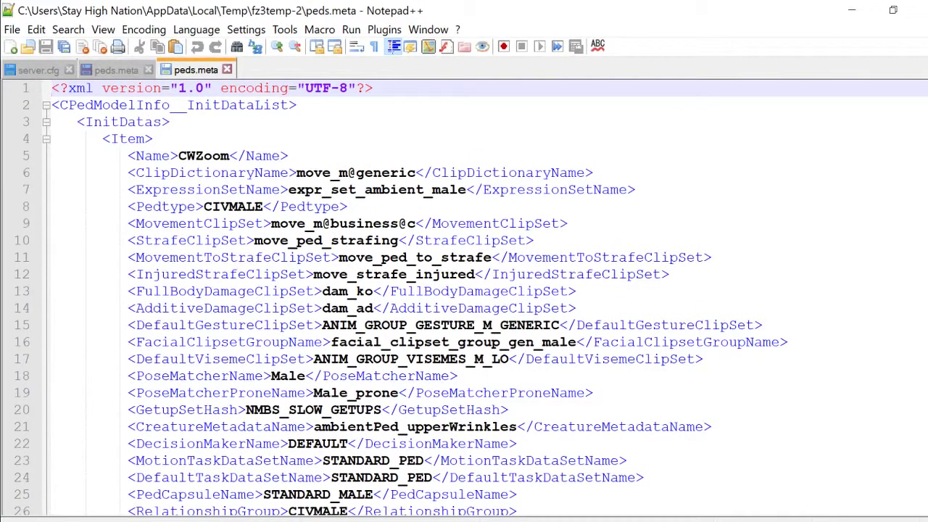
- Collapse the first seven Item blocks in the fz3temp-2 copy of peds.meta and review the items after them
click(46, 139)
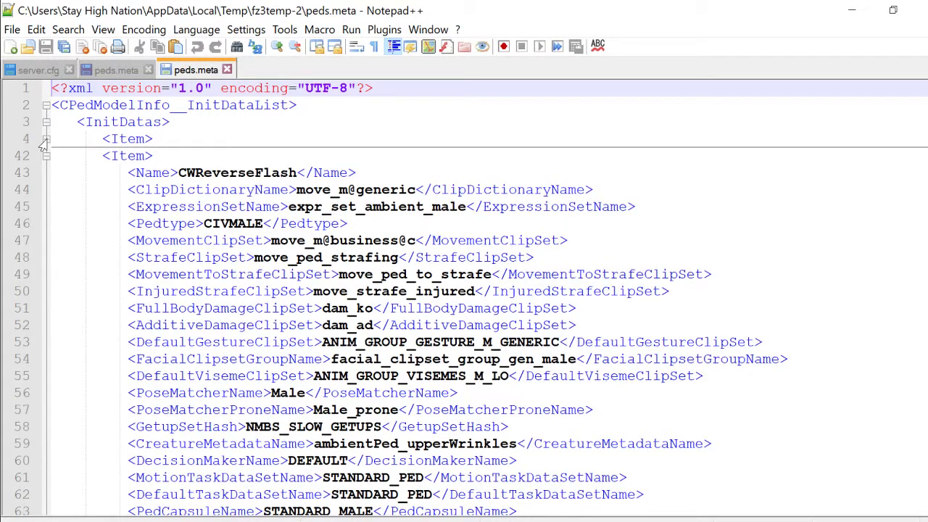
click(46, 156)
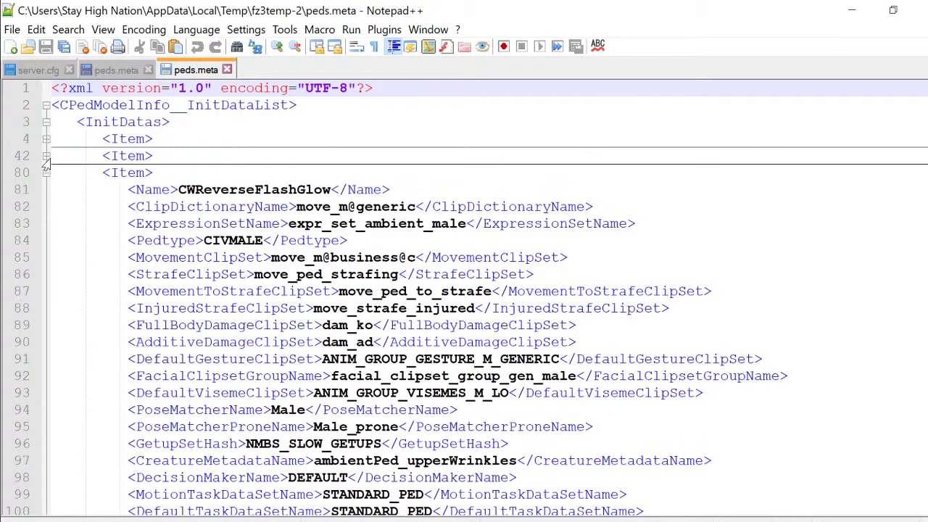
click(46, 173)
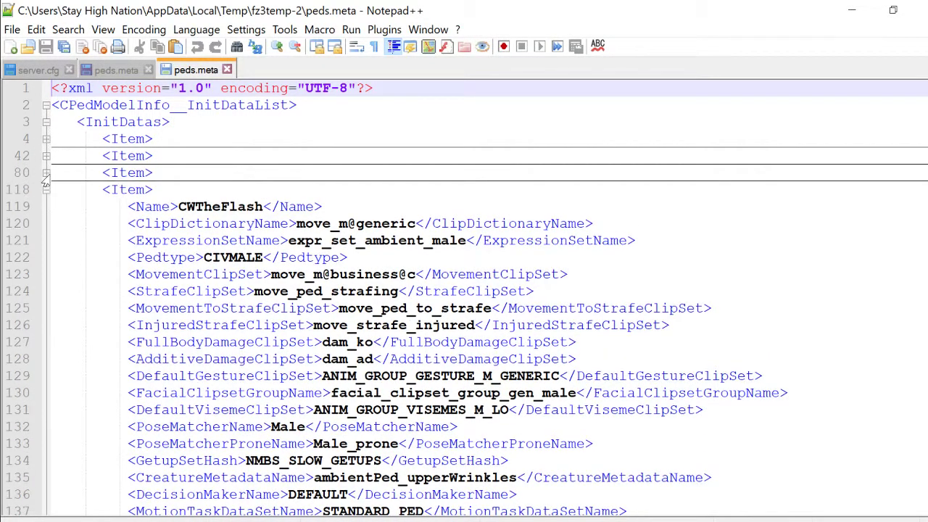
click(46, 190)
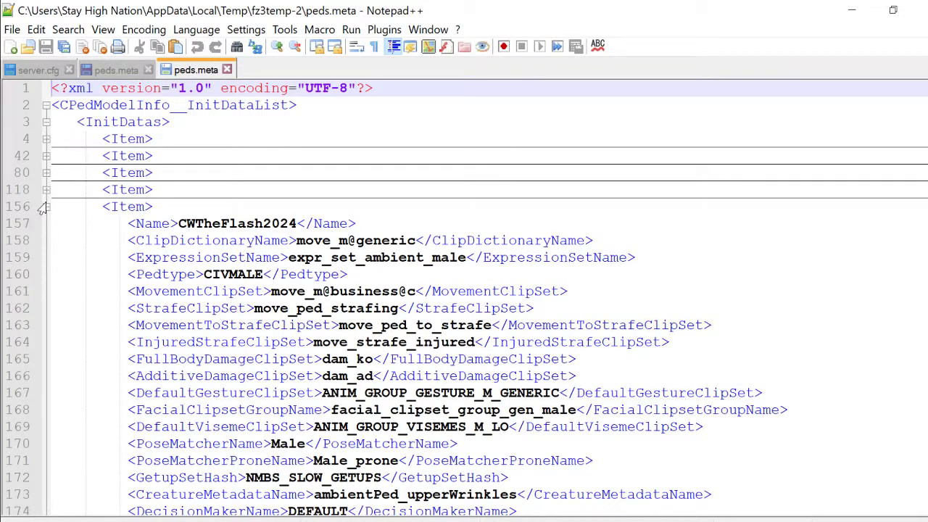
click(45, 207)
click(43, 224)
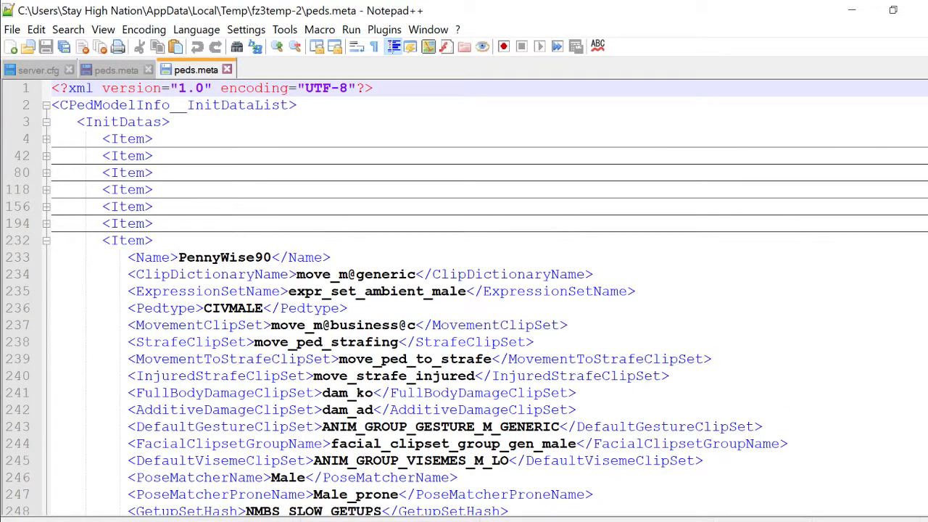
click(45, 241)
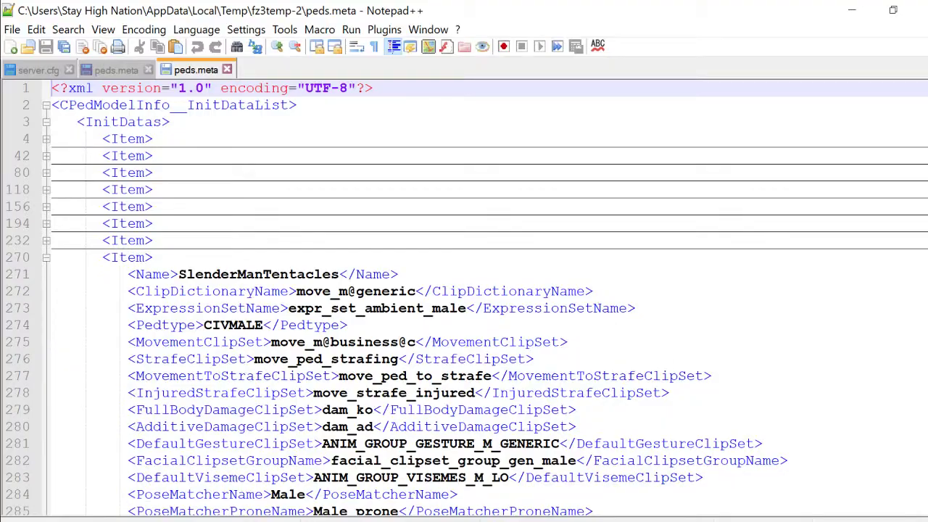
scroll(464, 297, down, 13)
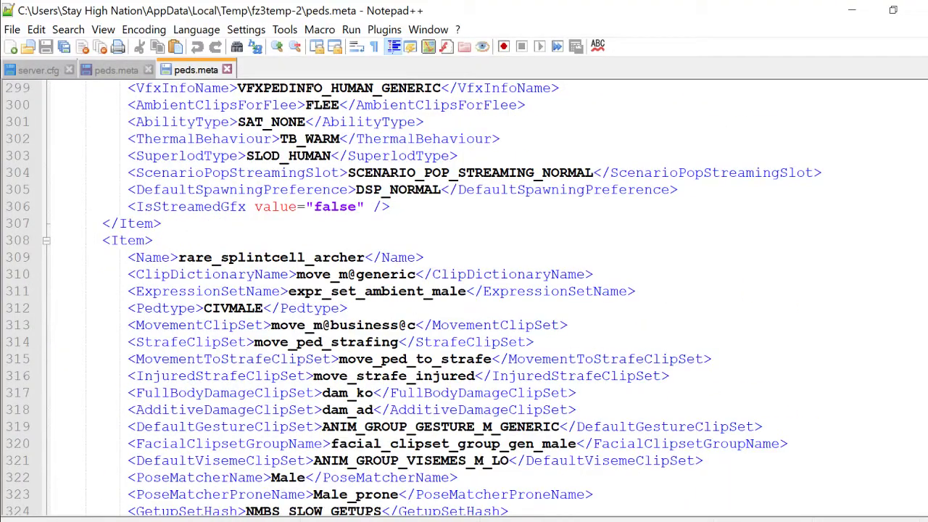
- Examine the remaining Item blocks in the fz3temp-2 copy of peds.meta for a female ped definition
scroll(464, 298, down, 20)
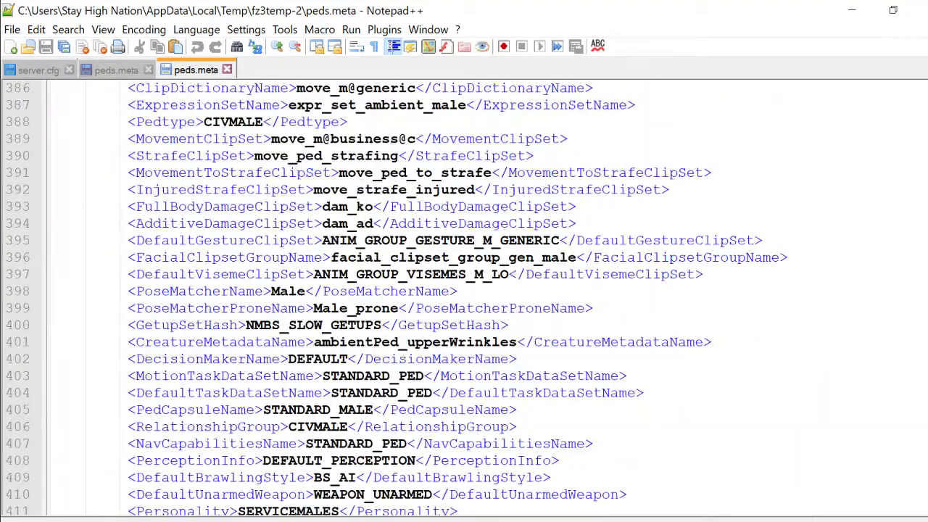
scroll(464, 297, down, 8)
scroll(464, 297, down, 7)
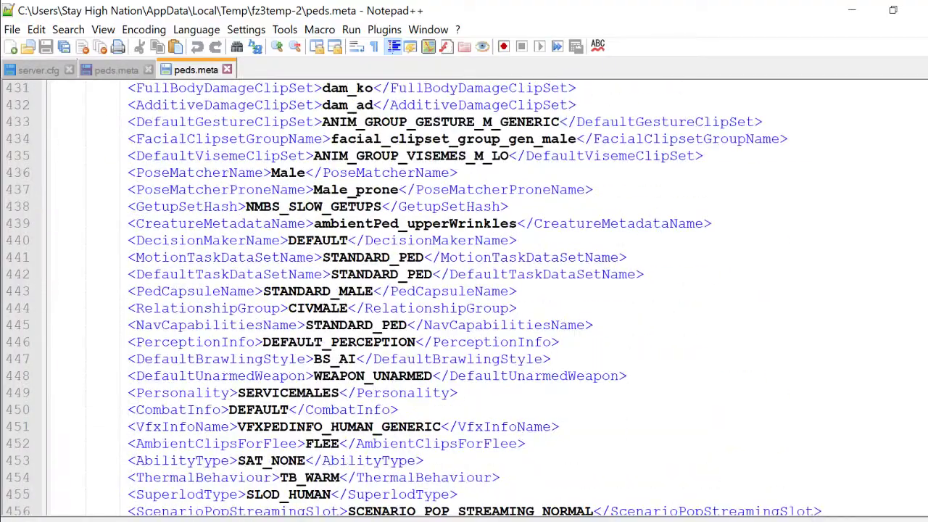
scroll(464, 298, up, 4)
scroll(465, 297, down, 16)
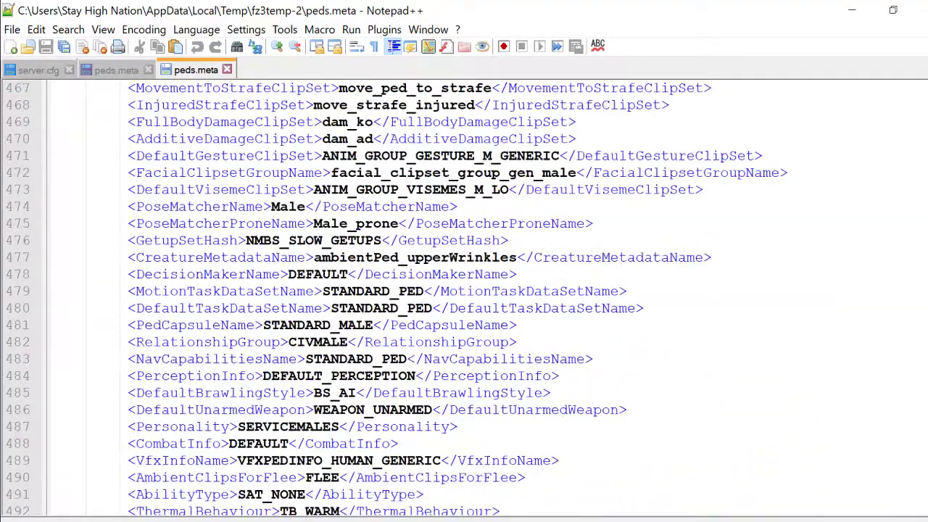
scroll(465, 298, up, 3)
scroll(464, 298, down, 20)
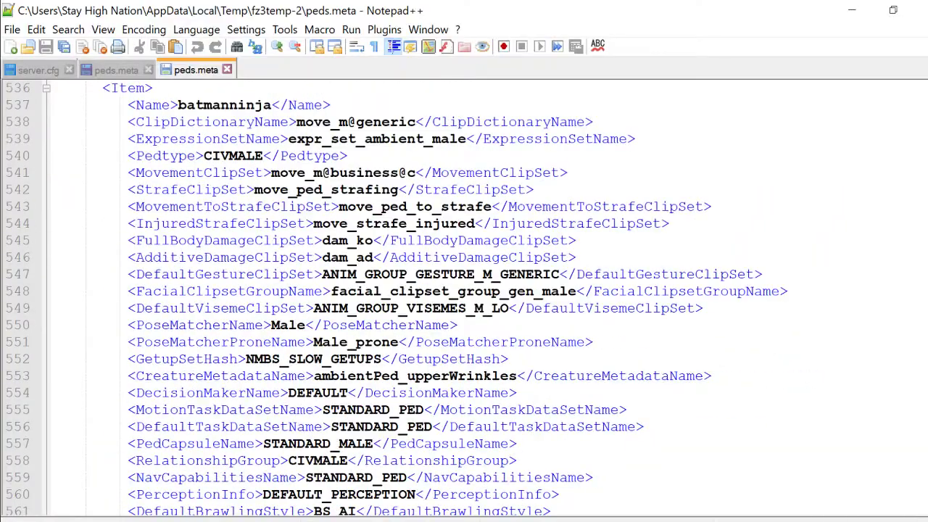
scroll(465, 298, down, 20)
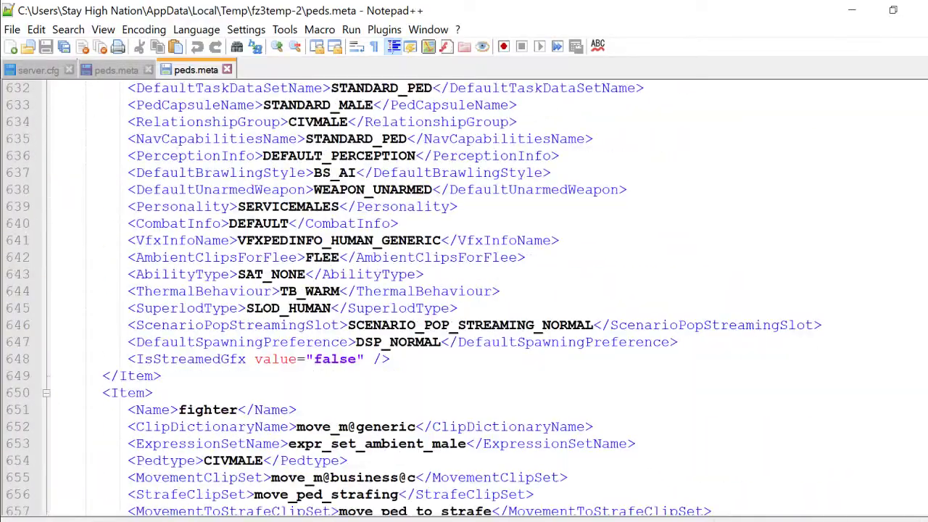
scroll(465, 297, down, 20)
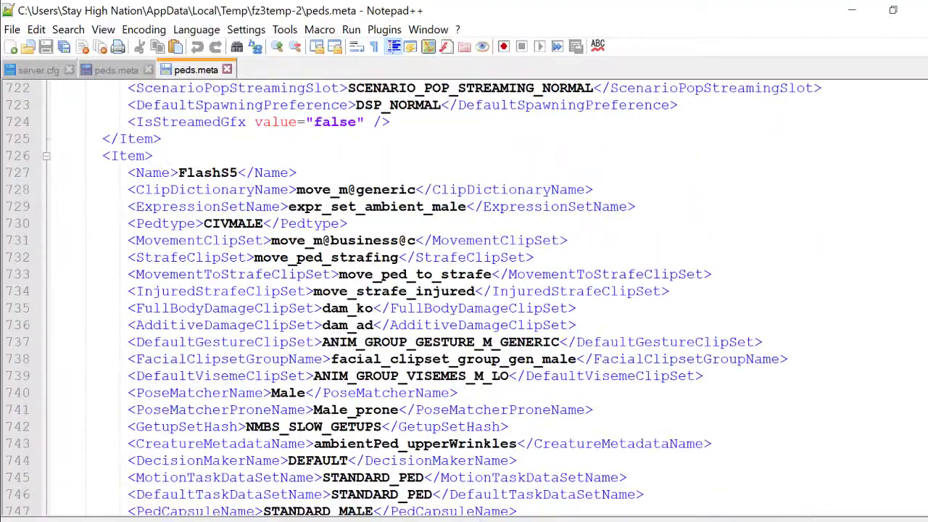
scroll(464, 297, down, 20)
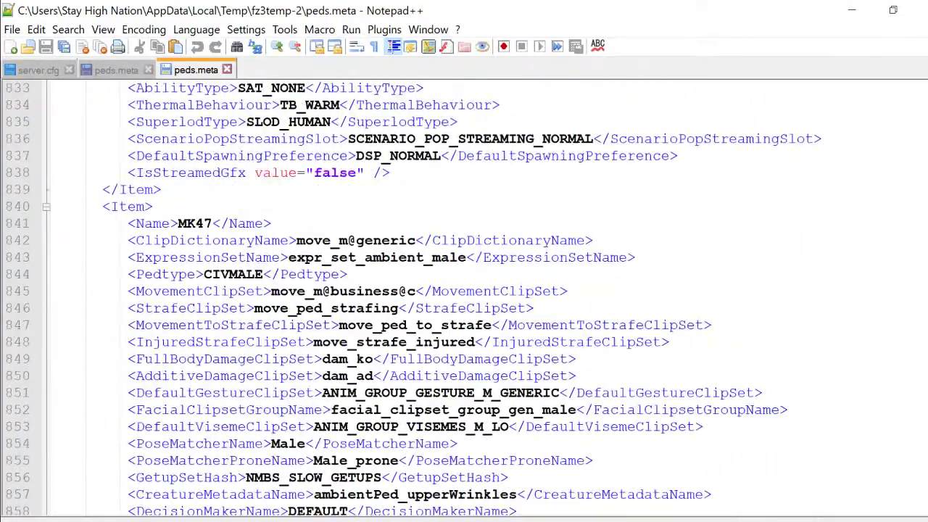
scroll(464, 297, down, 20)
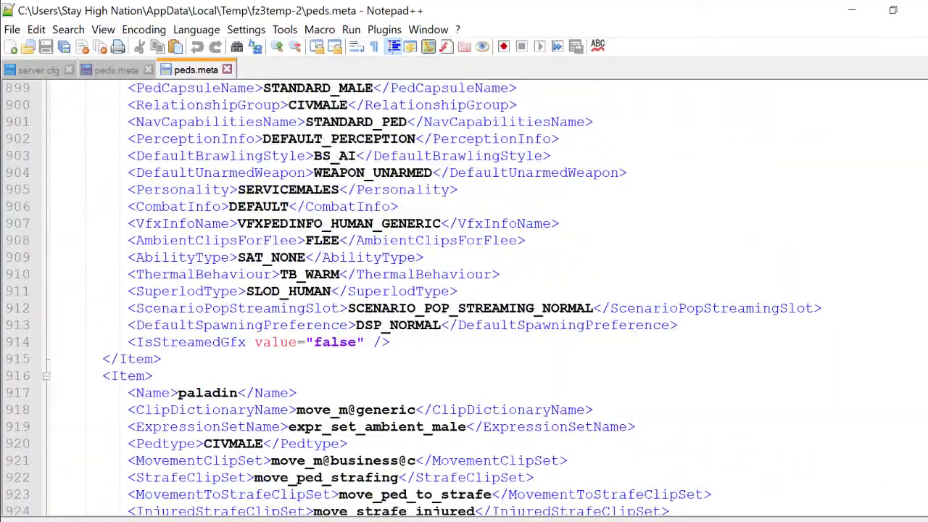
scroll(464, 297, down, 20)
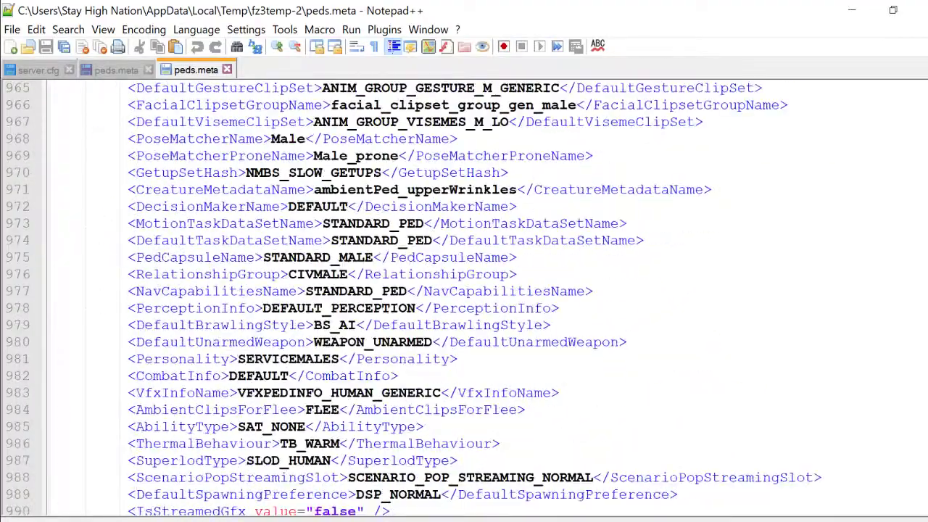
scroll(464, 298, down, 20)
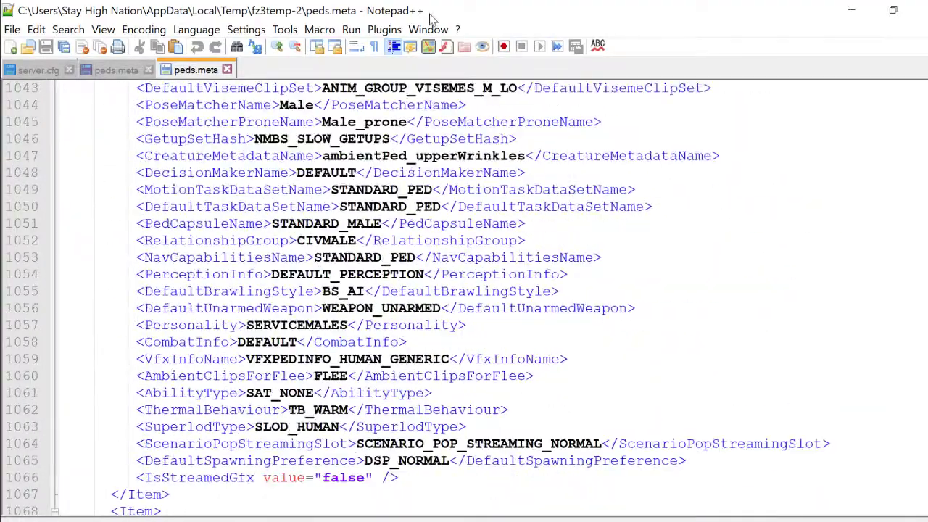
- Search the fz3temp-2 copy of peds.meta for "female", then close that file
click(237, 46)
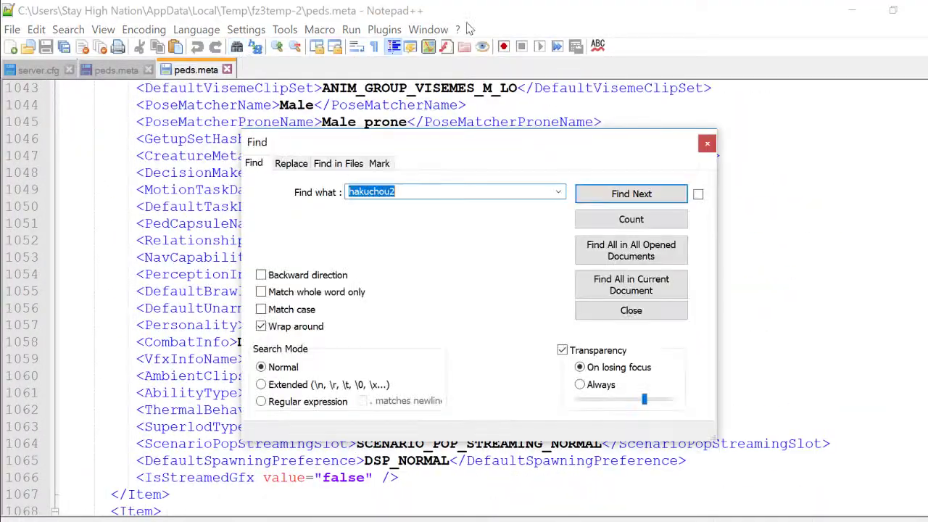
text(female)
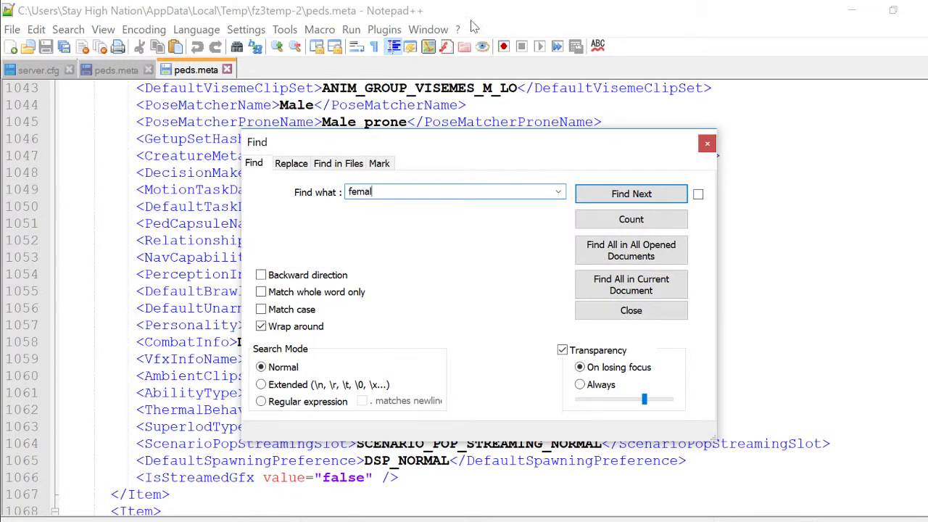
click(631, 194)
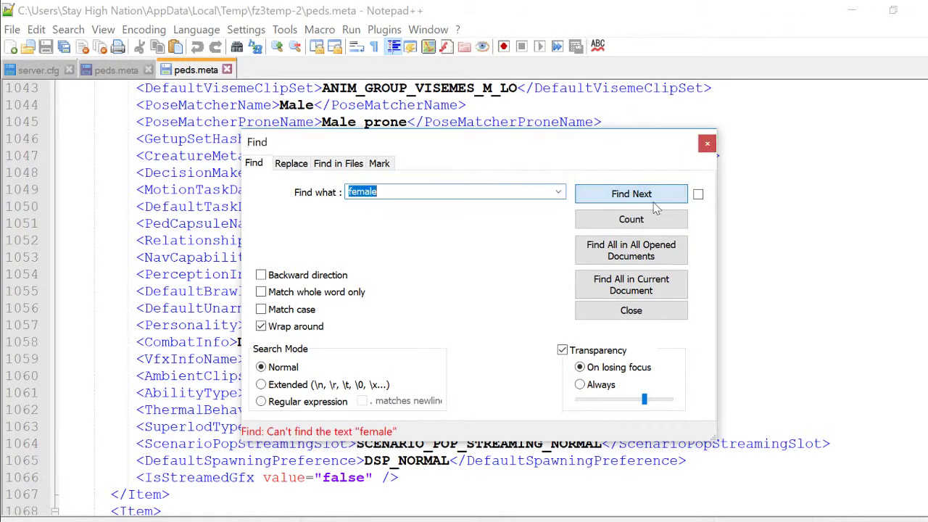
click(707, 144)
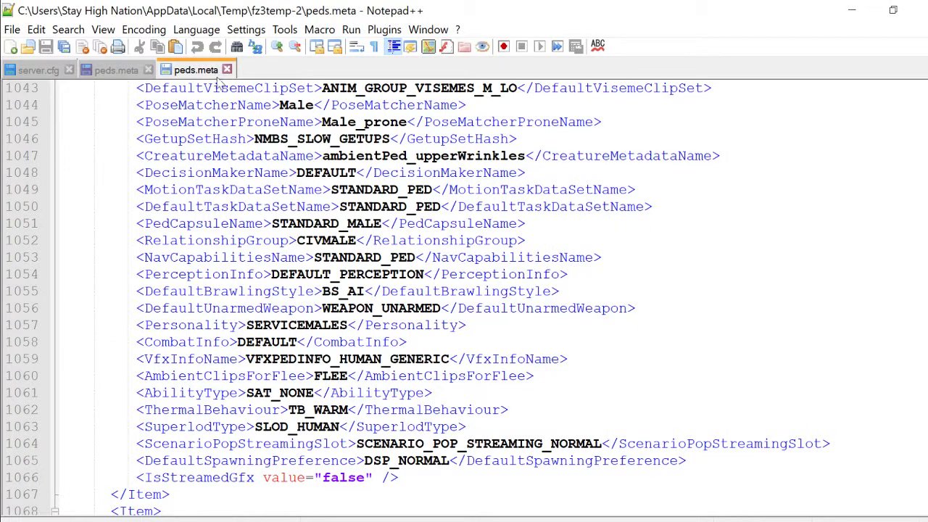
click(227, 70)
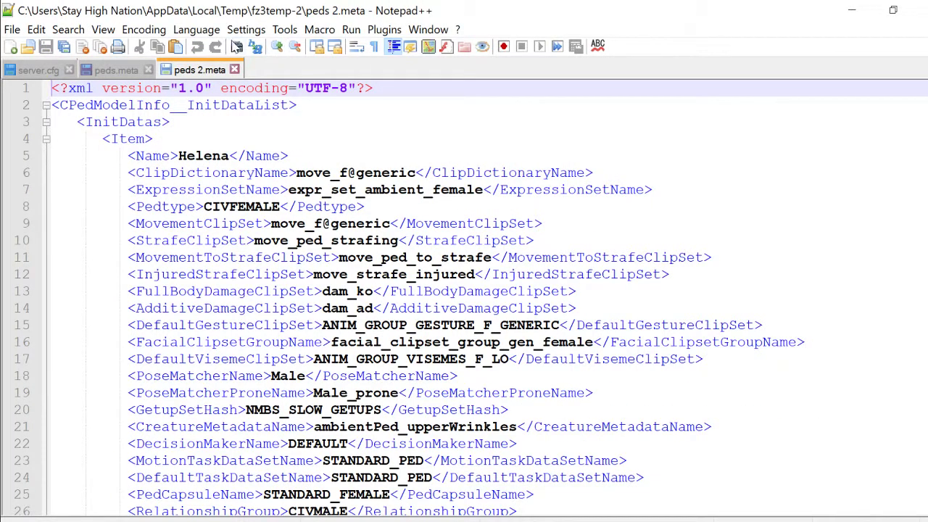
- Collapse and copy the first Item block of peds 2.meta, then close that file
click(237, 47)
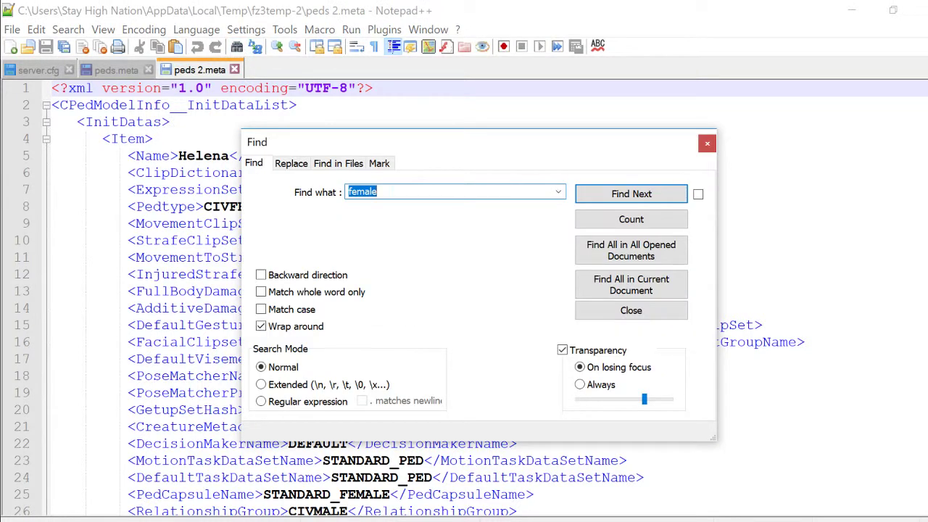
click(707, 142)
click(46, 138)
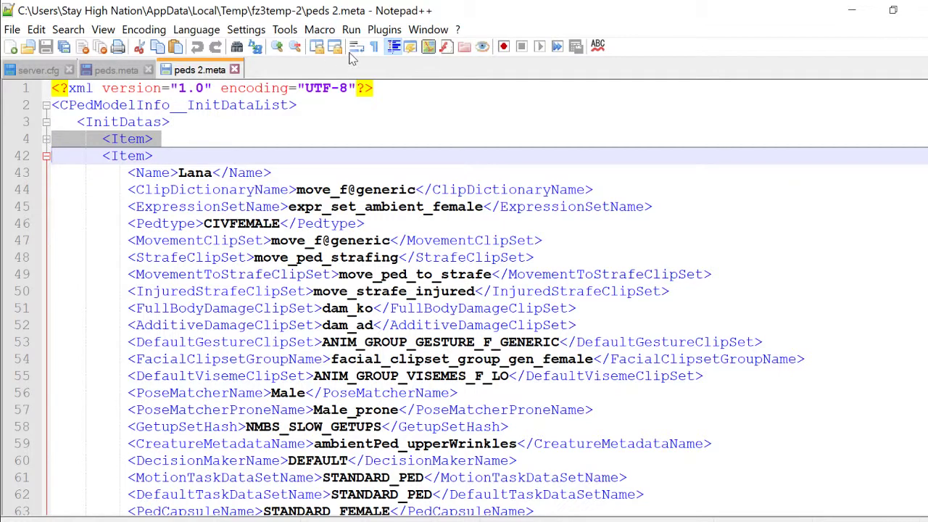
click(234, 70)
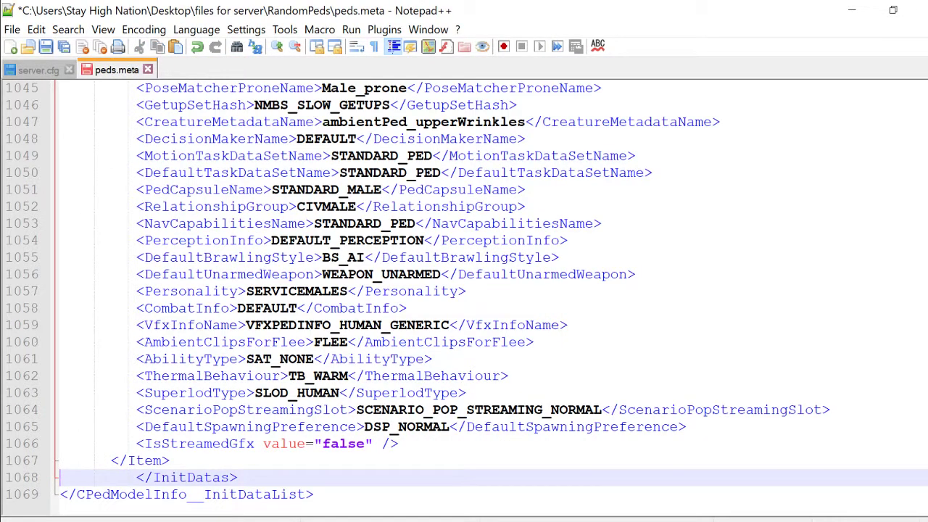
- Paste the copied female Item block into the RandomPeds peds.meta just before the closing InitDatas tag
key(ctrl+v)
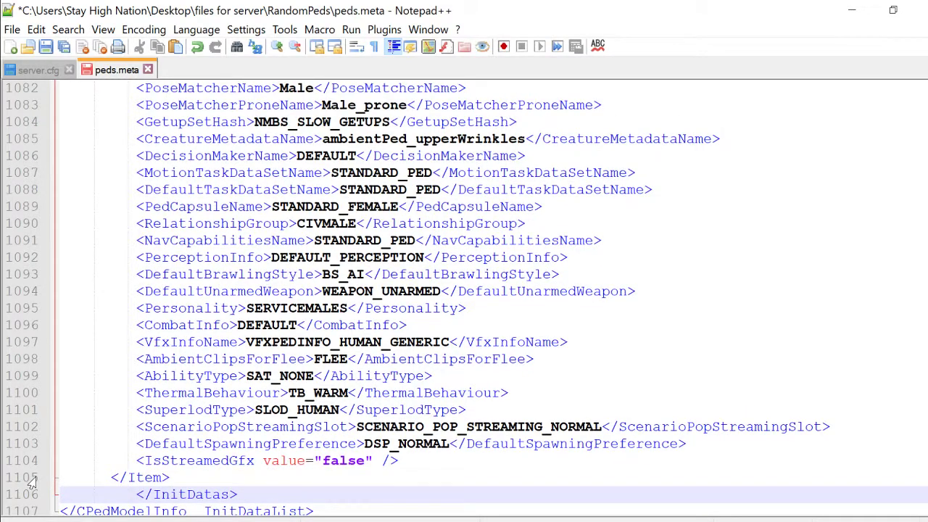
scroll(32, 482, up, 5)
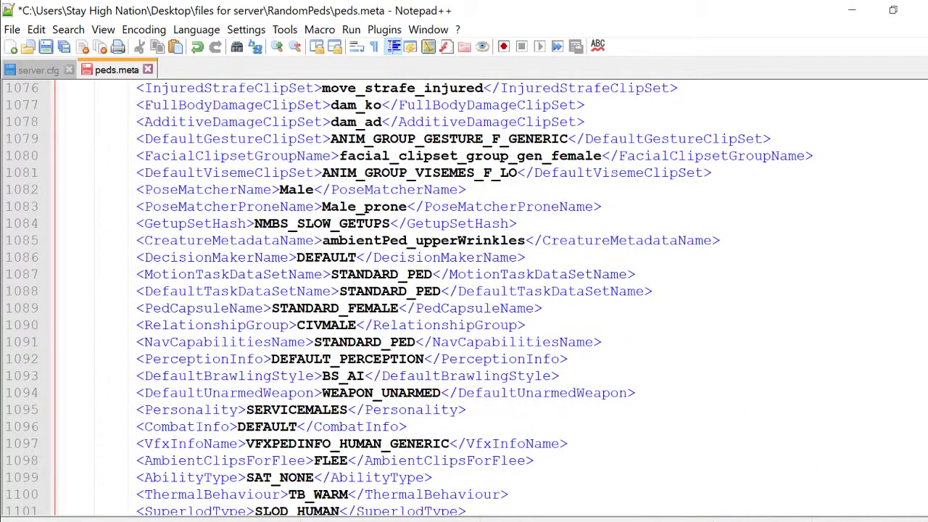
scroll(464, 297, down, 5)
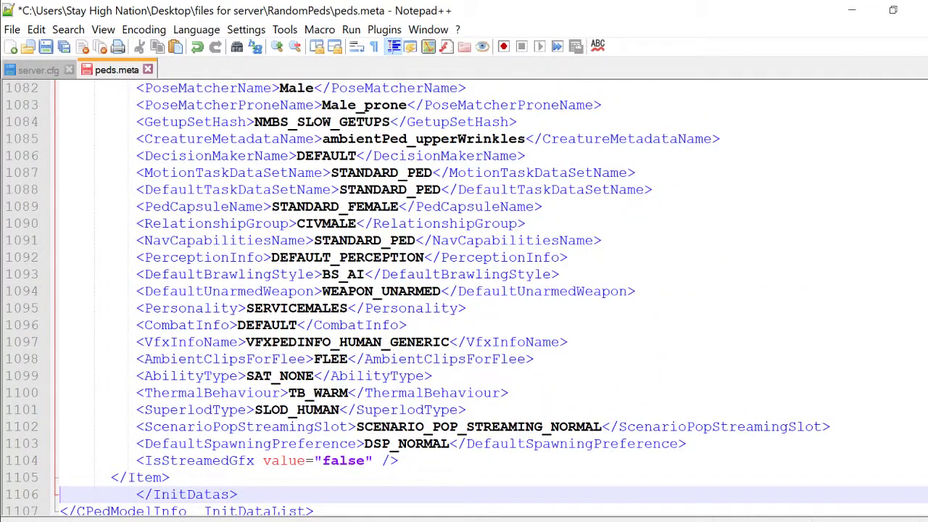
scroll(464, 297, up, 1)
scroll(464, 297, down, 1)
- Arrange Notepad++ side by side with the RandomPeds folder window and open the stream folder there
drag(522, 10, 130, 173)
drag(4, 180, 0, 180)
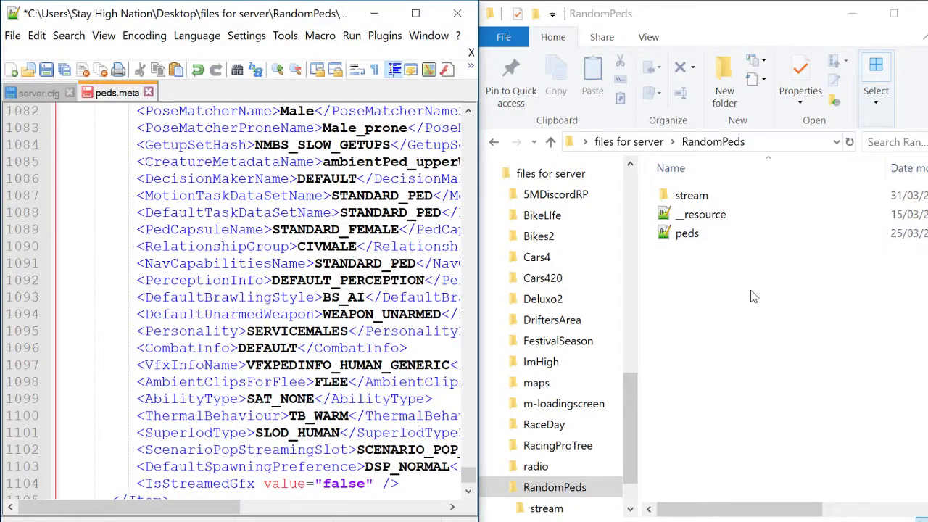
double_click(692, 196)
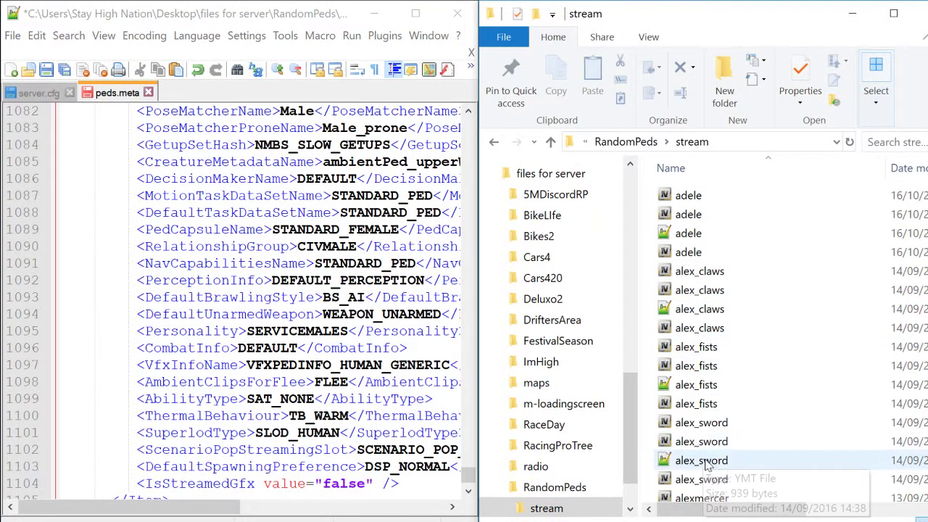
- Look through the ped model files in the RandomPeds stream folder for female peds
scroll(707, 465, down, 3)
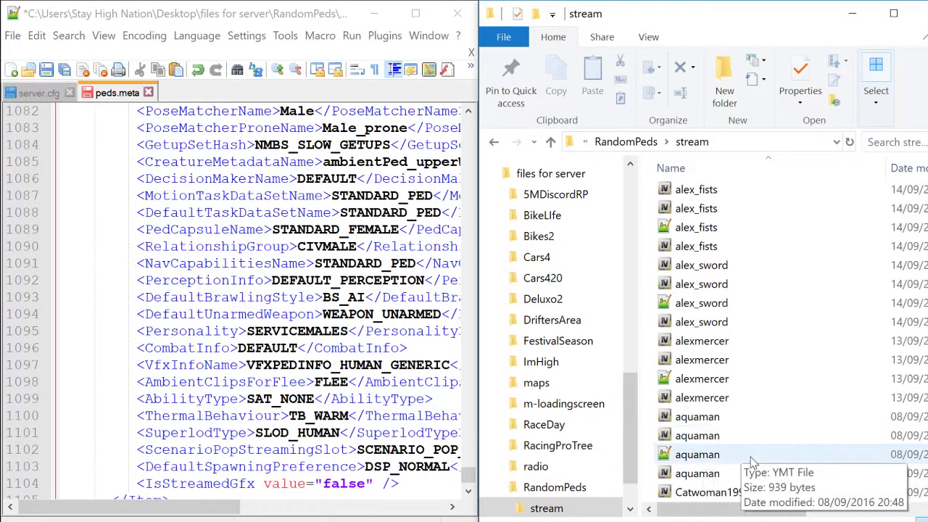
scroll(753, 463, down, 1)
click(751, 435)
scroll(751, 436, down, 2)
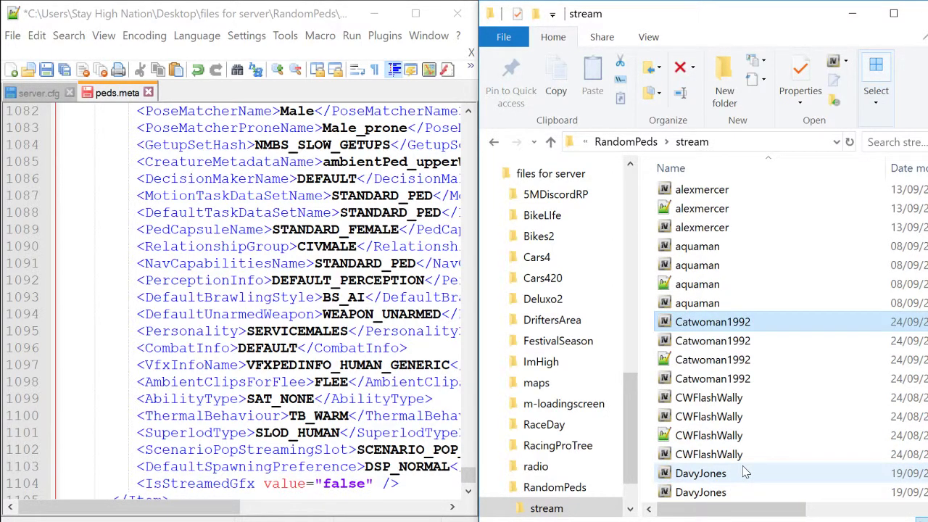
scroll(745, 472, down, 5)
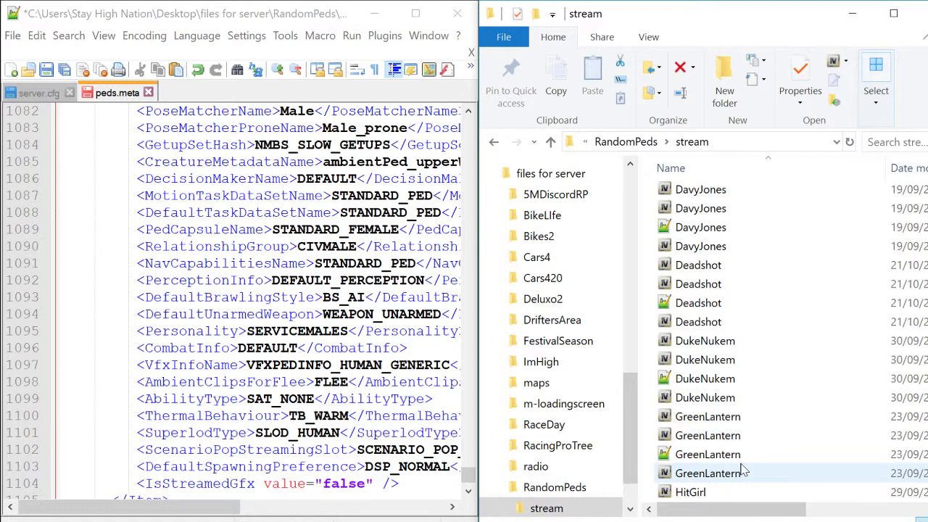
scroll(743, 473, down, 1)
scroll(736, 453, down, 1)
click(740, 398)
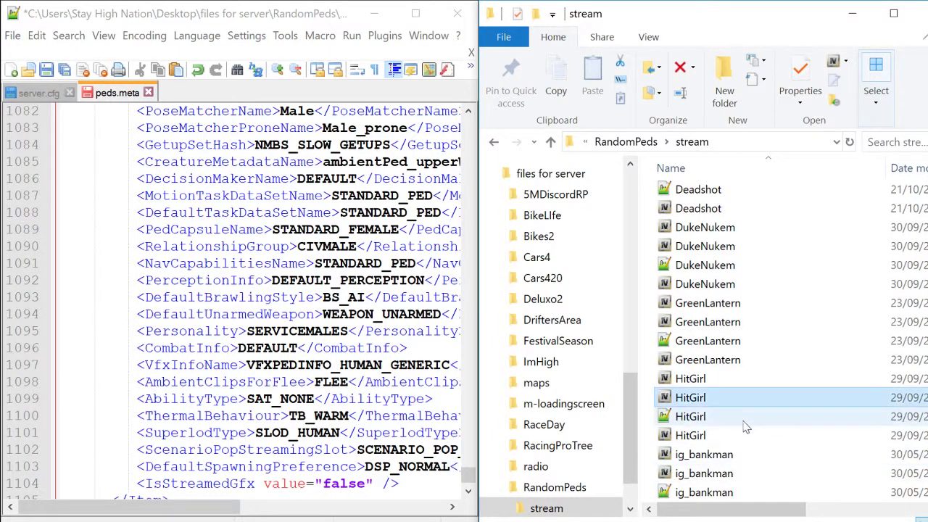
scroll(747, 428, down, 4)
scroll(747, 429, down, 2)
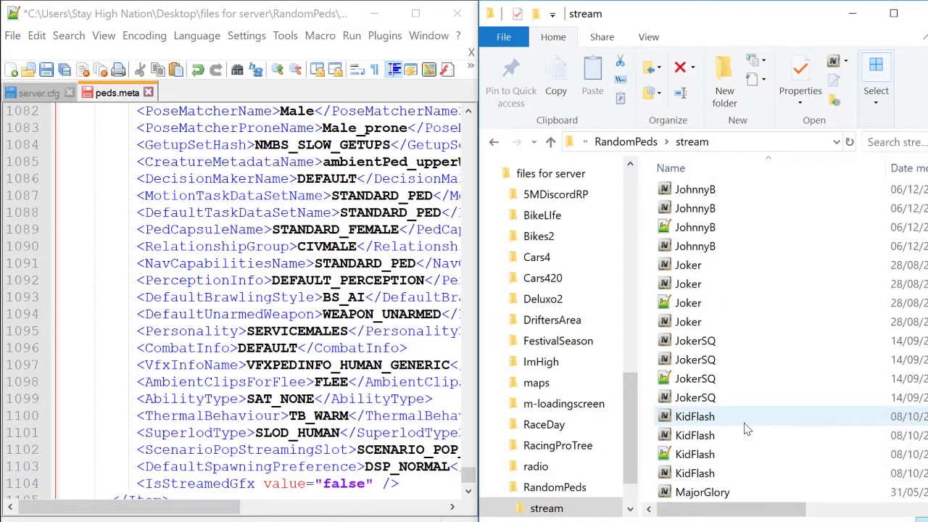
scroll(747, 430, down, 5)
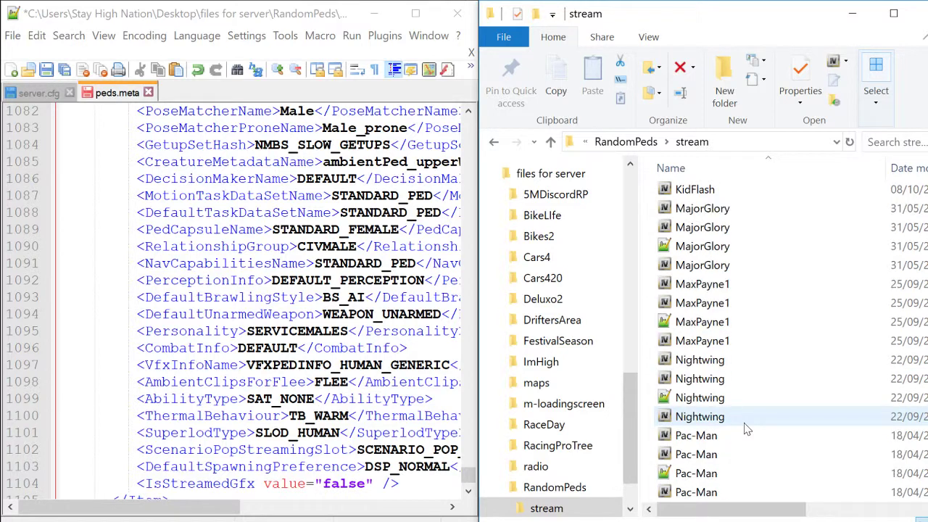
scroll(747, 429, down, 3)
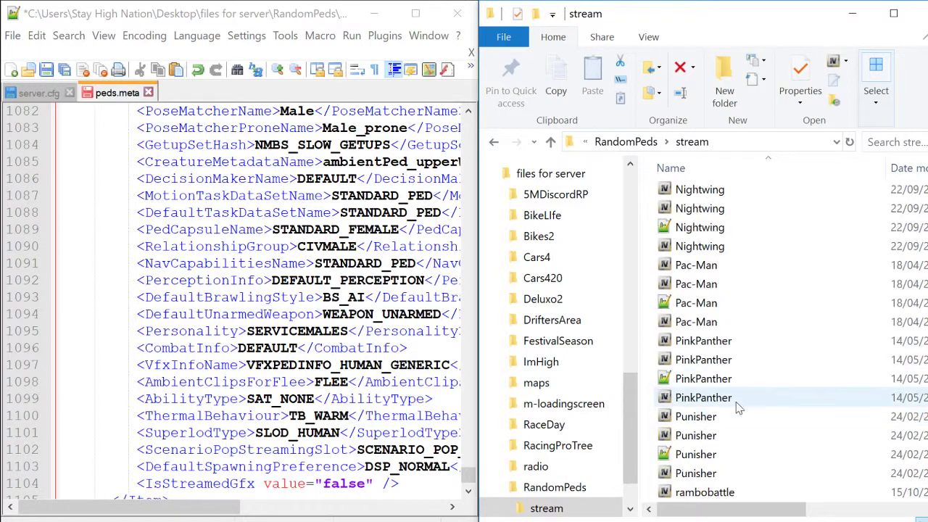
scroll(742, 442, down, 1)
scroll(742, 454, down, 3)
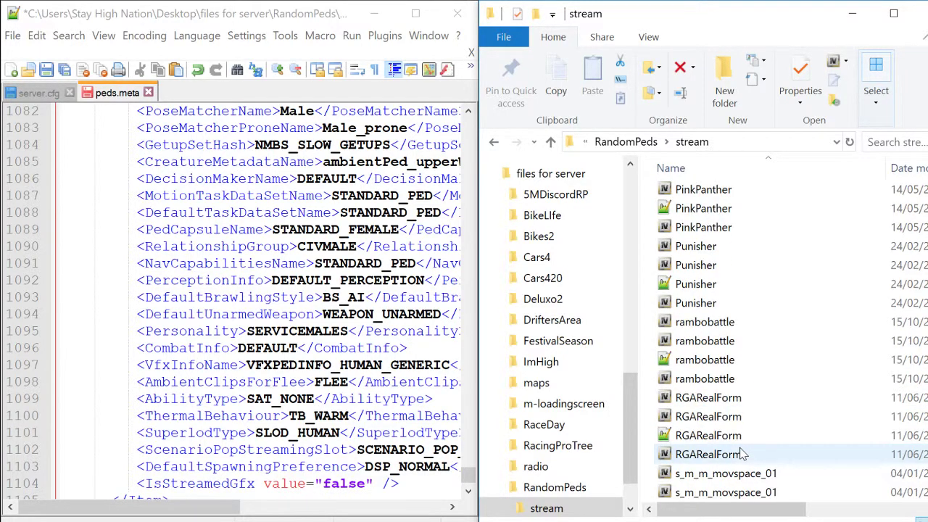
scroll(742, 454, down, 5)
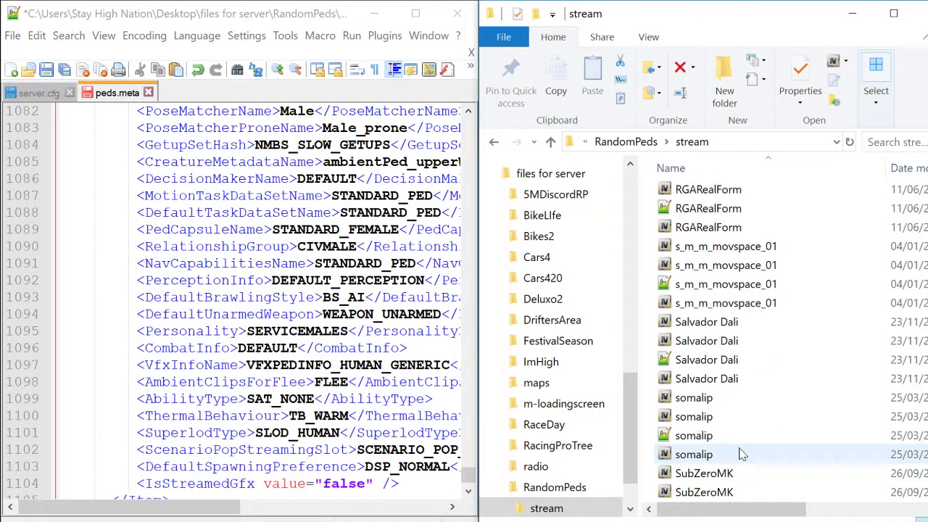
scroll(742, 454, down, 2)
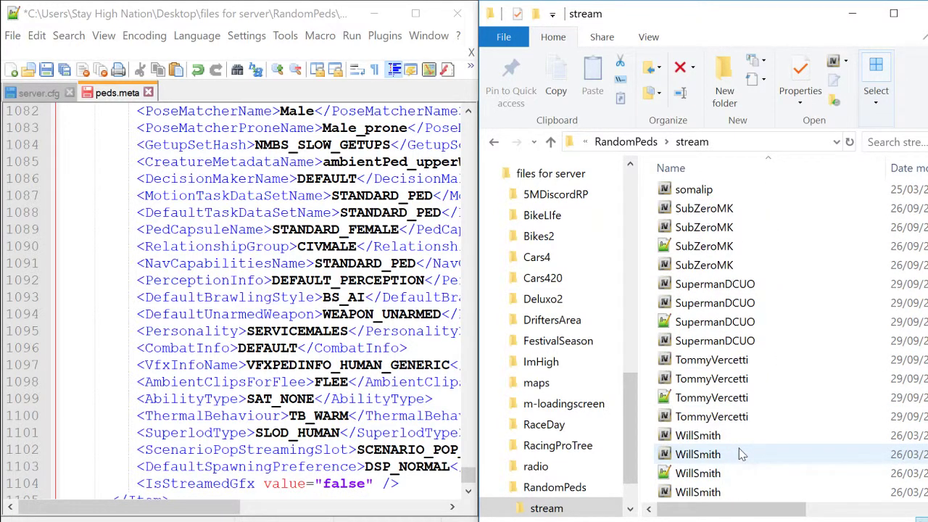
scroll(740, 454, up, 1)
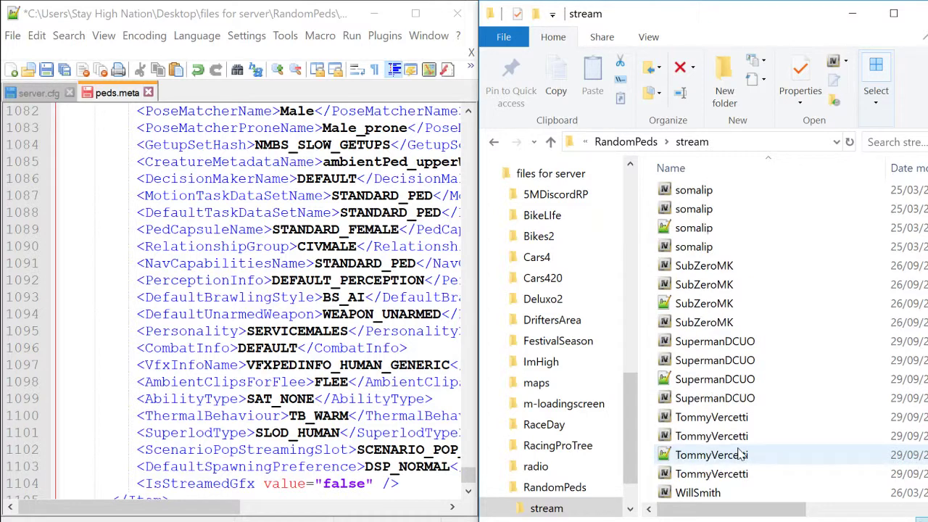
scroll(740, 454, up, 8)
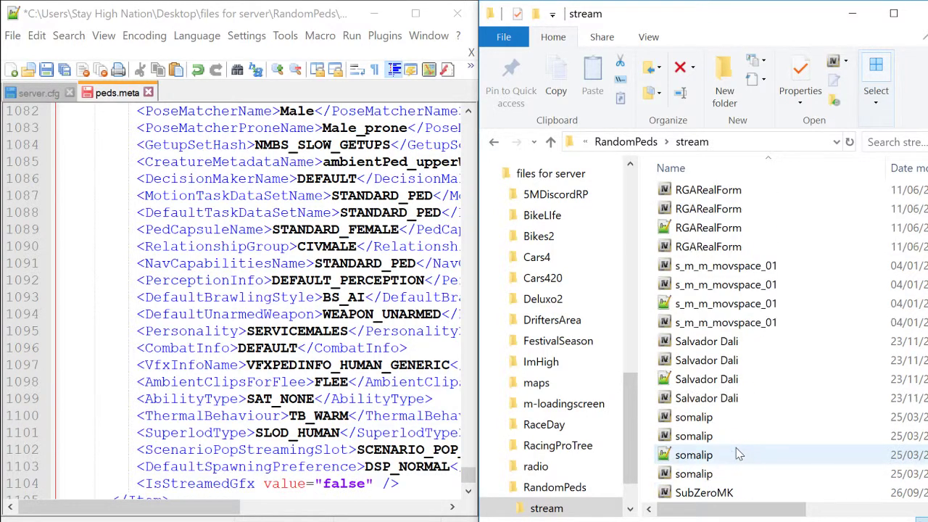
- Paste two more copies of the female Item block into peds.meta just before the closing InitDatas tag
scroll(736, 454, up, 9)
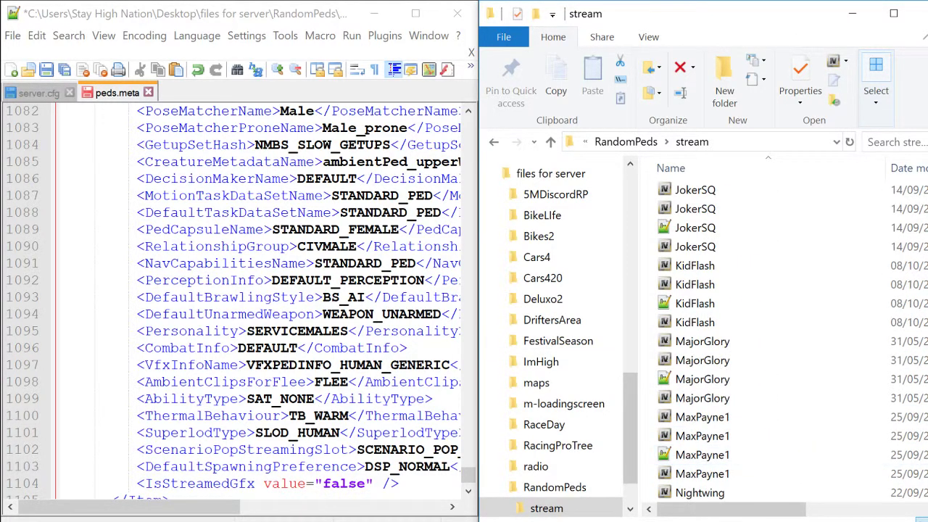
click(227, 7)
scroll(290, 290, up, 20)
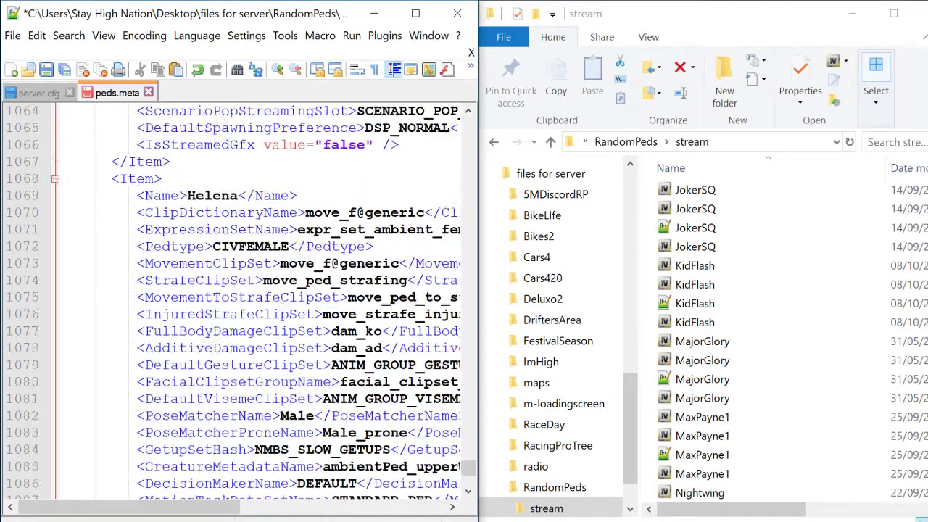
scroll(239, 290, up, 2)
scroll(239, 290, down, 20)
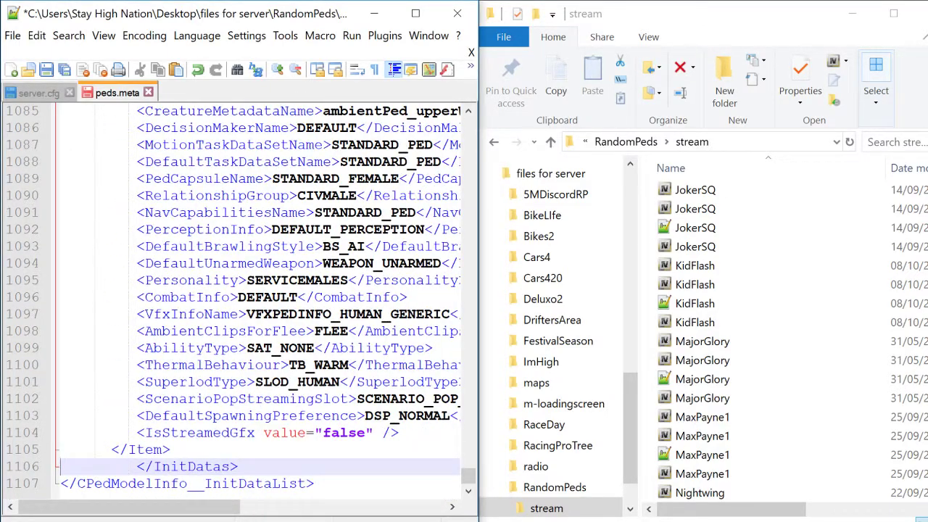
key(ctrl+v)
scroll(239, 297, up, 20)
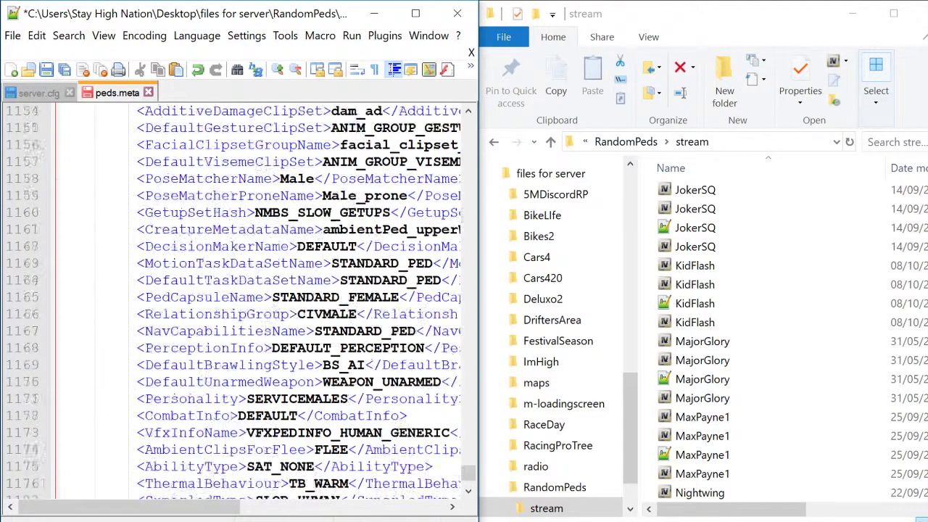
- Replace Helena in the first female Item block with adele, copying the name from the ped file in the stream folder
scroll(239, 298, up, 4)
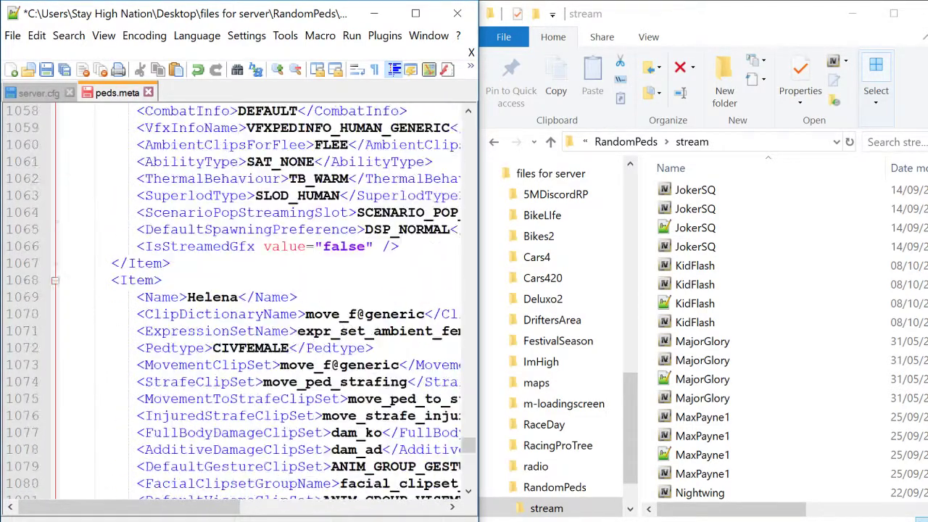
scroll(740, 355, up, 12)
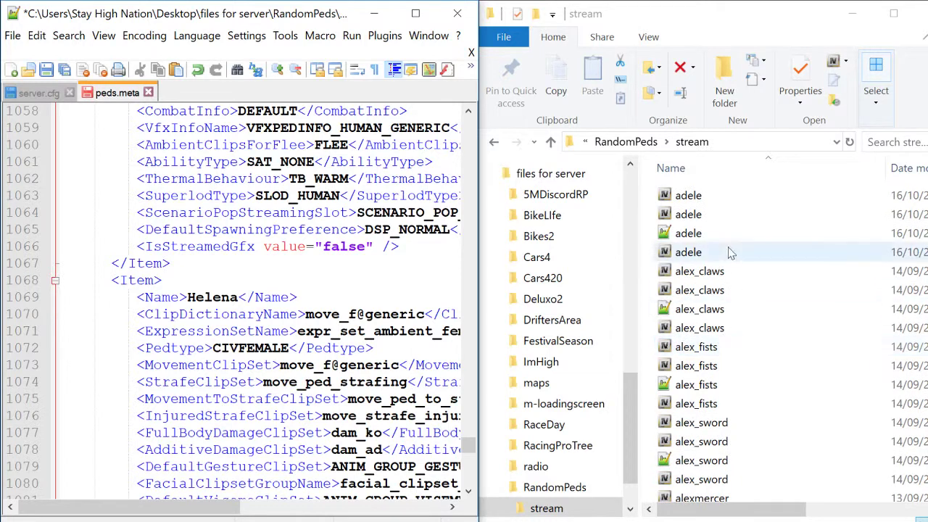
click(694, 196)
click(695, 196)
key(ctrl+c)
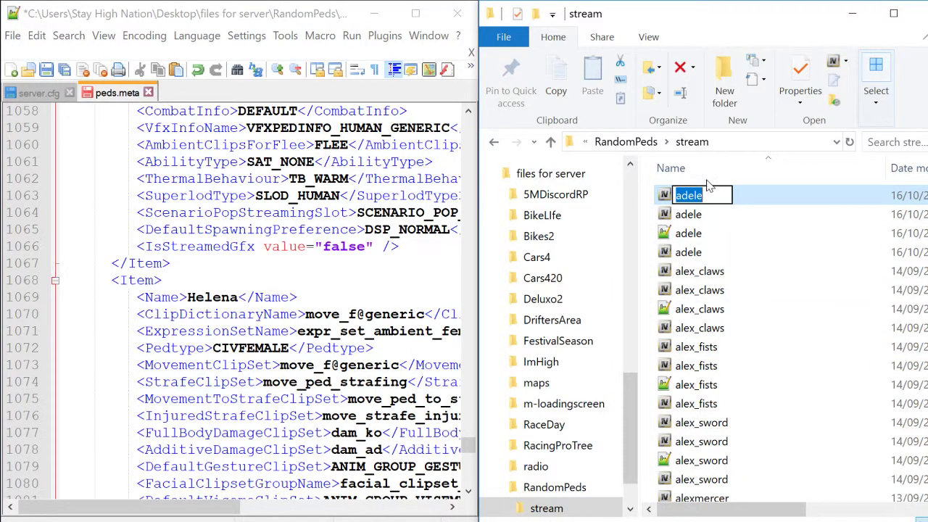
double_click(210, 297)
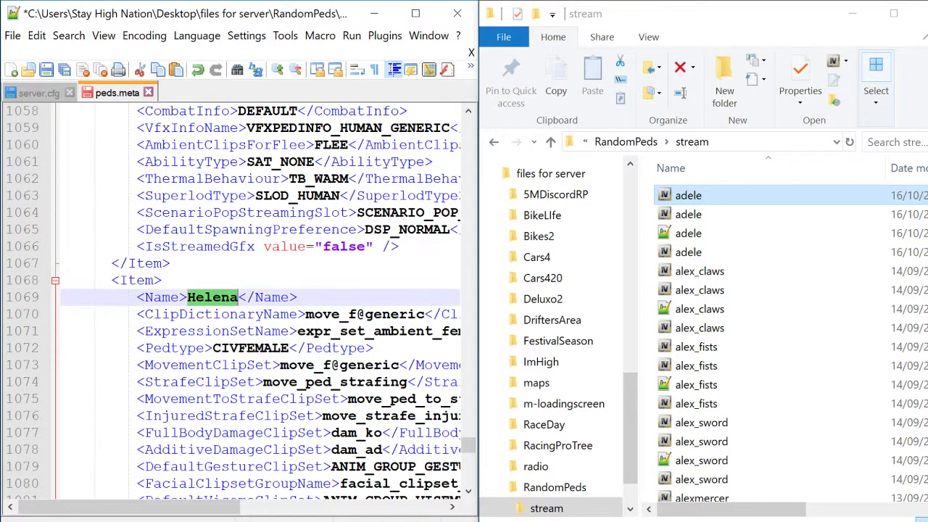
key(ctrl+v)
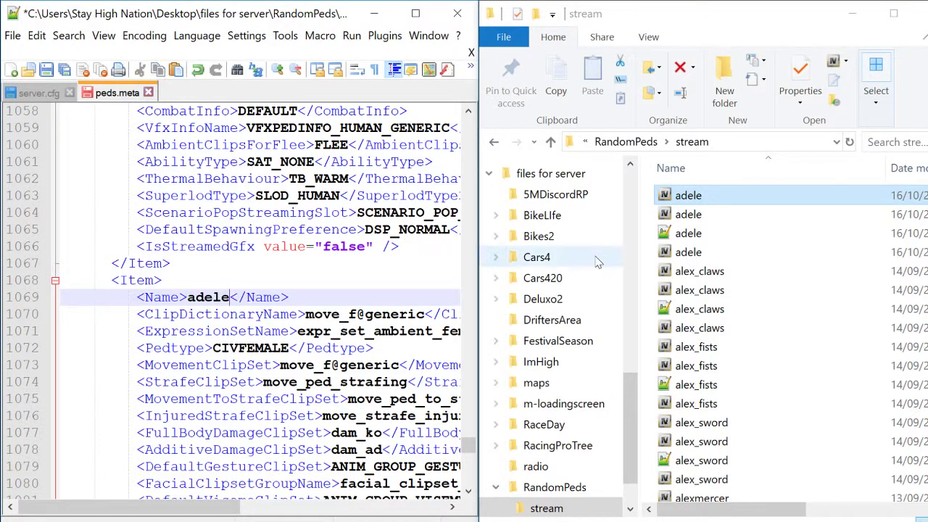
- Replace Helena in the second female Item block with Catwoman1992, copying the name from the ped file in the stream folder
scroll(720, 370, down, 1)
scroll(718, 371, down, 3)
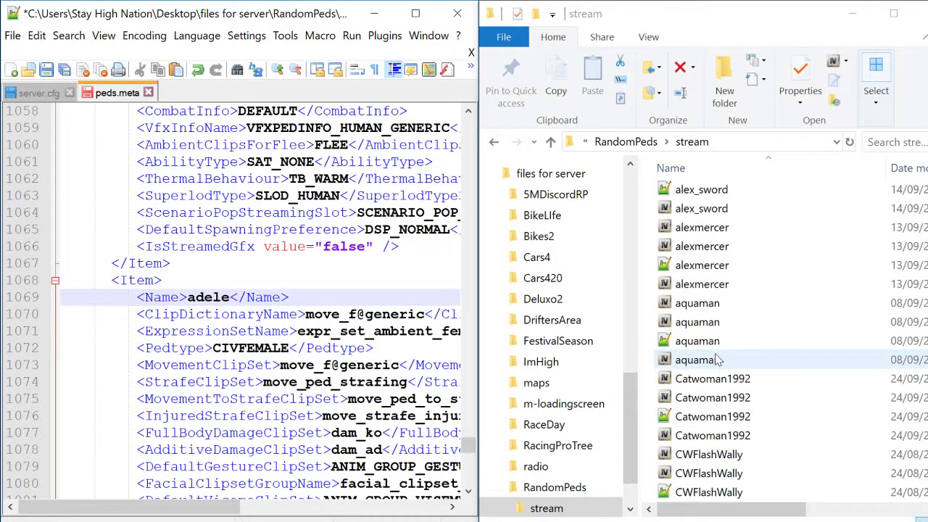
click(713, 379)
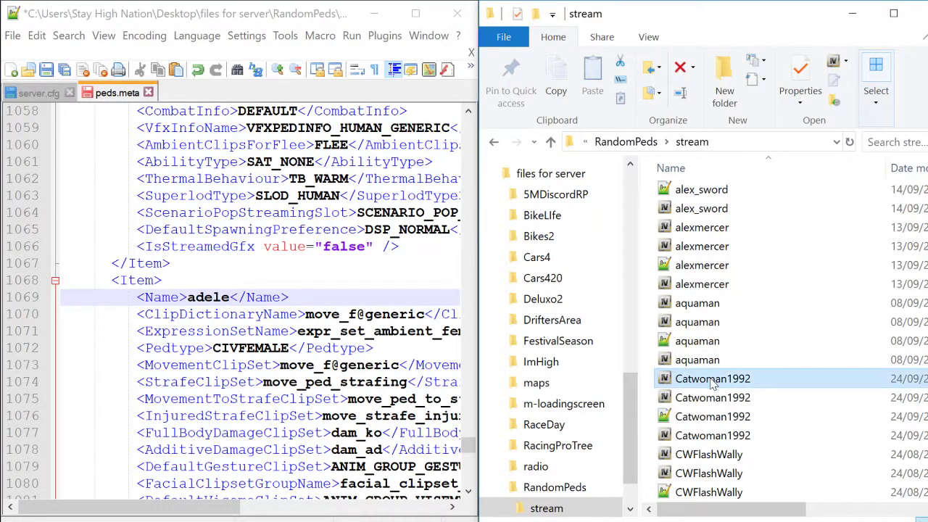
click(712, 383)
key(ctrl+c)
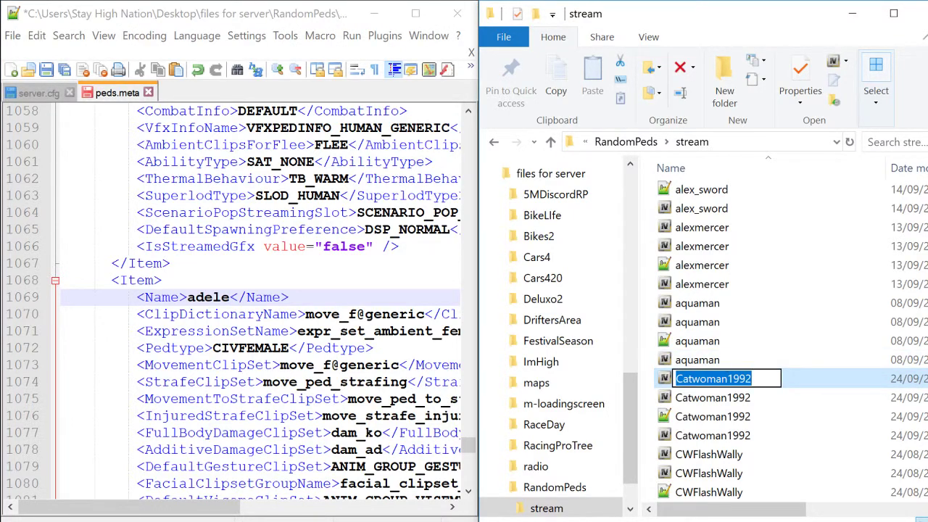
scroll(239, 305, down, 15)
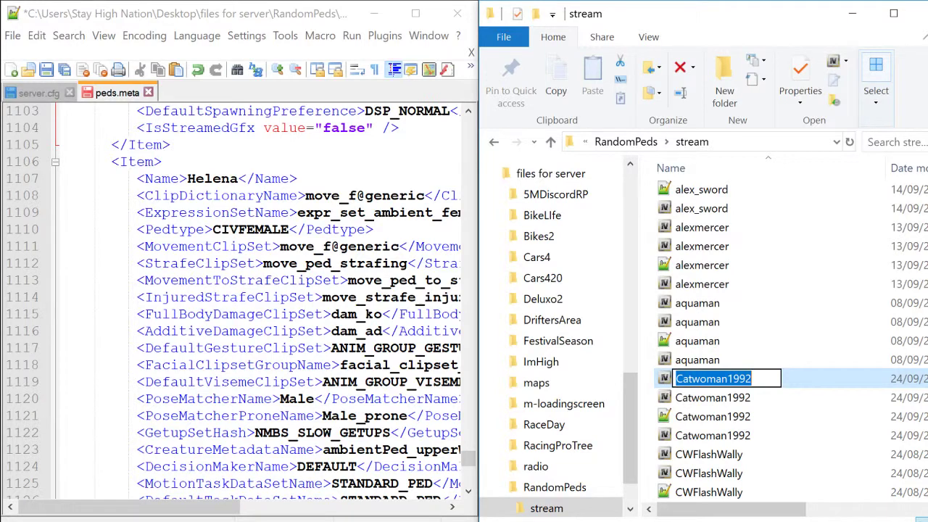
double_click(213, 178)
key(ctrl+v)
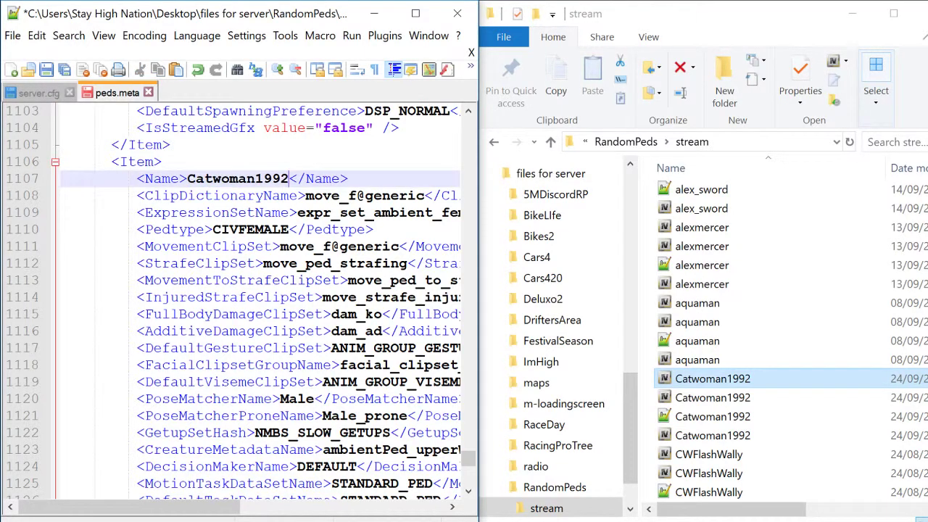
- Replace Helena in the third female Item block with HitGirl, copying the name from the ped file in the stream folder
scroll(708, 348, down, 6)
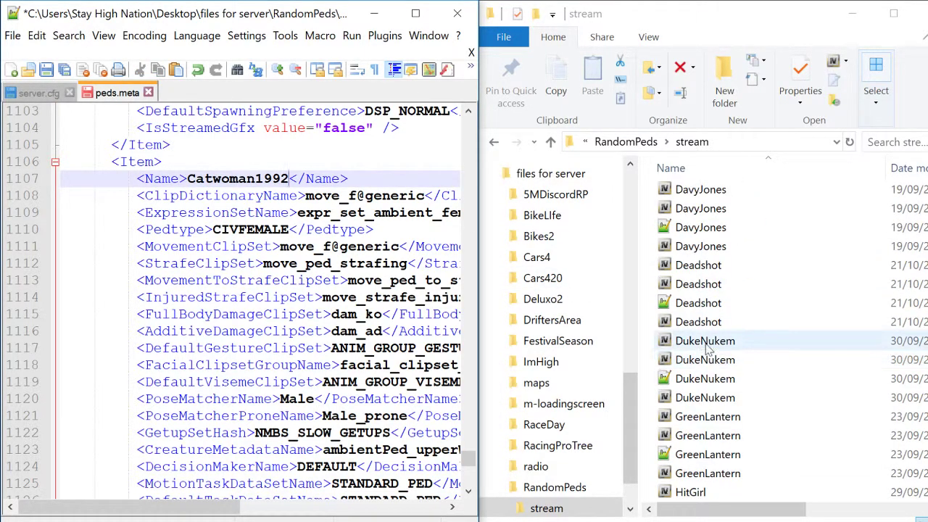
scroll(707, 348, down, 3)
click(705, 347)
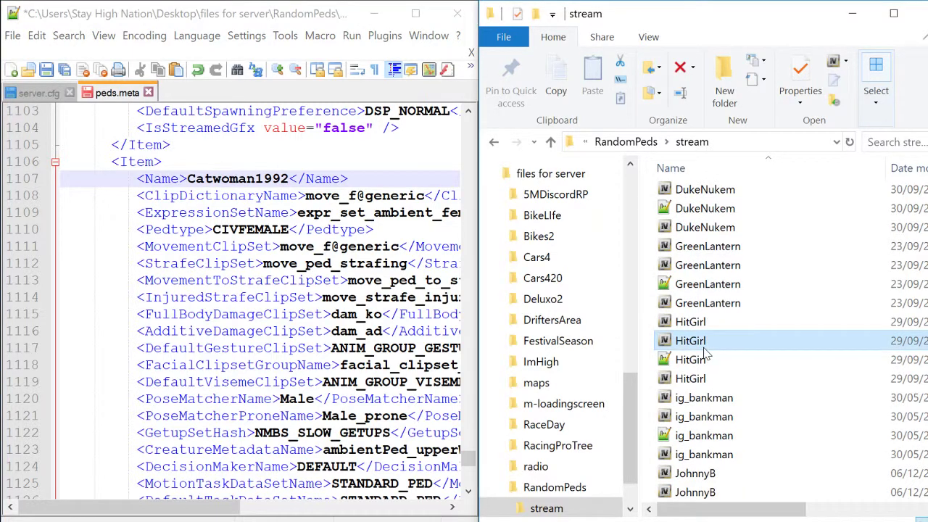
click(703, 348)
key(ctrl+c)
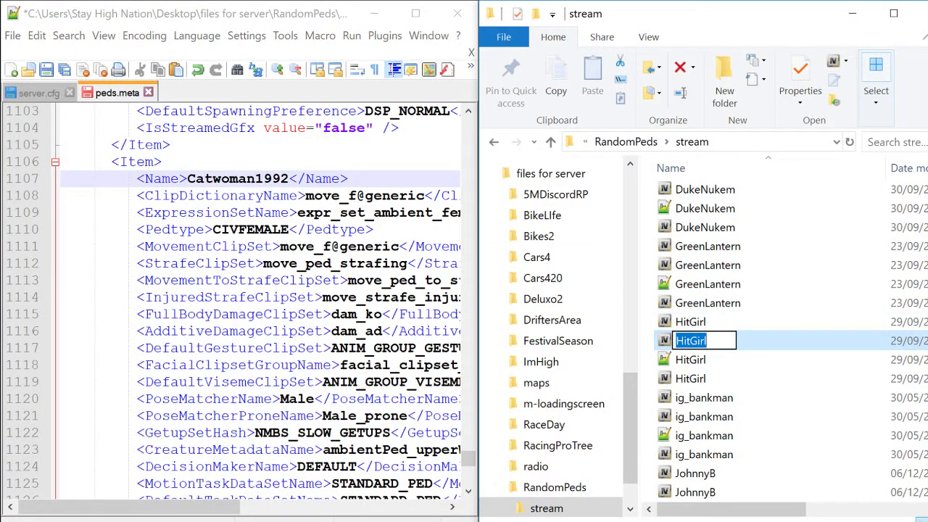
scroll(254, 304, down, 10)
double_click(212, 314)
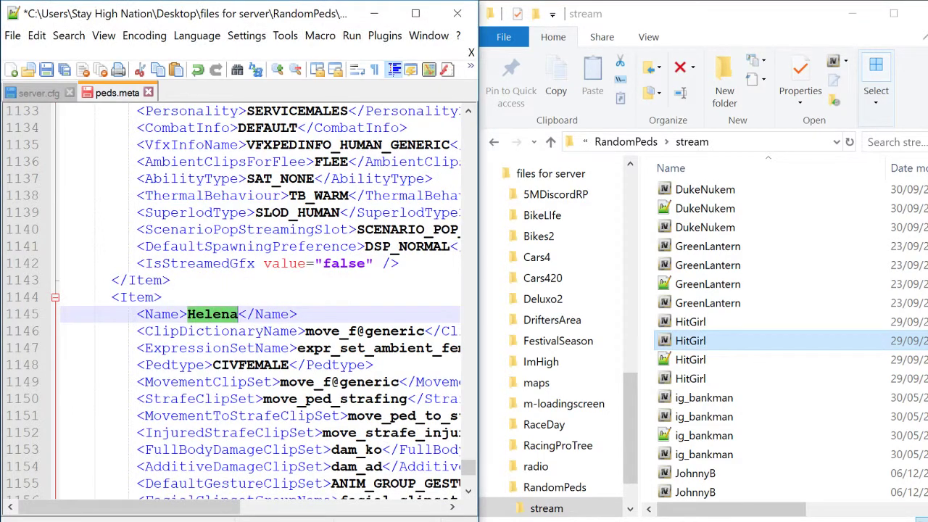
key(ctrl+v)
- Check the remaining ped files, return to the RandomPeds folder, and save and close peds.meta
scroll(254, 305, down, 9)
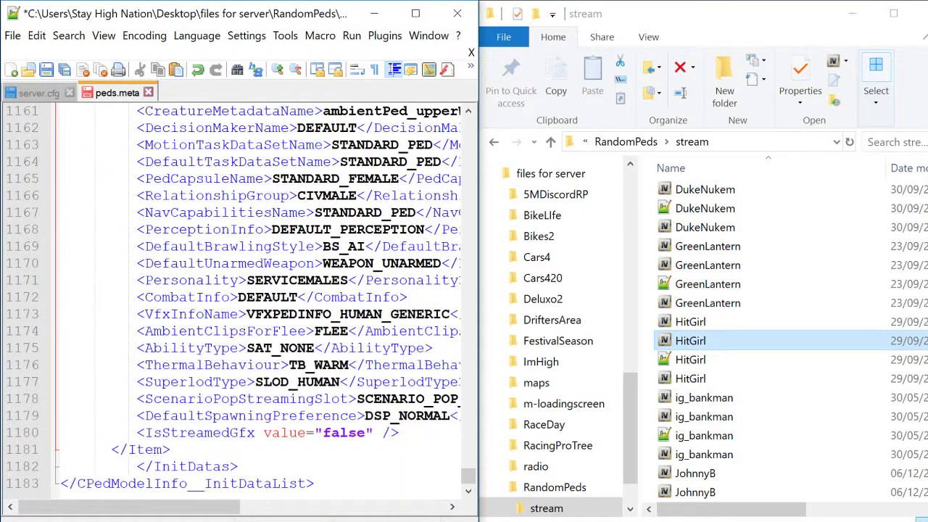
scroll(734, 388, down, 13)
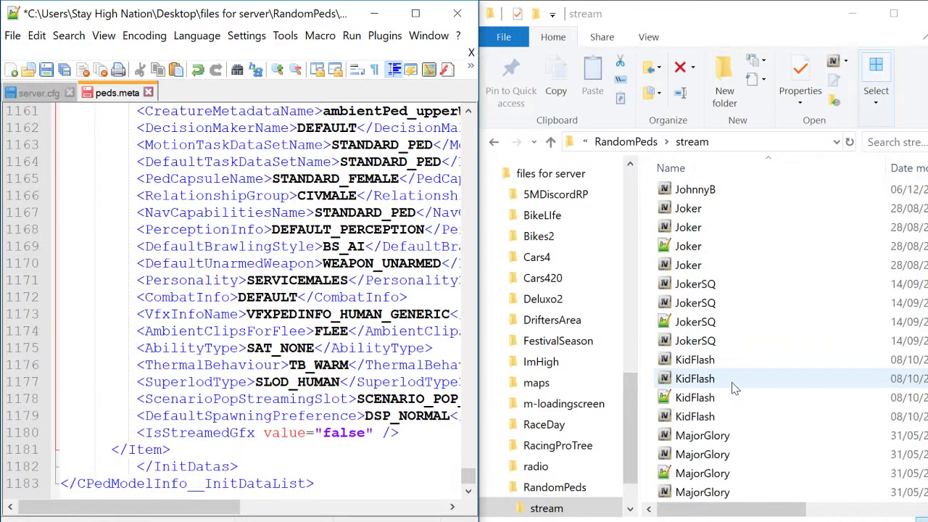
scroll(734, 388, down, 8)
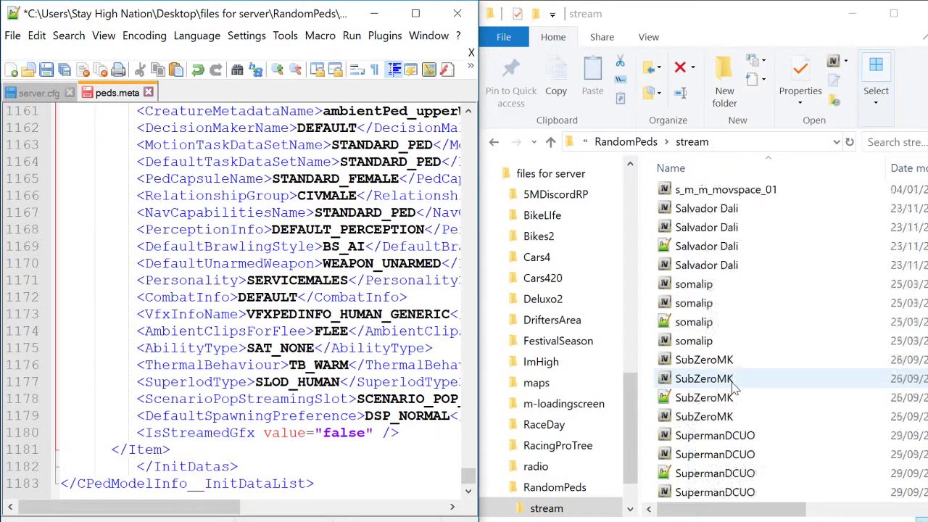
click(631, 143)
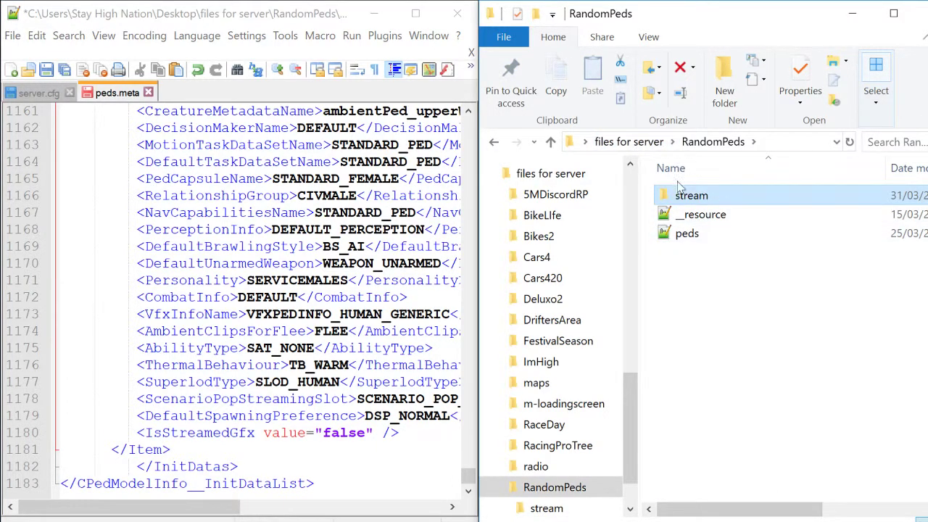
click(46, 81)
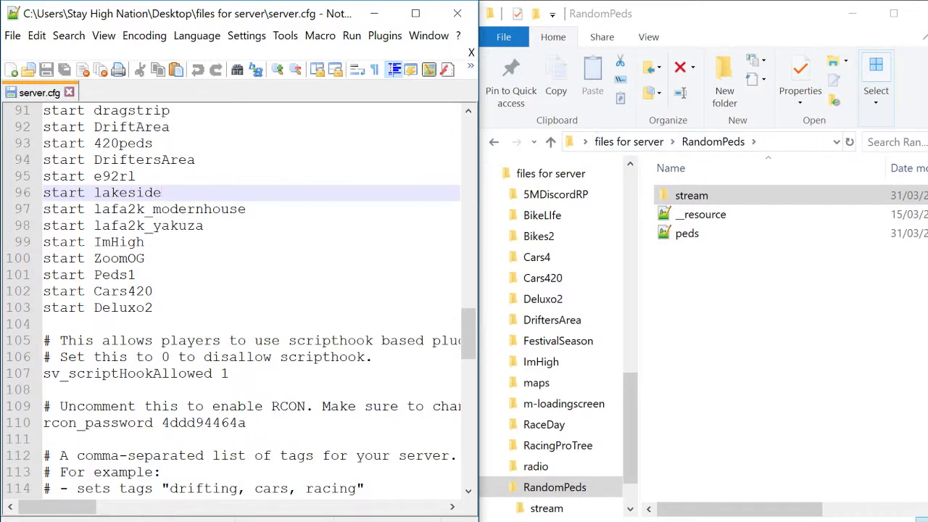
- Add two copies of the start Deluxo2 line below it in server.cfg and change the first copy to start MorePeds
drag(156, 308, 174, 293)
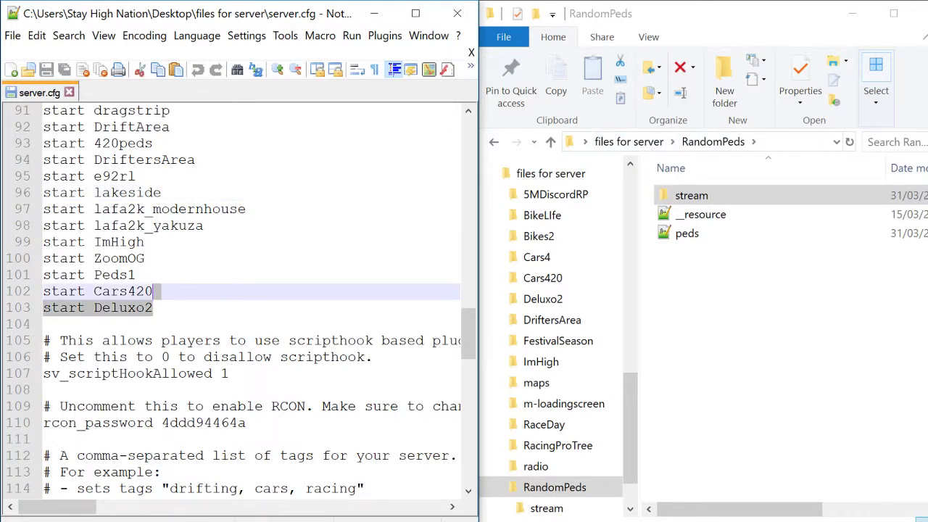
text(start Deluxo2)
text(start Deluxo2)
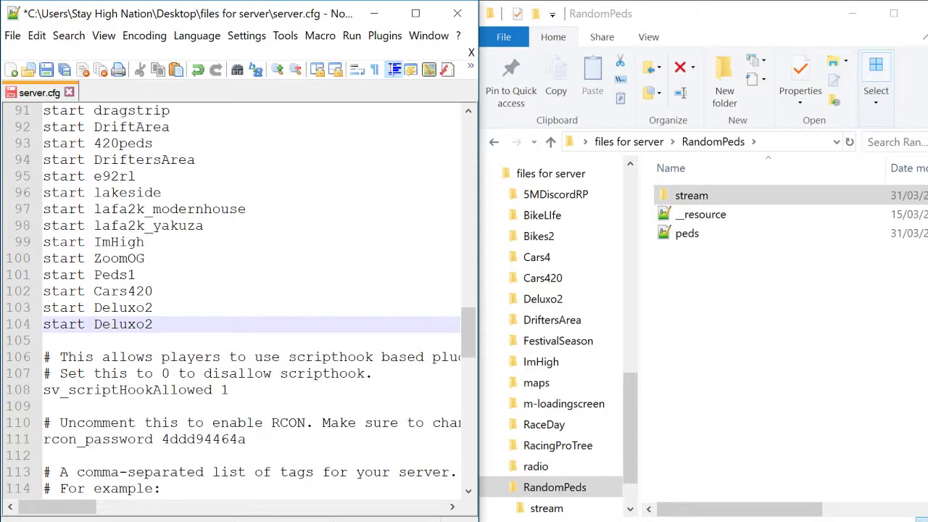
text(start Deluxo2)
double_click(123, 324)
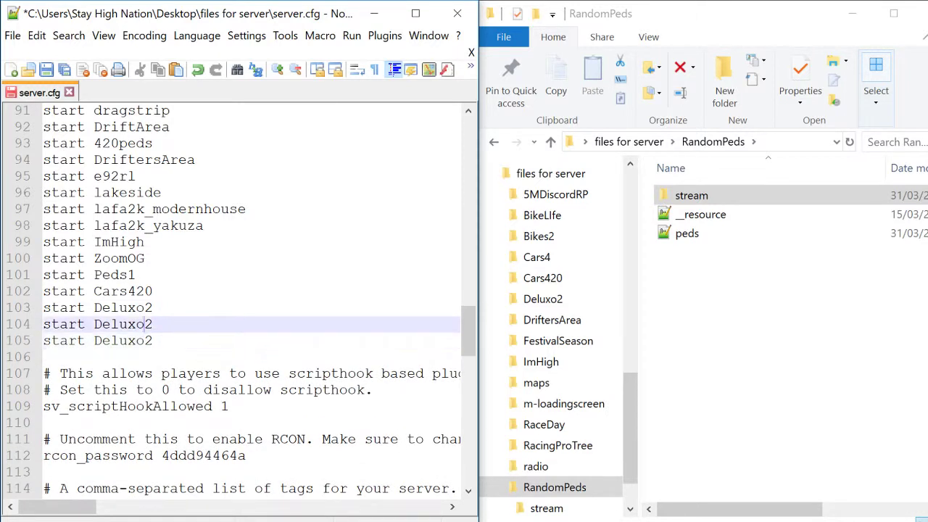
text(MorePeds)
- Change the second copied Deluxo2 line in server.cfg to start RandomPeds
click(153, 340)
key(BackSpace)
key(BackSpace)
key(BackSpace)
key(BackSpace)
key(BackSpace)
key(BackSpace)
key(BackSpace)
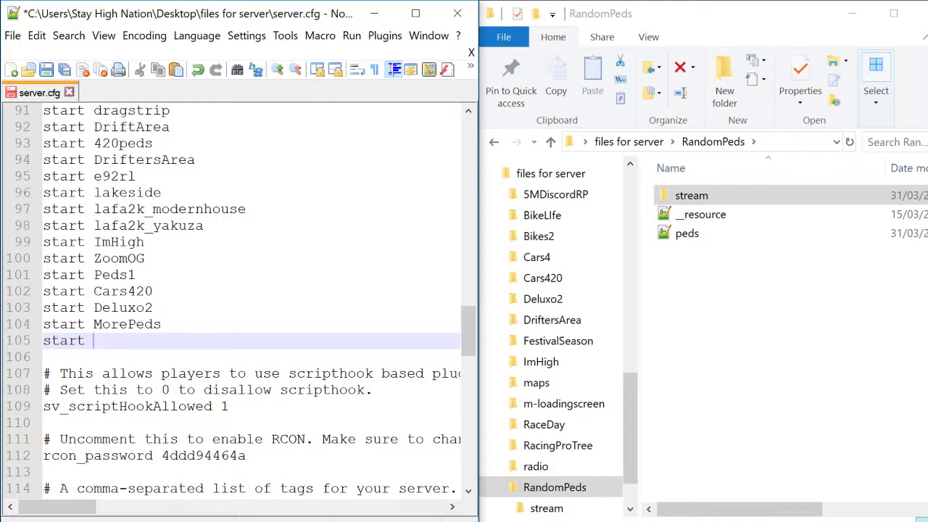
text(Ra)
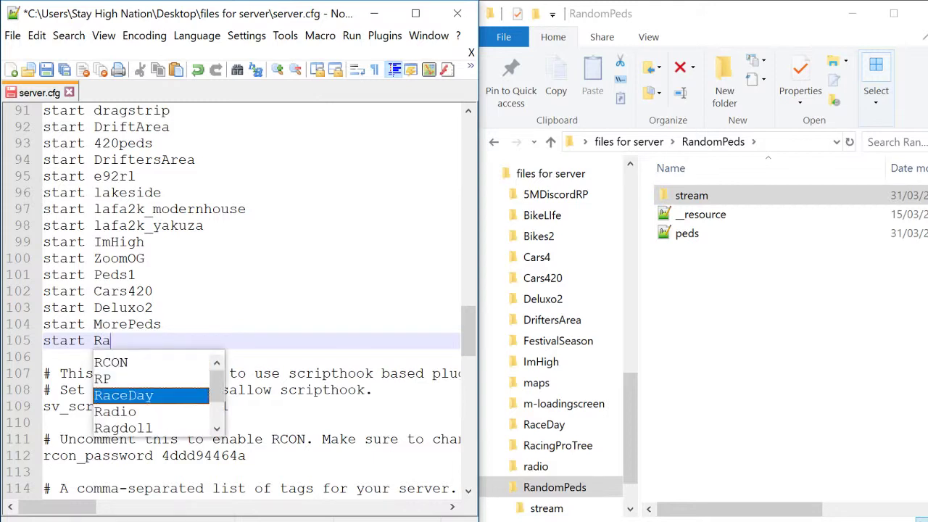
text(ndom)
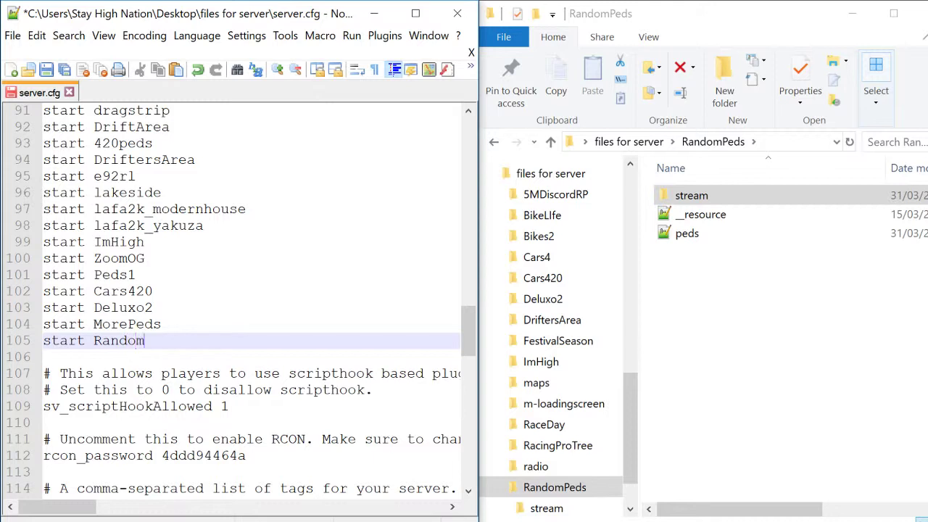
text(Peds)
- Review the list of started resources in server.cfg and save the file
scroll(239, 298, up, 5)
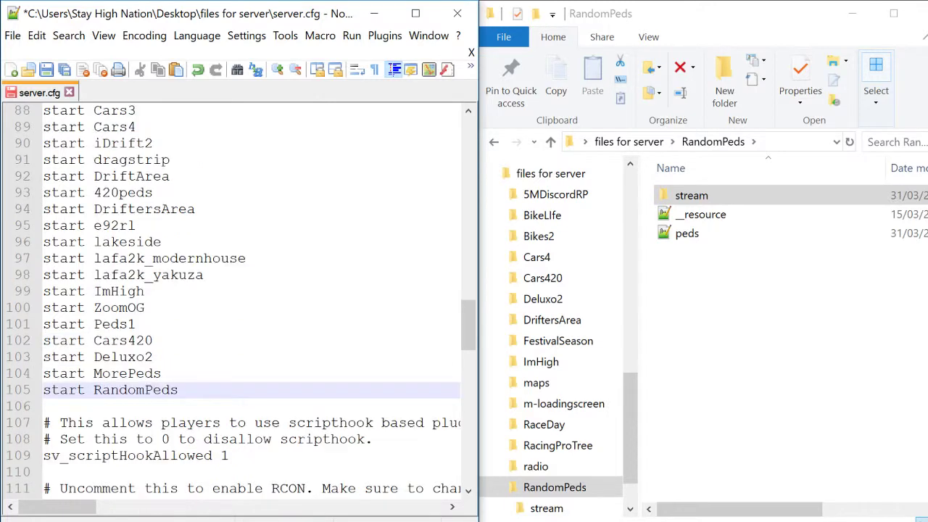
scroll(240, 297, up, 4)
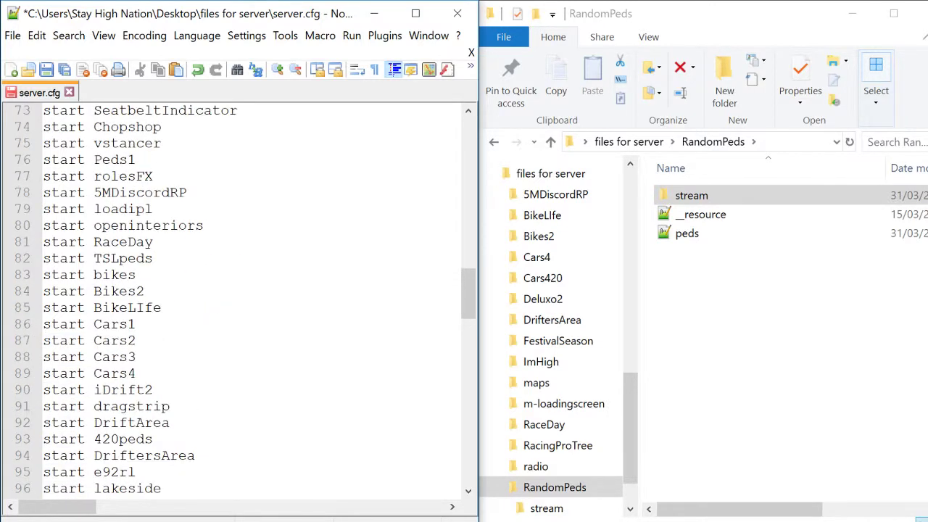
scroll(239, 297, down, 5)
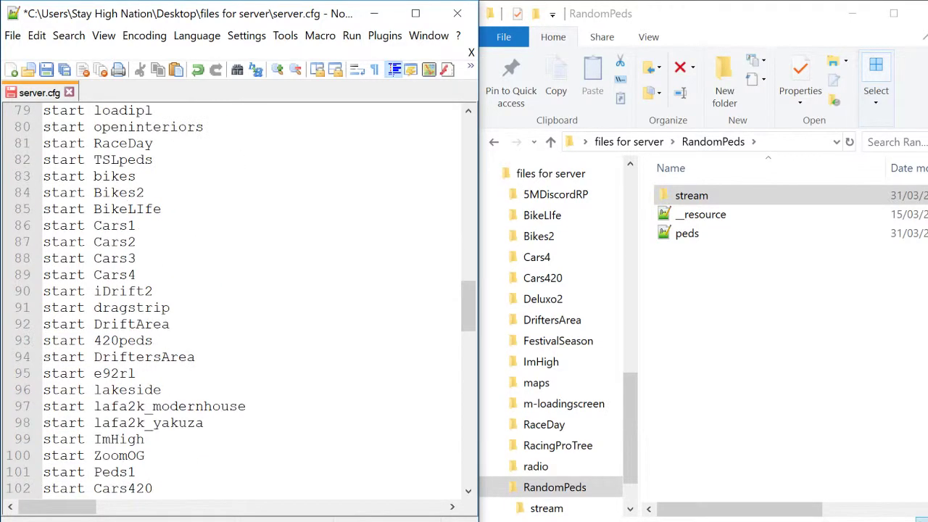
scroll(240, 297, up, 20)
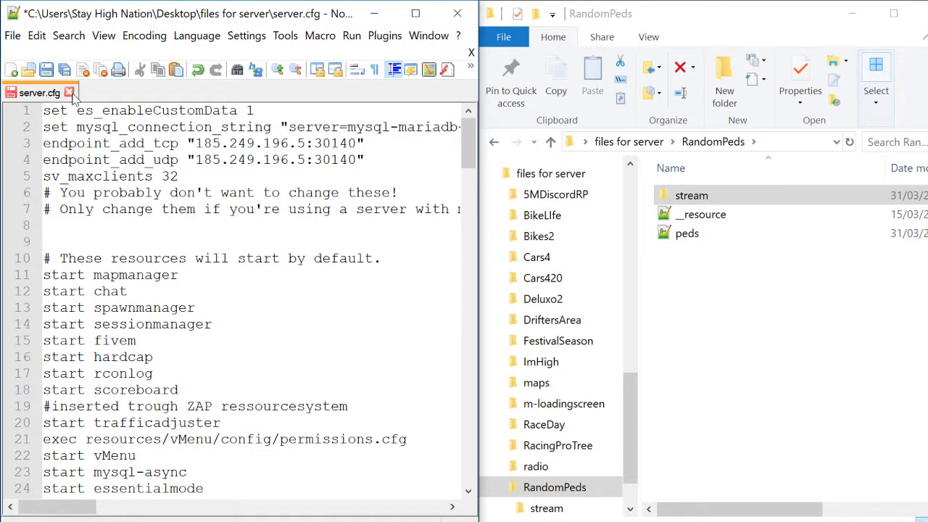
click(46, 70)
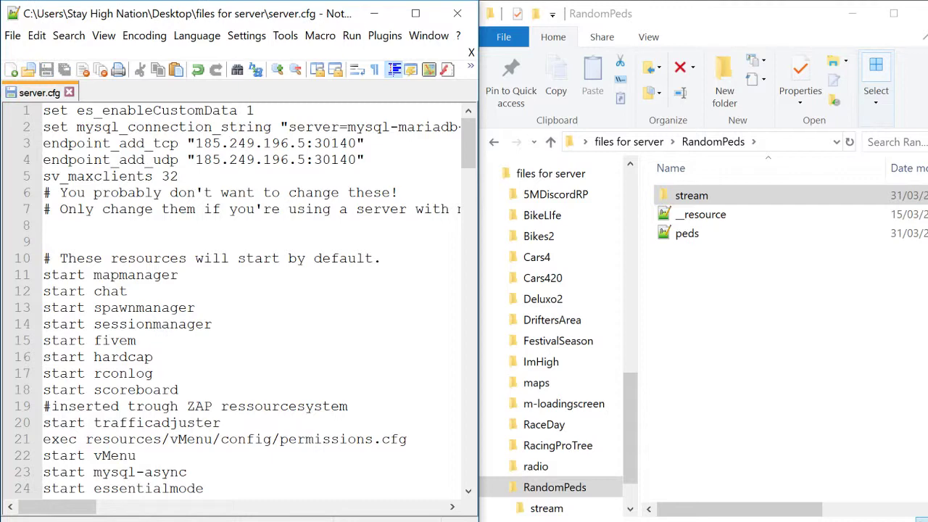
scroll(239, 297, down, 15)
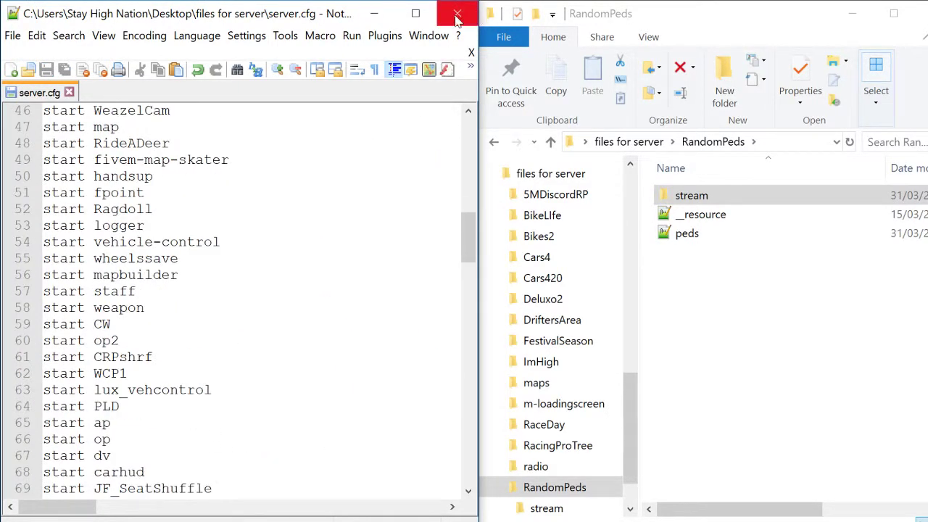
- Close server.cfg and clear the file selection in the RandomPeds folder
click(470, 53)
click(462, 13)
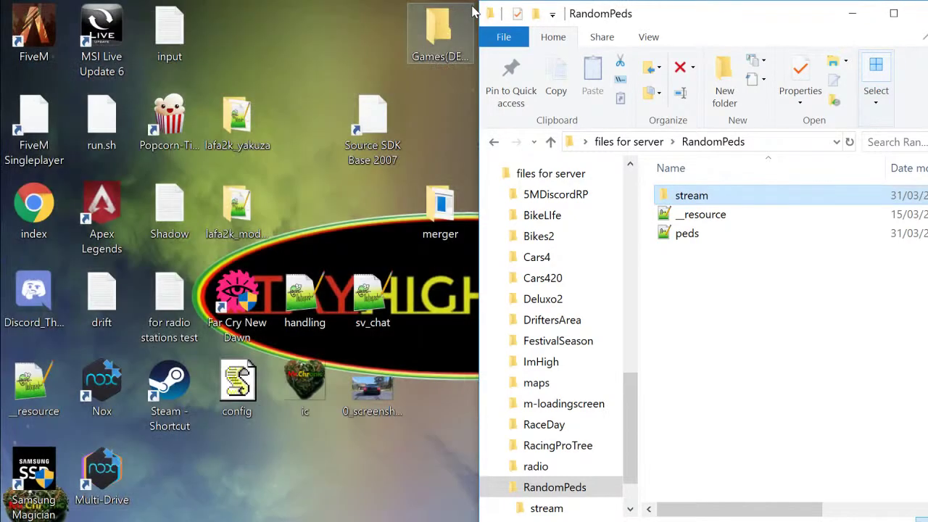
click(769, 279)
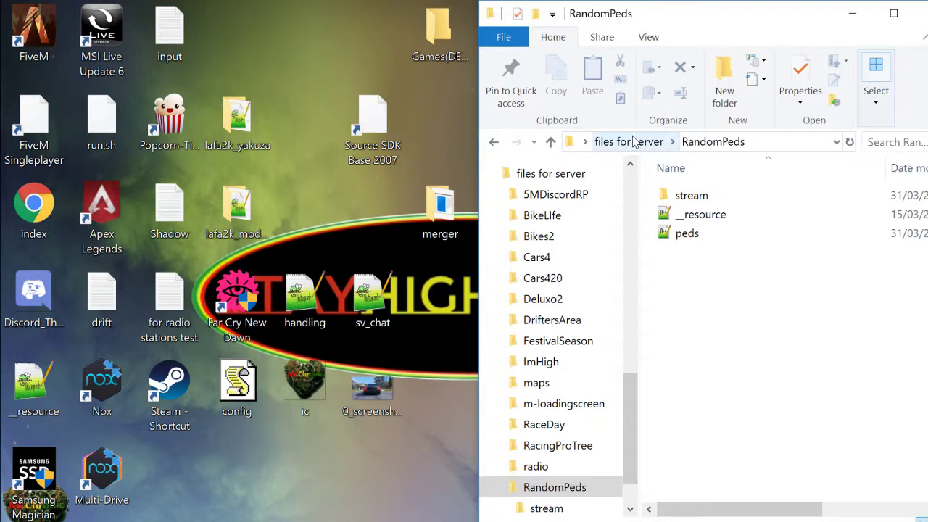
- Open __resource.lua in RandomPeds, examine its files block and the PED_METADATA_FILE line for peds.meta, and close it
double_click(700, 216)
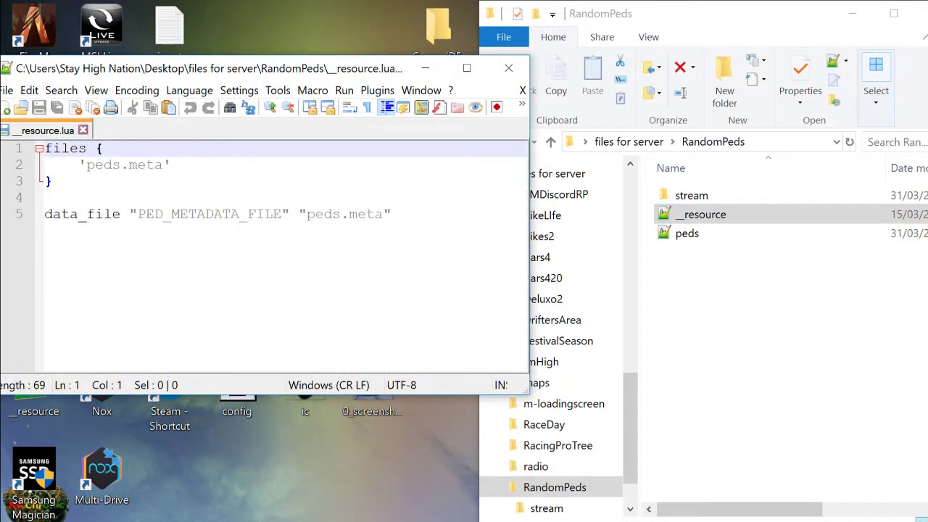
drag(44, 214, 391, 214)
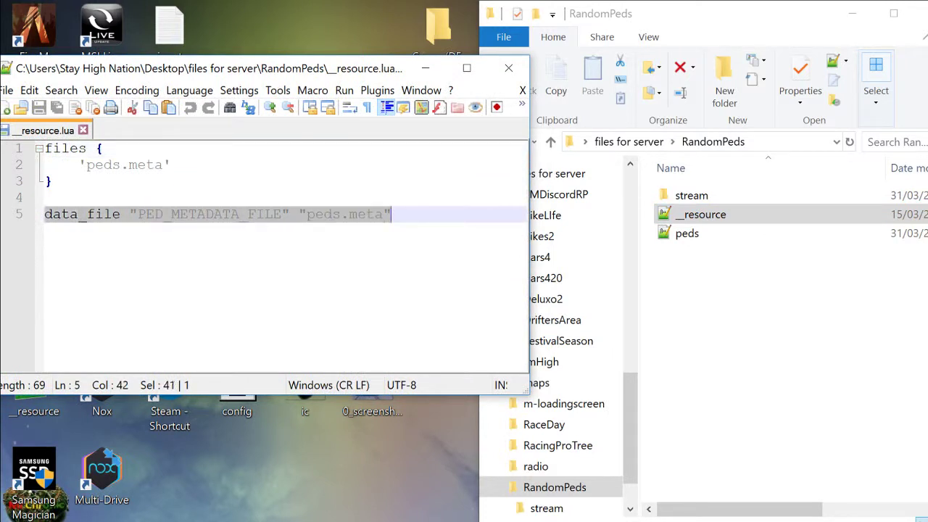
triple_click(127, 165)
click(392, 214)
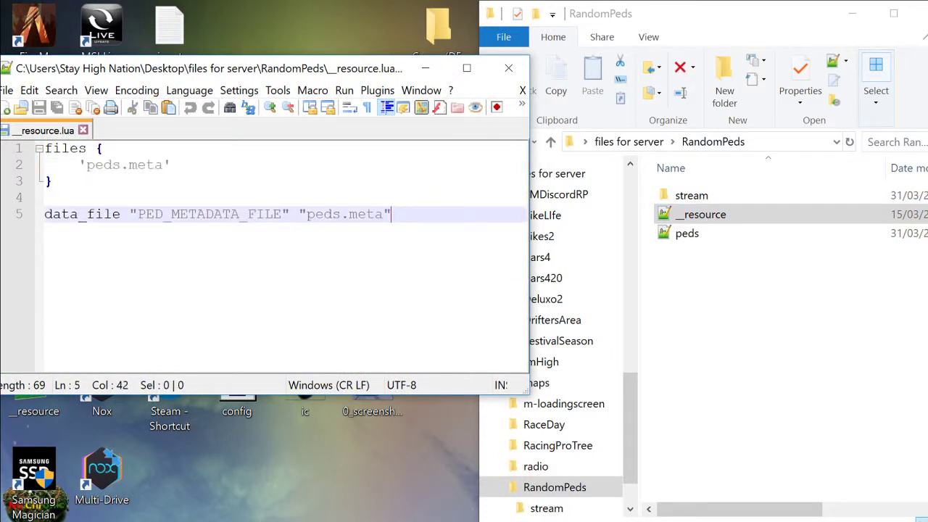
drag(255, 64, 259, 1)
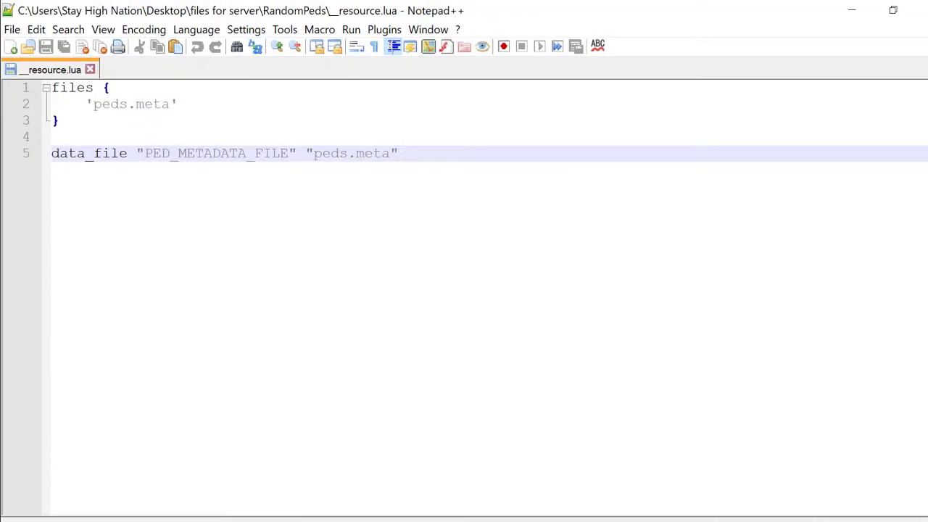
key(ctrl+a)
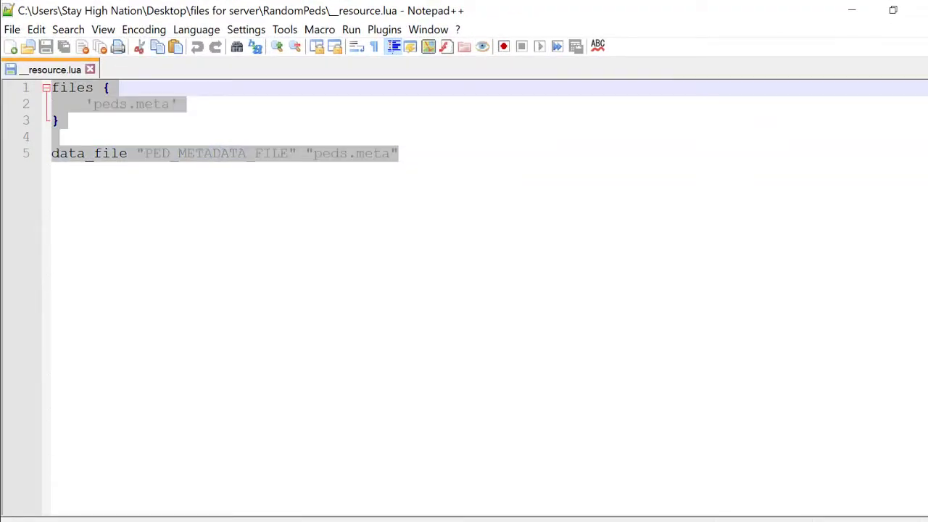
click(364, 261)
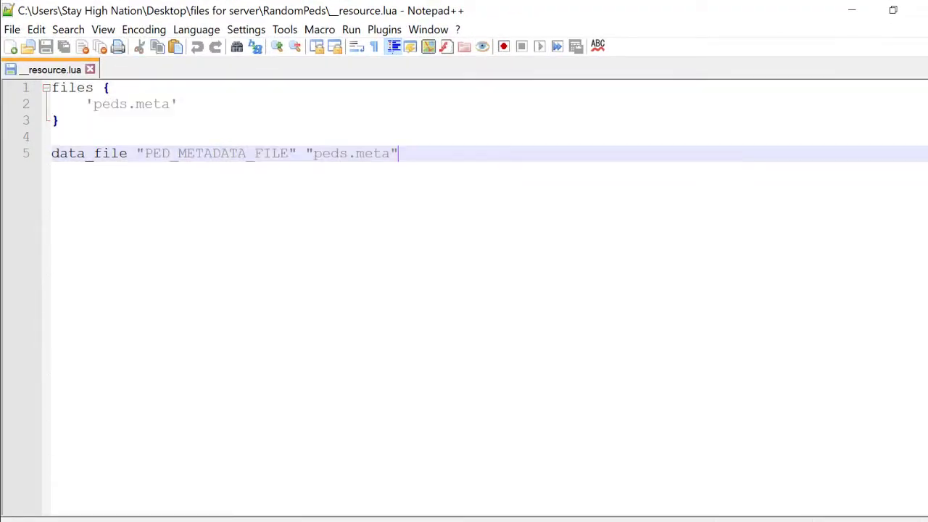
click(919, 7)
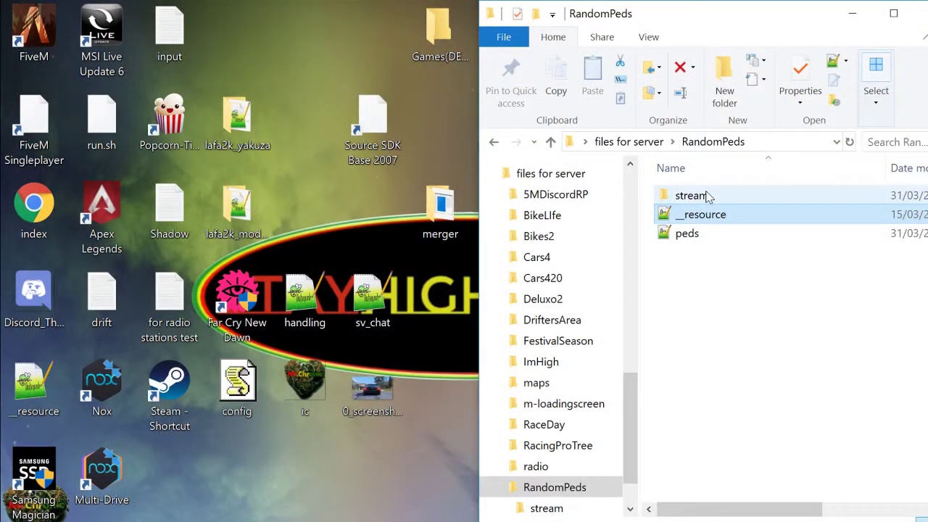
- Return to the files for server folder and check the RandomPeds resource folder
click(655, 195)
click(641, 148)
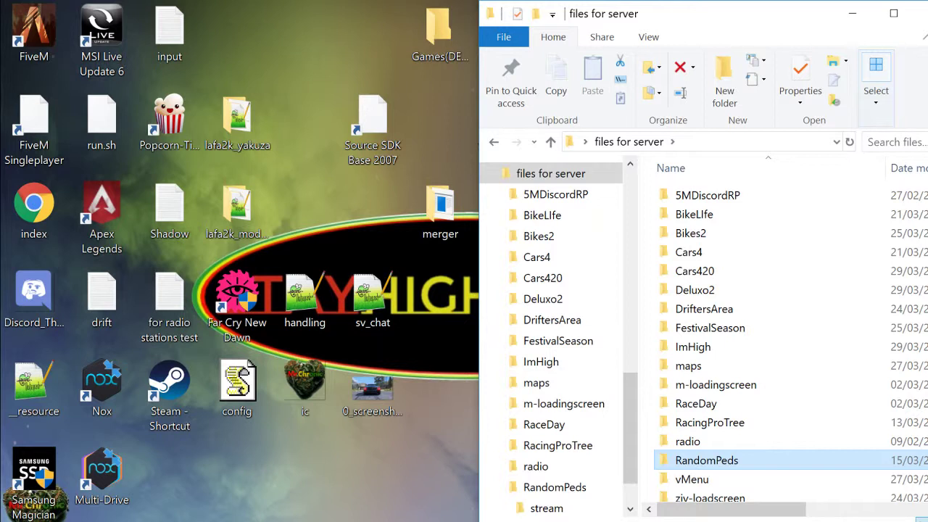
mouse_move(765, 470)
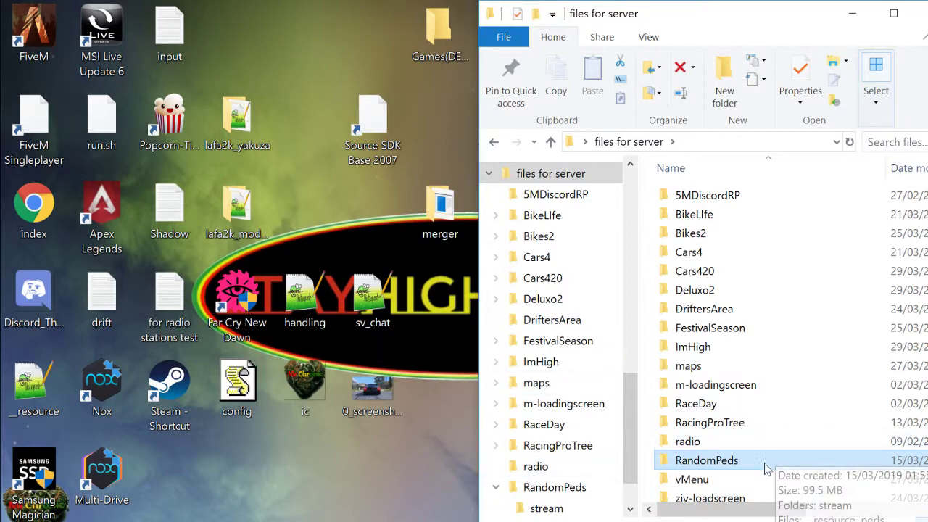
drag(765, 470, 11, 249)
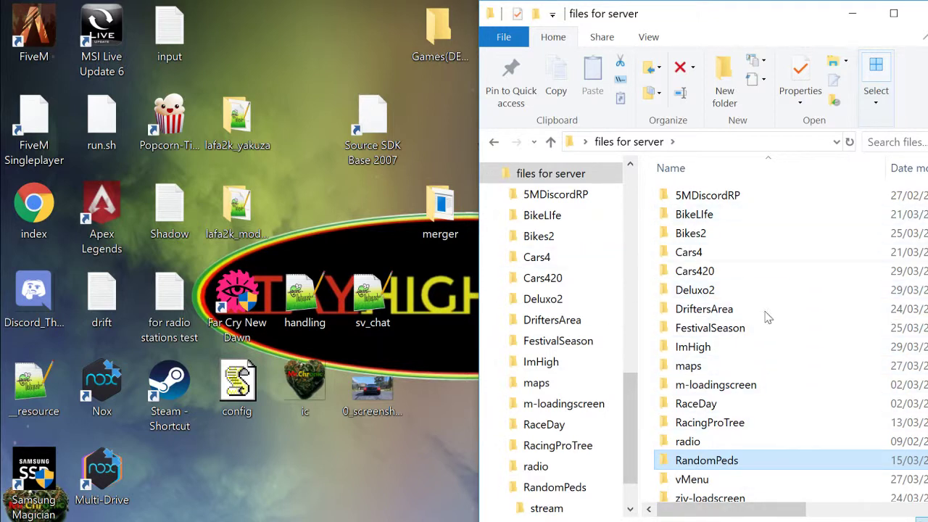
- Delete all the vehicle model files from the stream folder of the Cars420 resource
double_click(718, 271)
double_click(716, 197)
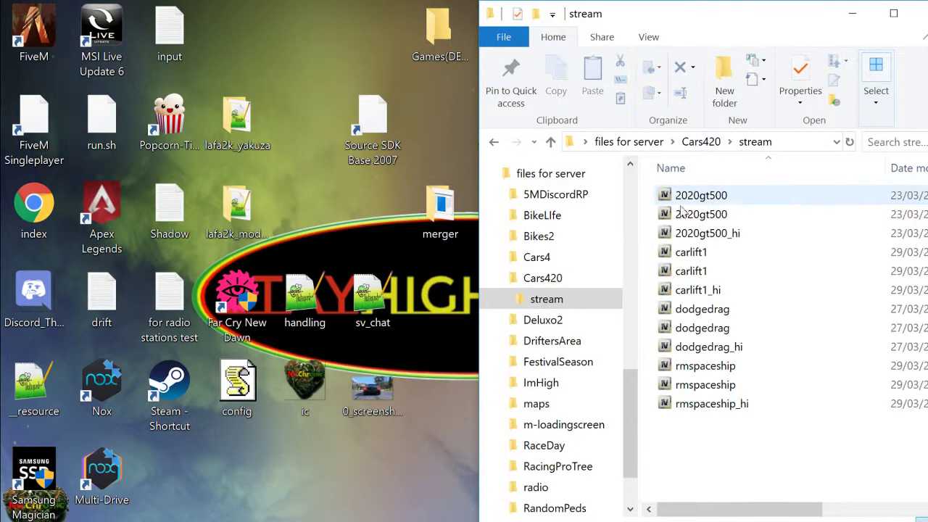
drag(649, 191, 787, 456)
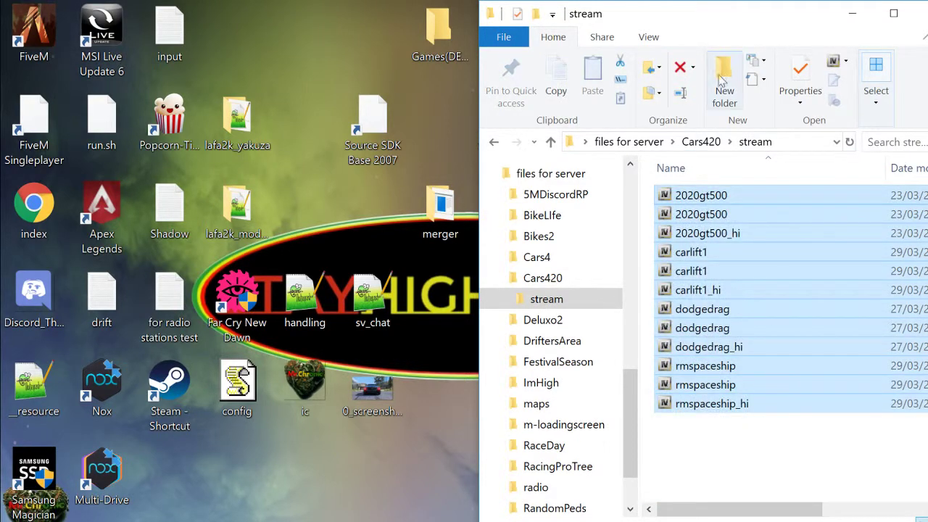
click(682, 69)
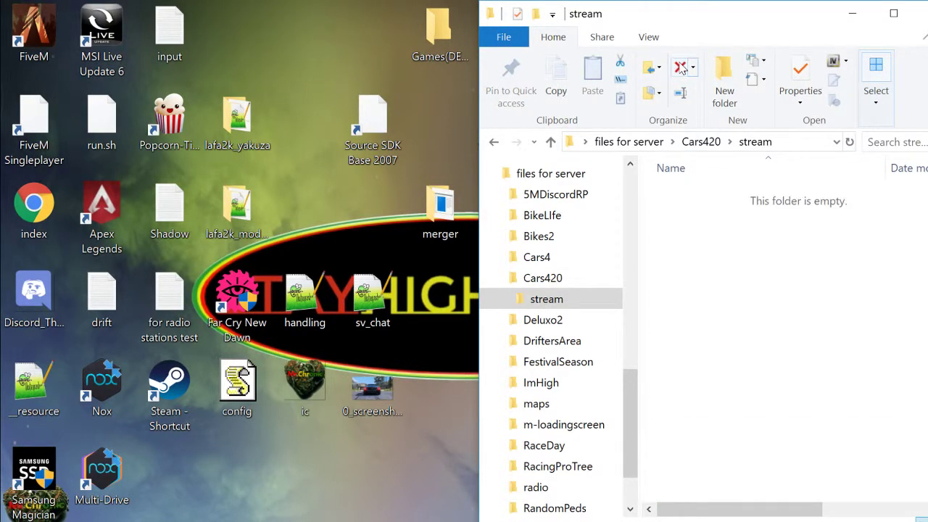
- Delete the carcols, carvariations, handling and vehicles files from the Cars420 folder, keeping stream and __resource
click(701, 143)
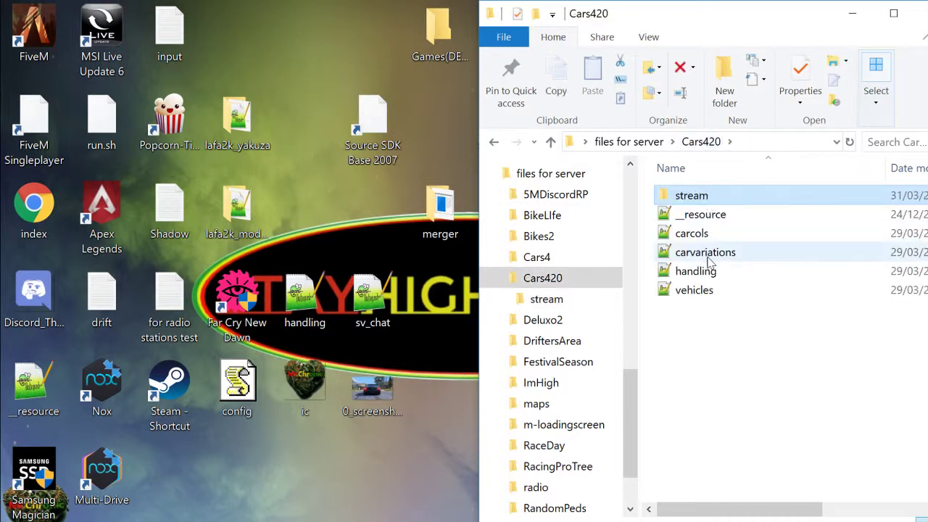
drag(709, 356, 710, 235)
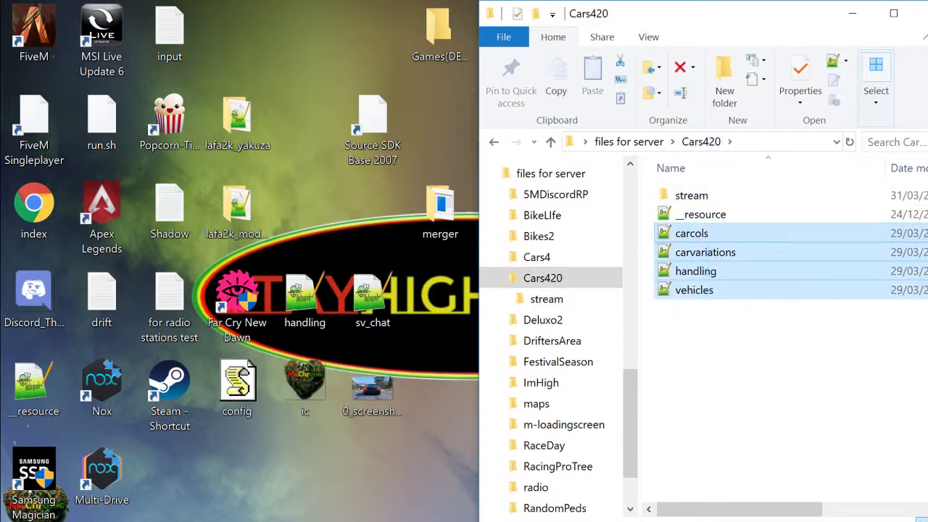
key(Delete)
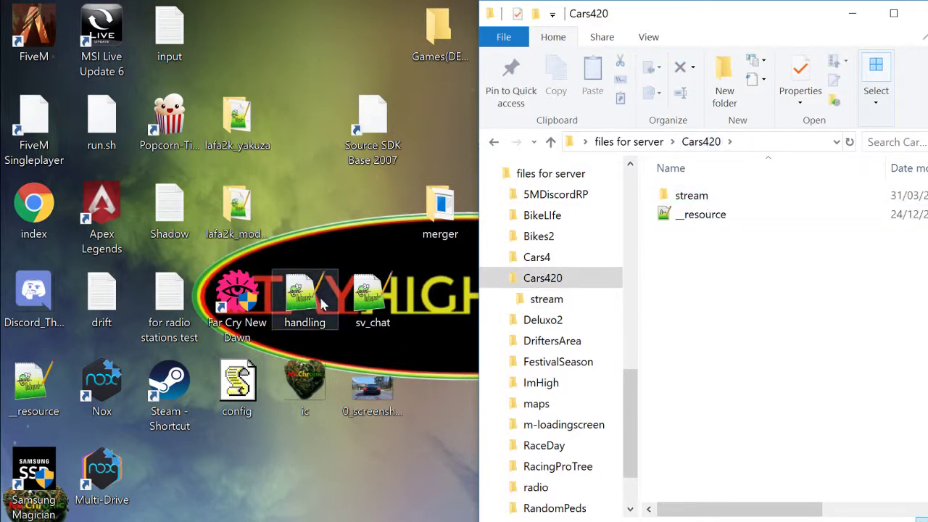